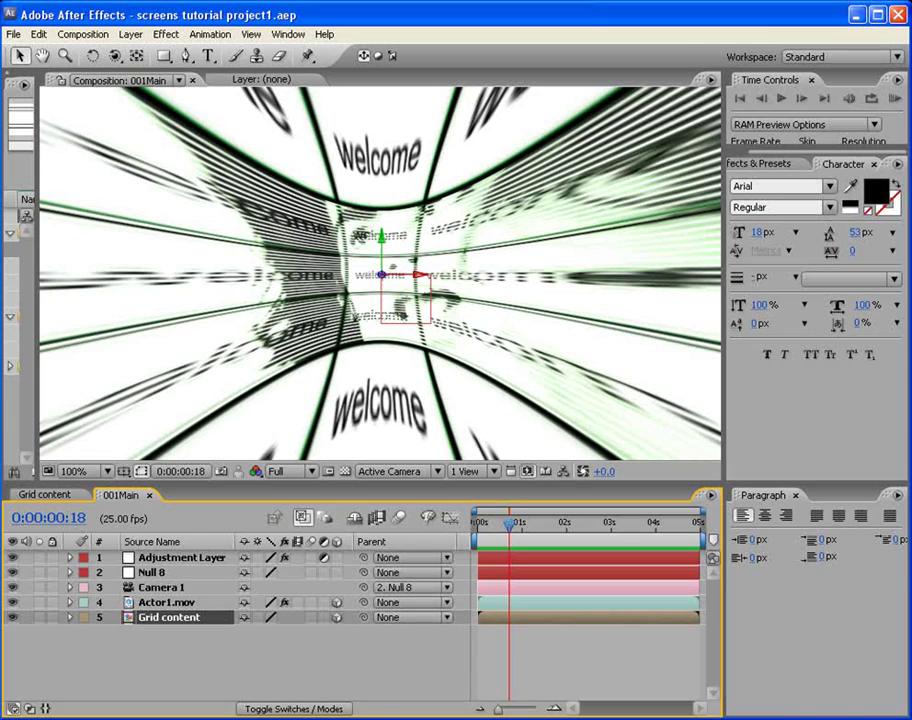
Play a RAM preview of the 001Main composition
click(893, 98)
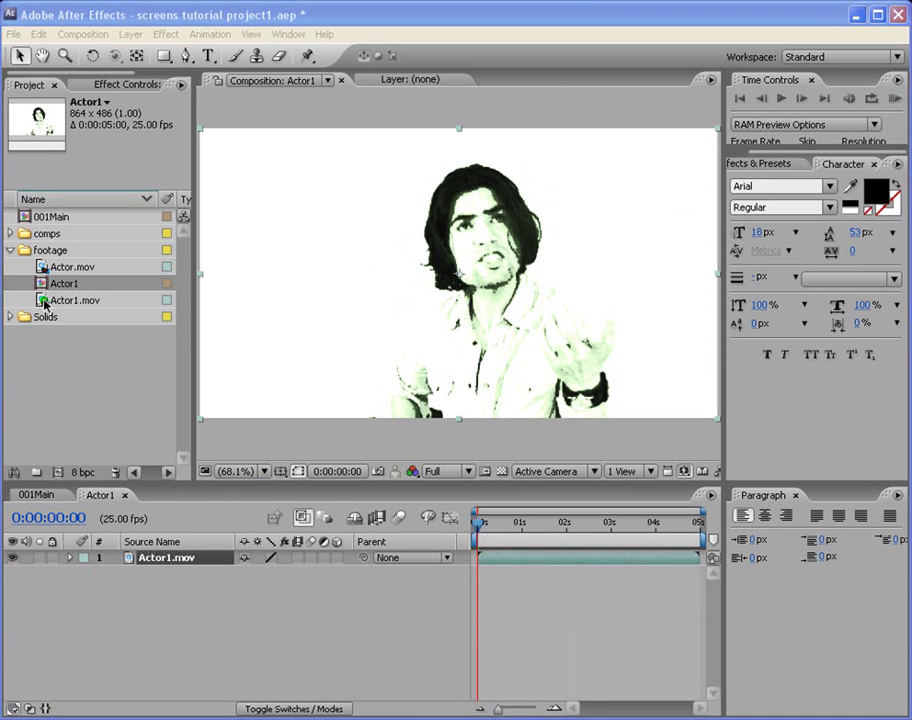
Create a new composition from the Actor1.mov footage and close the Paragraph panel to widen its timeline
click(43, 301)
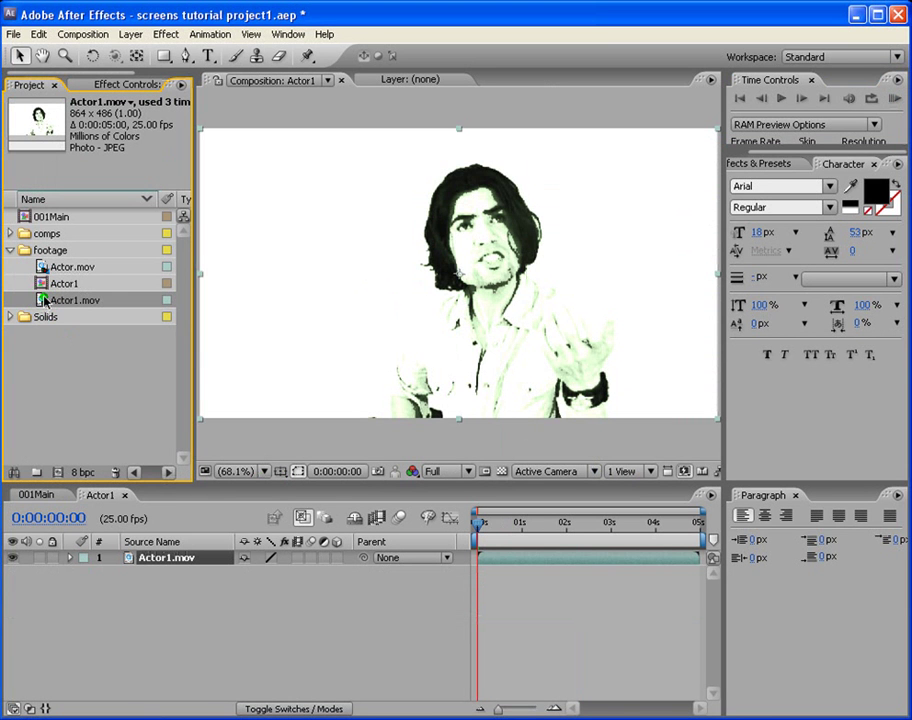
drag(44, 299, 57, 471)
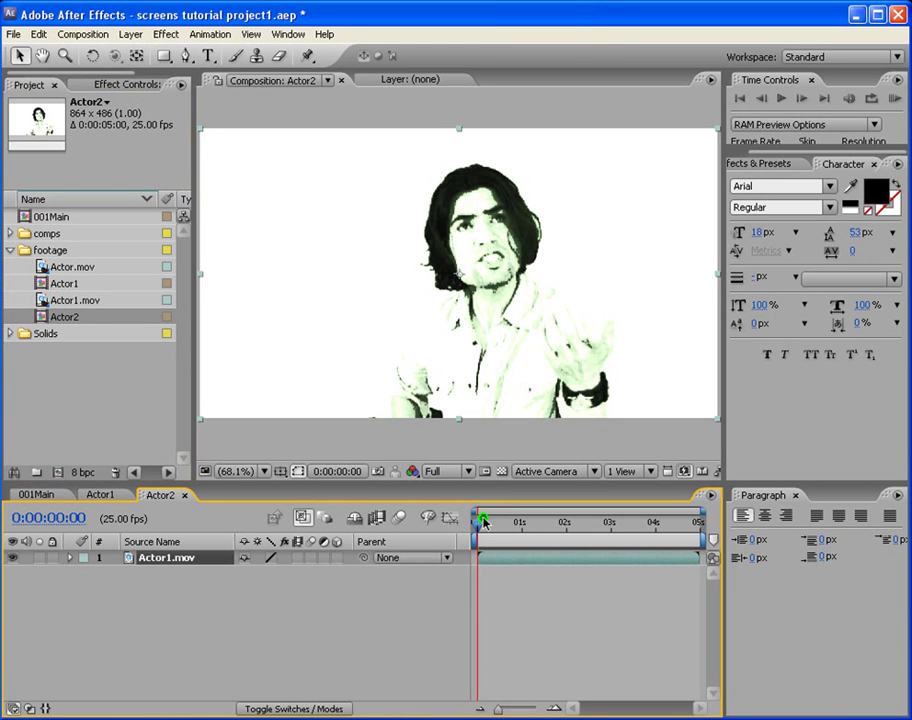
drag(480, 524, 631, 527)
click(795, 495)
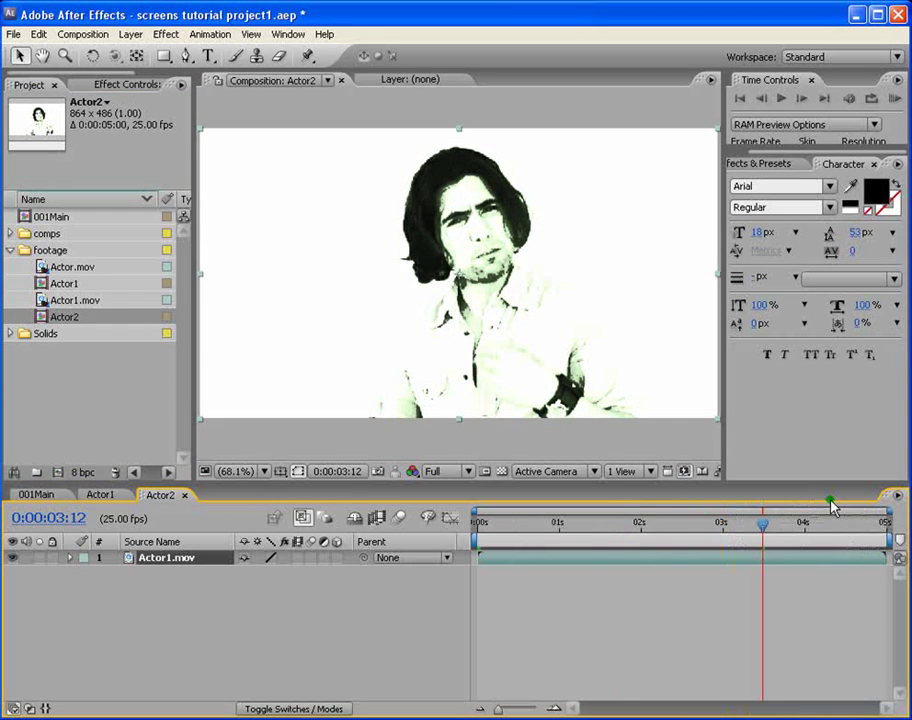
Go to 0:00:00:10, find the CC Tiler effect and apply it to the Actor1.mov layer
mouse_move(503, 527)
mouse_down()
mouse_move(490, 525)
mouse_move(550, 529)
mouse_move(511, 533)
mouse_up()
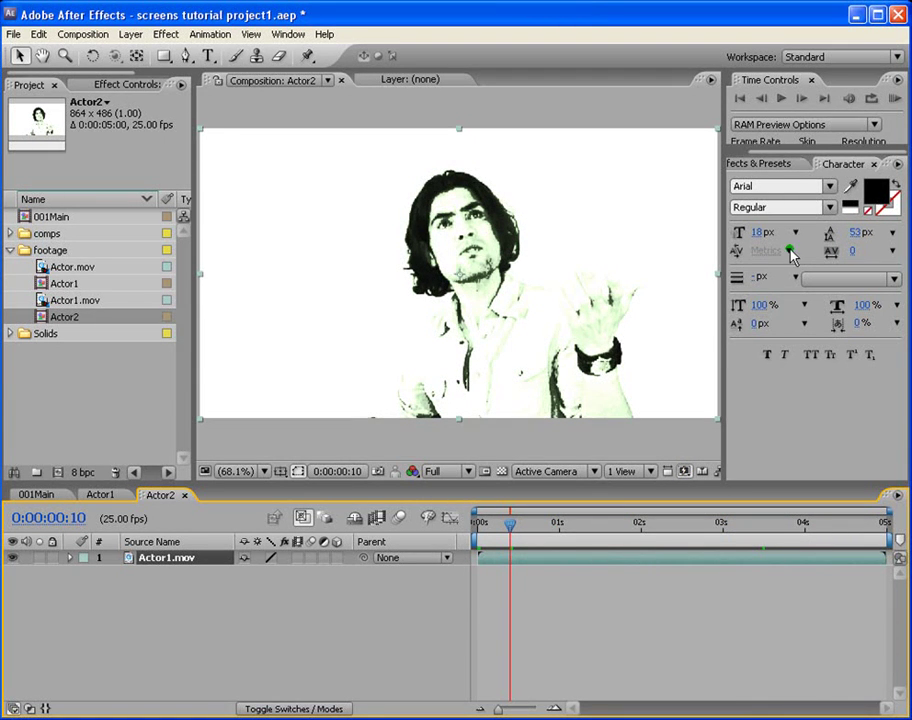
click(770, 164)
click(801, 180)
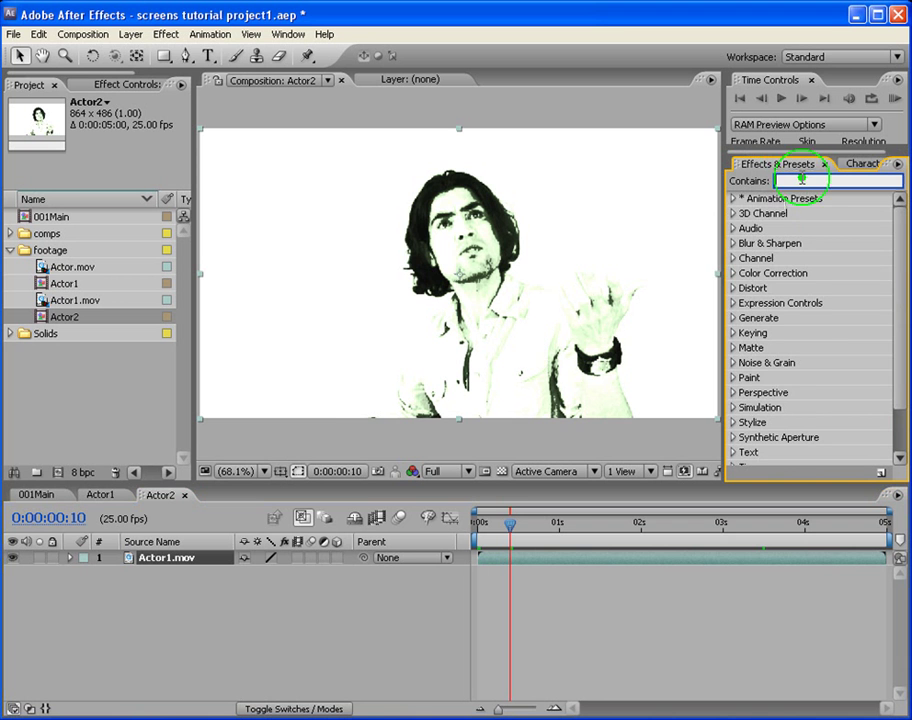
text(cc)
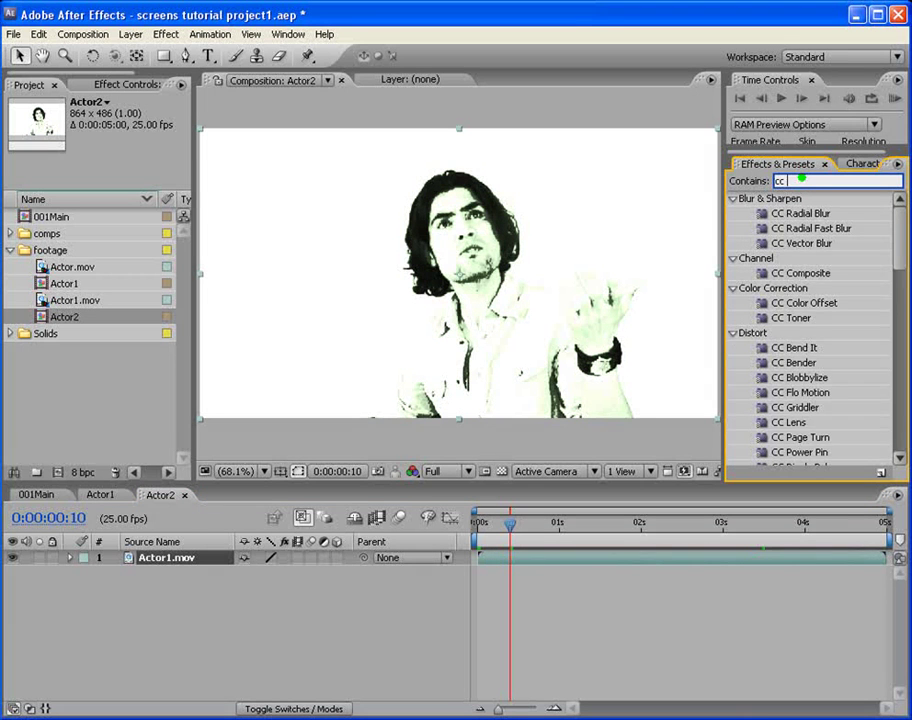
text( t)
drag(779, 244, 541, 558)
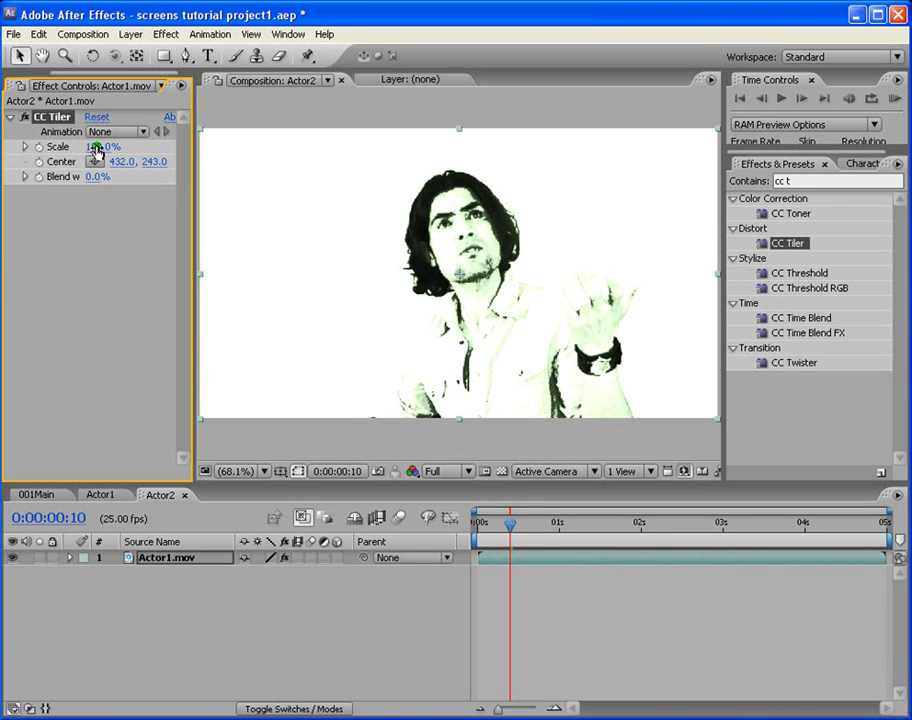
Set the CC Tiler scale to 11% and check the tiled footage at 0:00:00:19
drag(103, 147, 37, 149)
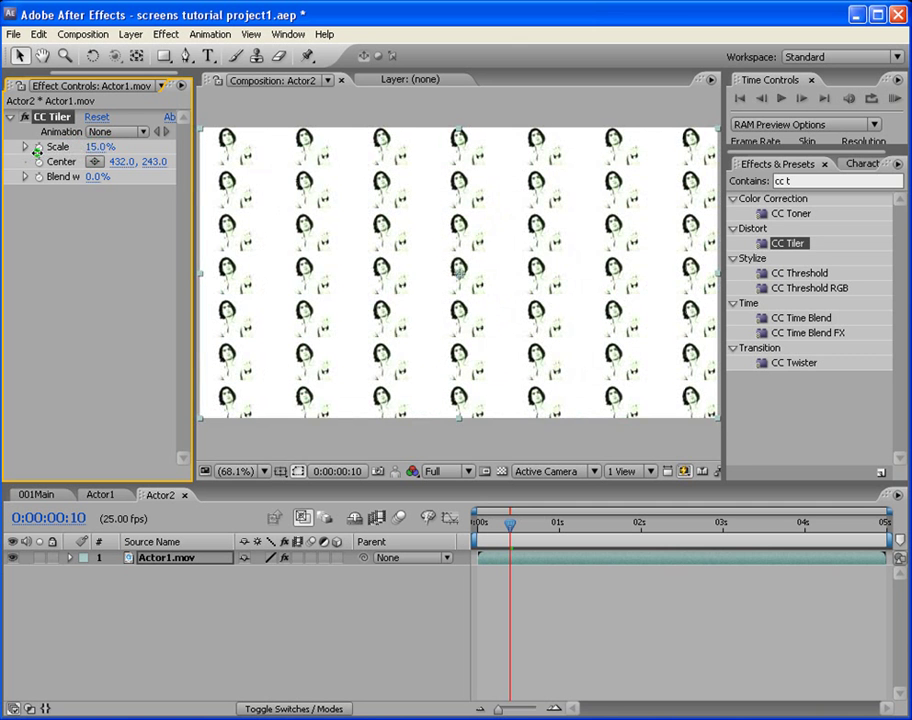
click(97, 147)
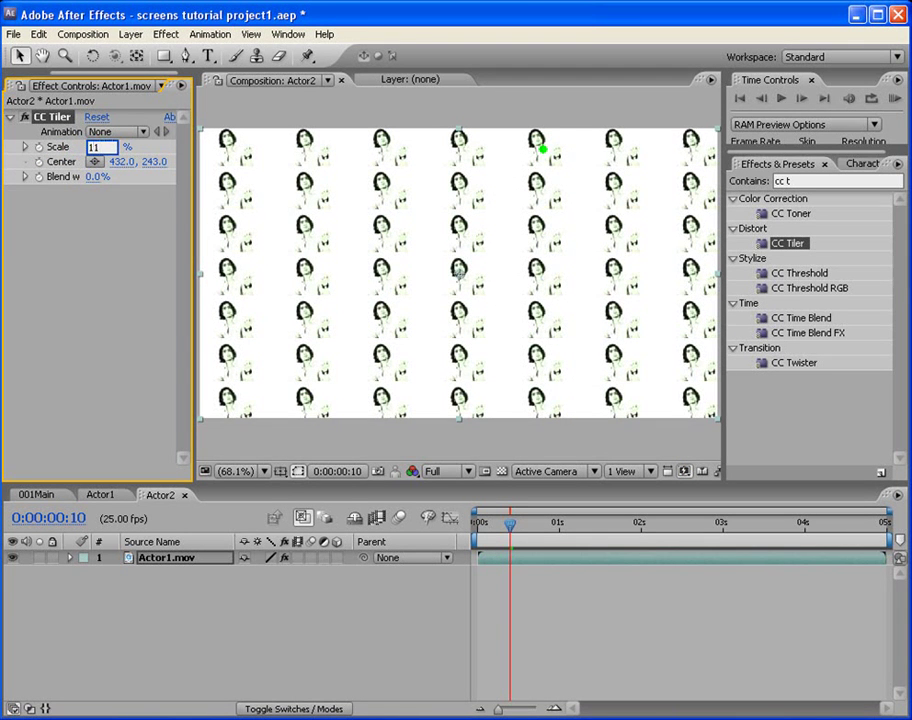
text(11)
key(Return)
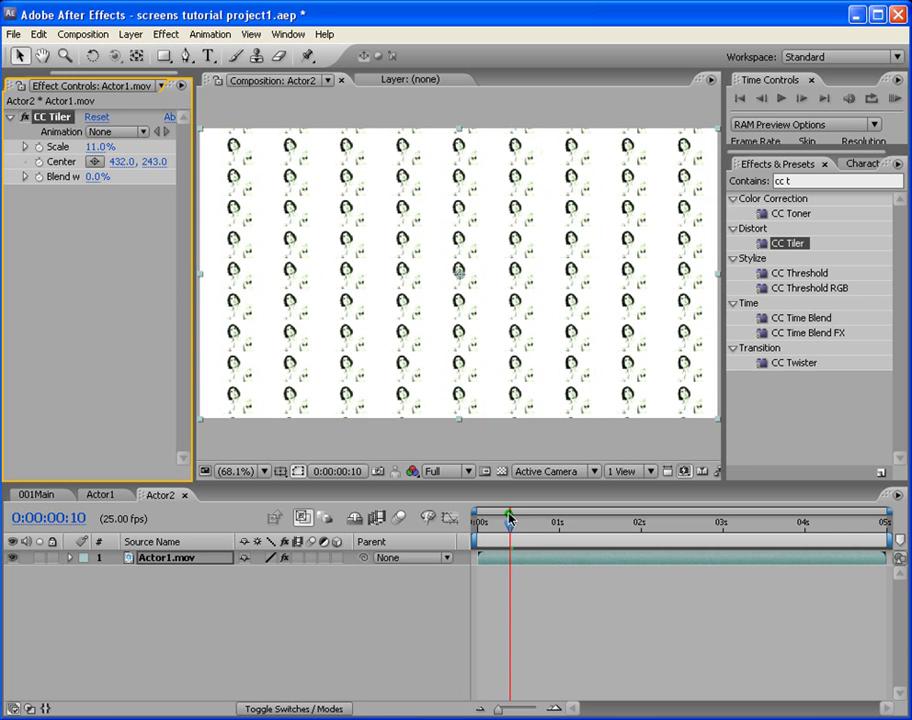
drag(510, 523, 540, 525)
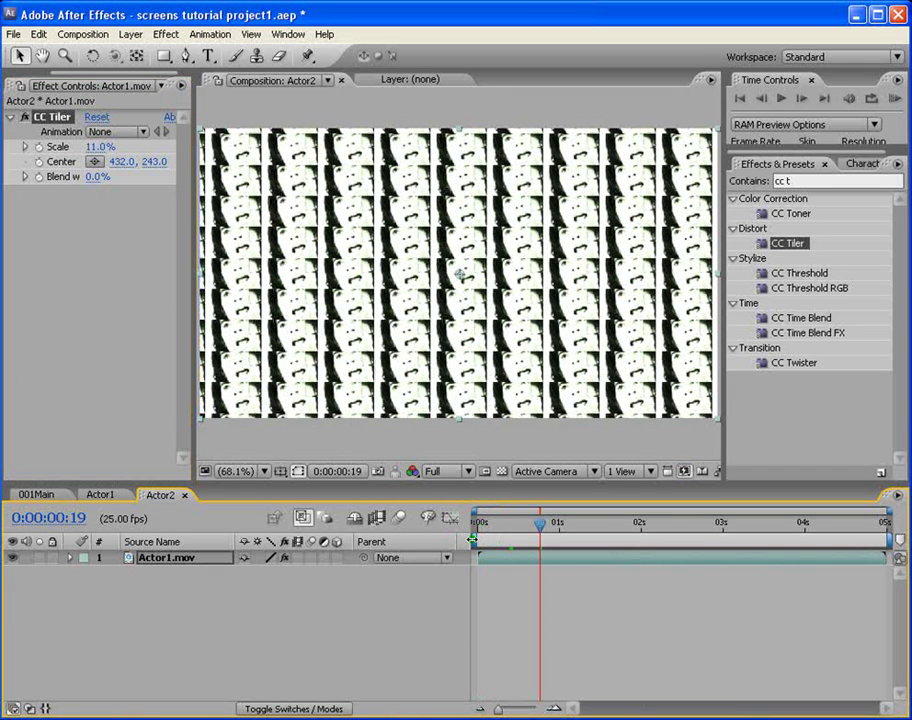
Add a black 864 x 486 solid above the tiled footage
click(125, 36)
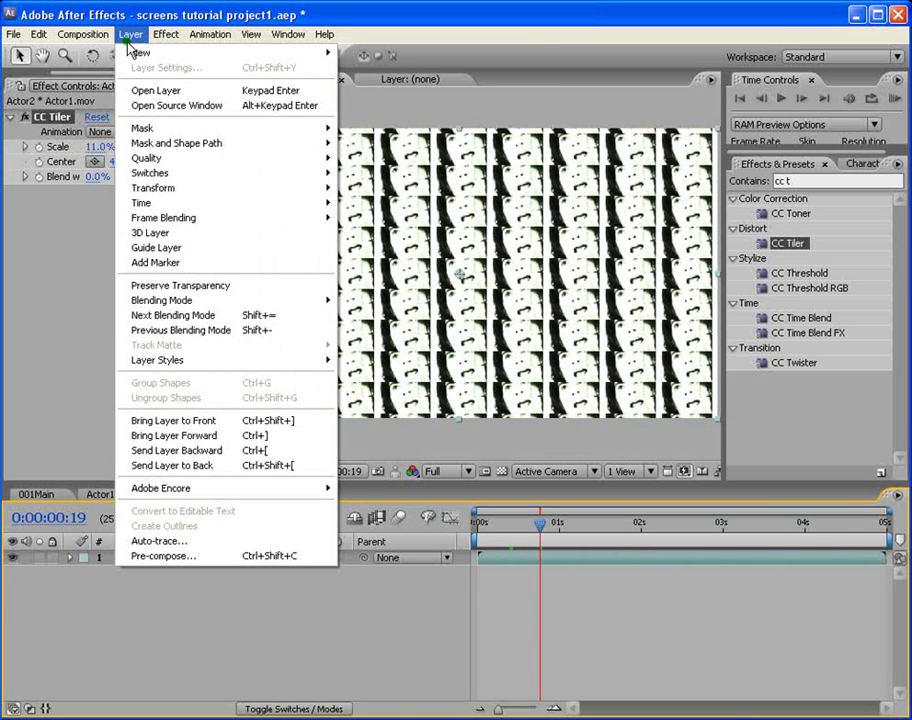
mouse_move(128, 54)
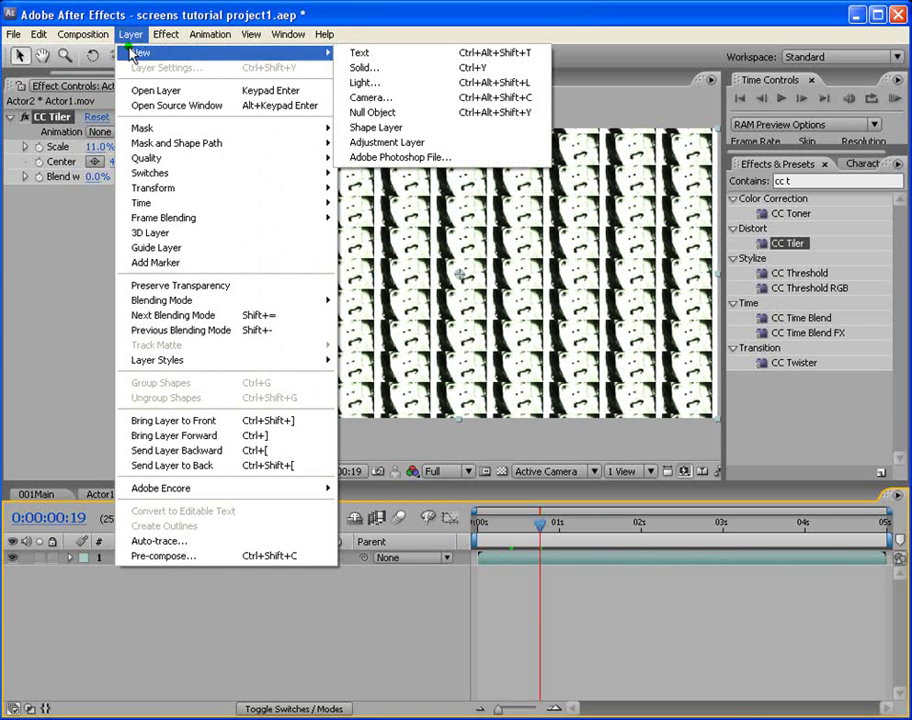
click(403, 67)
click(472, 401)
drag(546, 572, 572, 617)
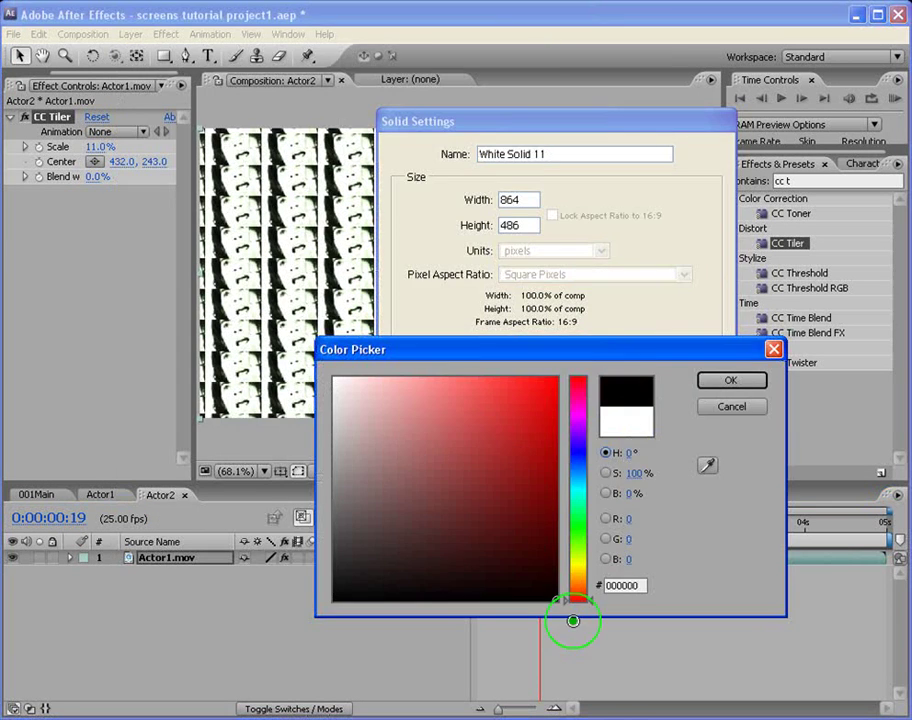
click(733, 384)
click(586, 444)
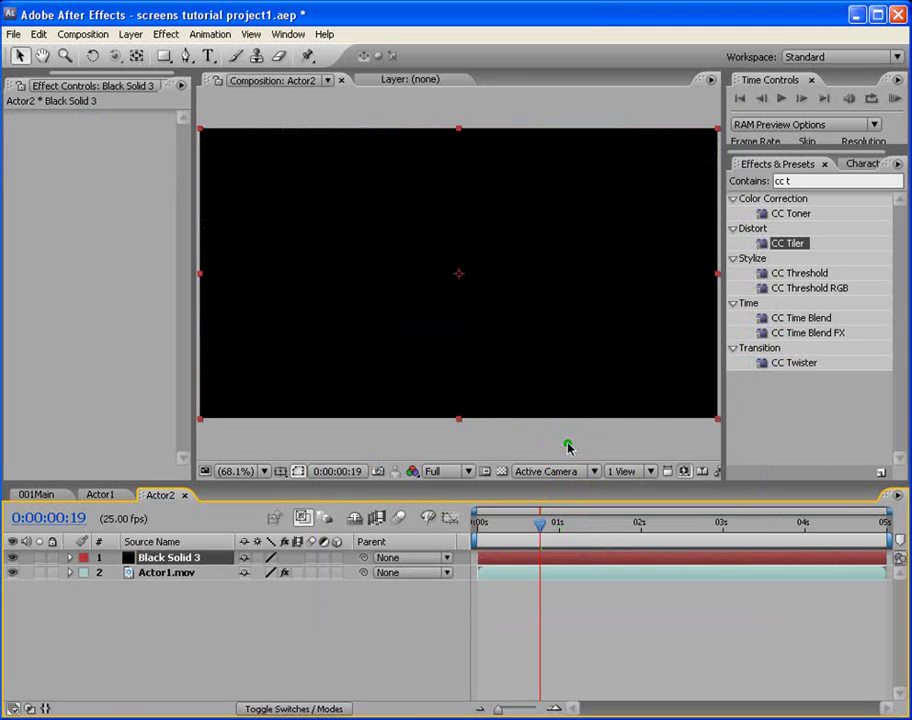
Apply the Grid effect to the black solid and set the grid color to black (000000)
drag(795, 181, 678, 181)
text(grid)
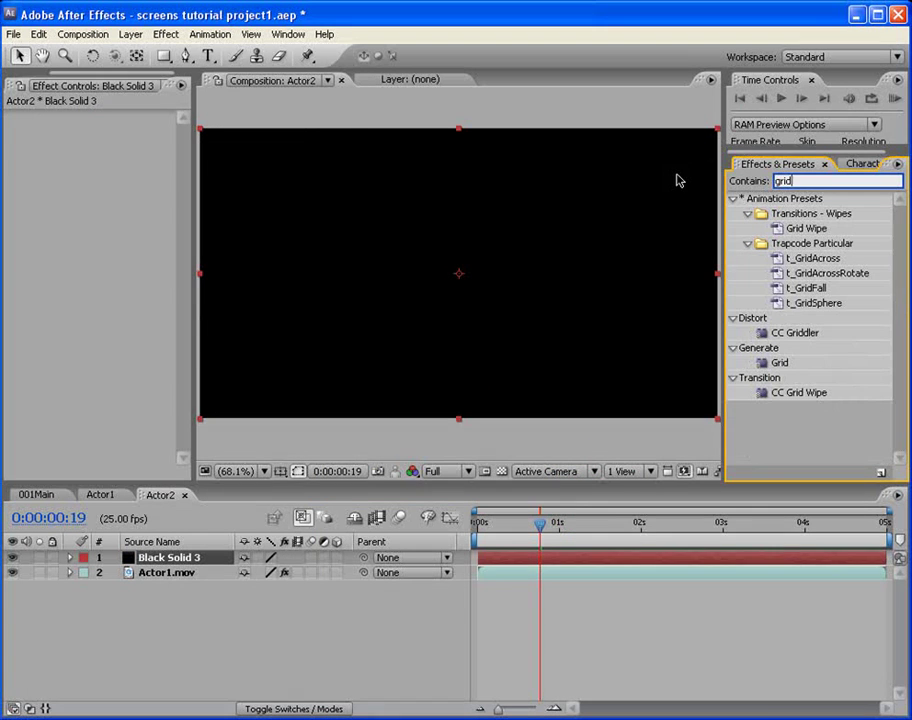
drag(765, 362, 519, 303)
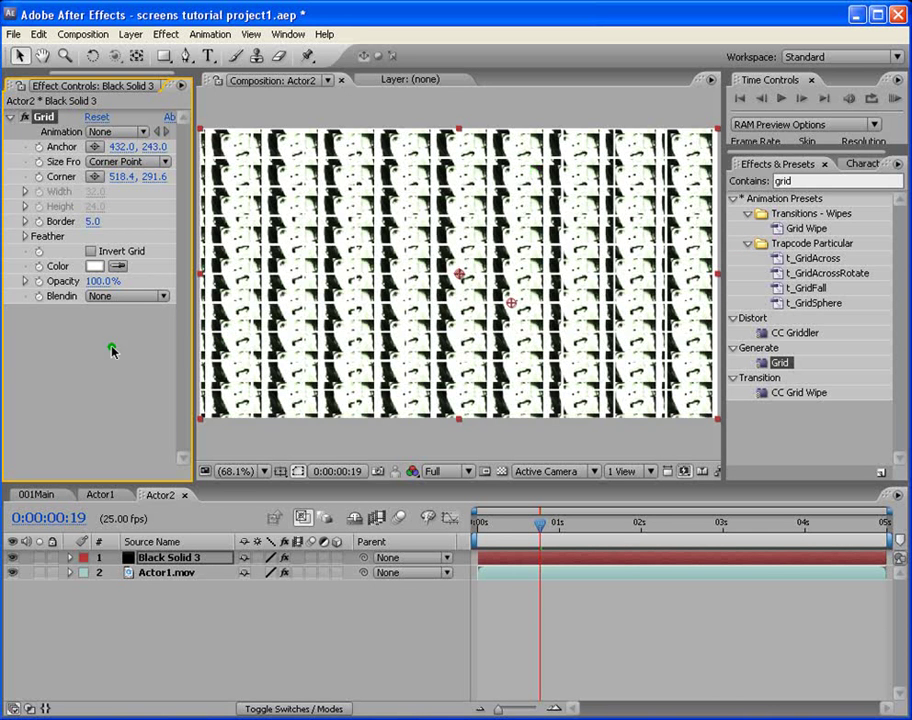
click(95, 264)
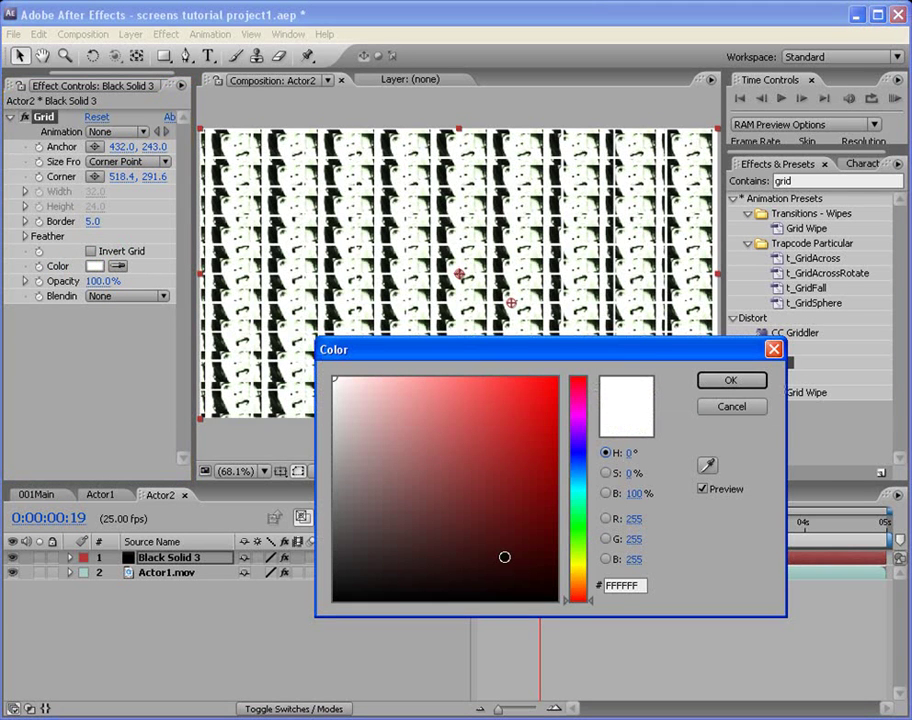
text(000000)
click(729, 381)
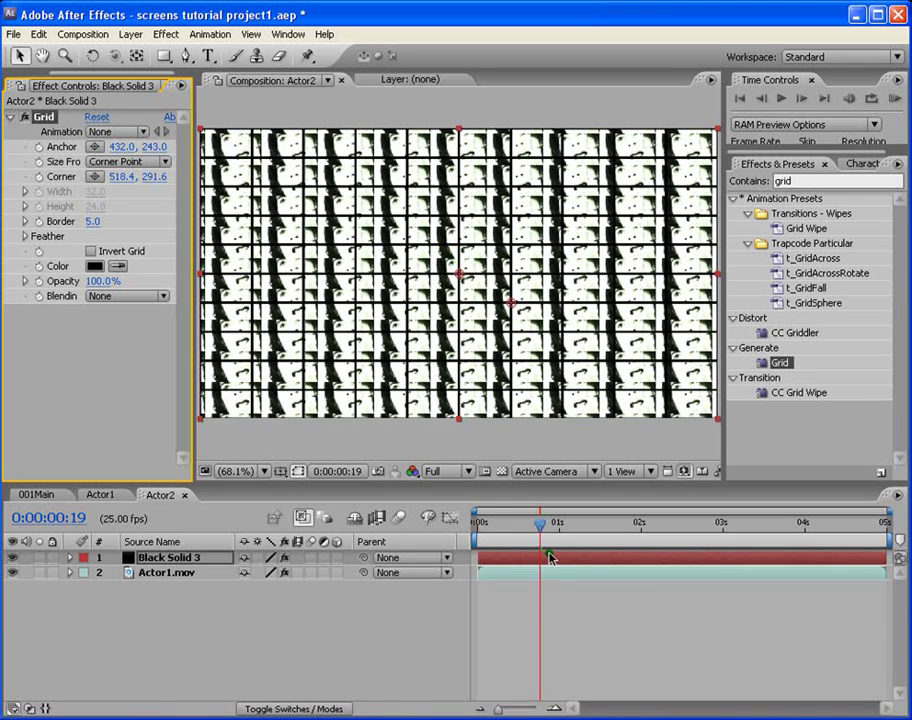
At 0:00:00:11, move the grid's anchor to about 385.5, 218.5 and its corner to about 484.9, 270.1 so the lines frame the tiles
drag(527, 524, 514, 526)
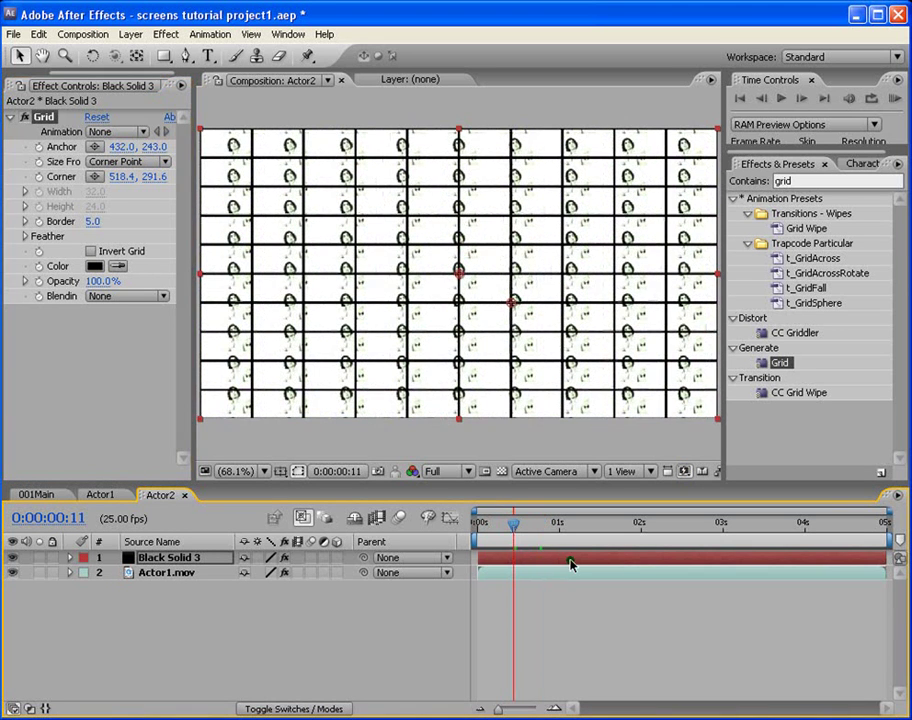
scroll(466, 368, up, 1)
scroll(466, 368, up, 1)
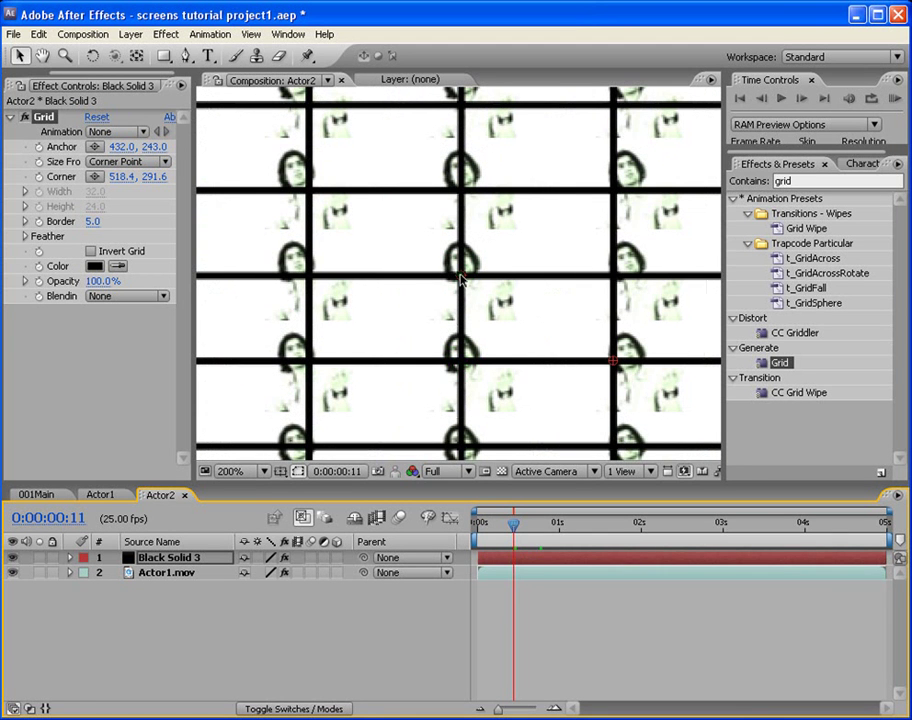
drag(461, 278, 379, 234)
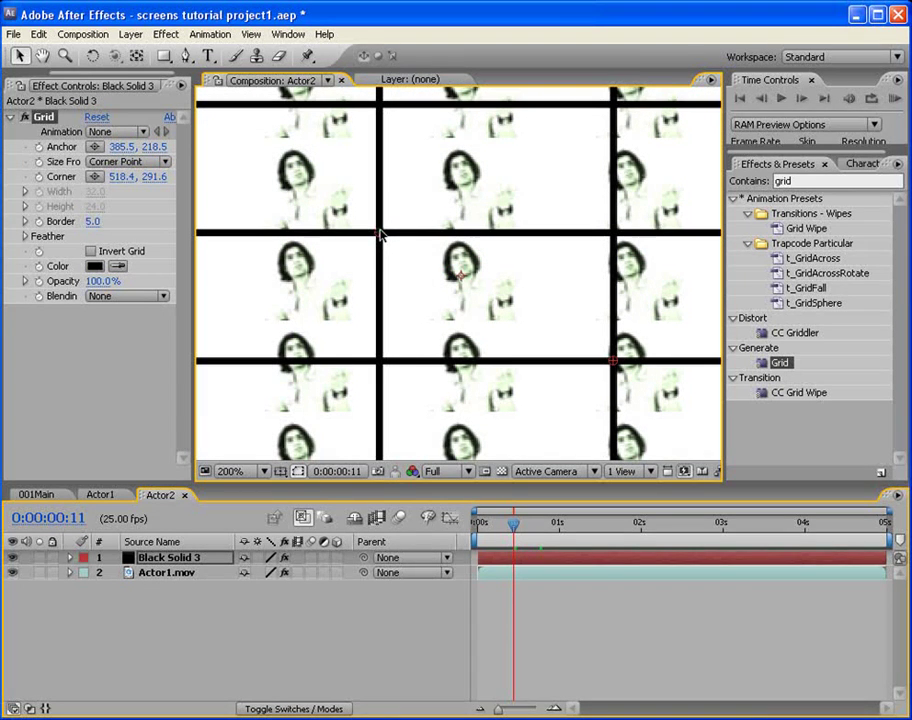
drag(612, 360, 553, 324)
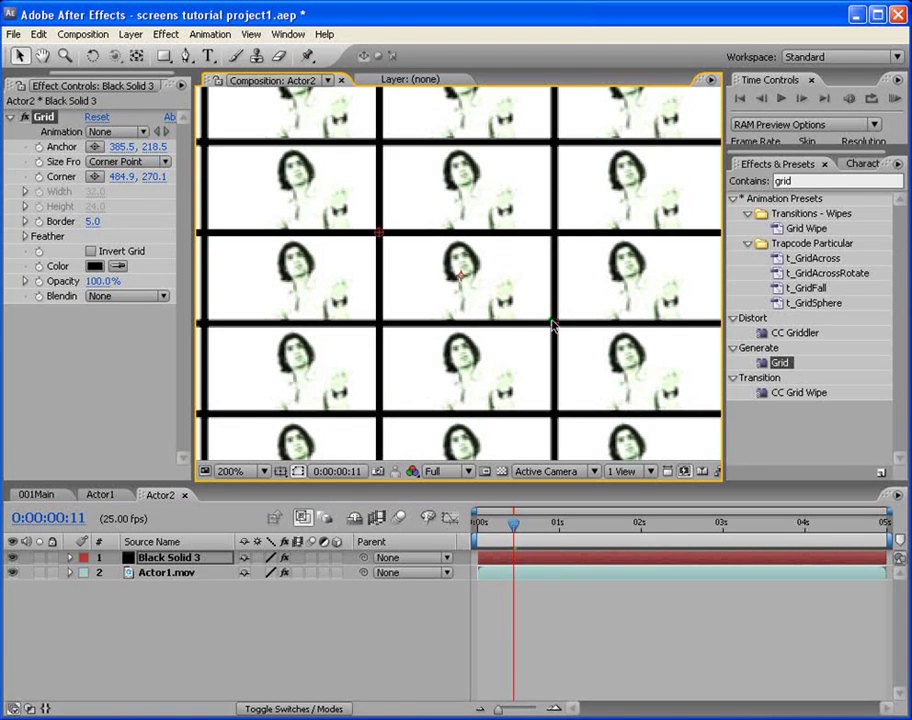
scroll(477, 360, down, 2)
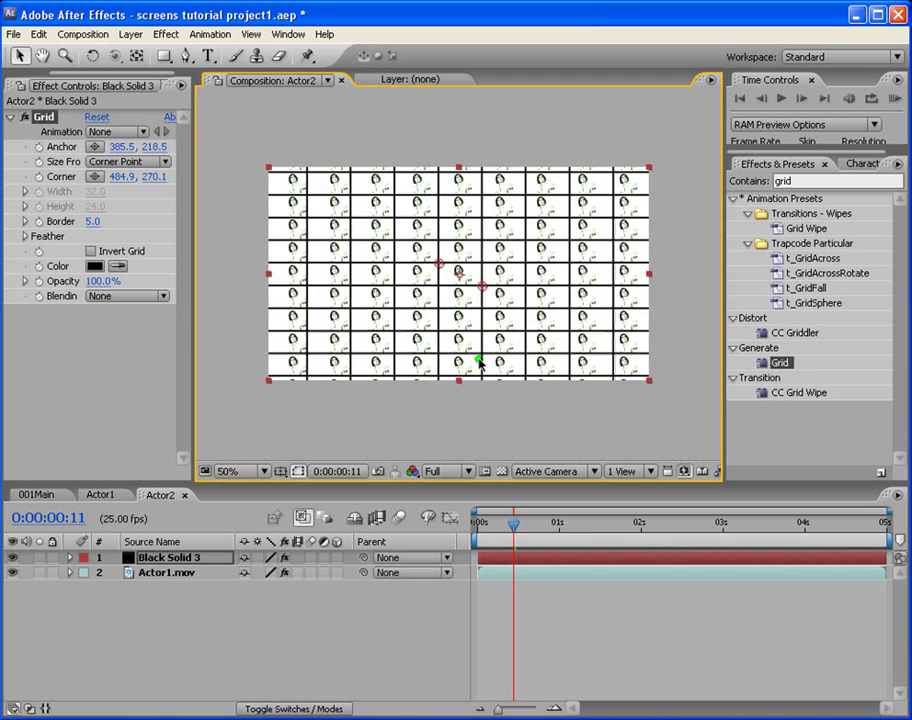
scroll(478, 362, up, 1)
scroll(478, 362, down, 1)
scroll(478, 362, up, 1)
scroll(478, 362, down, 2)
scroll(478, 362, up, 1)
scroll(480, 364, up, 1)
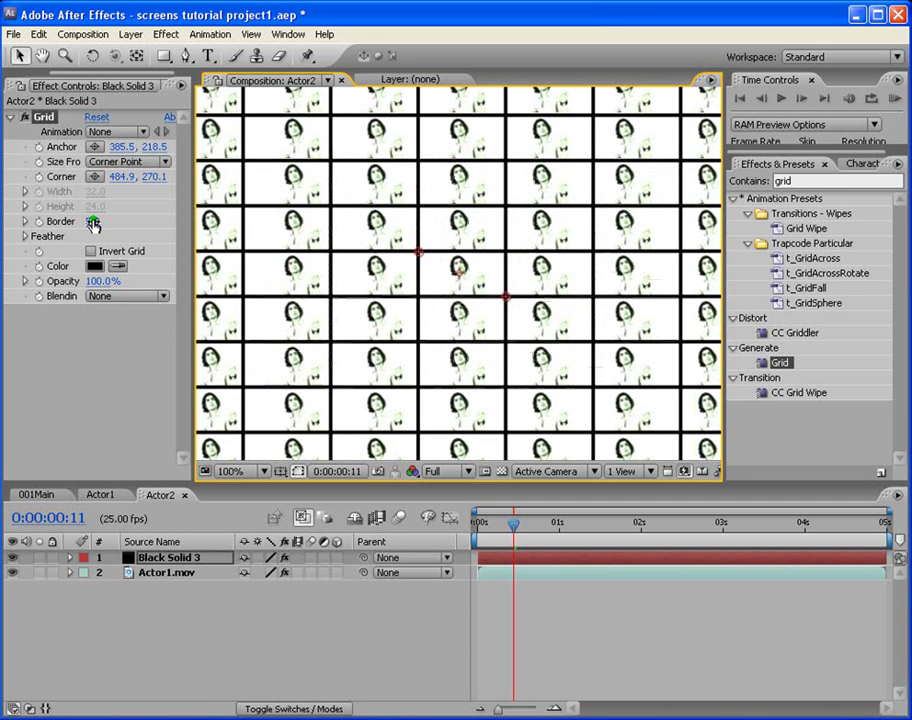
Try thickening the grid border to 16 and undo the change
drag(92, 223, 104, 221)
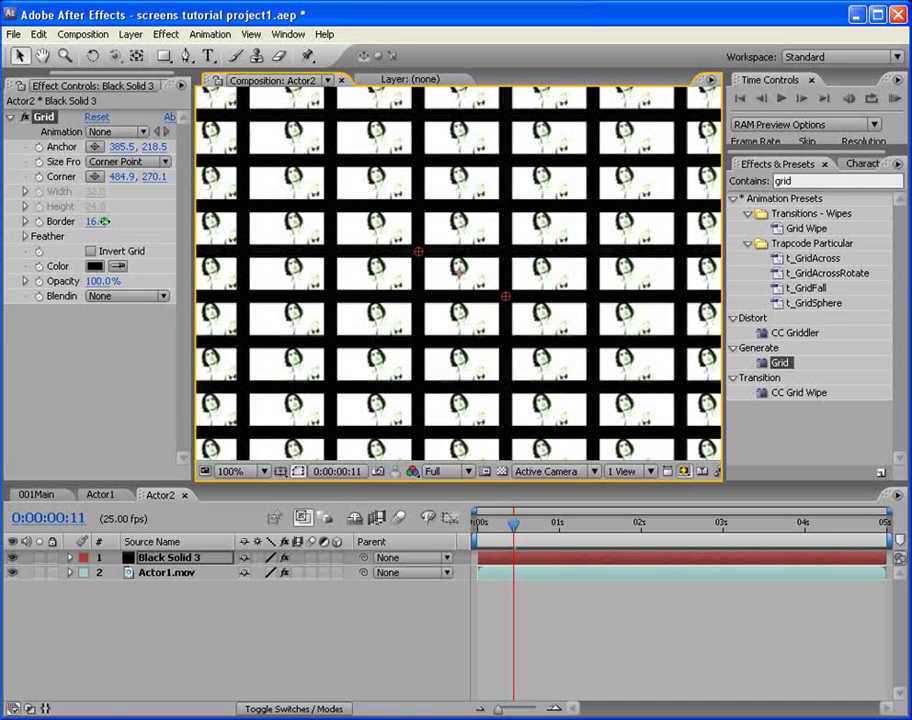
click(117, 241)
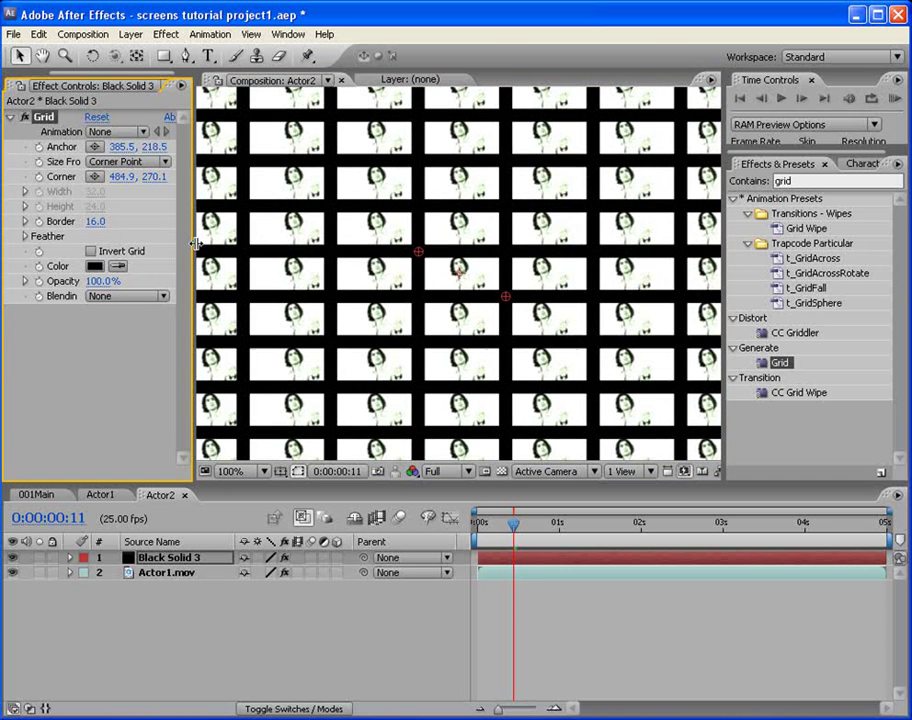
key(ctrl+z)
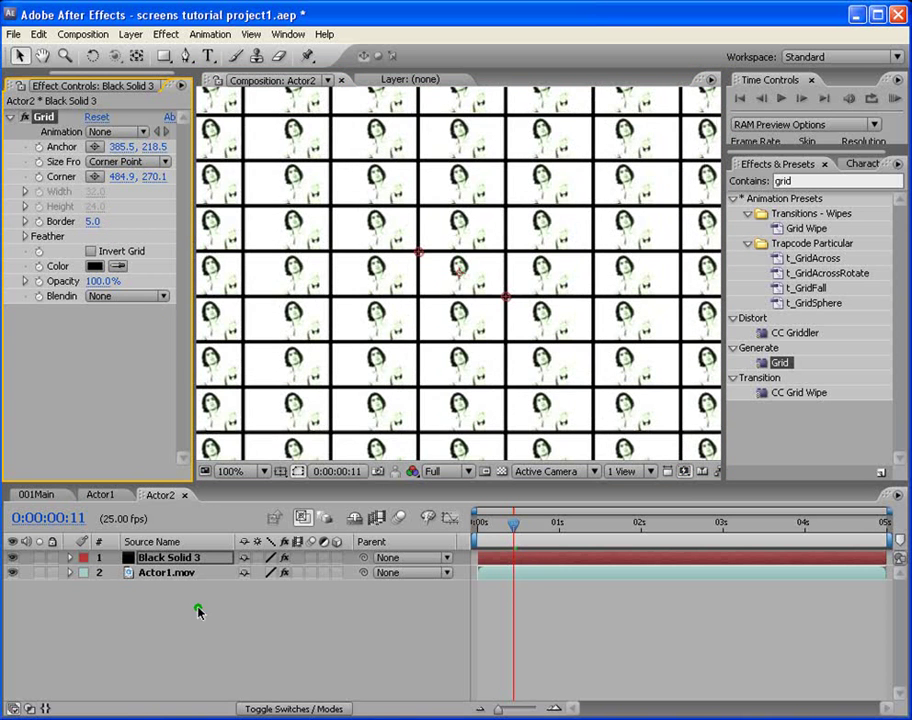
Apply Bevel Alpha to the black solid with an edge thickness of 1 and a light intensity of 1
click(796, 178)
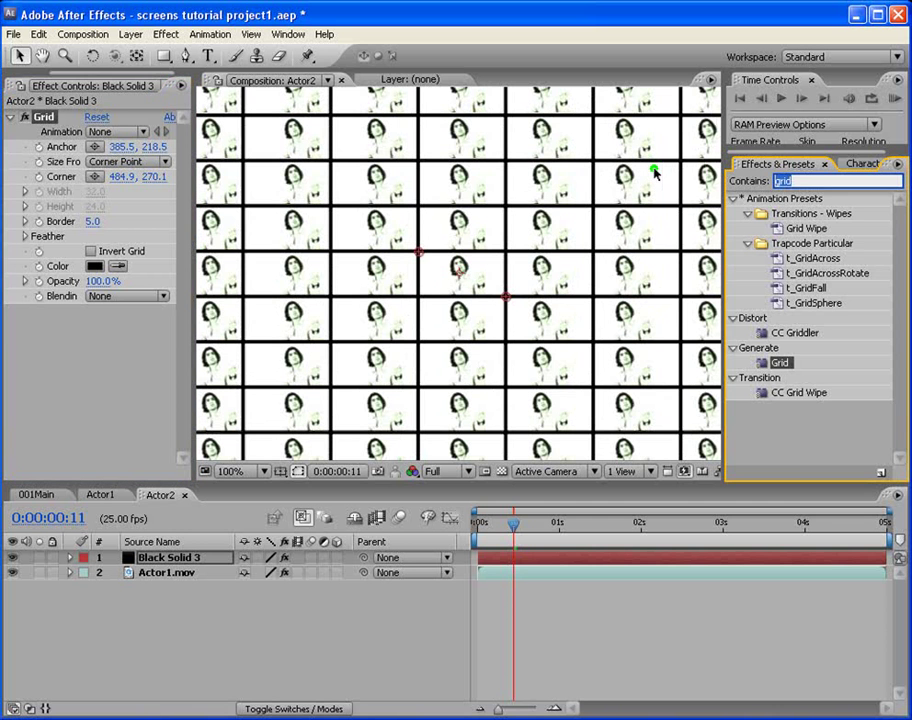
text(beve)
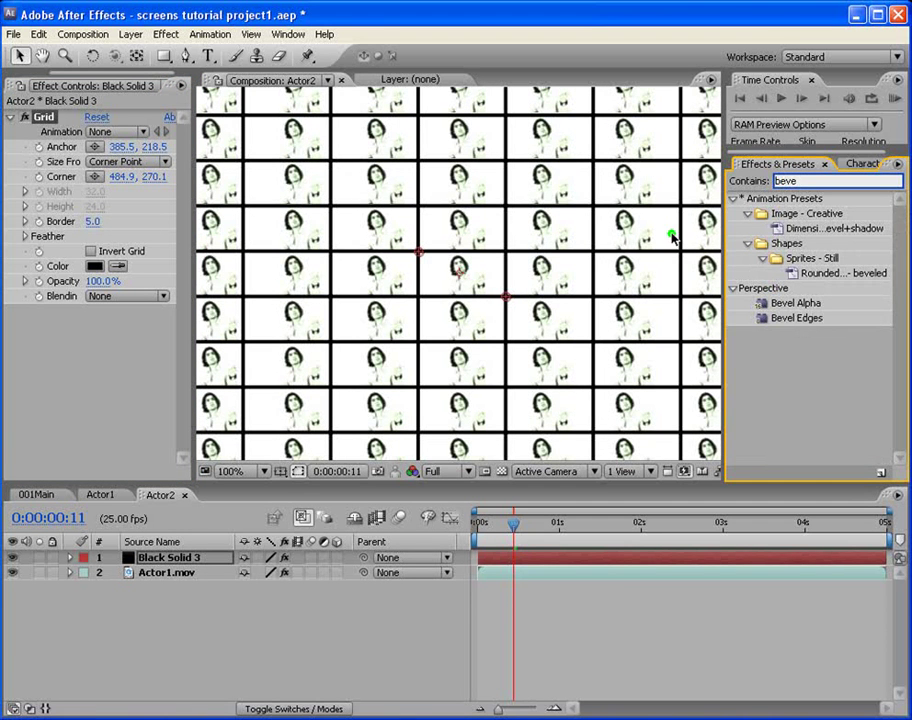
click(792, 303)
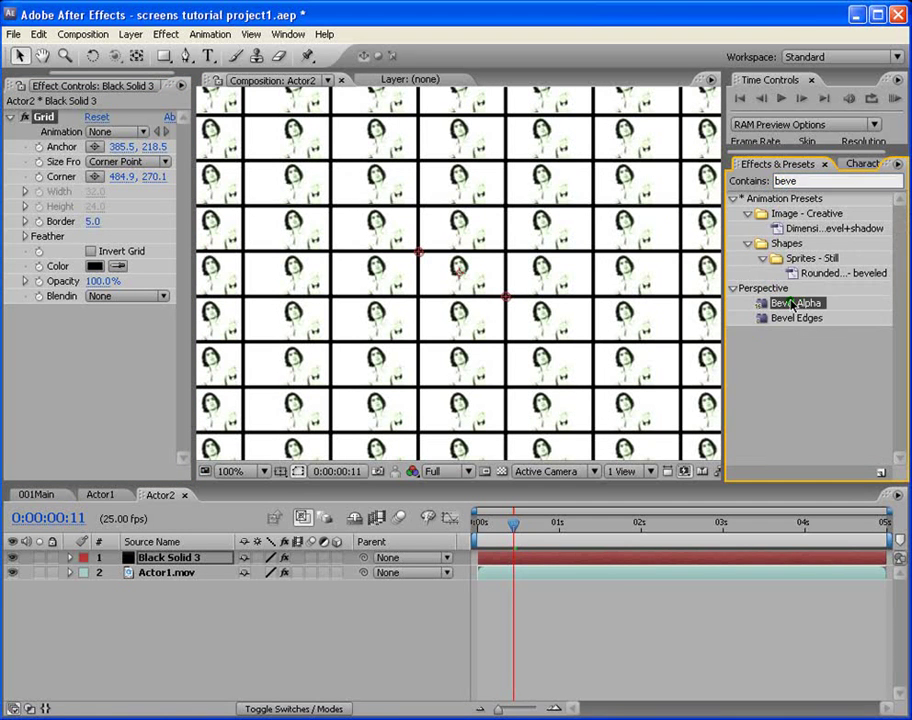
drag(792, 303, 508, 556)
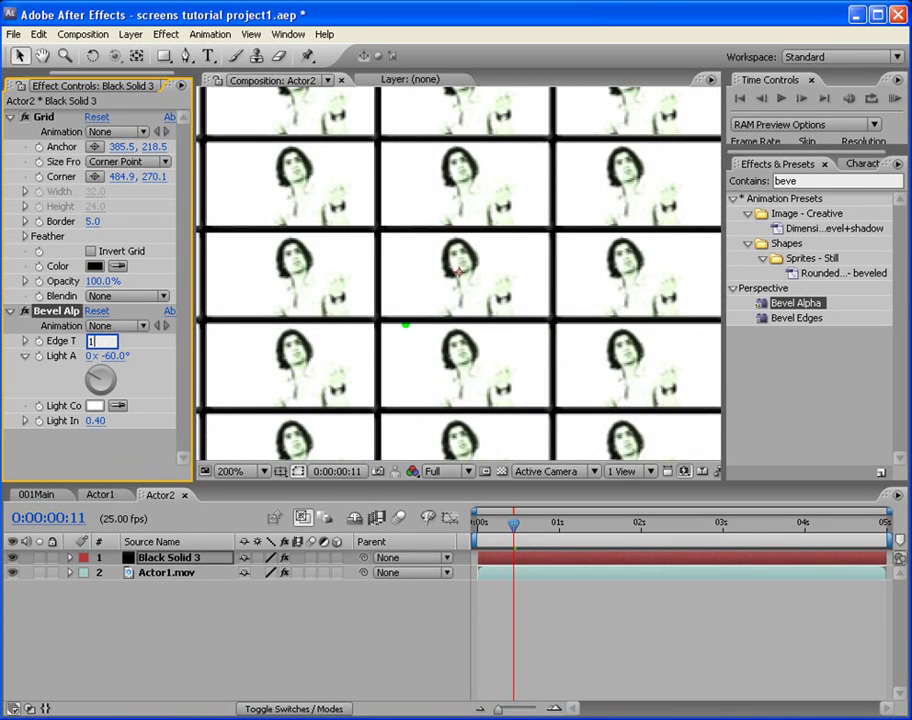
key(Return)
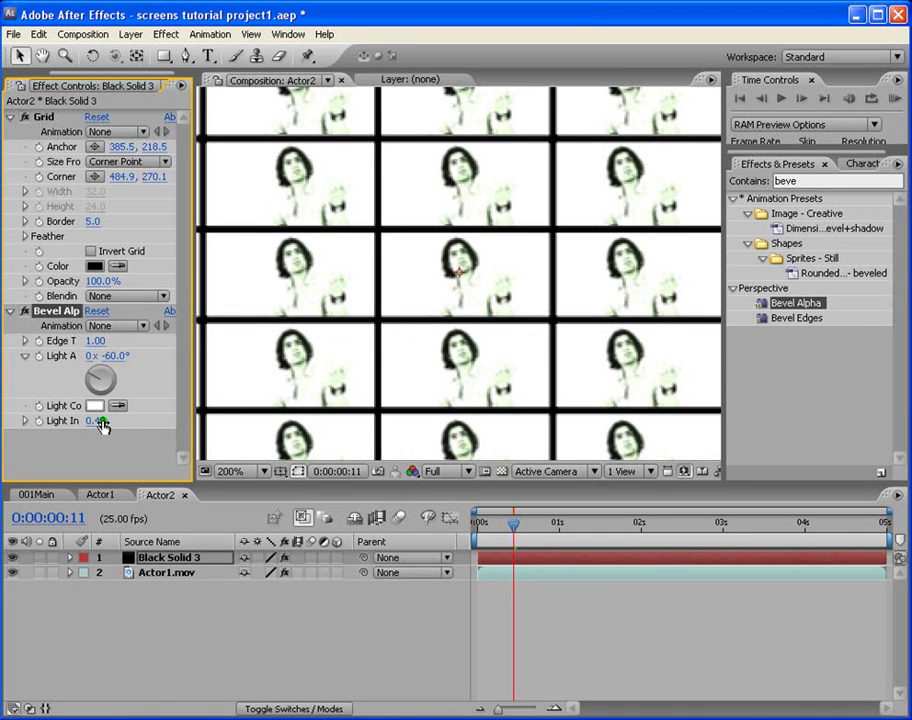
drag(97, 423, 309, 411)
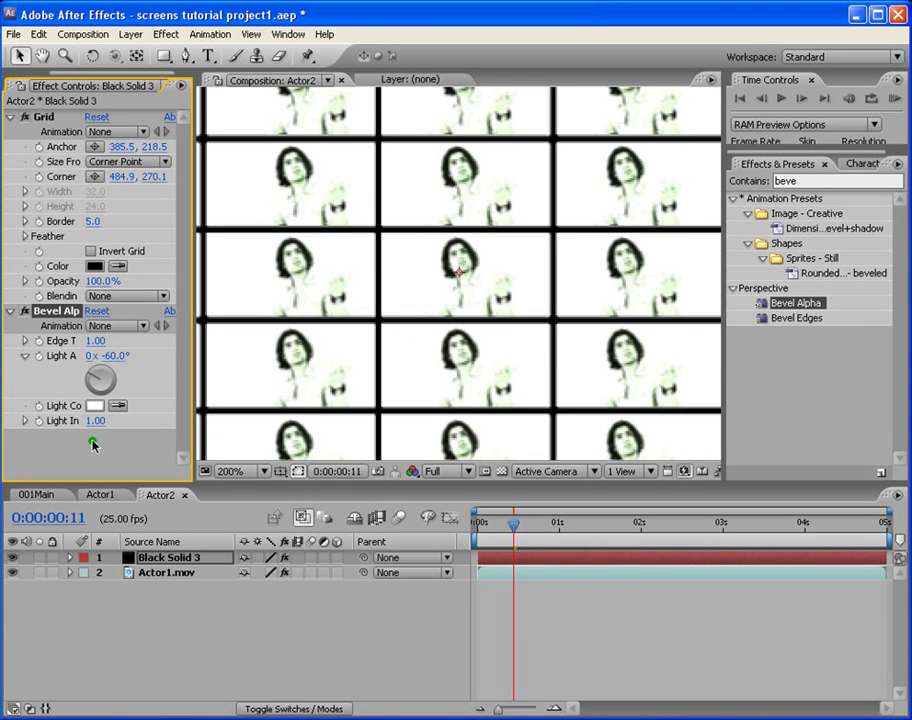
Set the Bevel Alpha light color on the black solid to dark green (1E8417)
click(96, 406)
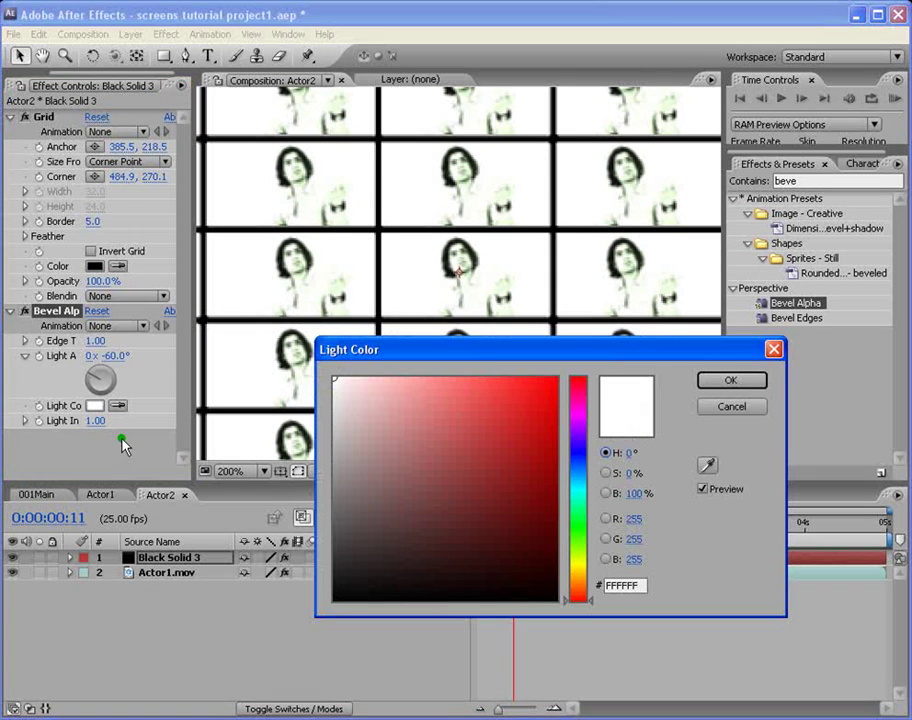
click(576, 535)
click(517, 462)
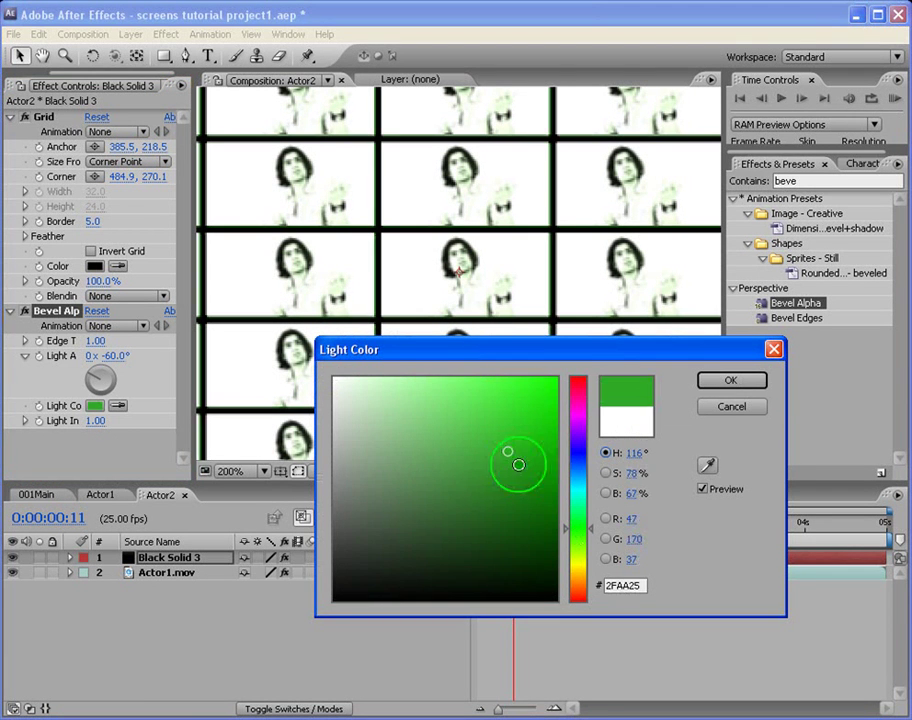
click(739, 381)
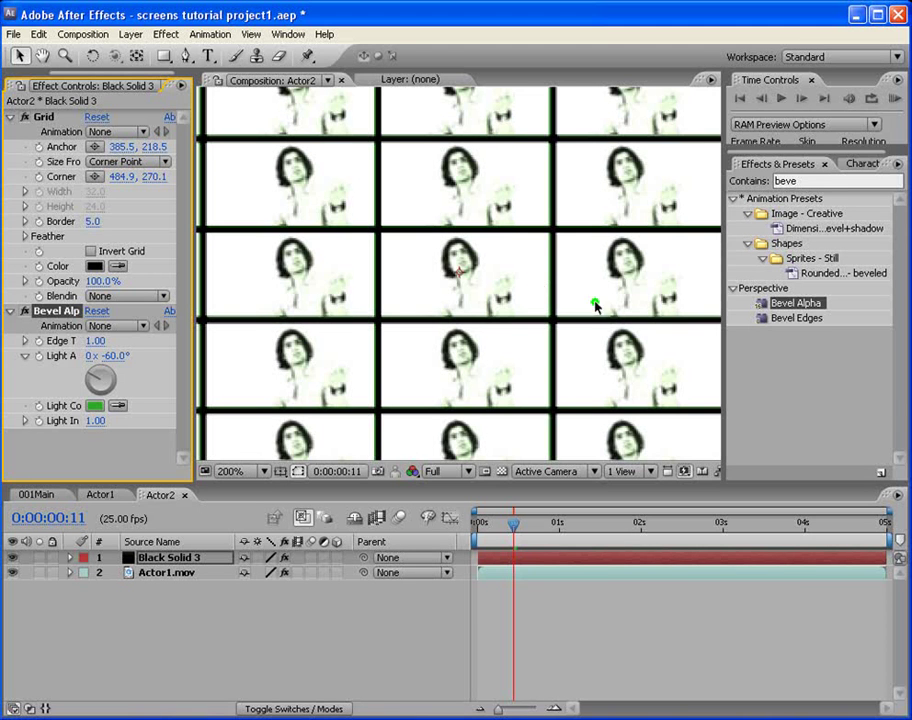
click(95, 406)
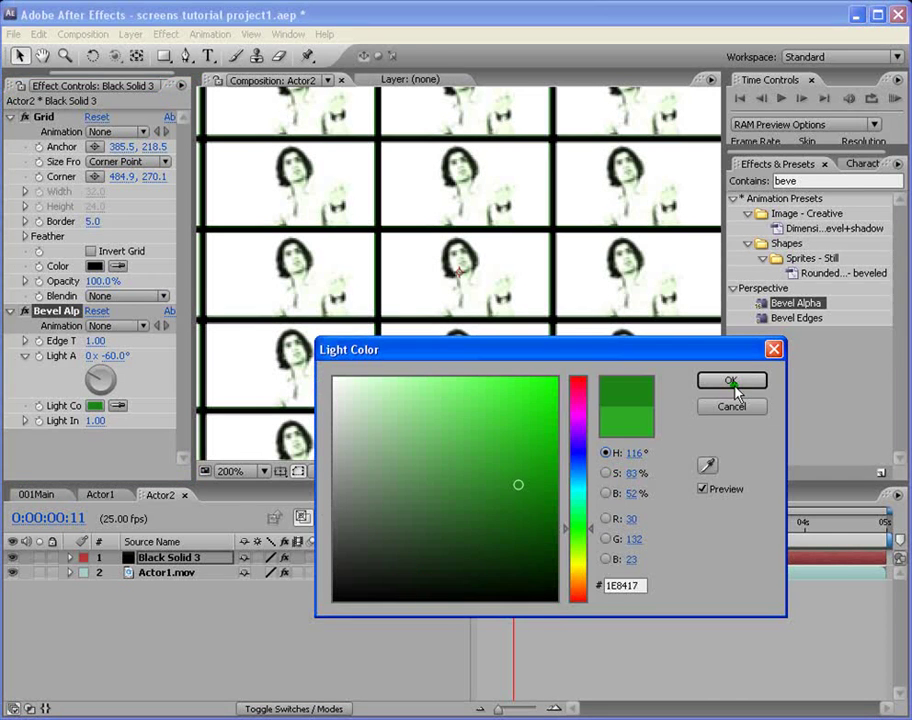
click(730, 381)
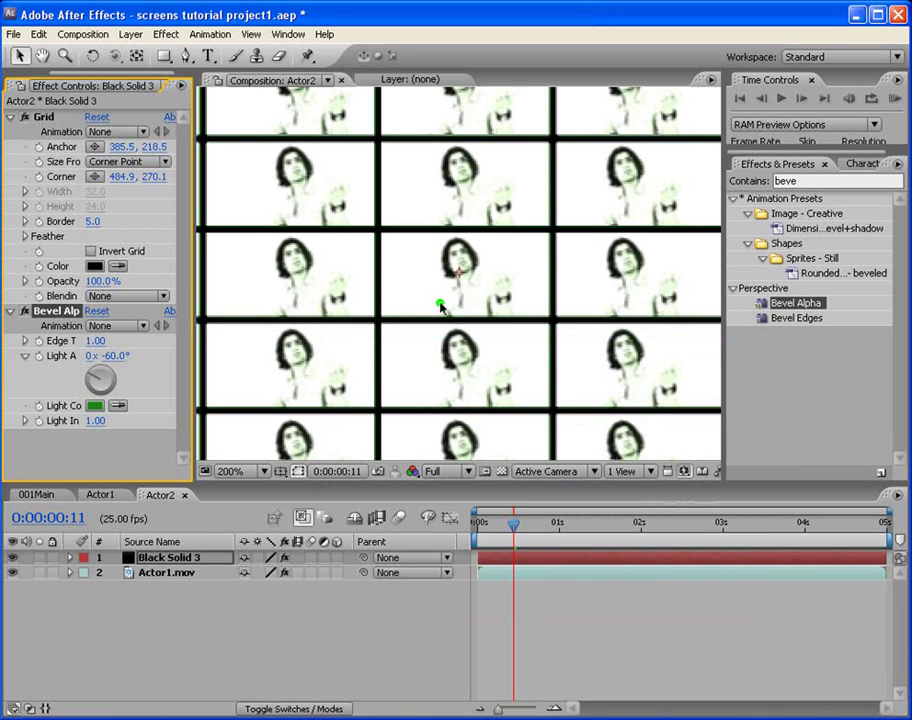
Apply Drop Shadow to the black solid with a green shadow color, a distance of 0 and a softness of 6
scroll(440, 305, down, 2)
scroll(440, 305, up, 1)
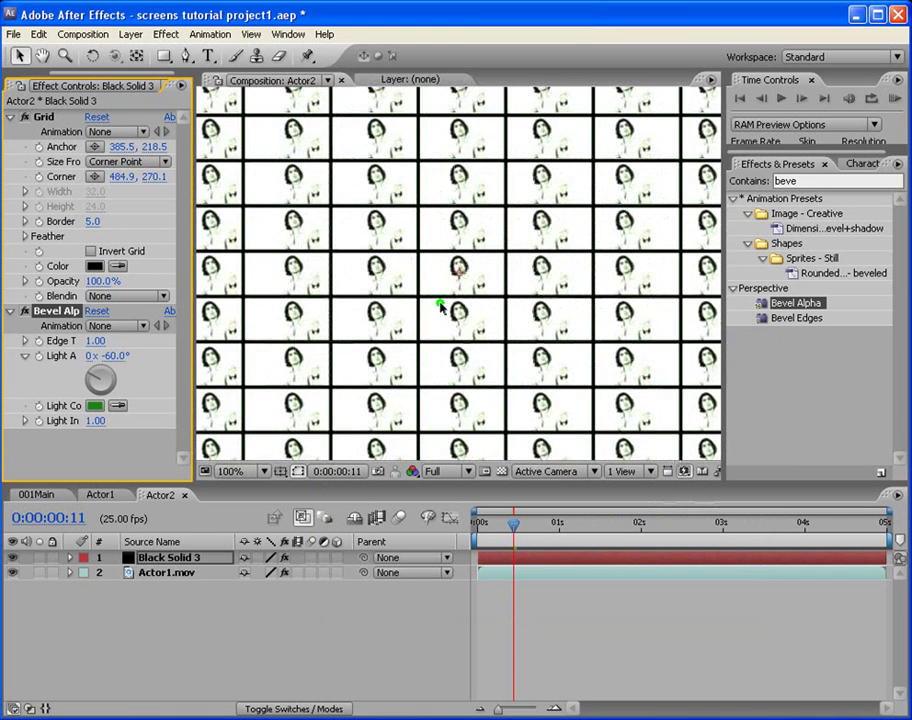
click(821, 180)
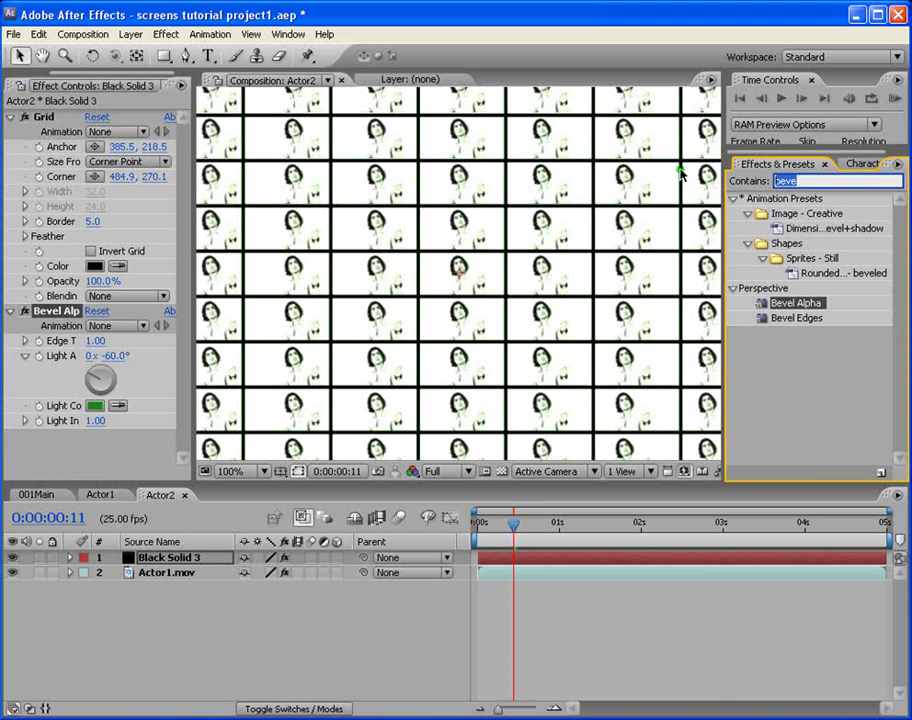
text(shad)
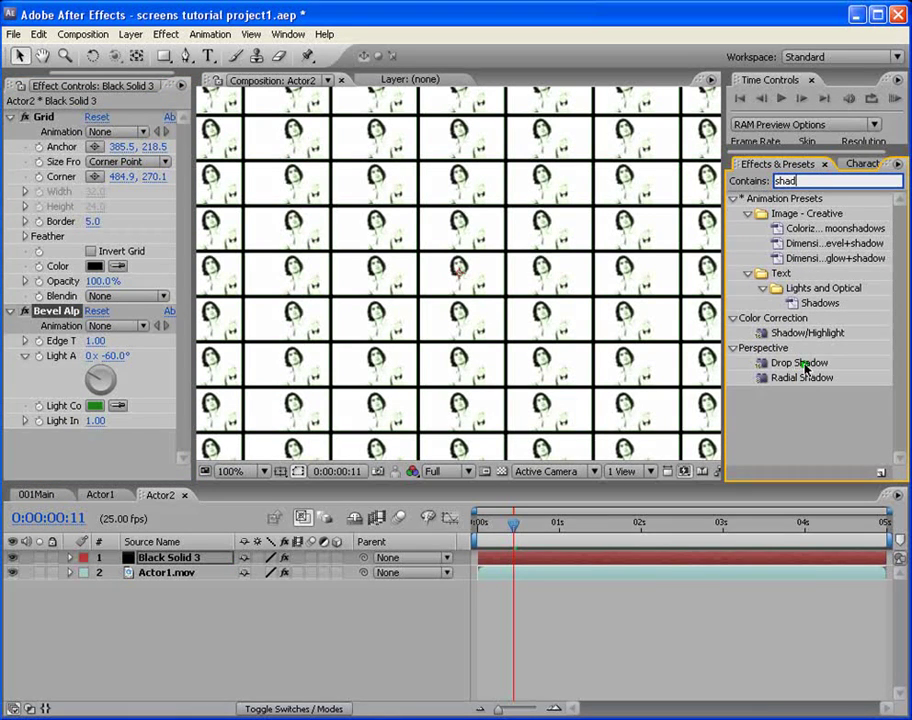
mouse_move(805, 362)
mouse_down()
mouse_move(525, 565)
mouse_move(529, 558)
mouse_up()
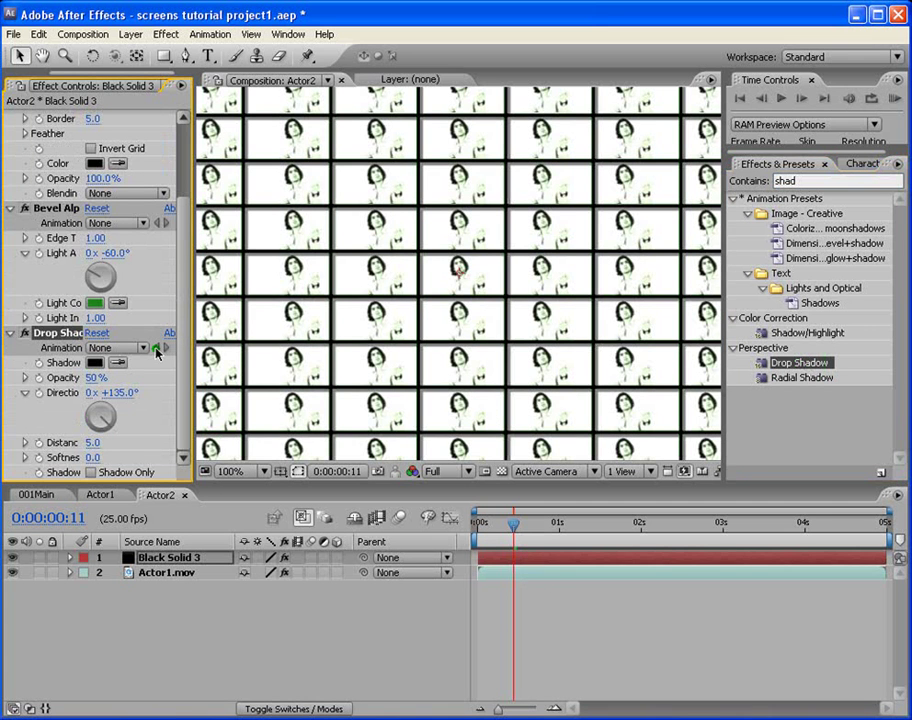
click(186, 337)
click(172, 433)
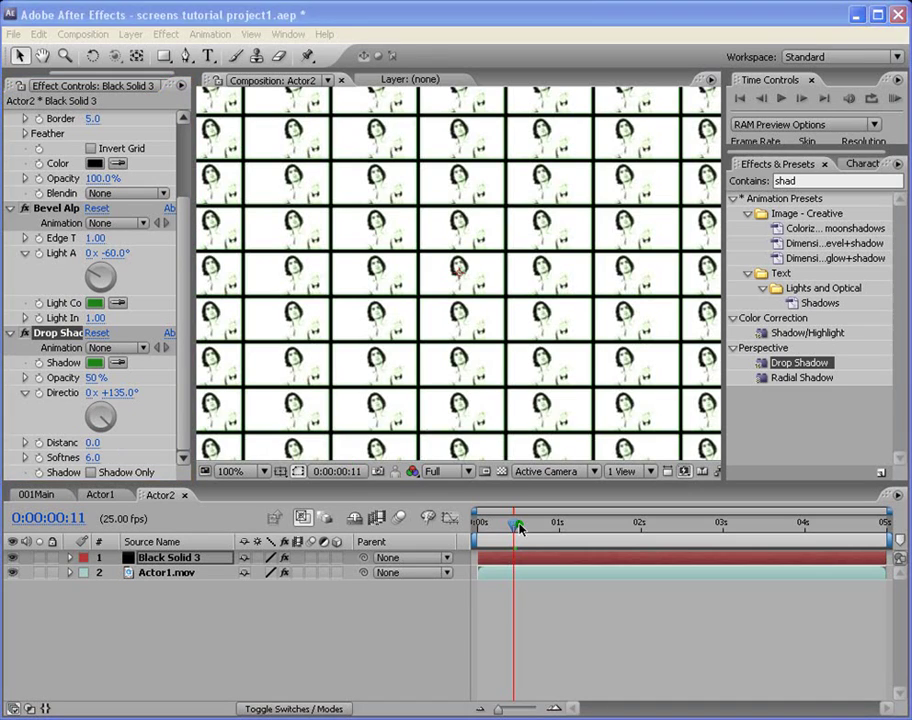
Move the current time to 0:00:03:08 and hide the Actor1.mov layer so only the grid shows
drag(519, 527, 749, 525)
key(comma)
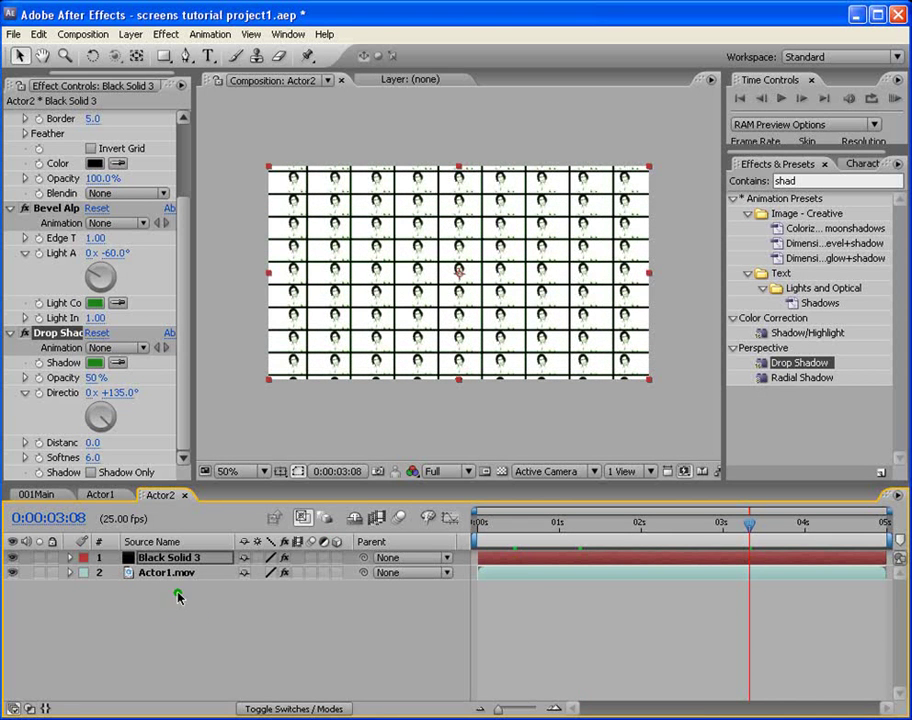
click(13, 573)
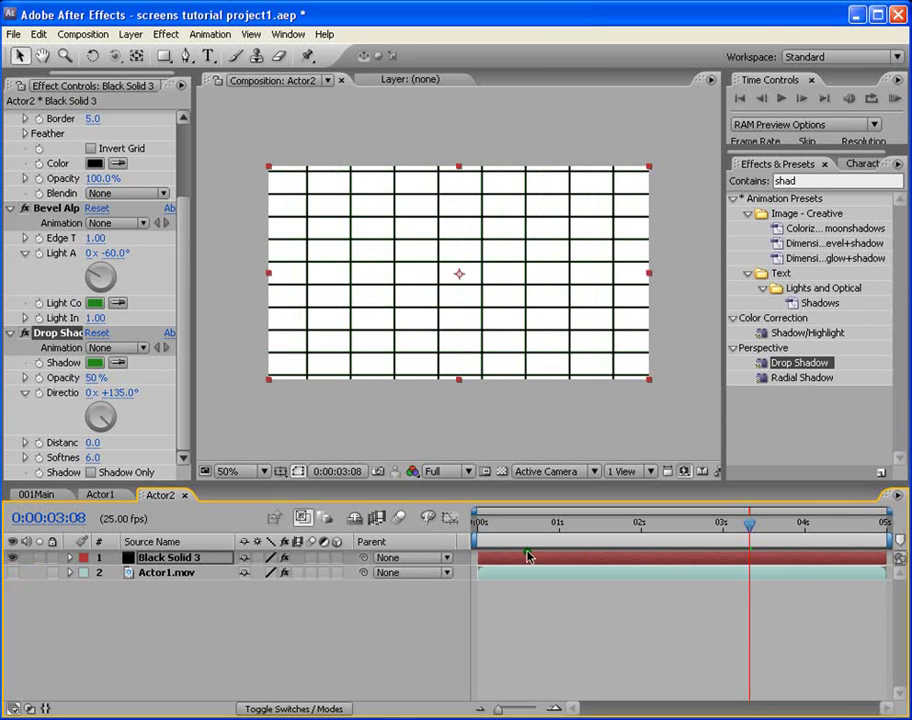
Add a text layer reading "welcome" in the first cell of the grid's top row
click(208, 56)
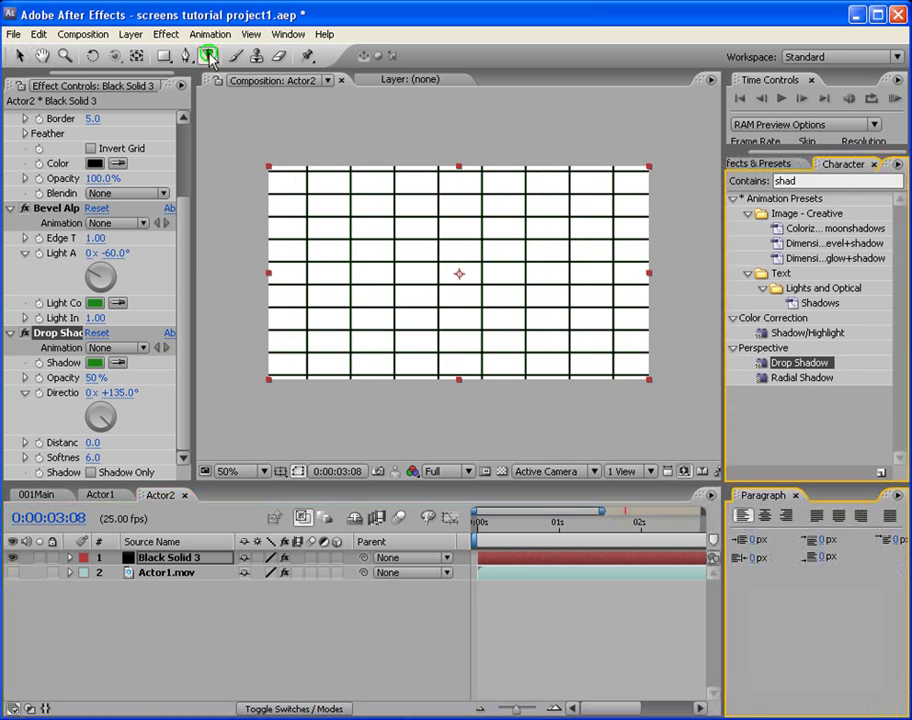
click(279, 185)
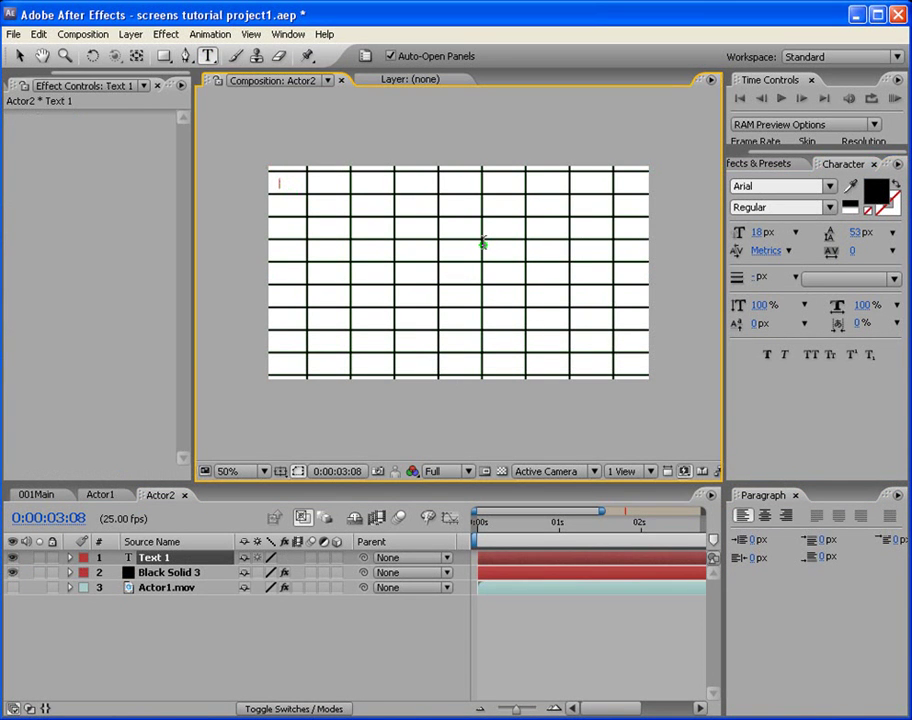
text(welcome)
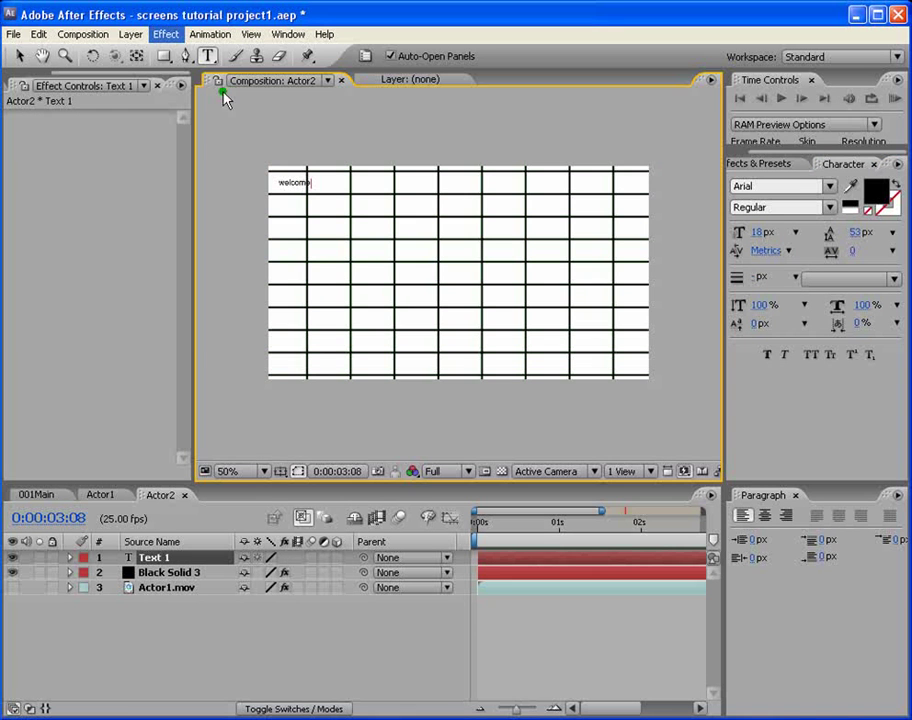
click(19, 56)
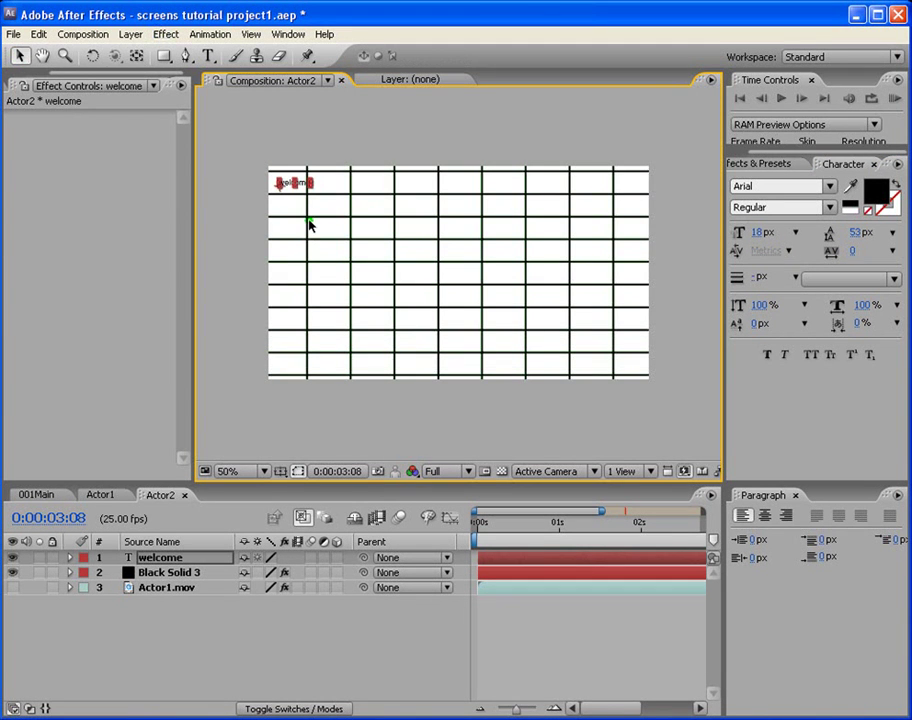
Append a second "welcome" to the text layer, spaced so that it sits inside the second cell of the row
scroll(310, 224, down, 1)
scroll(310, 224, up, 1)
scroll(310, 224, down, 1)
scroll(310, 224, up, 2)
scroll(310, 224, down, 2)
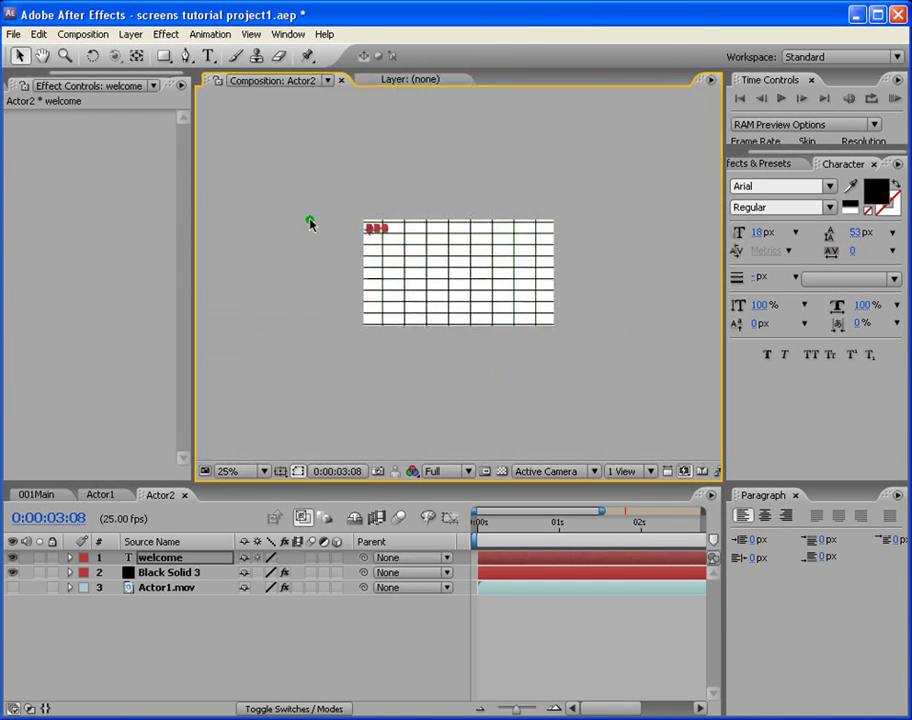
scroll(310, 224, up, 2)
scroll(310, 224, down, 2)
scroll(310, 224, up, 2)
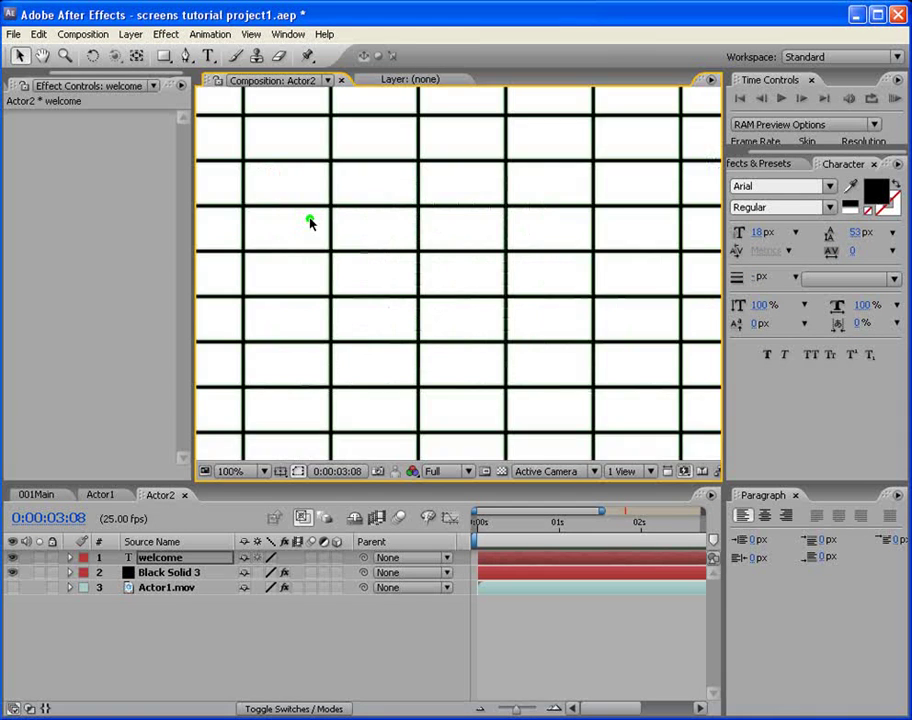
scroll(310, 224, down, 2)
scroll(310, 224, up, 1)
key(space)
drag(312, 222, 400, 250)
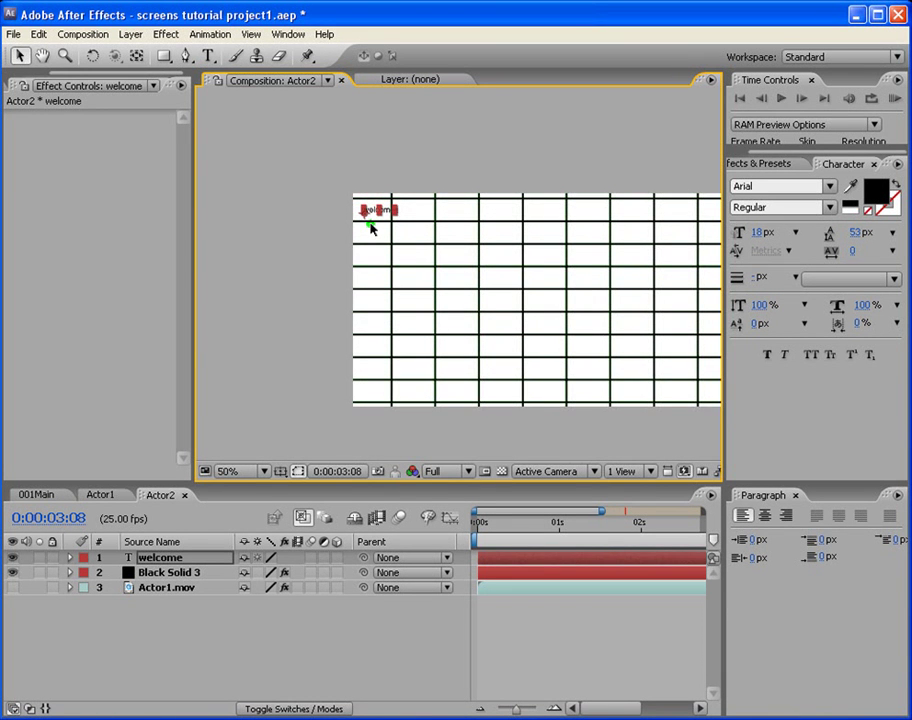
mouse_move(384, 223)
mouse_down()
mouse_move(362, 264)
mouse_move(361, 237)
mouse_move(384, 223)
mouse_up()
scroll(376, 218, up, 2)
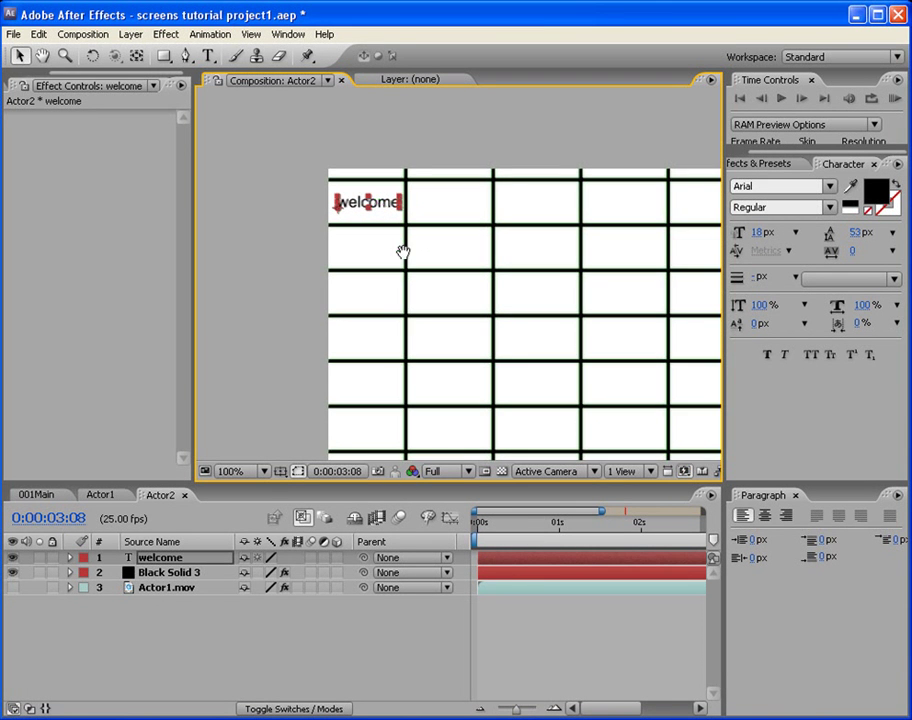
drag(403, 250, 350, 242)
click(209, 56)
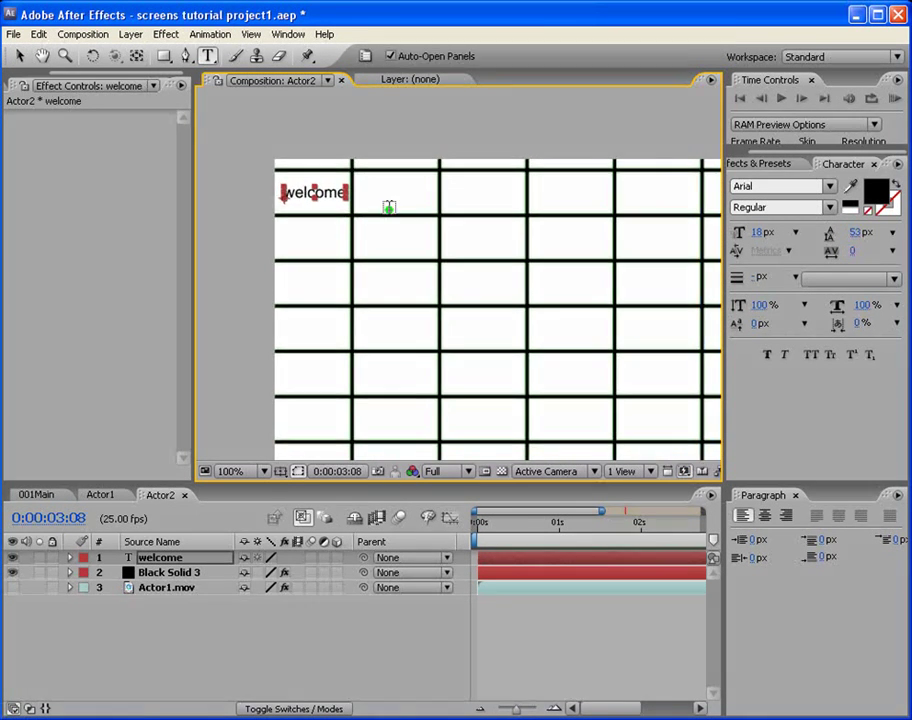
click(341, 198)
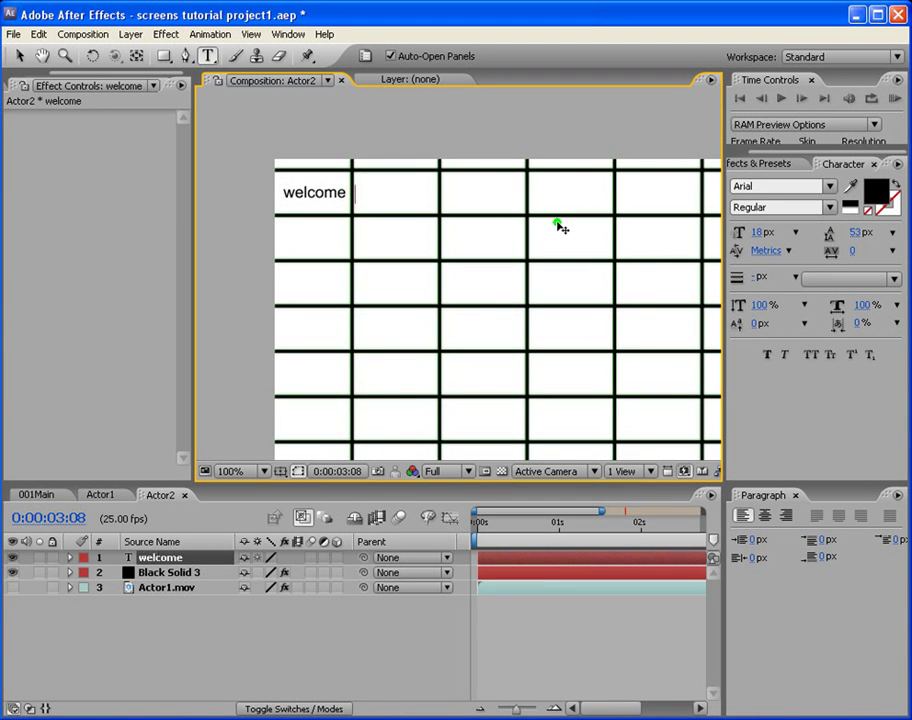
text(welcome)
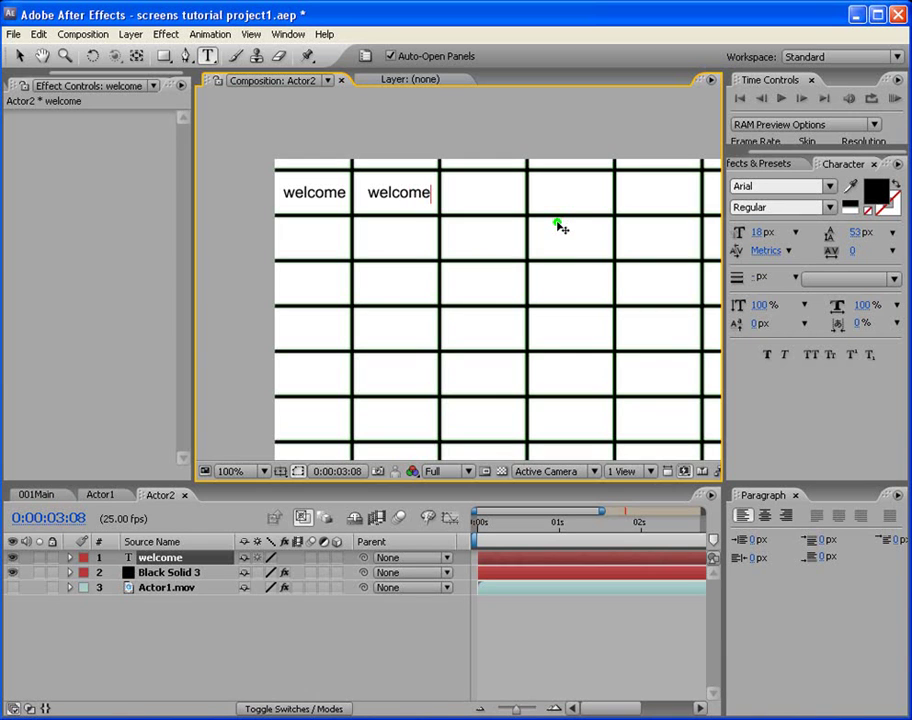
click(369, 191)
key(BackSpace)
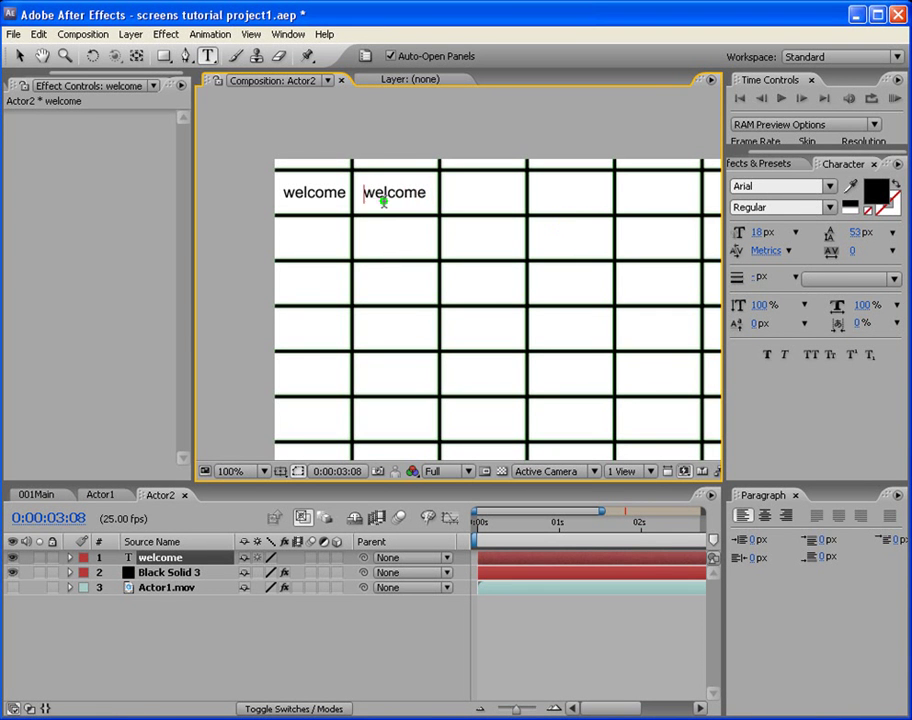
Copy the second "welcome" with its leading spaces, paste it after itself and space the copy into the third cell
drag(428, 193, 346, 190)
key(ctrl+c)
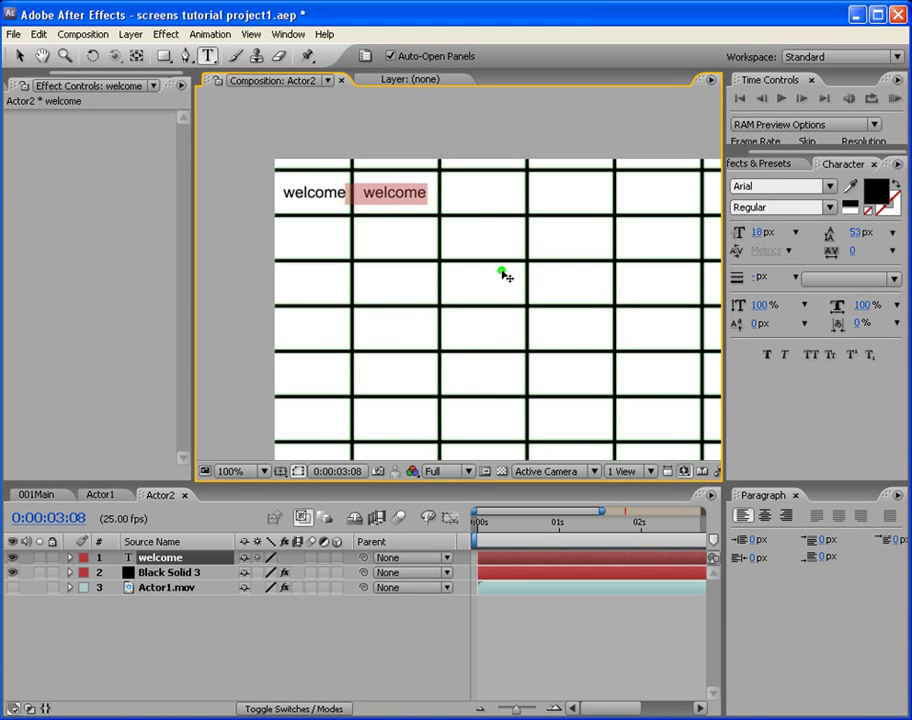
click(424, 191)
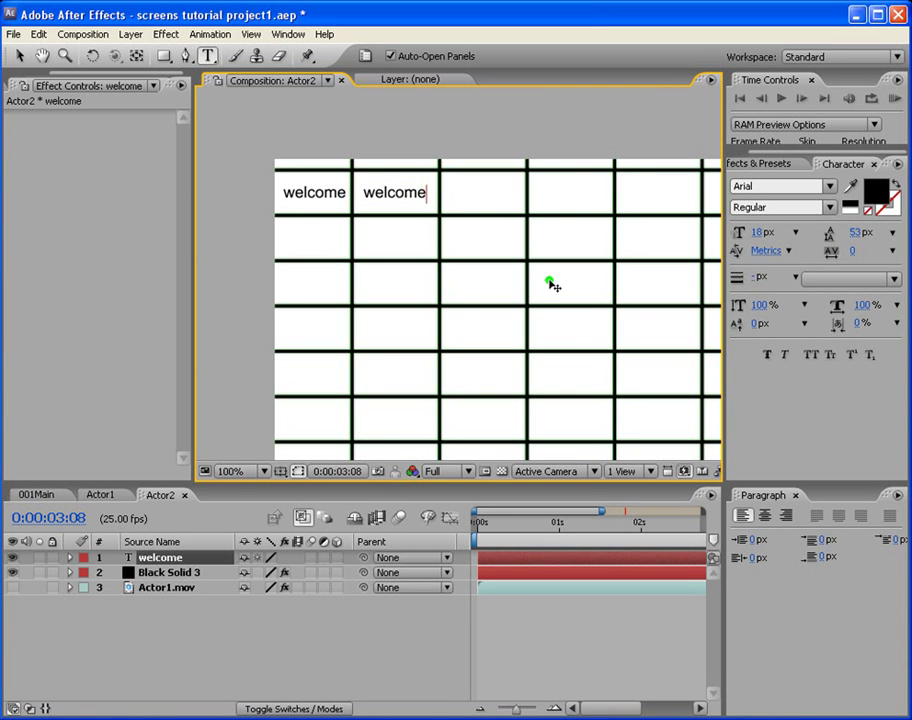
key(ctrl+v)
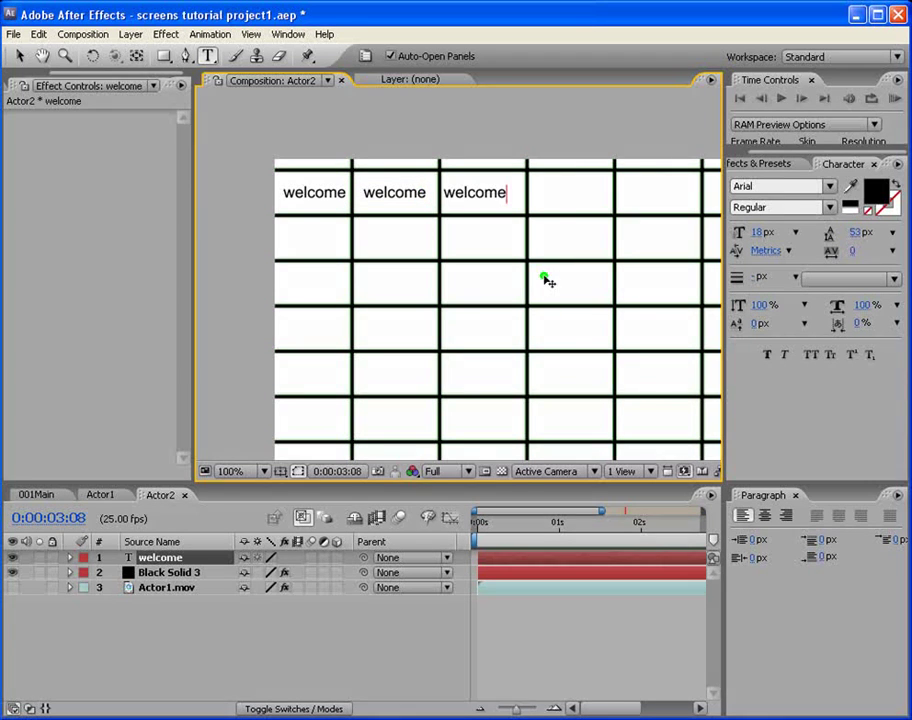
click(444, 191)
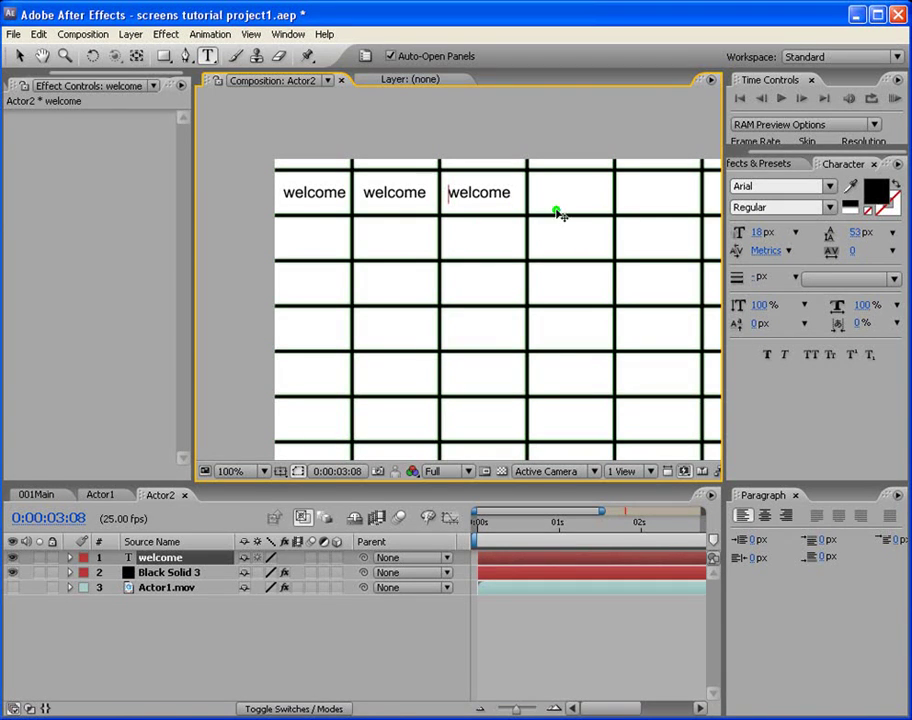
Paste further copies of "welcome" at the end of the text until nine words span the grid's top row
click(509, 193)
key(ctrl+v)
key(ctrl+v)
key(ctrl+v)
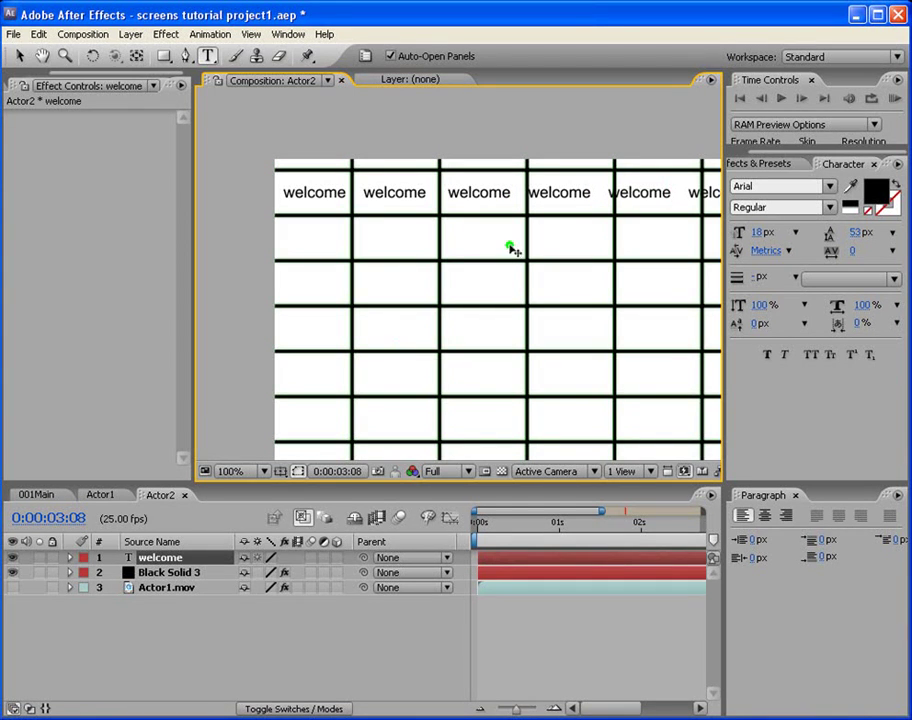
click(42, 64)
drag(533, 208, 413, 204)
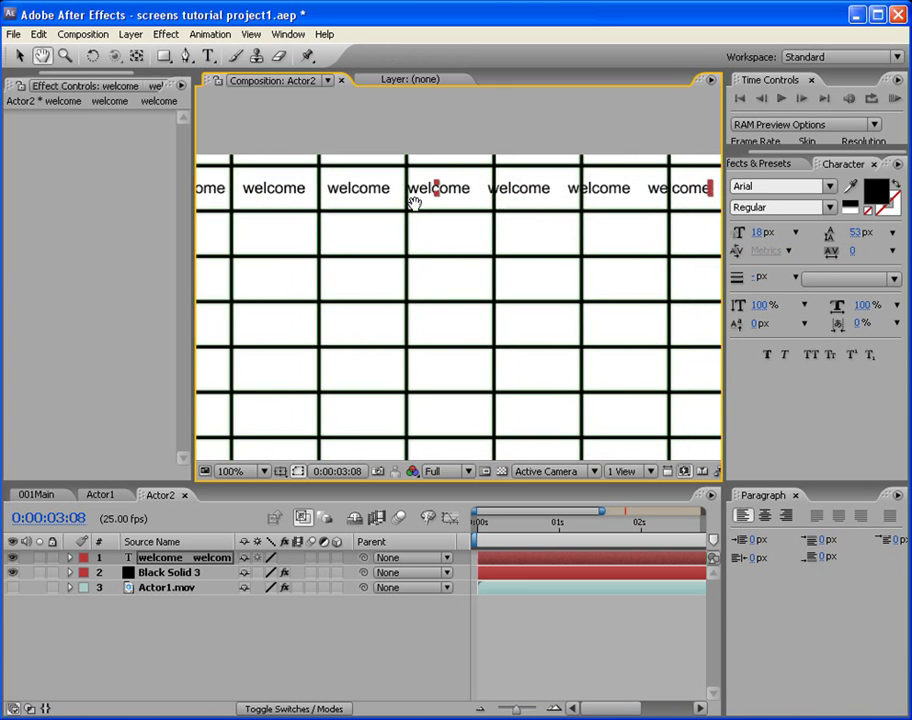
key(v)
scroll(417, 208, down, 1)
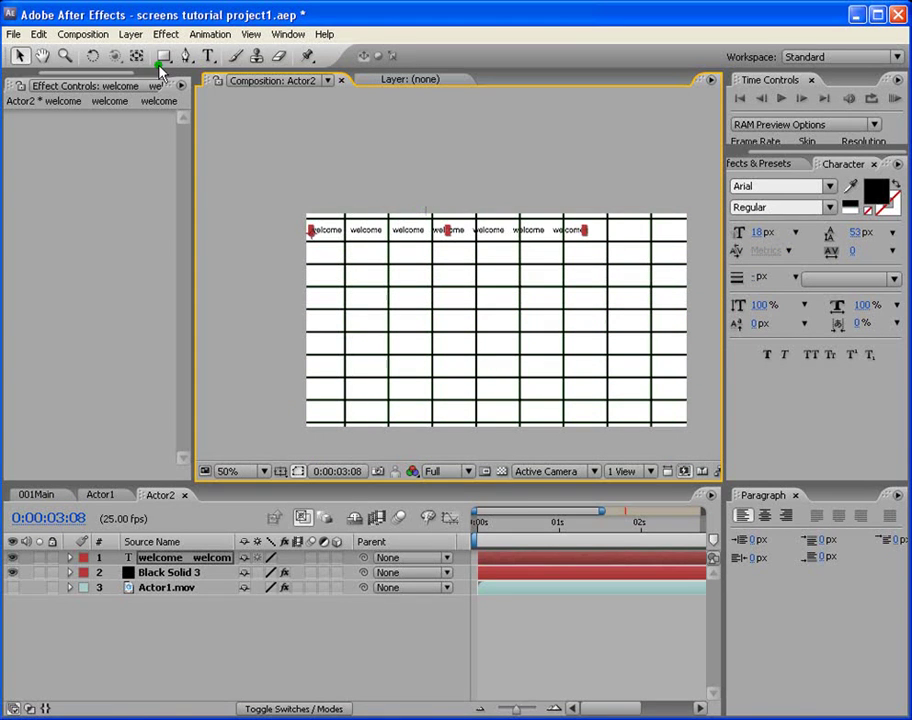
click(207, 57)
click(585, 231)
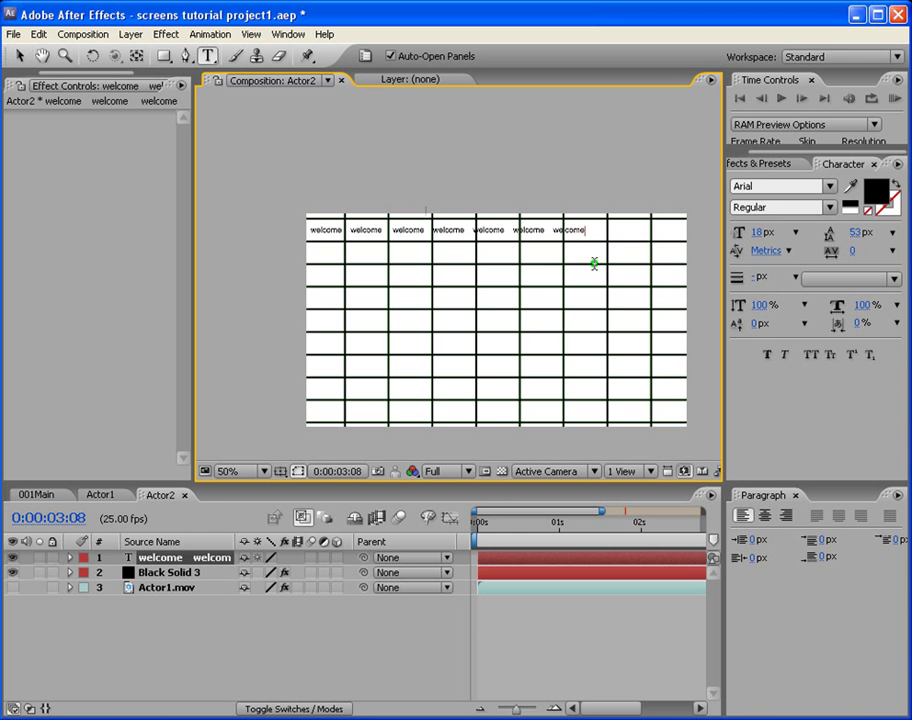
key(ctrl+v)
key(ctrl+v)
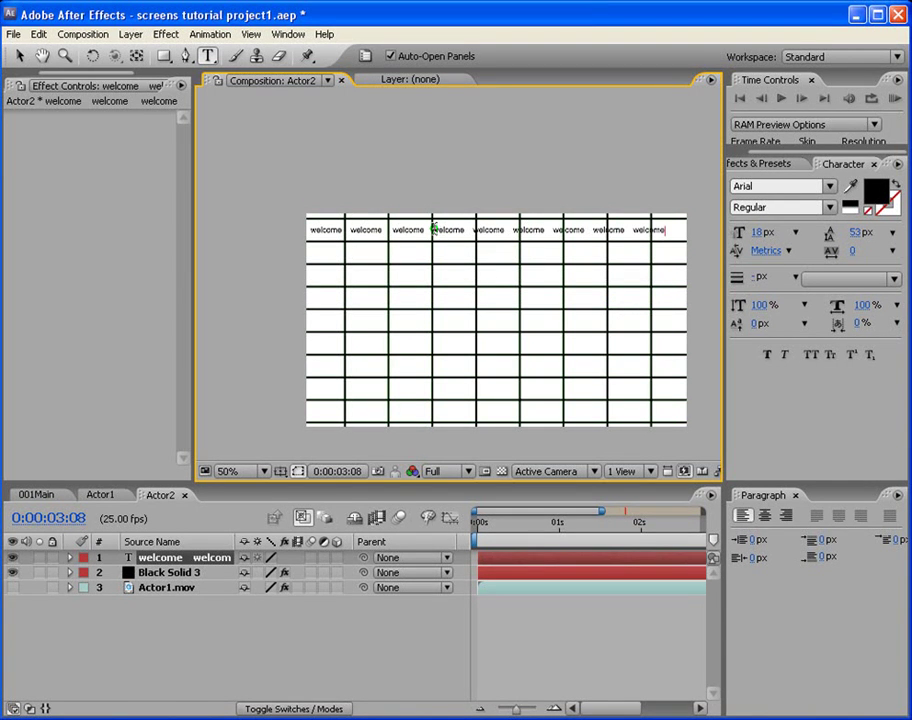
Add spaces before the fourth to ninth "welcome" so that each word sits inside its own cell of the top row
click(434, 230)
scroll(453, 275, up, 1)
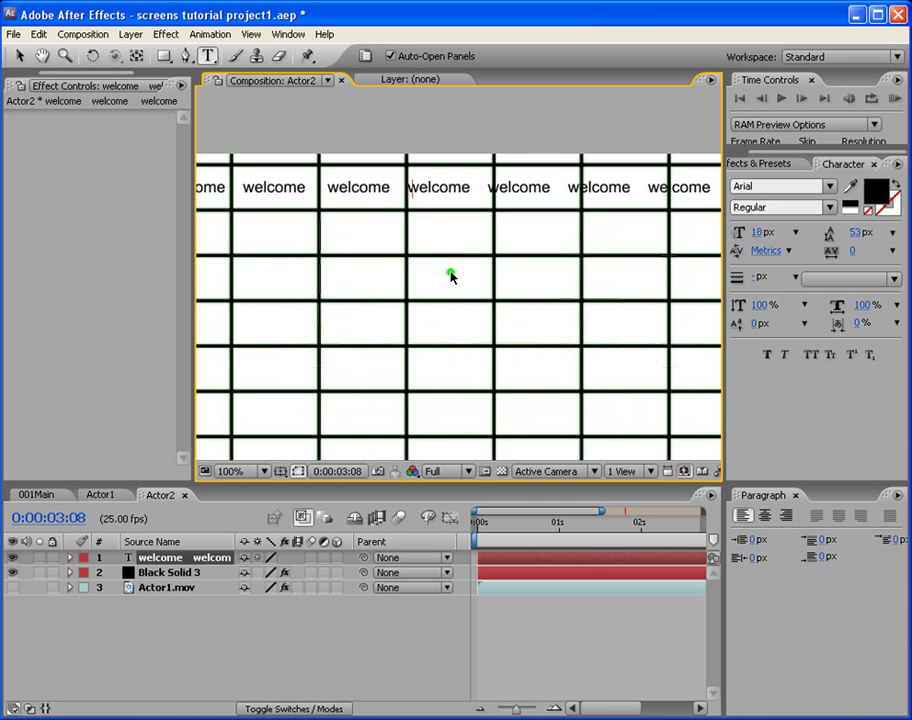
click(498, 188)
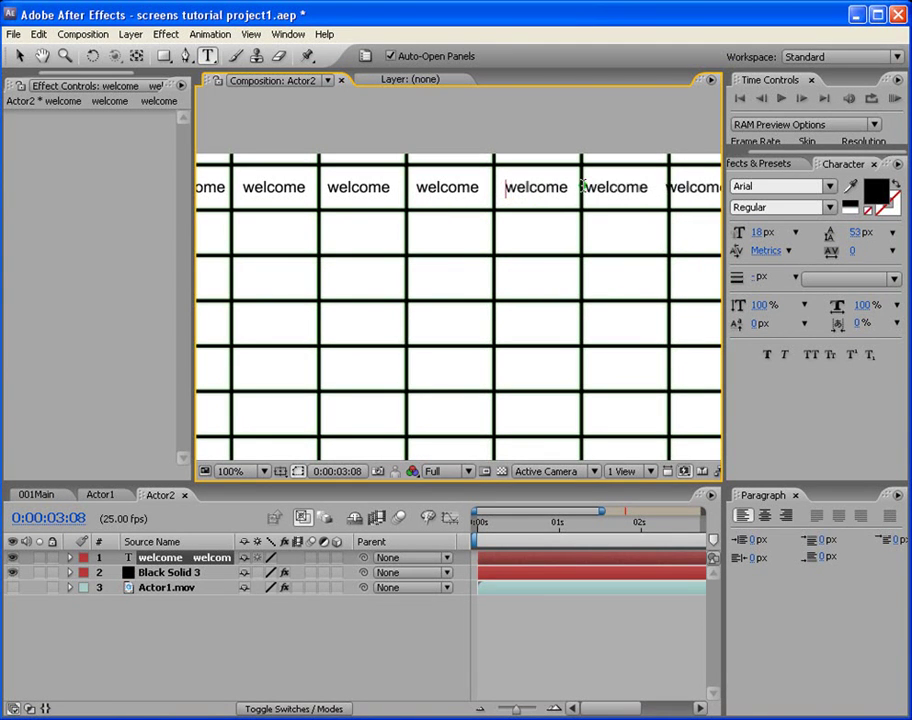
scroll(592, 254, down, 1)
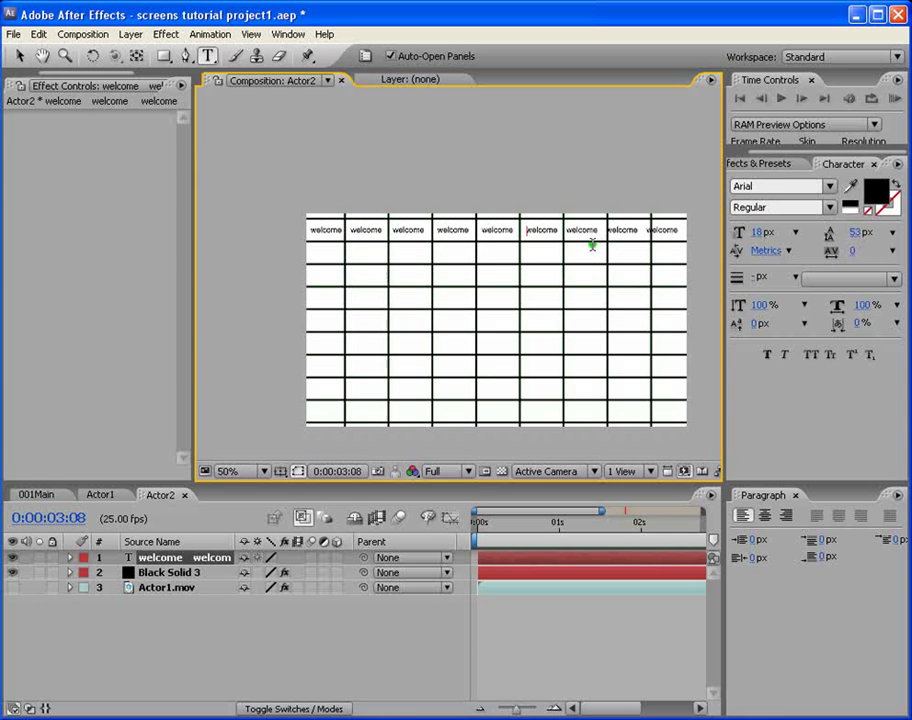
click(608, 231)
click(655, 230)
key(KP_Enter)
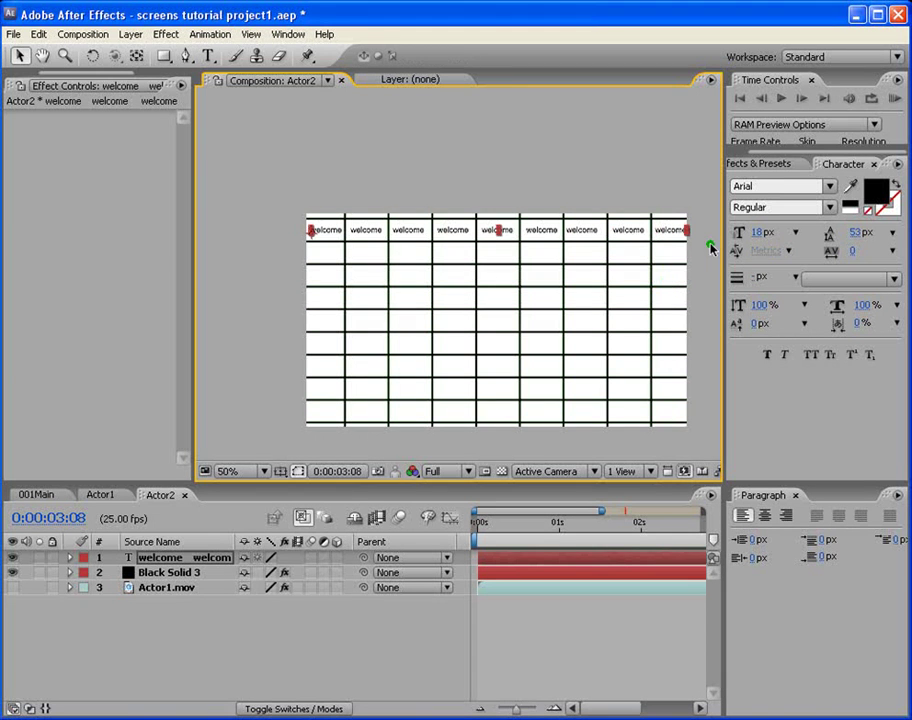
scroll(447, 290, down, 1)
scroll(447, 290, up, 4)
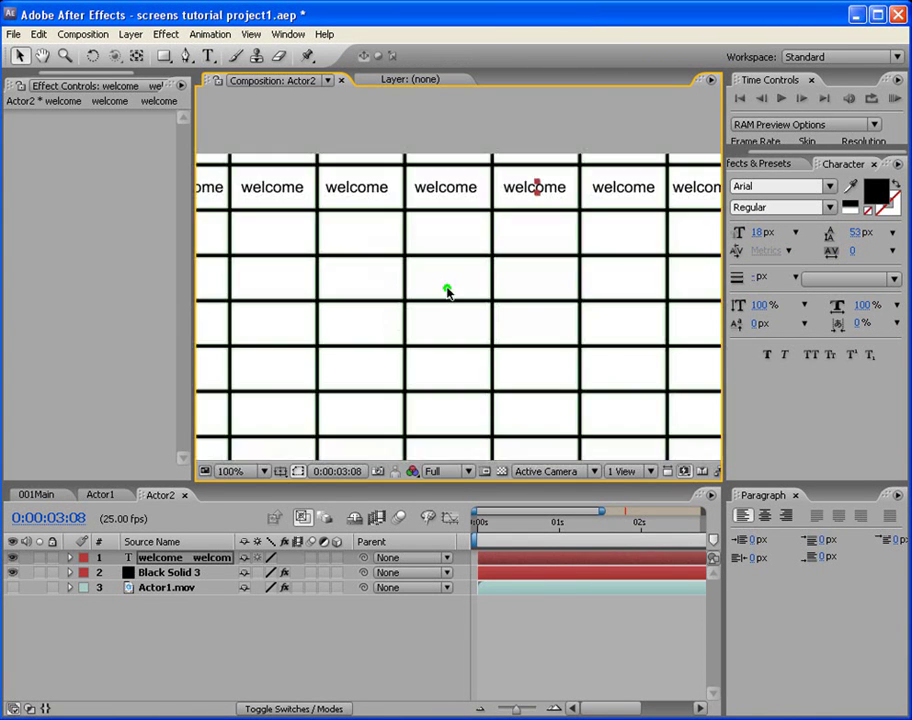
scroll(446, 291, down, 2)
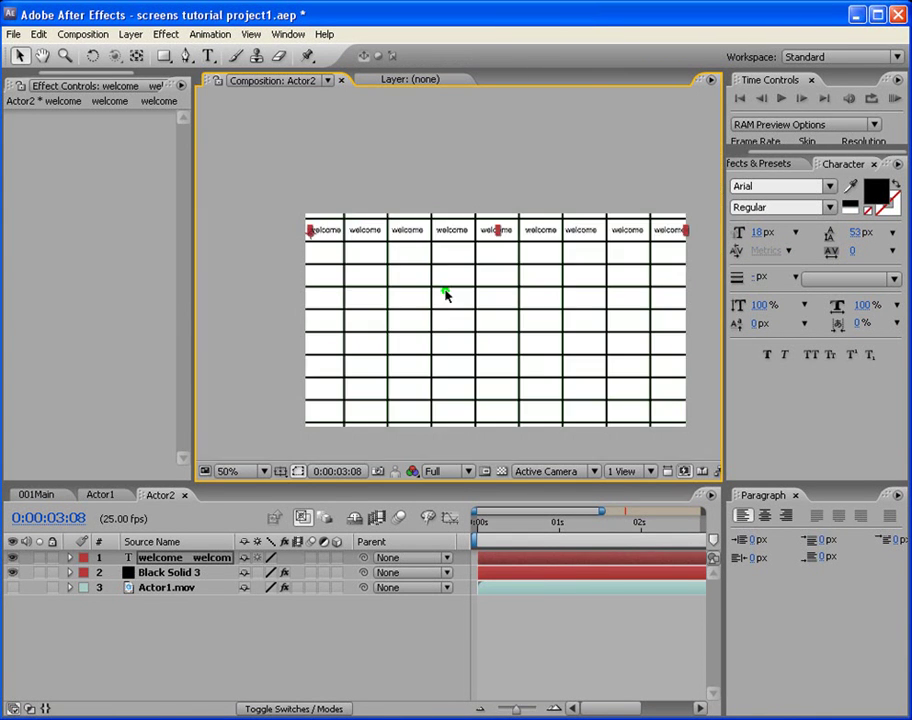
Copy the whole row of "welcome" words, paste it on new lines until five grid rows are filled, and set the leading to 52 px
double_click(512, 563)
key(ctrl+c)
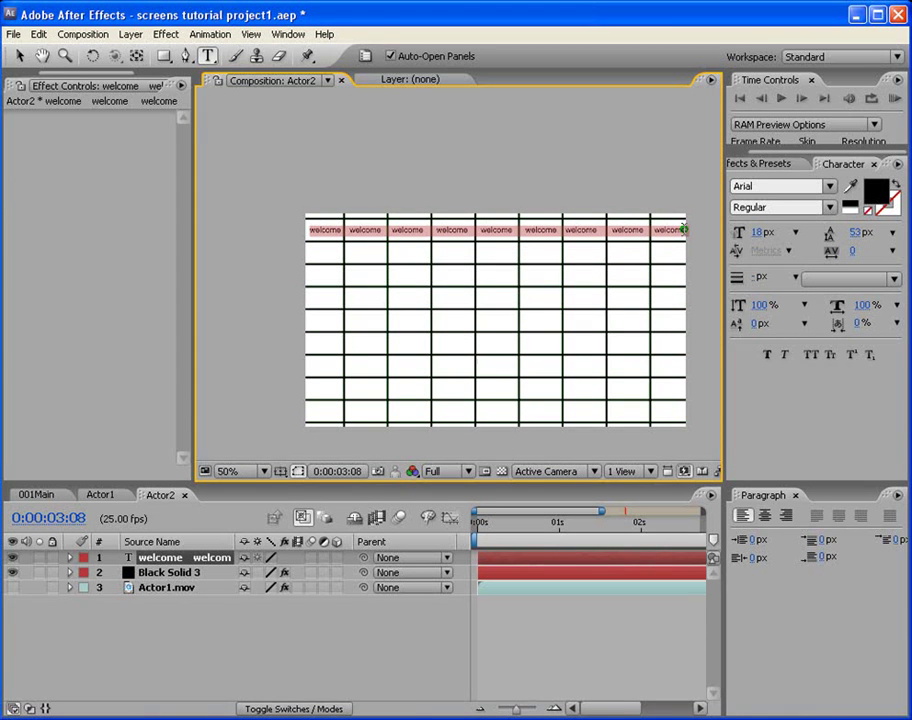
click(684, 229)
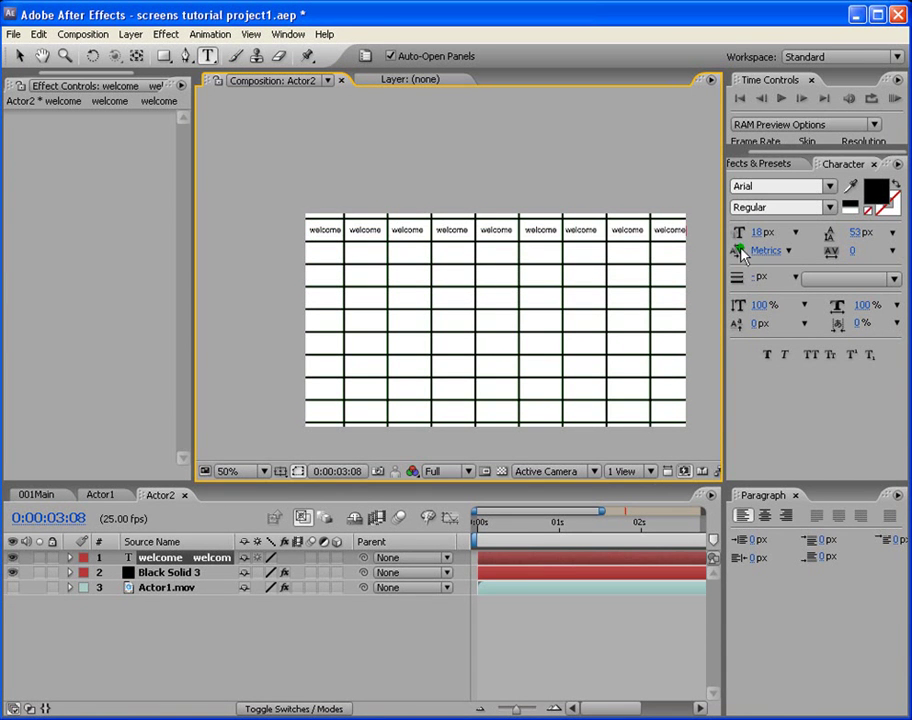
key(Return)
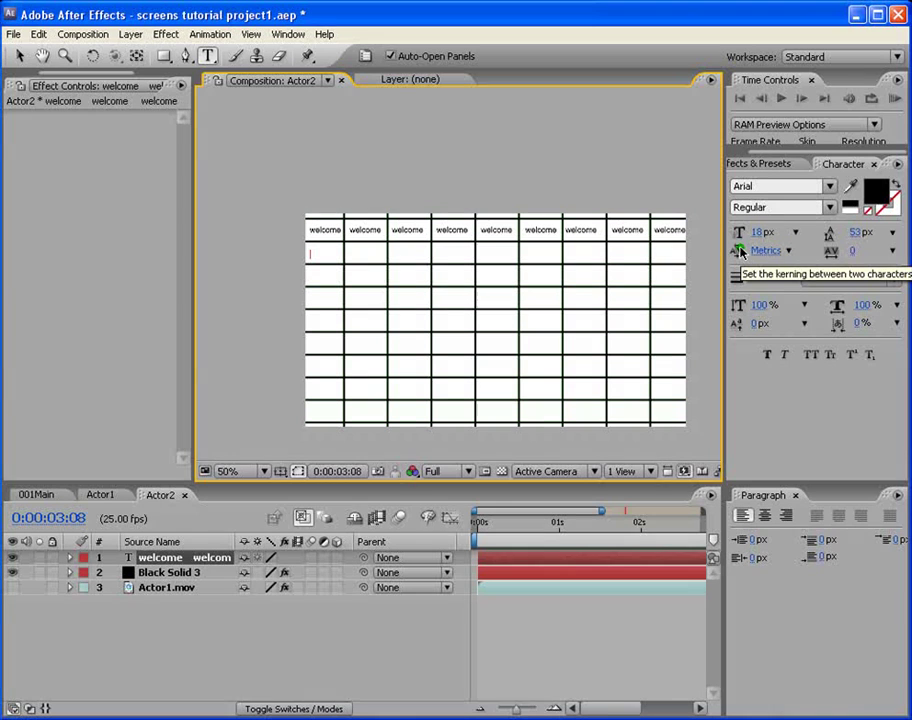
key(ctrl+v)
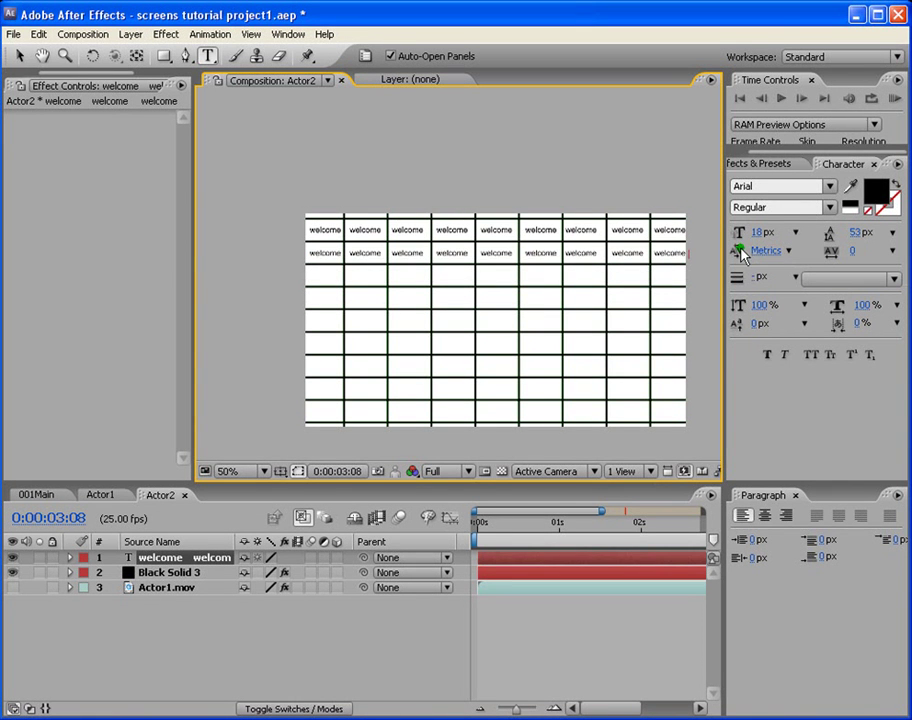
key(Return)
key(ctrl+v)
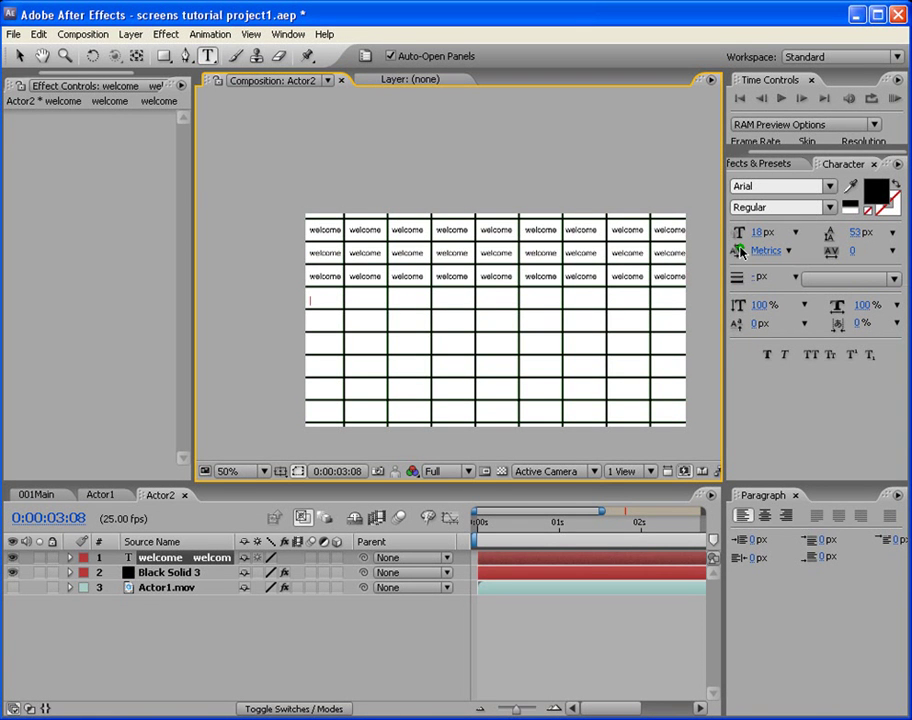
key(ctrl+v)
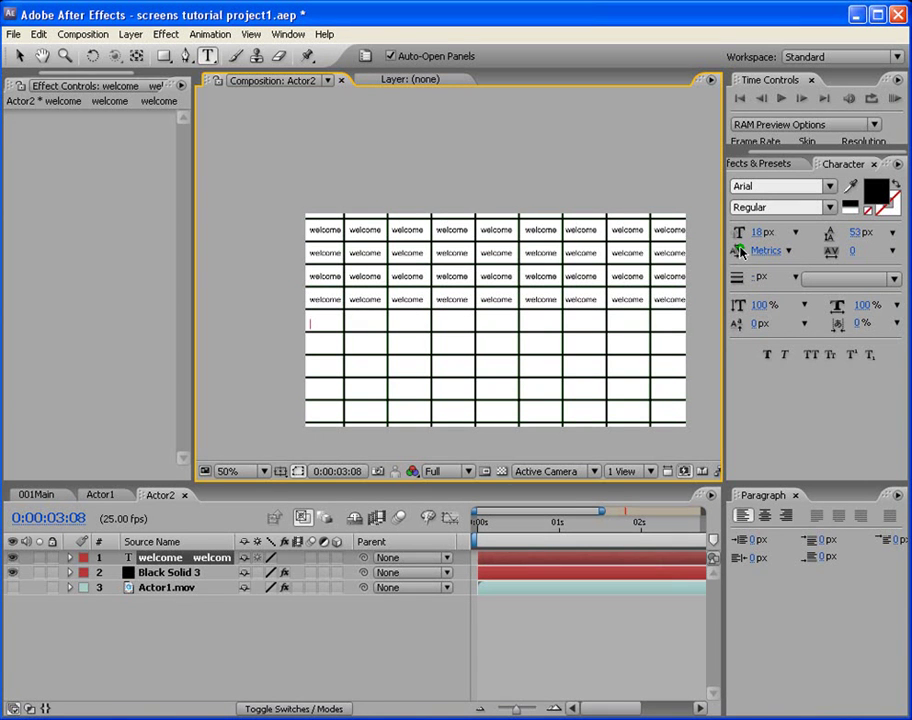
key(ctrl+v)
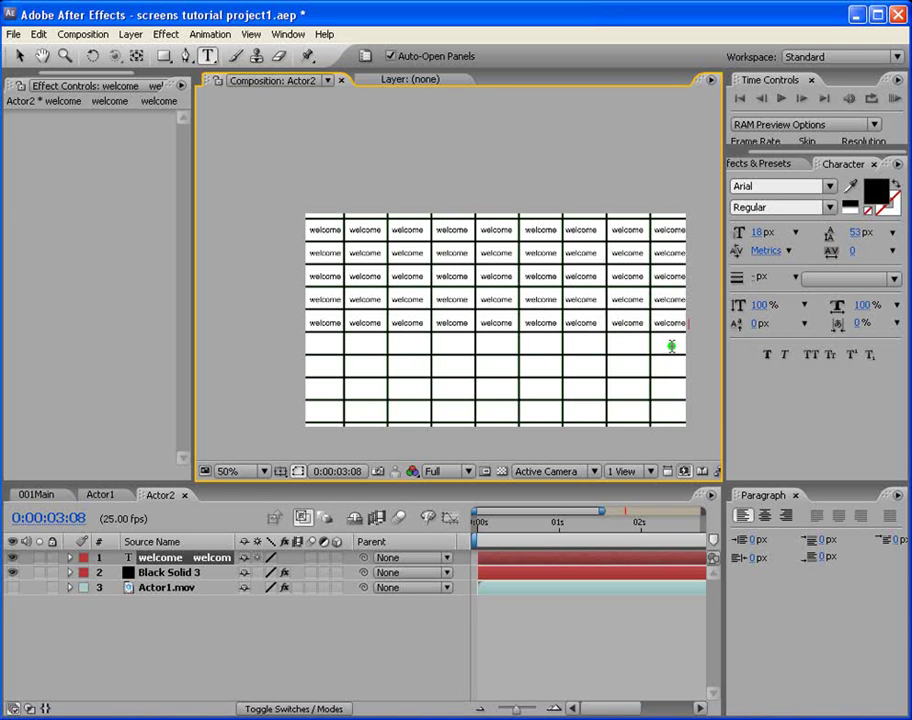
click(19, 56)
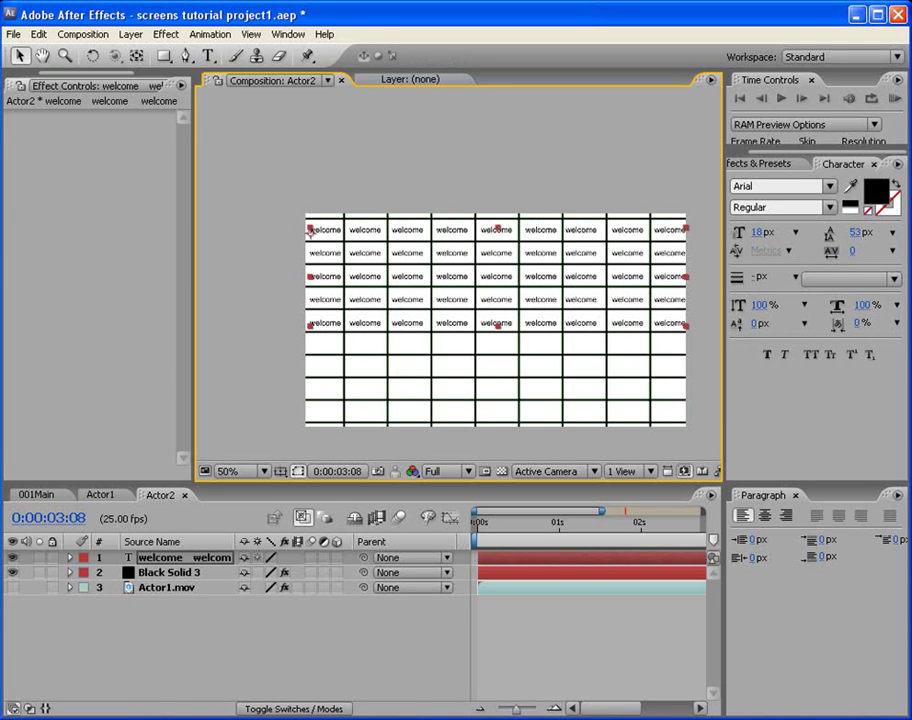
drag(859, 233, 863, 235)
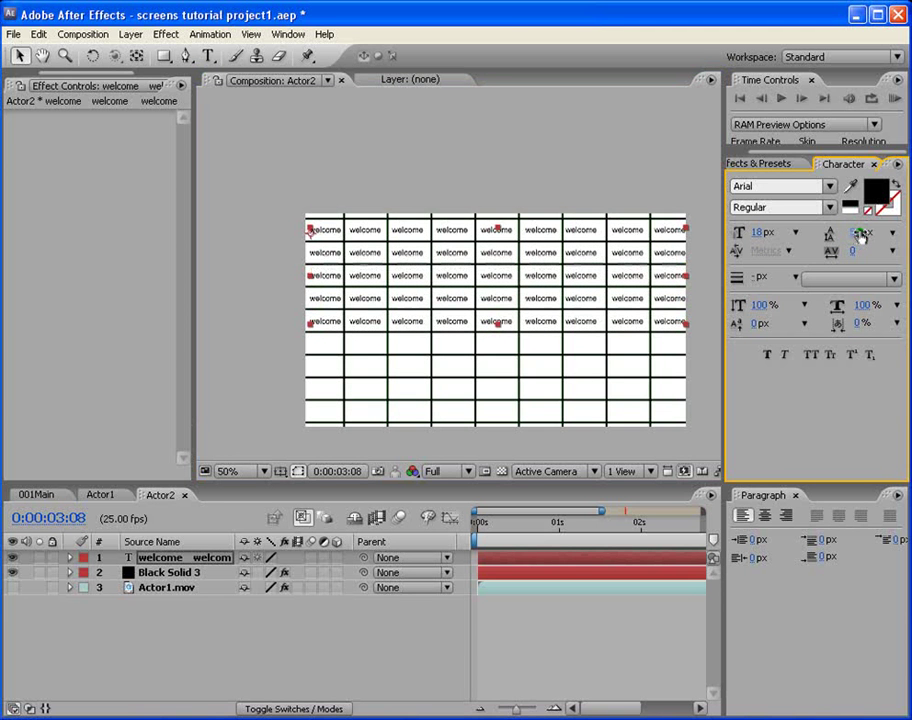
Duplicate the five-row text layer and move the copy straight down so that it fills the four empty rows of the grid
click(523, 555)
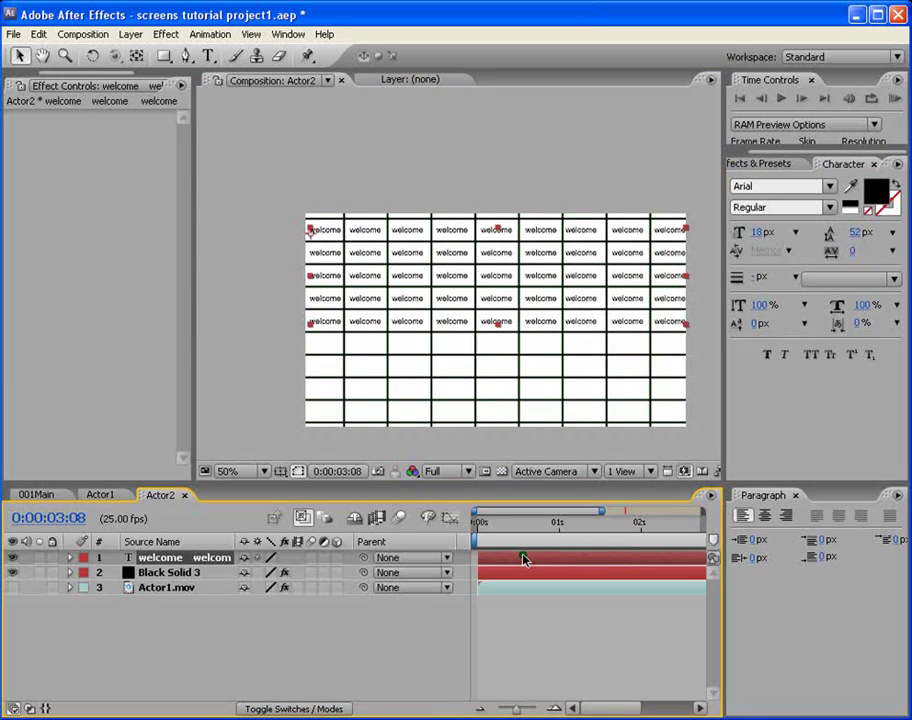
key(ctrl+d)
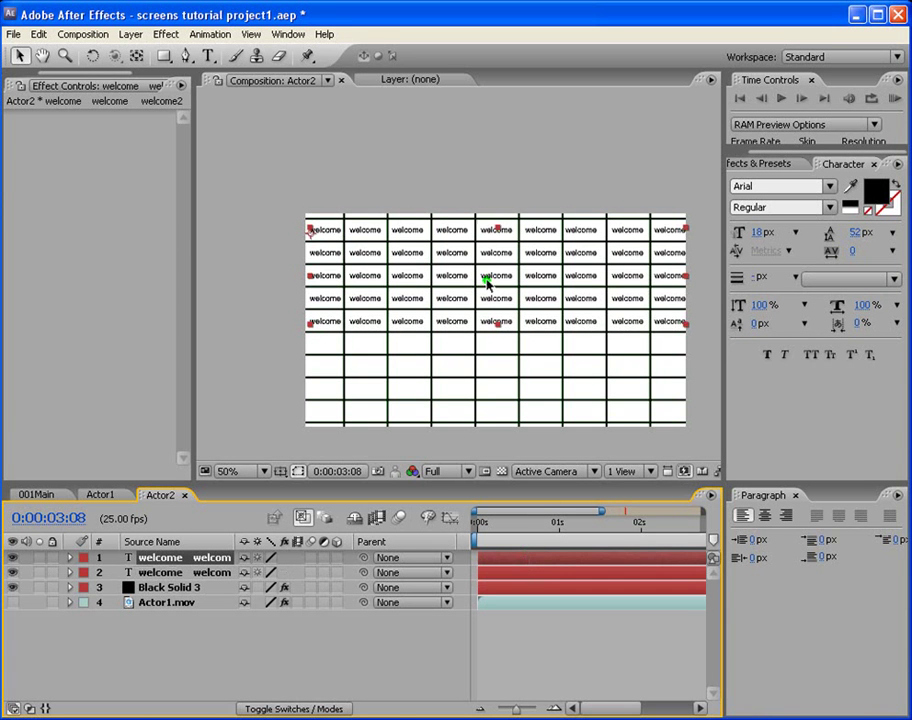
drag(491, 275, 498, 390)
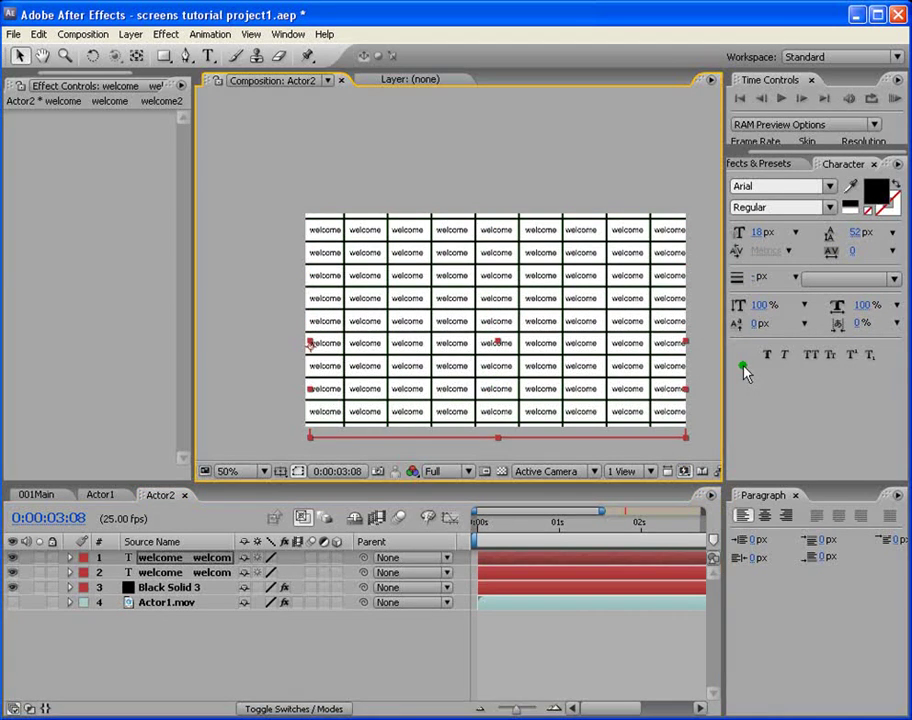
Rename the Black Solid 3 layer as "grid"
click(160, 587)
key(Return)
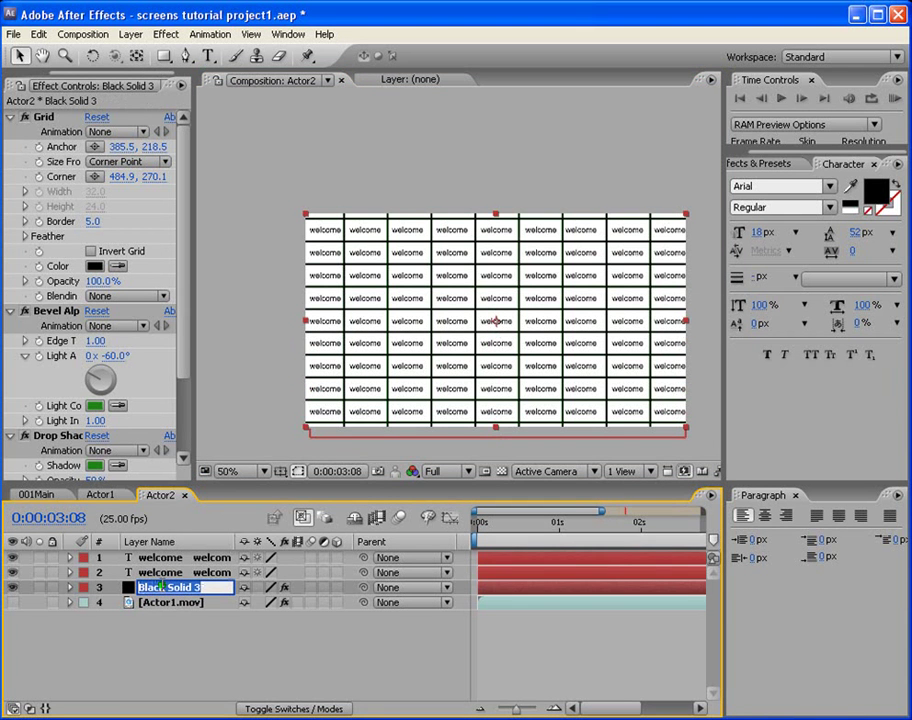
text(grid)
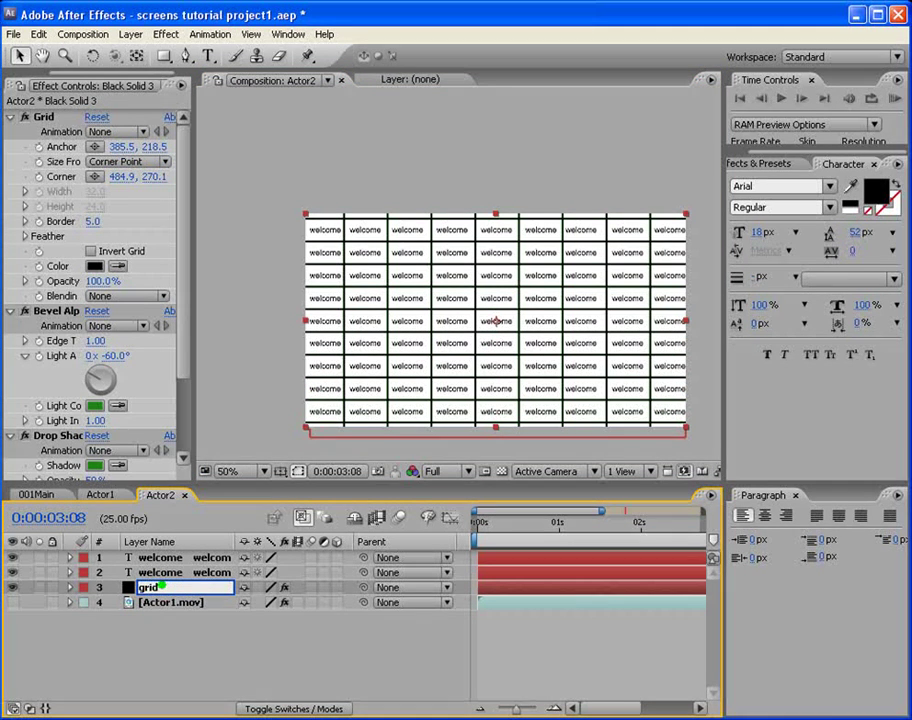
click(221, 630)
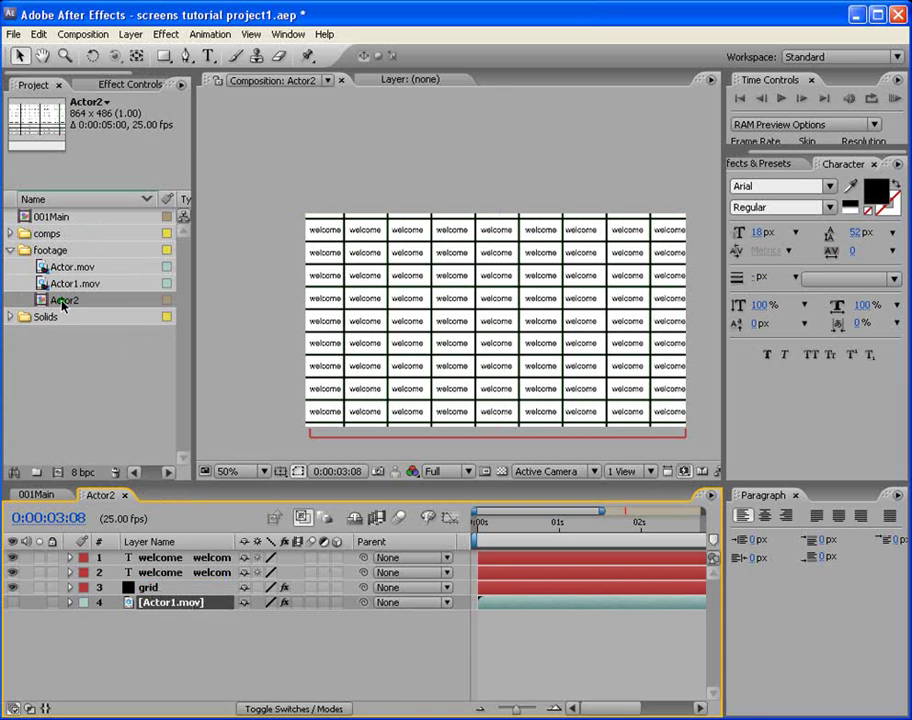
Rename the Actor2 composition in the project's footage folder as "grid contents"
drag(73, 303, 296, 320)
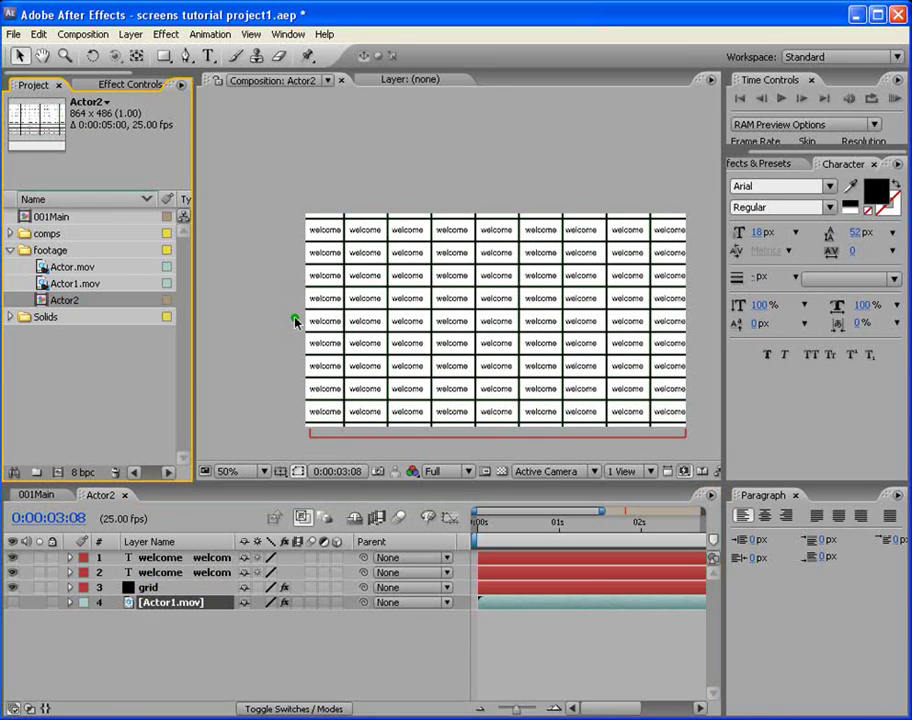
key(Return)
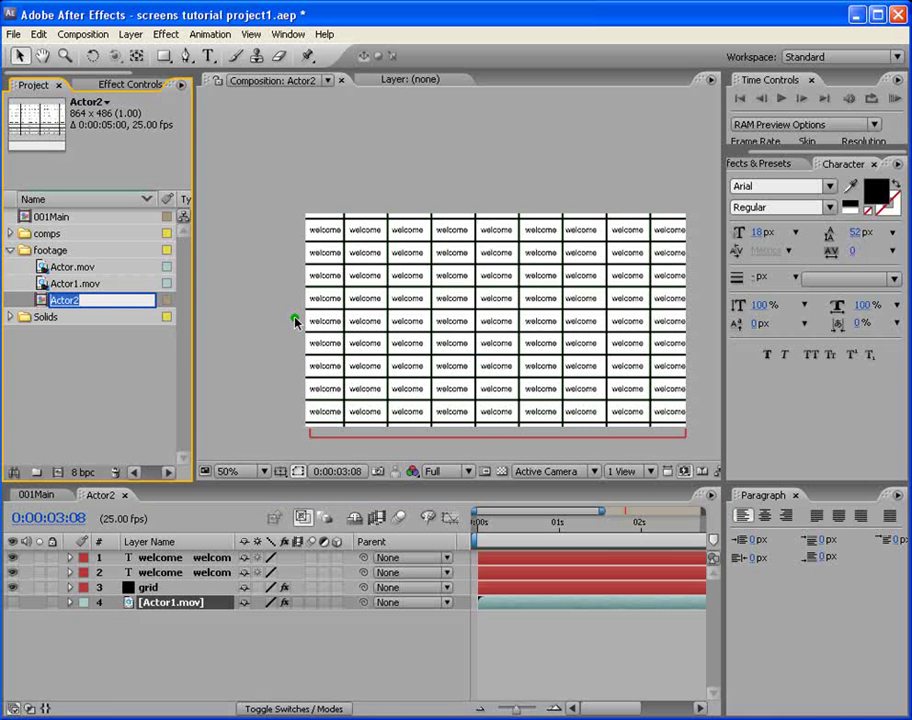
text(grid contents)
click(115, 349)
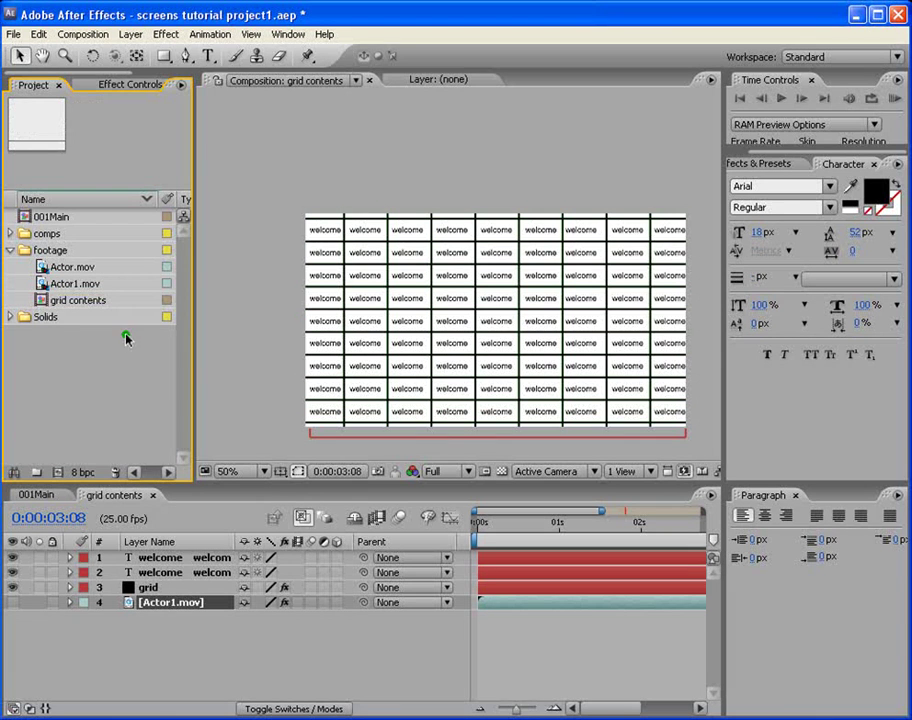
click(41, 300)
Move the current time to 0:00:00:09 and duplicate the grid layer
drag(494, 516, 507, 515)
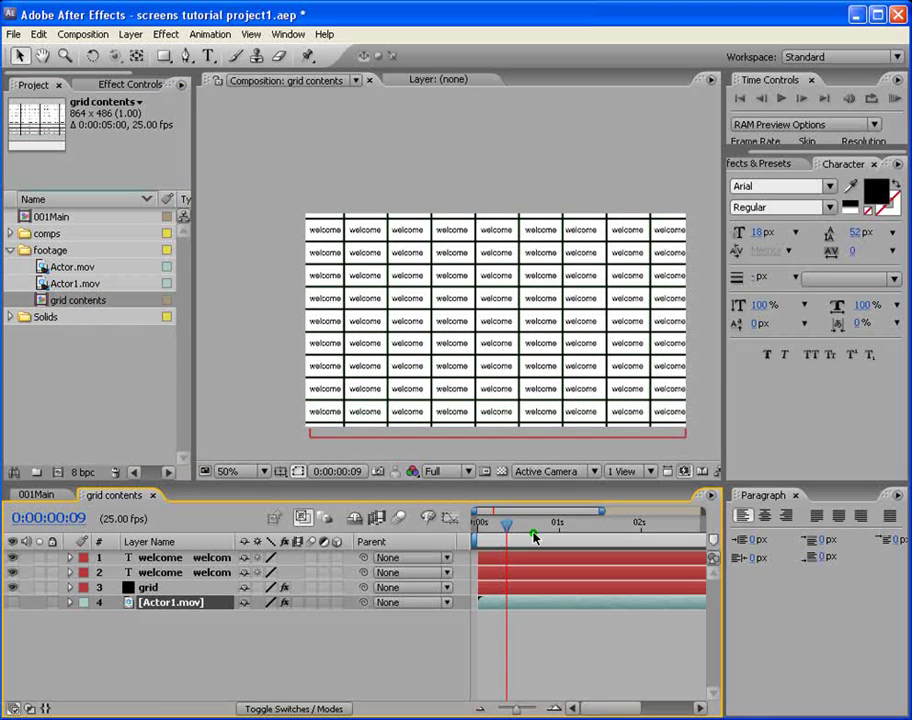
click(146, 588)
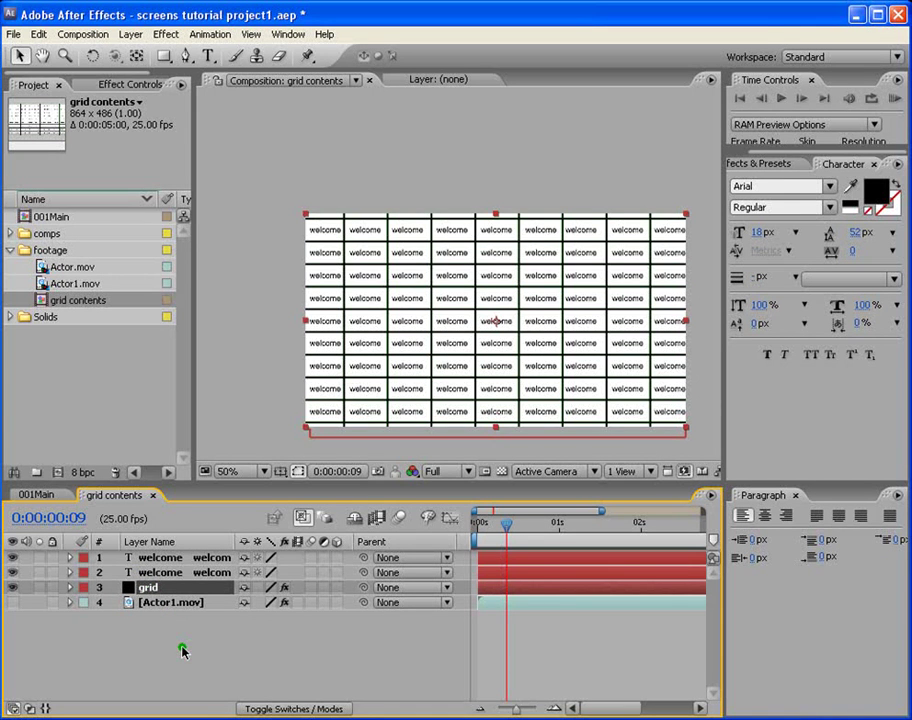
key(ctrl+d)
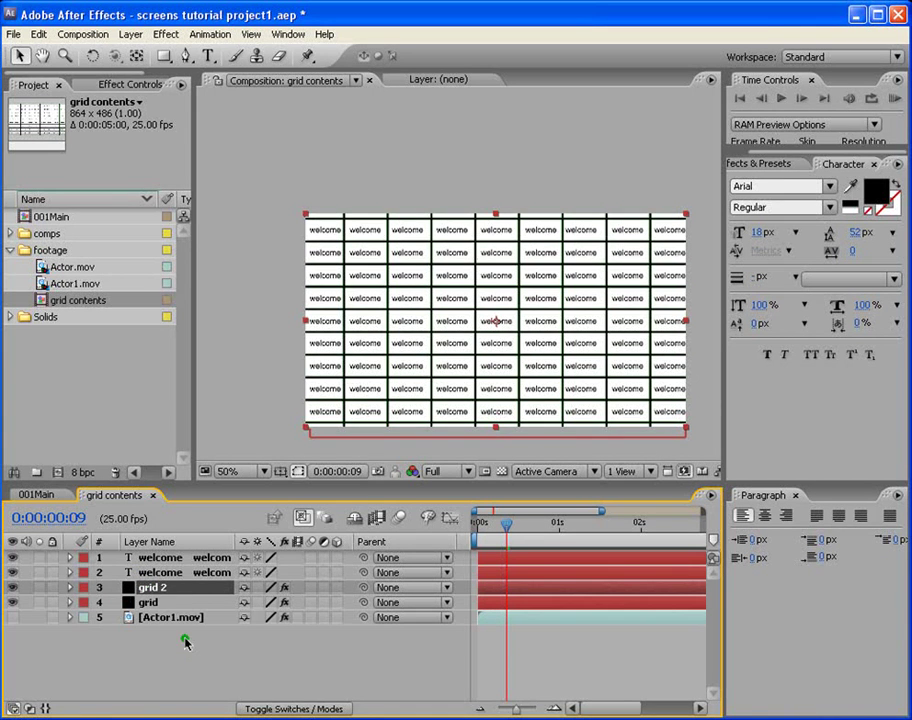
Pre-compose both text layers together with the duplicated grid layer into a new composition named "welcome", moving all attributes into it
click(183, 557)
shift+click(178, 572)
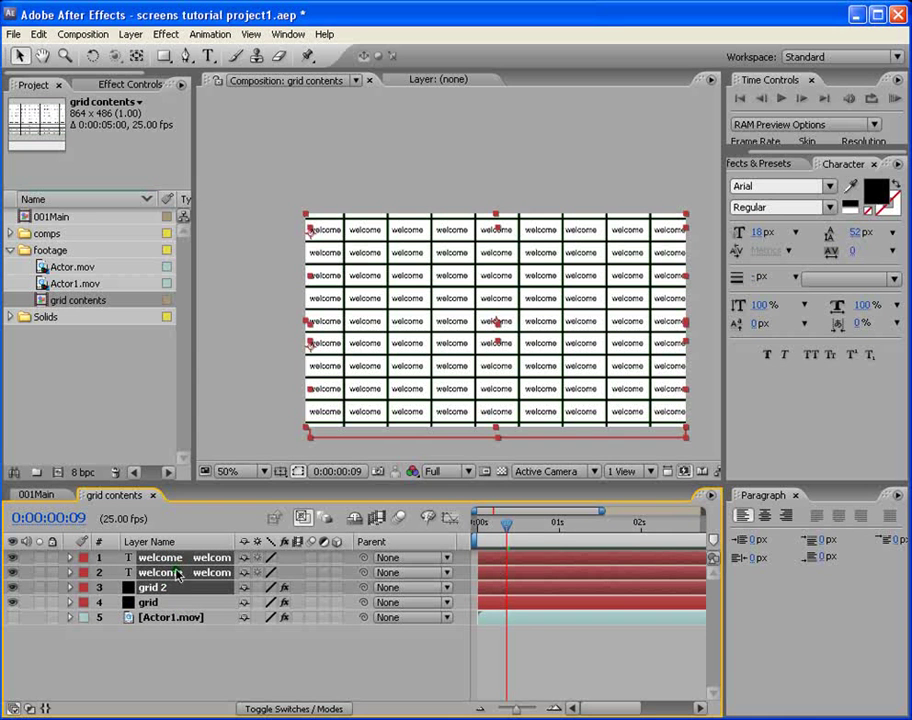
click(133, 37)
click(177, 553)
text(wel)
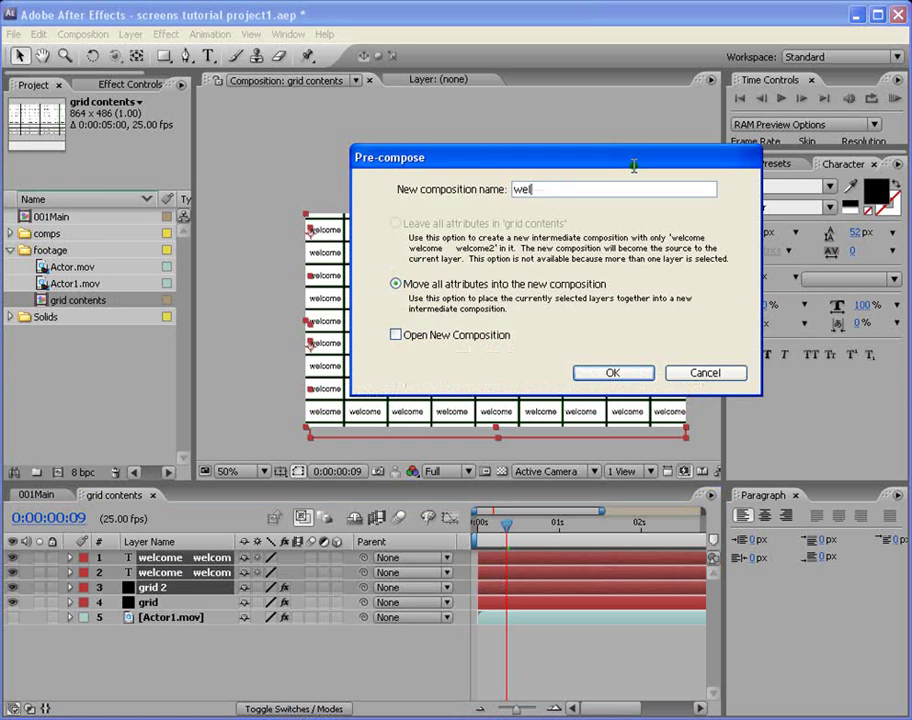
text(come)
key(Return)
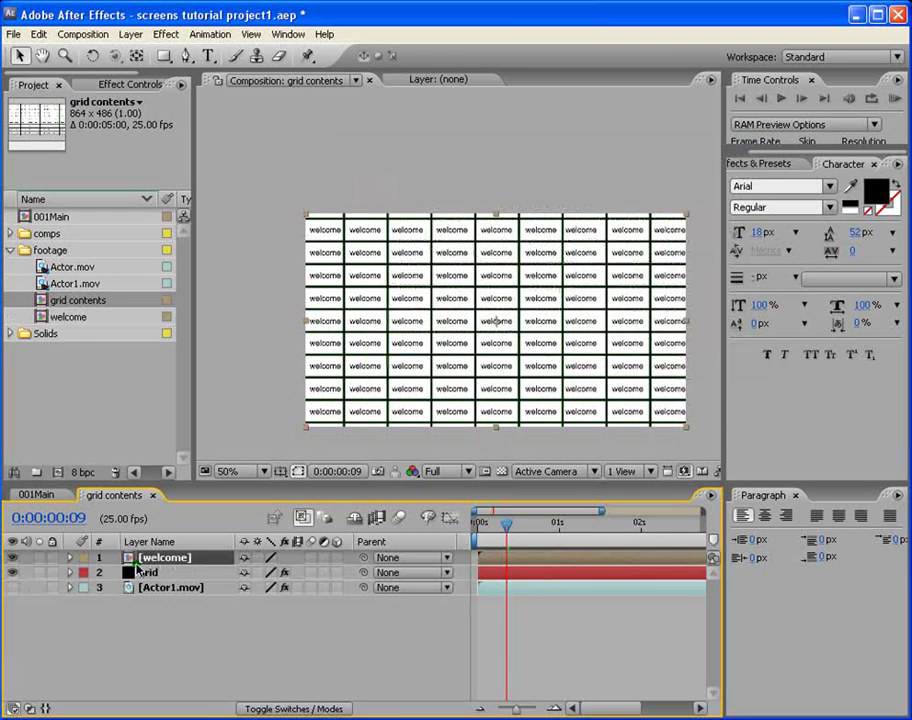
Open the nested "welcome" composition for editing with none of its layers selected
double_click(128, 558)
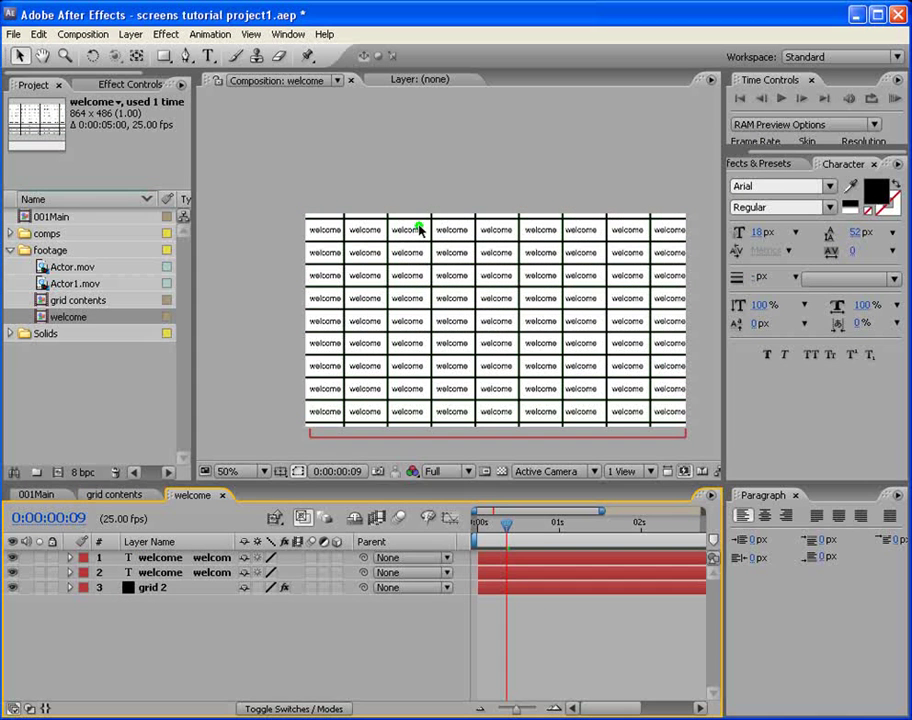
key(h)
drag(417, 230, 393, 171)
click(171, 626)
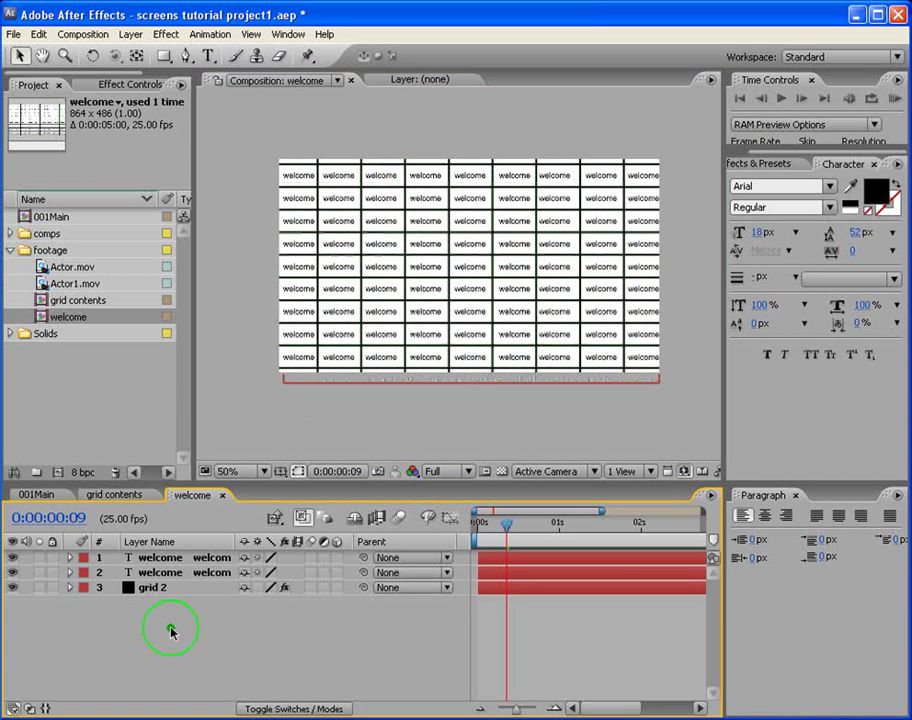
Hide the grid 2 layer to examine the "welcome" texts on their own, and show the layer again
click(150, 588)
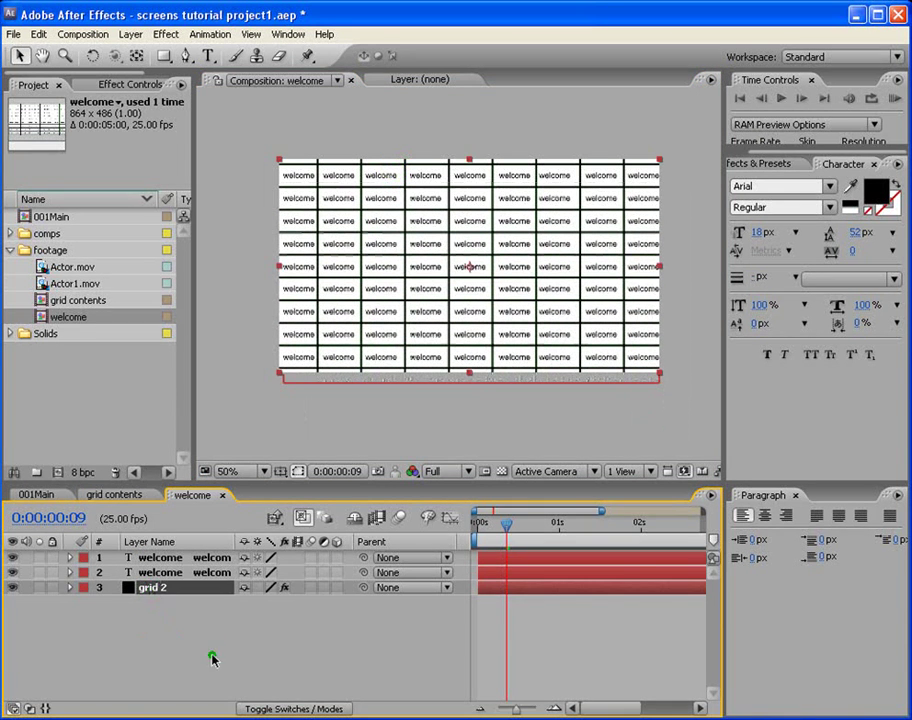
click(13, 588)
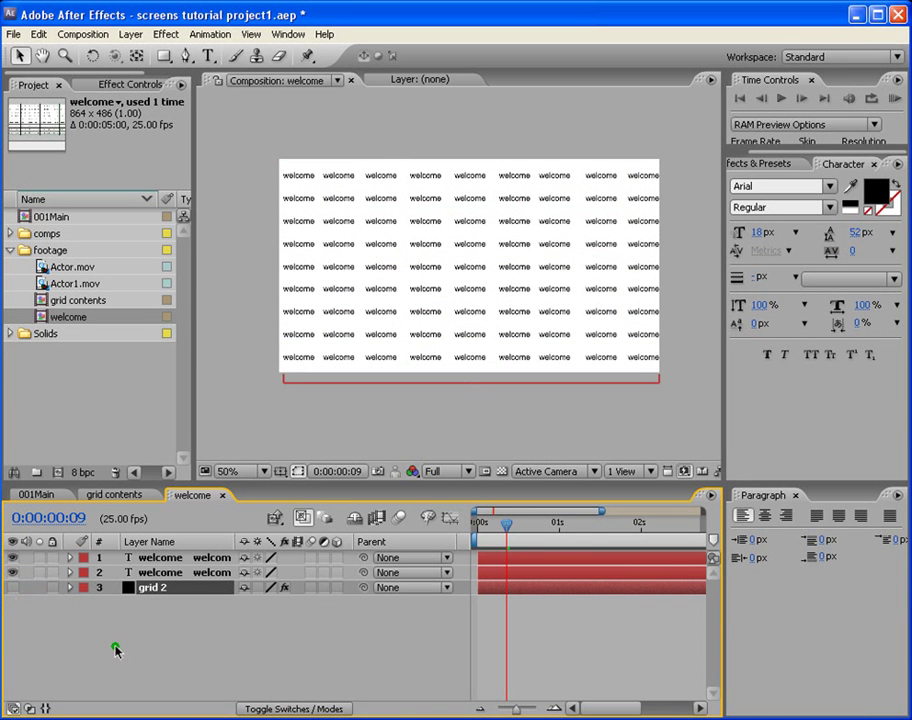
click(13, 588)
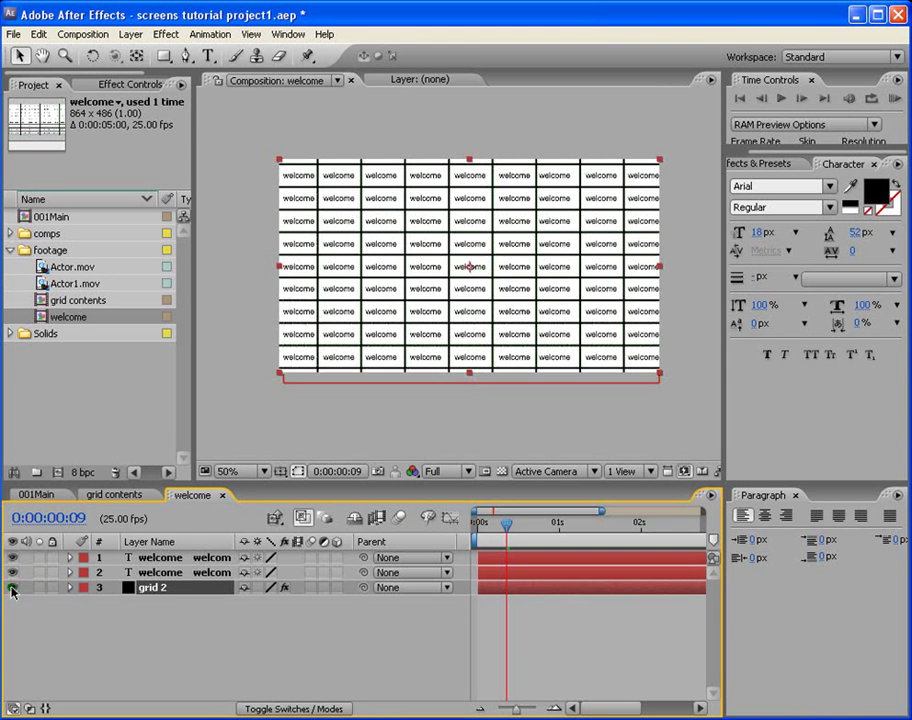
Make grid 2 a guide layer and check the "welcome" texts without the grid in the grid contents composition at 0:00:00:12
right_click(147, 590)
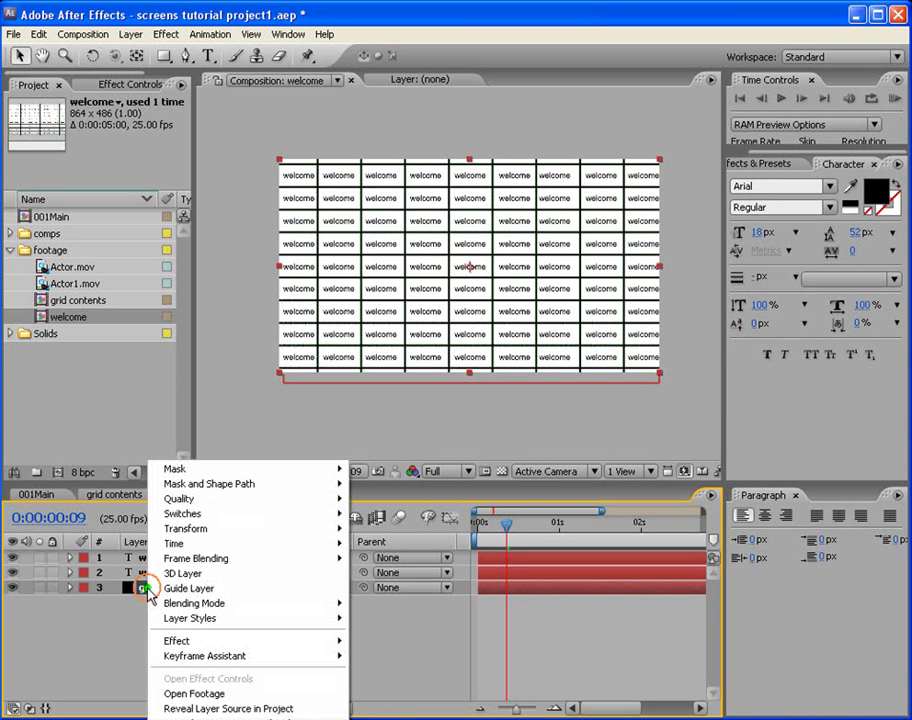
click(211, 592)
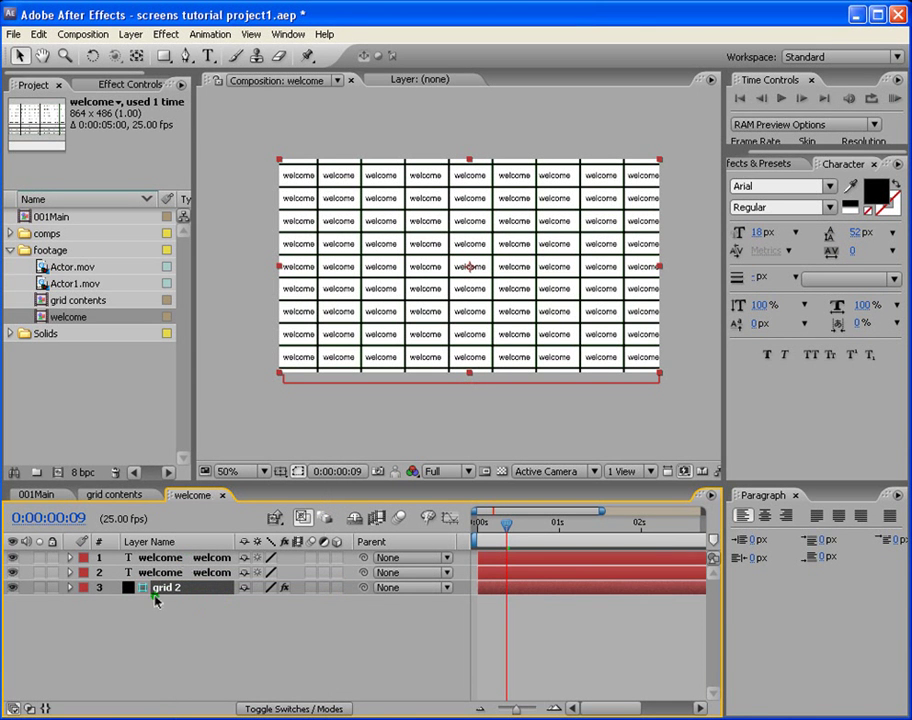
click(110, 496)
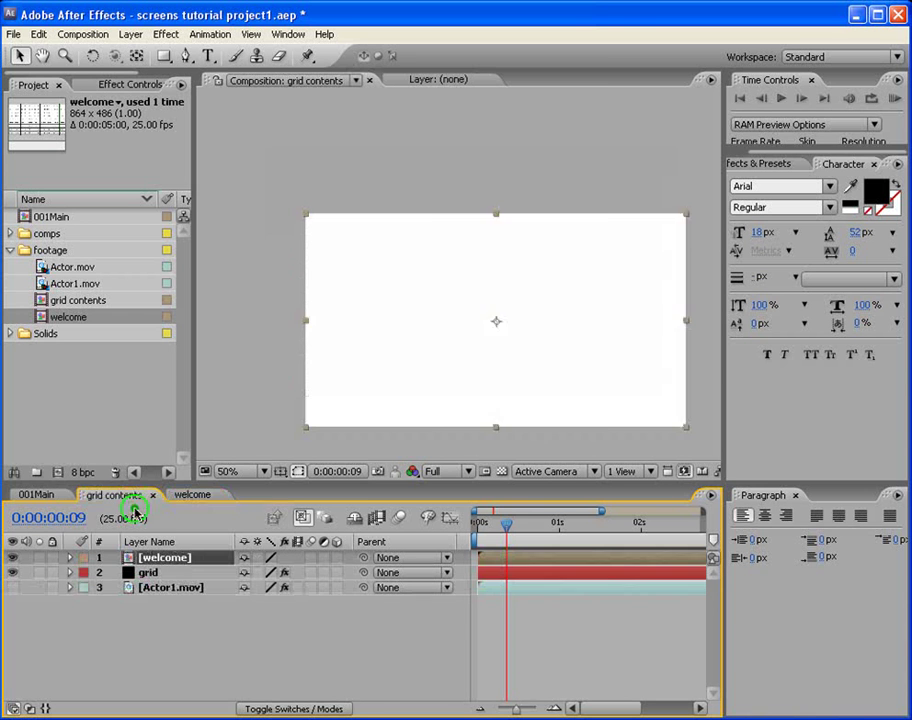
mouse_move(505, 527)
mouse_down()
mouse_move(562, 529)
mouse_move(503, 526)
mouse_move(517, 526)
mouse_up()
click(12, 572)
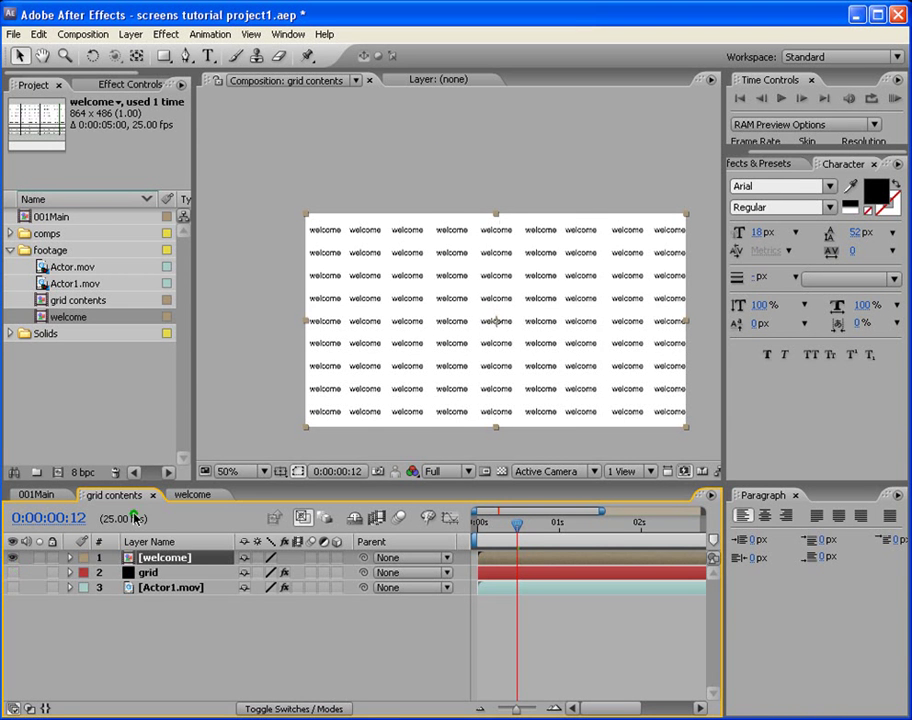
click(12, 572)
click(190, 494)
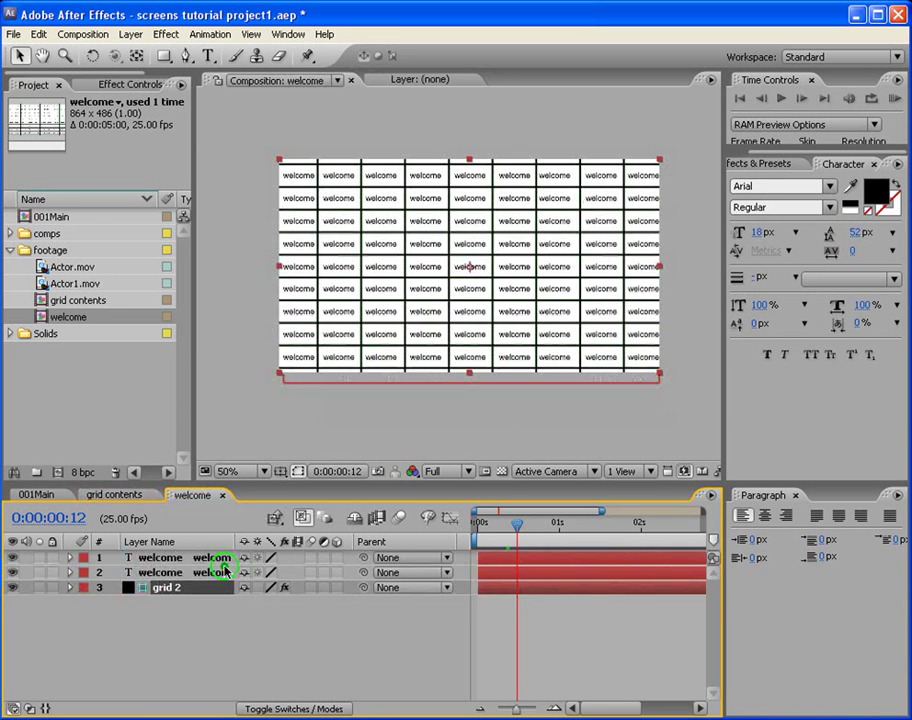
Duplicate the "welcome" composition in the project, rename the copy "to", and open it for editing
click(60, 316)
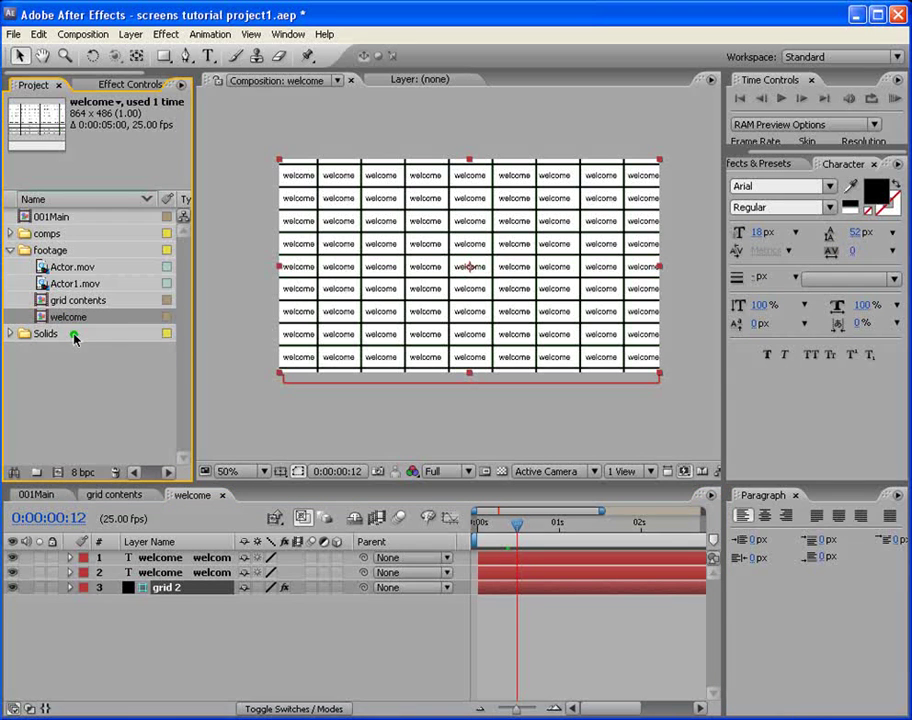
key(ctrl+d)
key(Return)
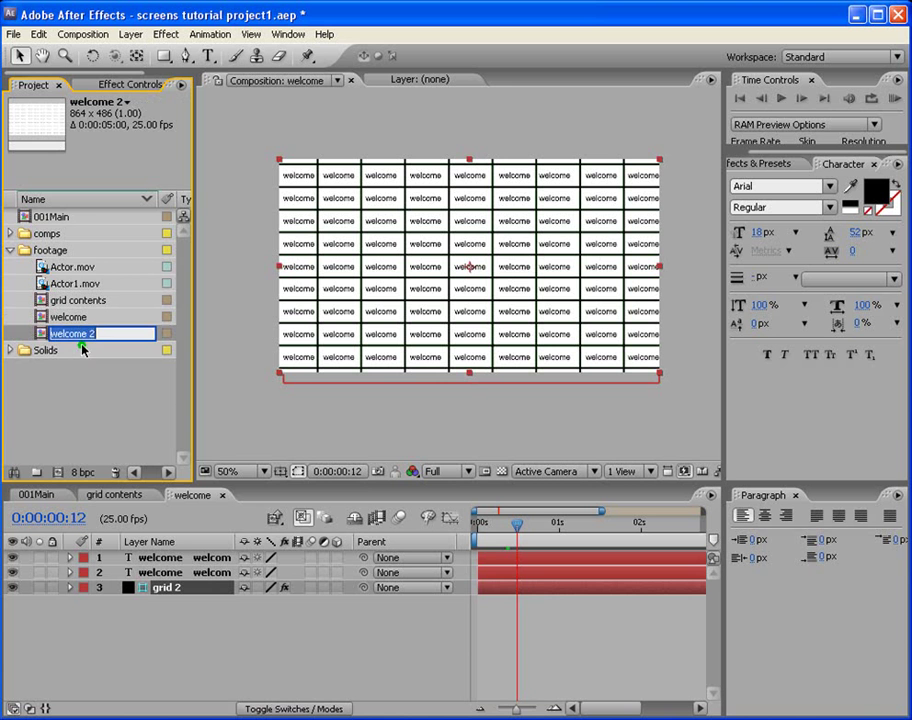
text(to)
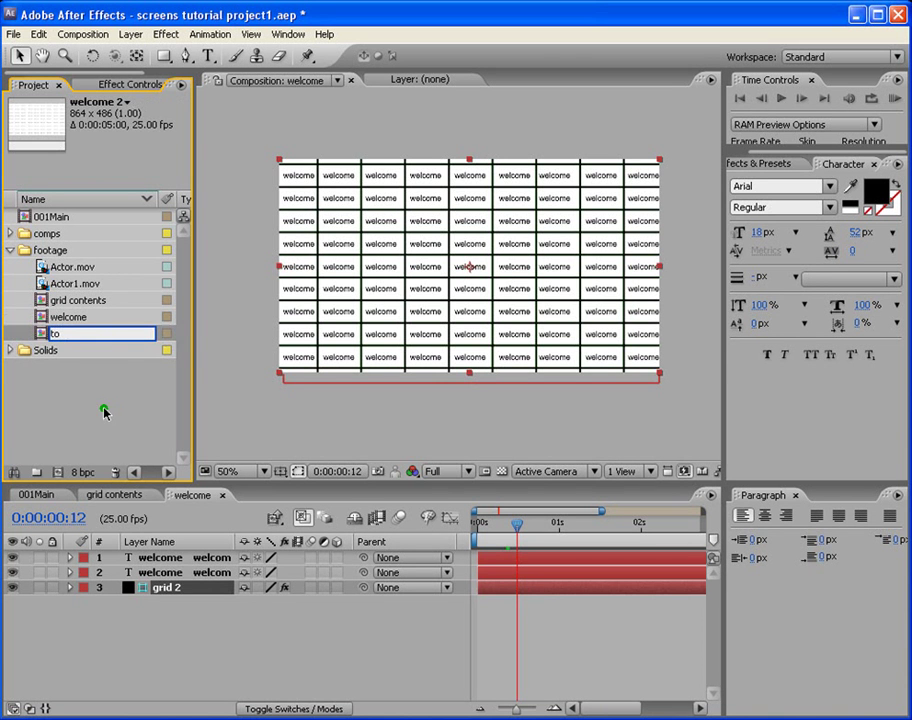
key(Return)
double_click(47, 315)
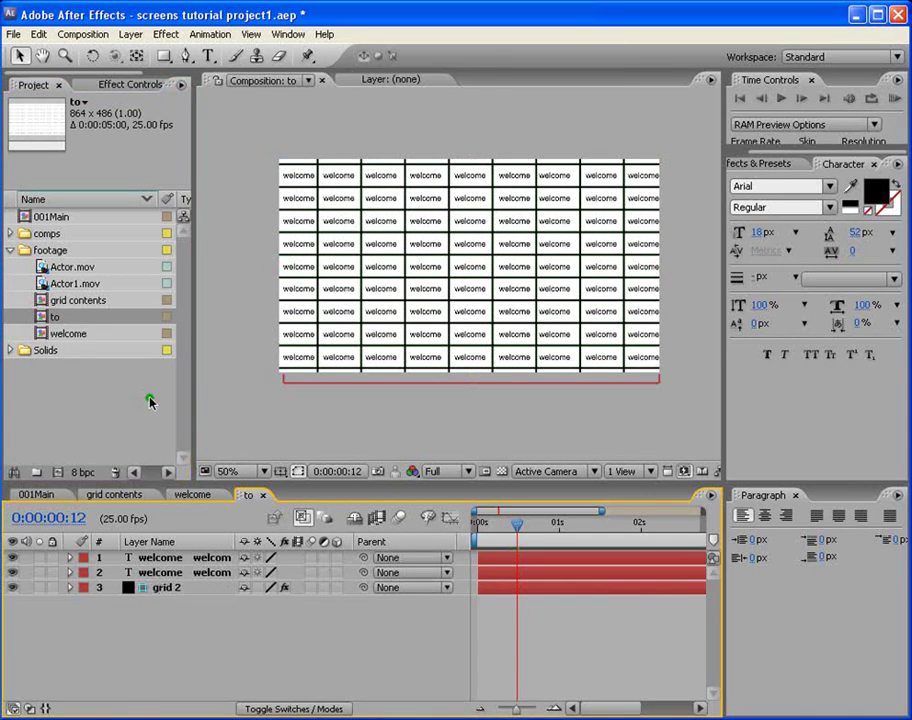
Delete one of the two "welcome" text layers and replace the remaining layer's whole text with "to"
click(490, 572)
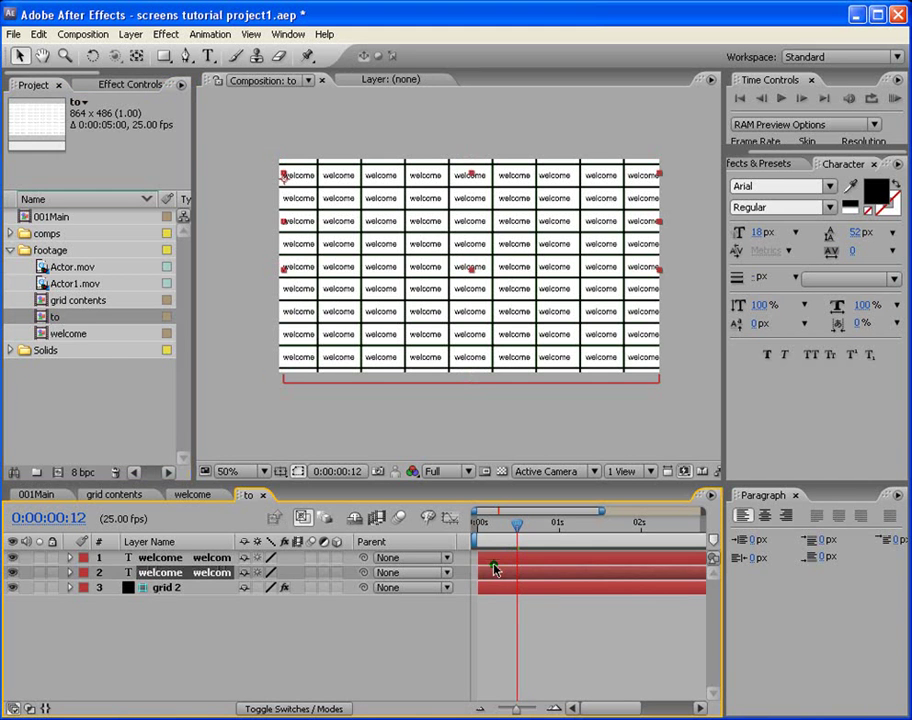
click(495, 560)
key(Delete)
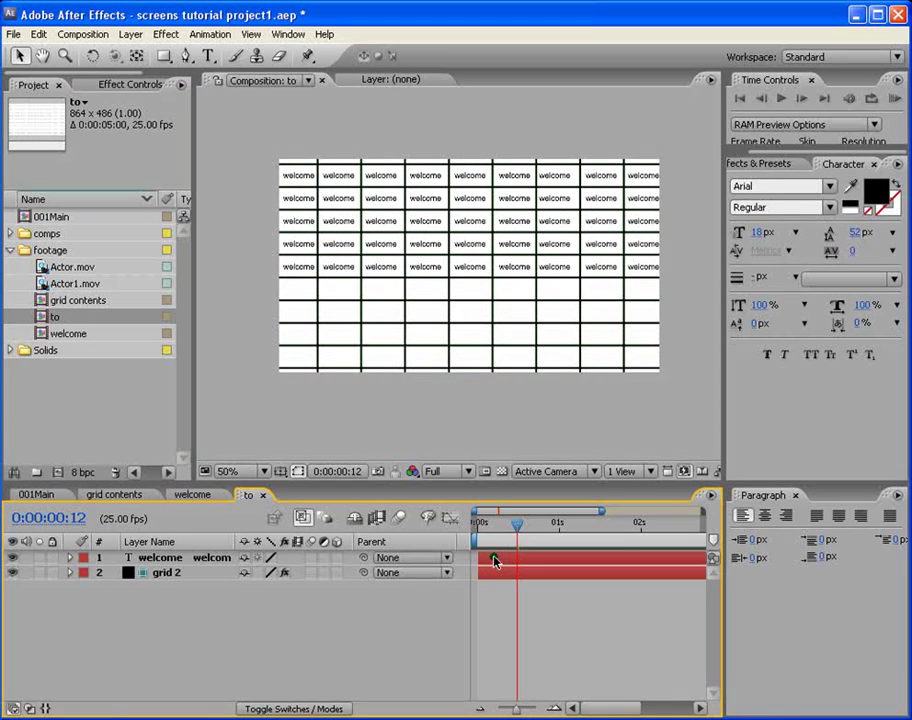
double_click(495, 560)
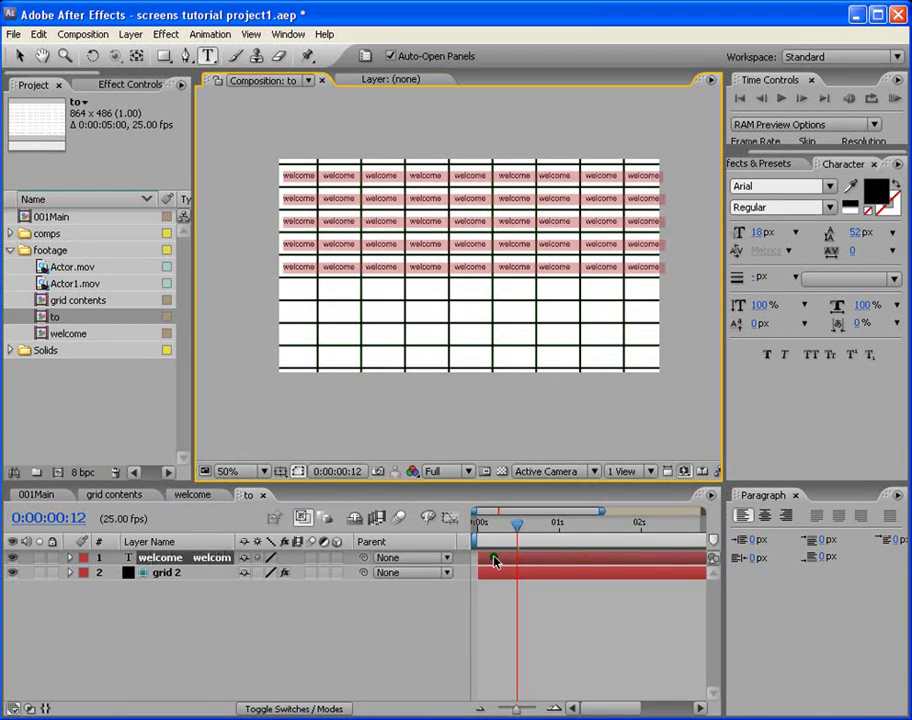
text(to)
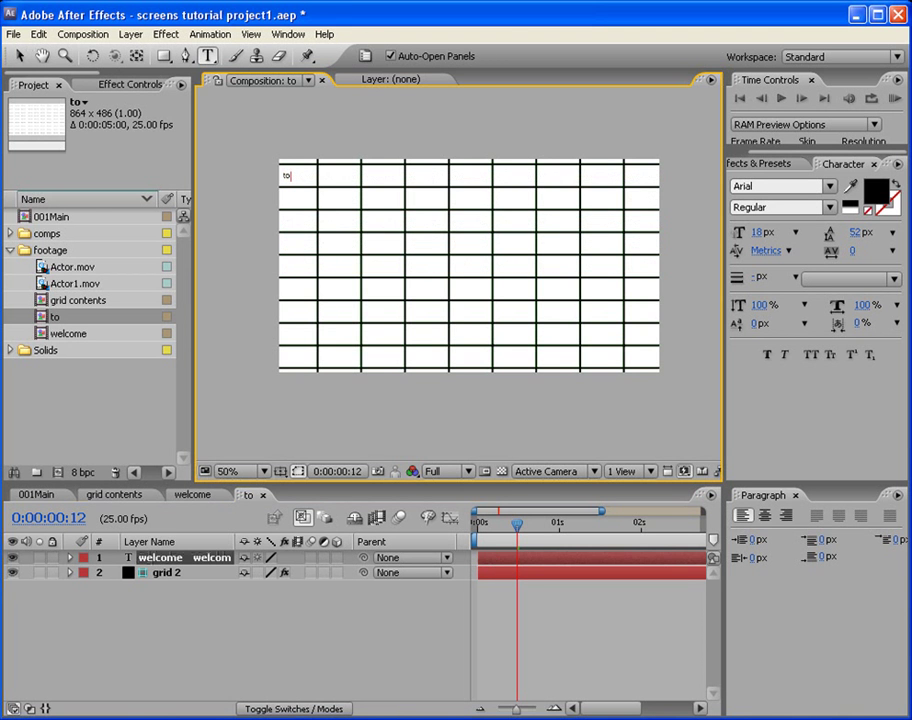
click(21, 57)
Move the "to" text to the middle of the grid's first cell
scroll(261, 162, up, 1)
key(space)
drag(256, 159, 464, 305)
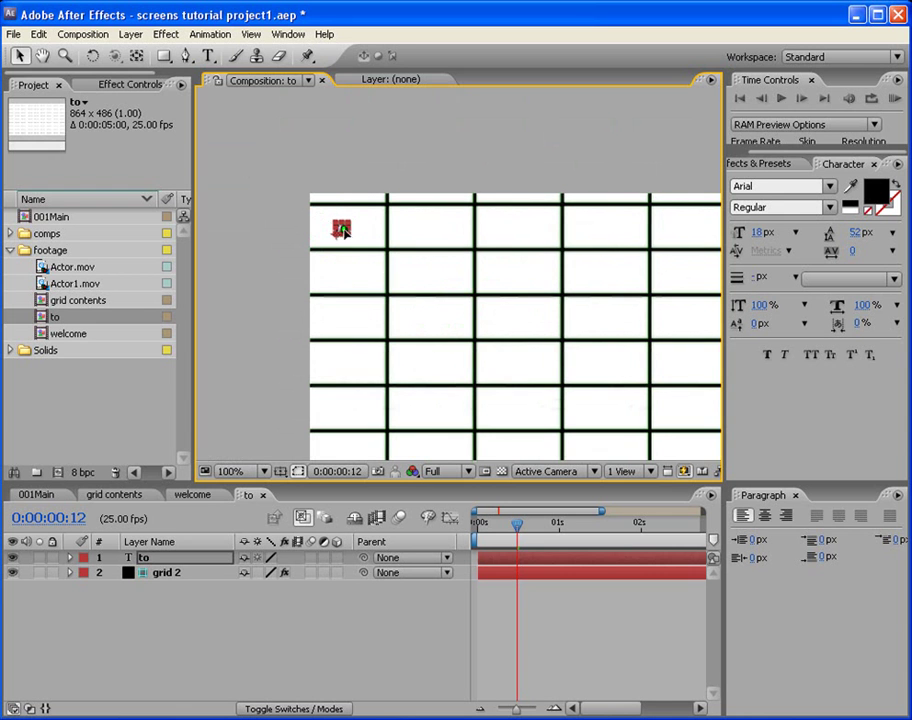
drag(343, 229, 349, 229)
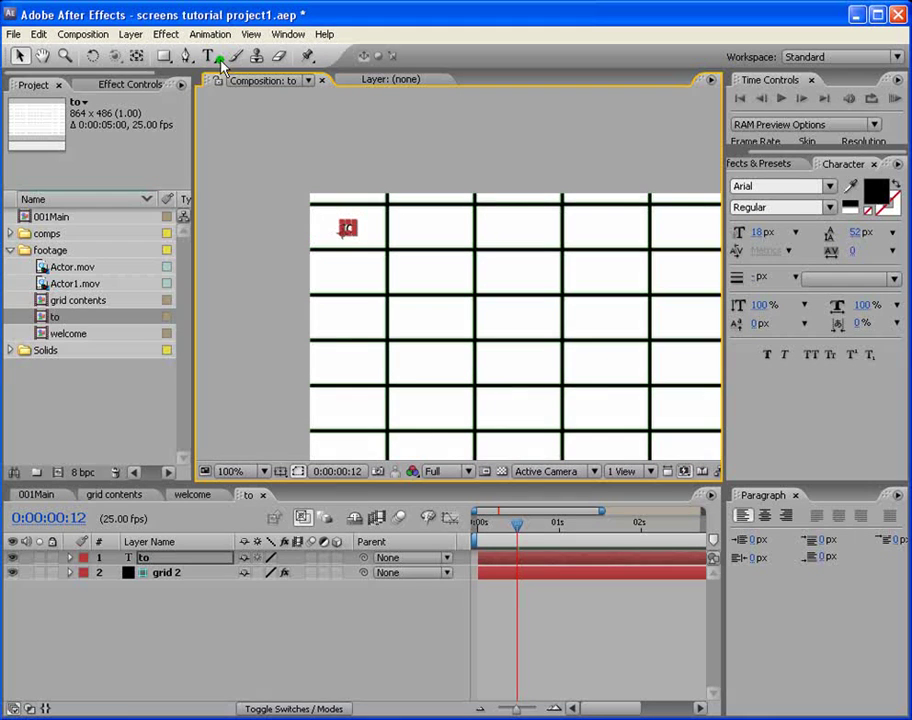
Extend the text with spaces and a second "to" centered in the second cell of the first row
click(210, 57)
click(353, 228)
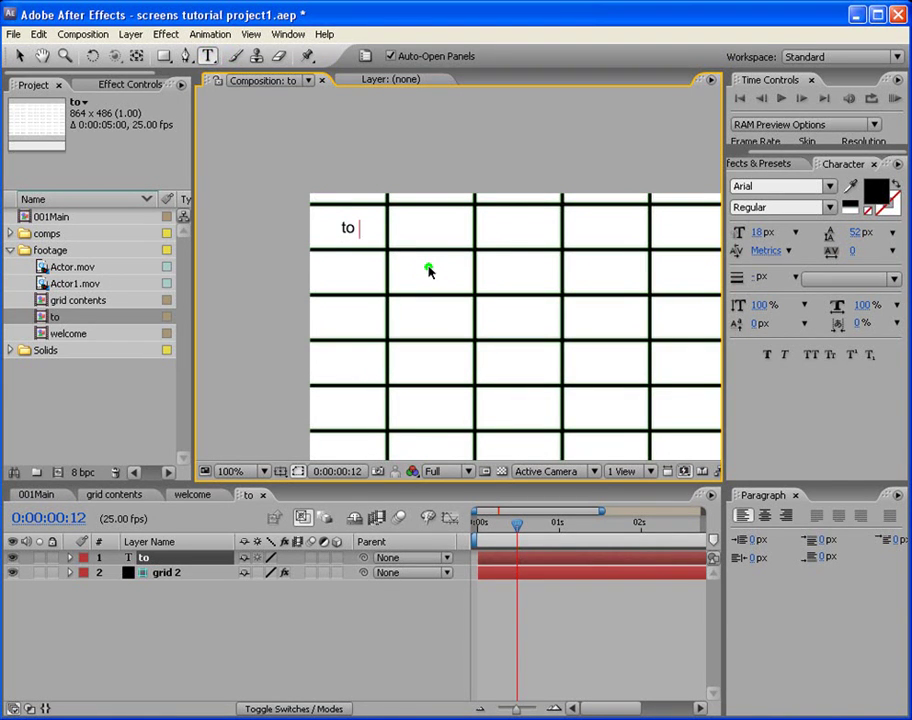
click(413, 283)
text(to)
click(413, 227)
Copy the spaces with the second "to" and paste them repeatedly until all nine cells of the first row are filled
drag(439, 226, 355, 231)
key(ctrl+c)
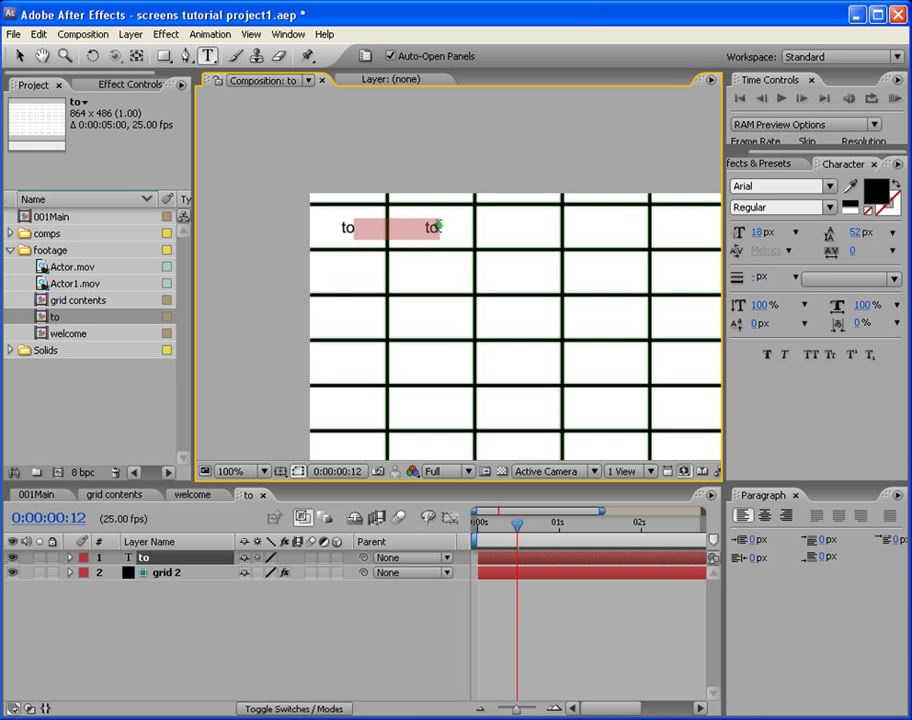
click(439, 226)
key(ctrl+v)
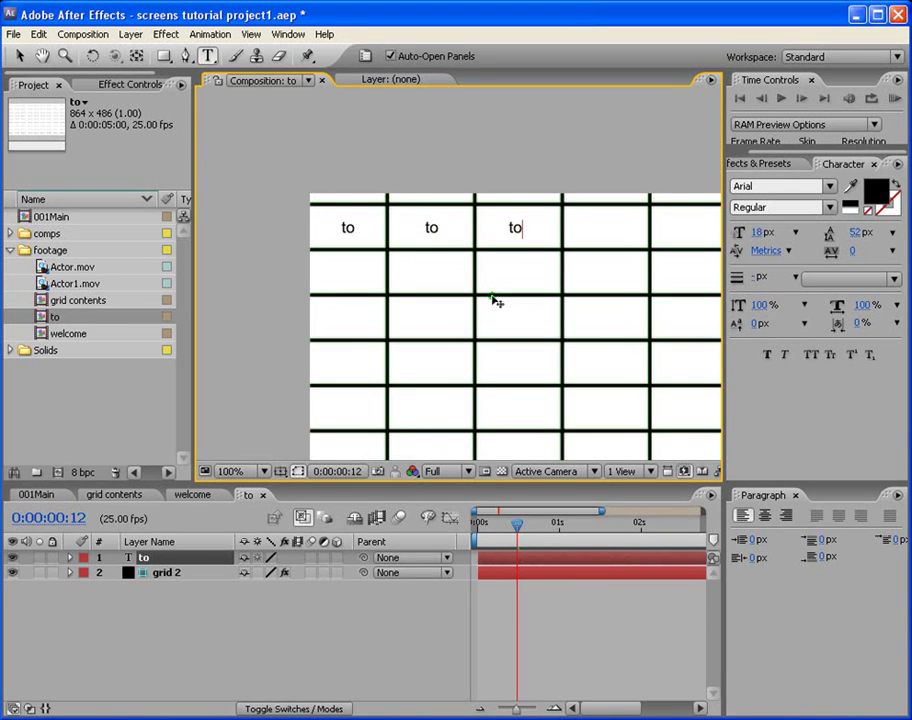
key(ctrl+v)
key(ctrl+v)
key(ctrl+v)
key(ctrl+v)
scroll(491, 295, down, 2)
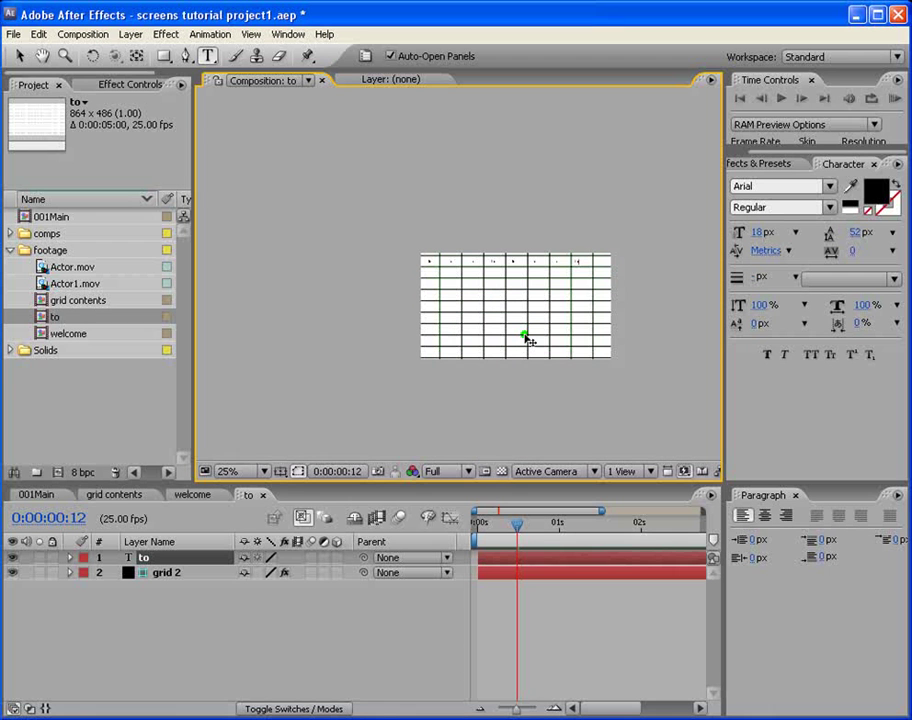
click(20, 57)
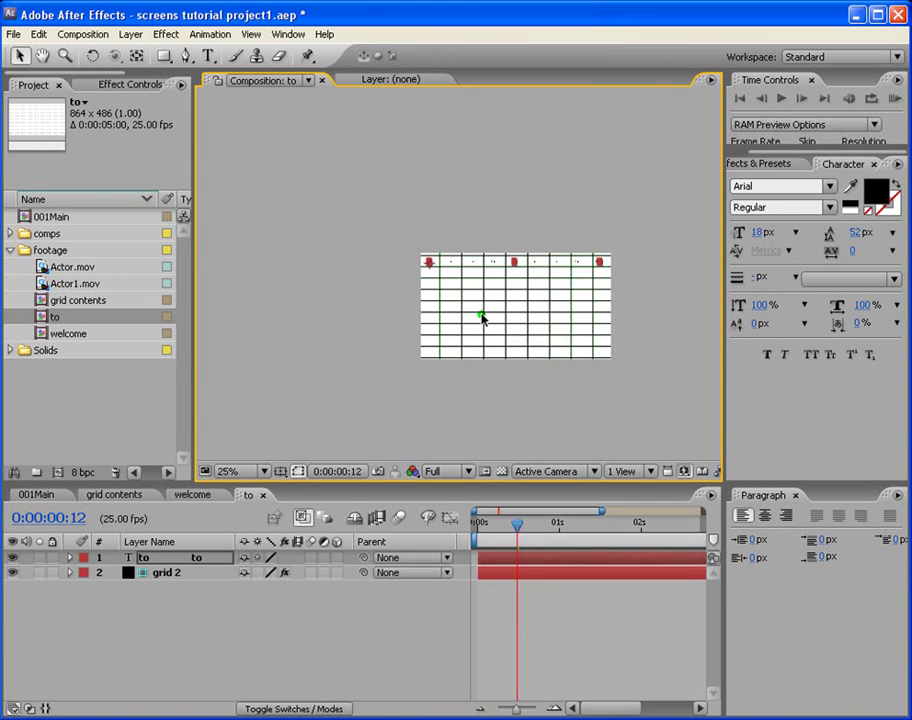
Add spaces before the "to" entries in the fifth to ninth columns to center them in their cells
scroll(485, 318, up, 2)
key(h)
drag(605, 279, 383, 275)
drag(560, 273, 410, 251)
click(208, 57)
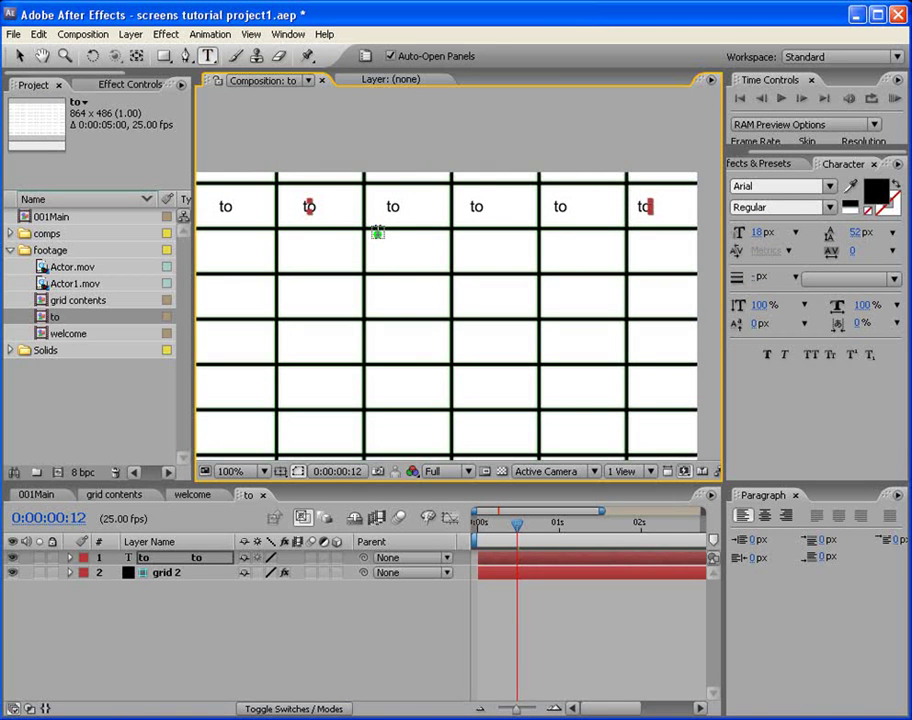
click(479, 208)
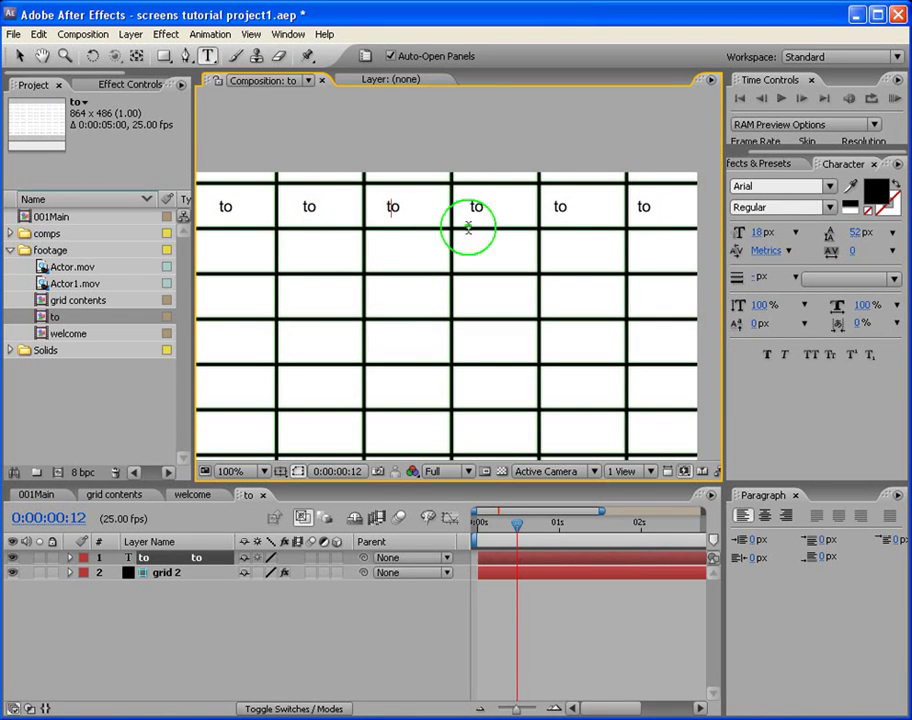
click(567, 207)
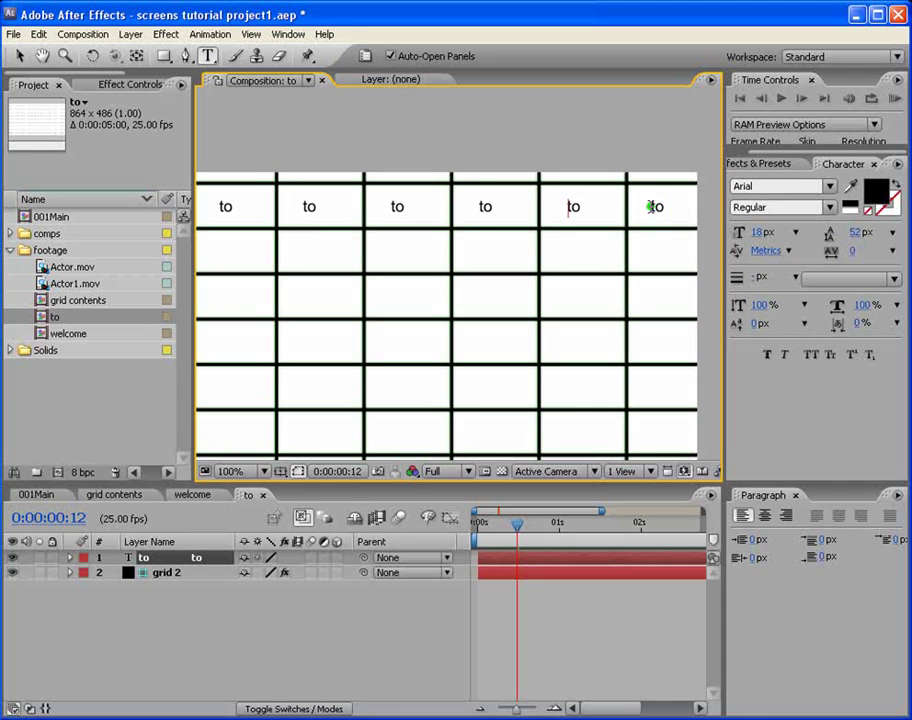
click(651, 207)
click(567, 207)
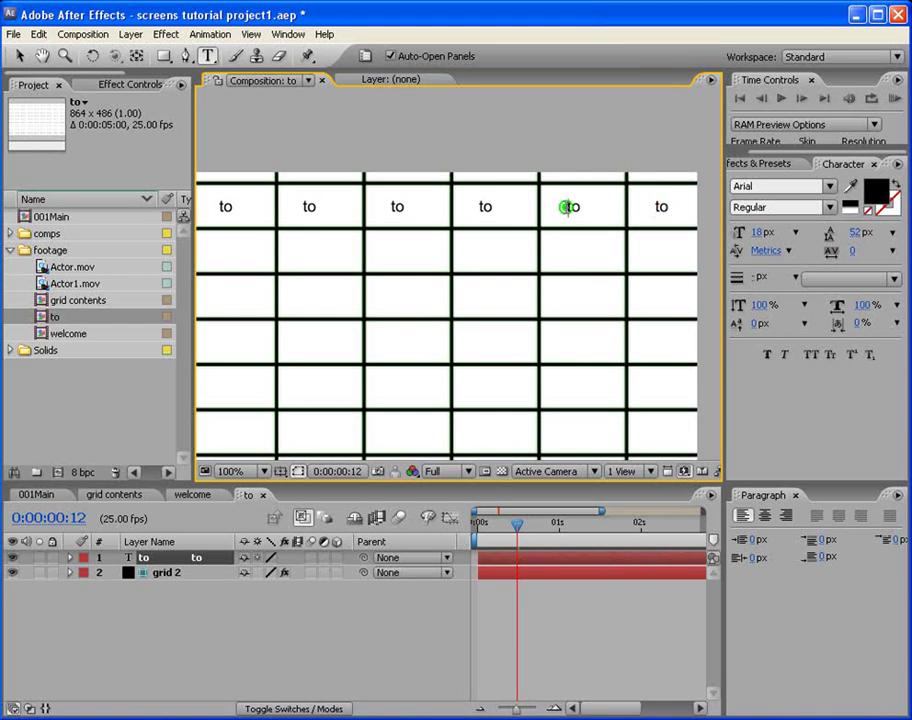
click(477, 207)
click(389, 207)
click(305, 207)
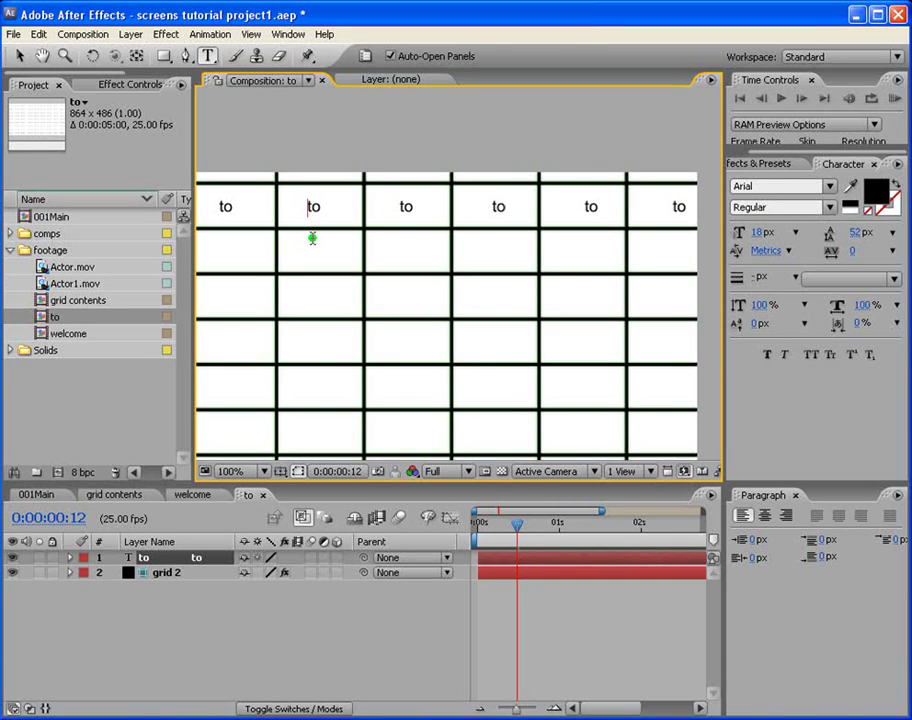
scroll(313, 238, down, 1)
scroll(314, 237, down, 1)
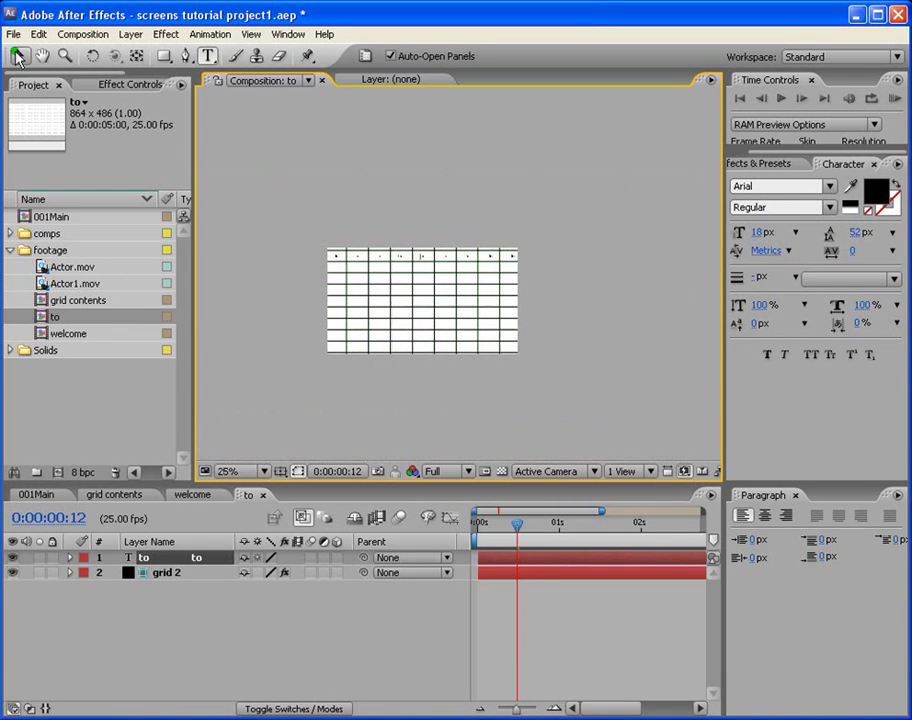
click(17, 56)
Copy the complete first row of "to" text and paste it as a new line in the second grid row
scroll(456, 320, up, 1)
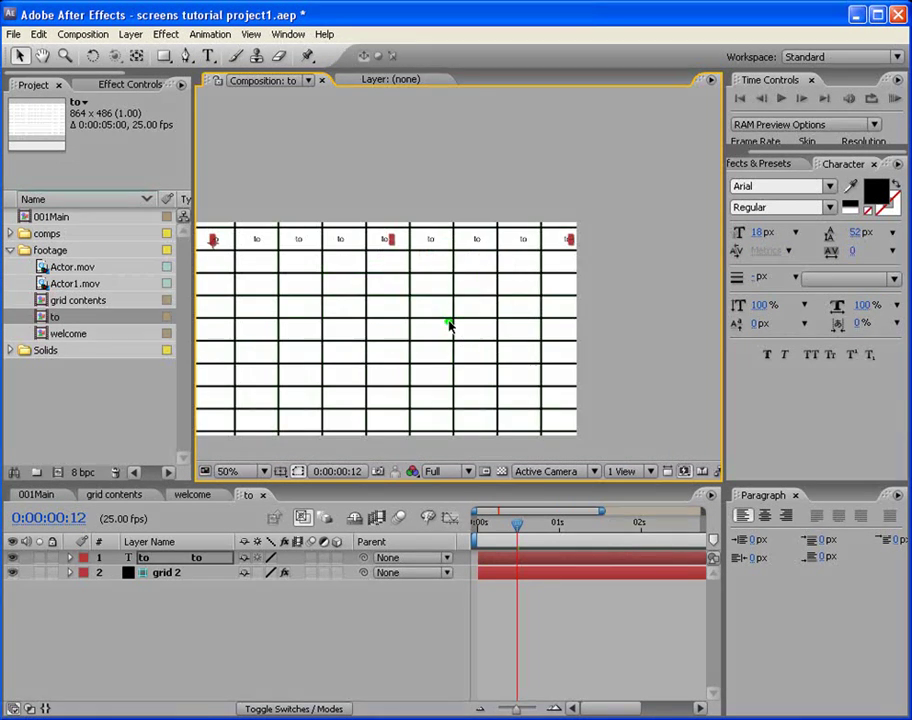
drag(450, 325, 505, 275)
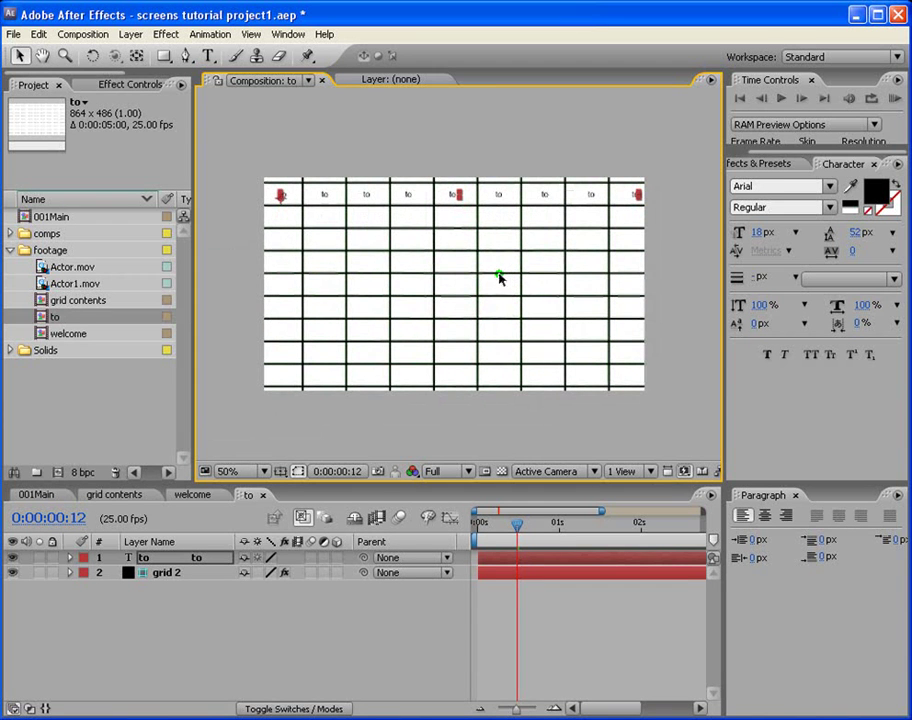
click(230, 471)
click(258, 505)
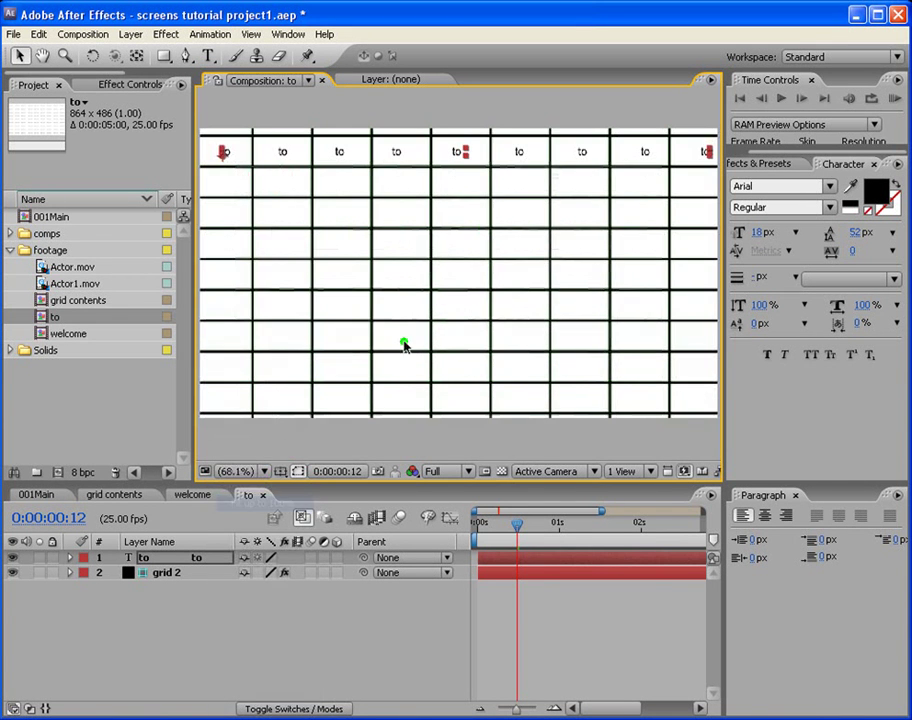
double_click(509, 558)
key(ctrl+c)
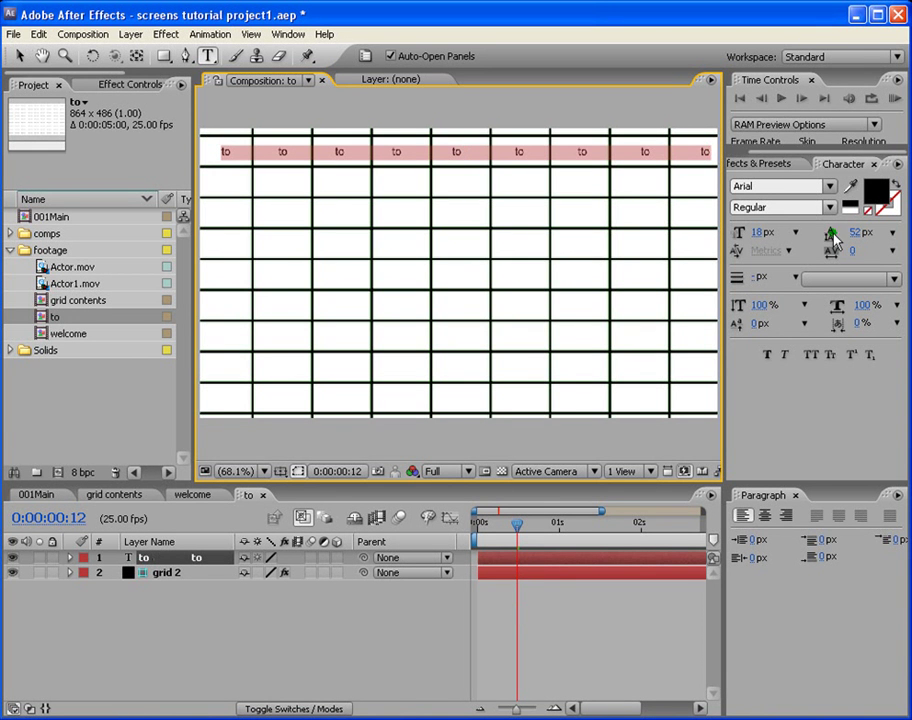
click(708, 153)
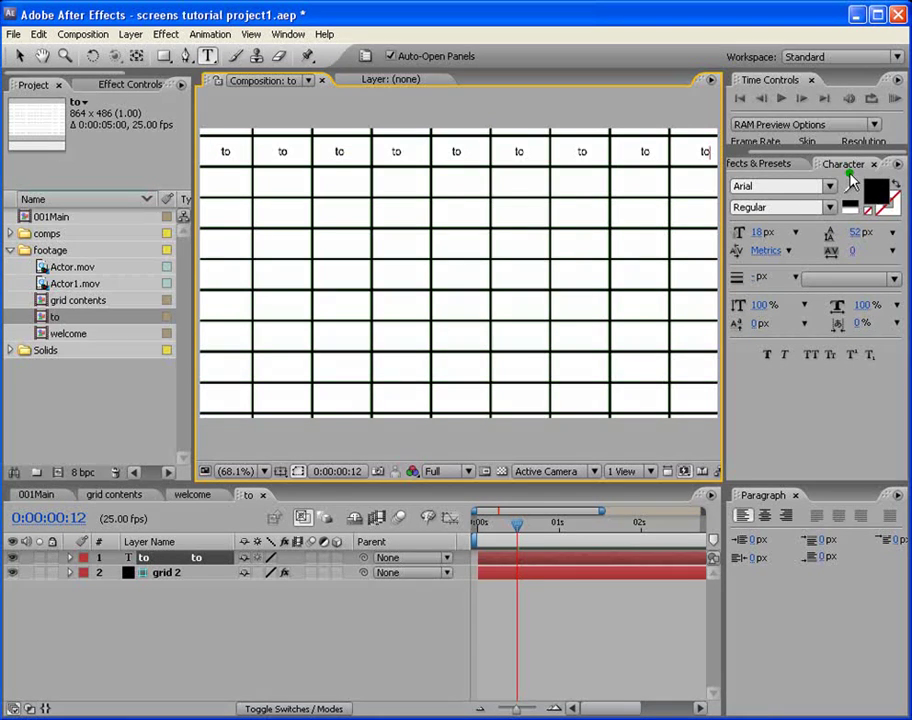
key(Return)
key(ctrl+v)
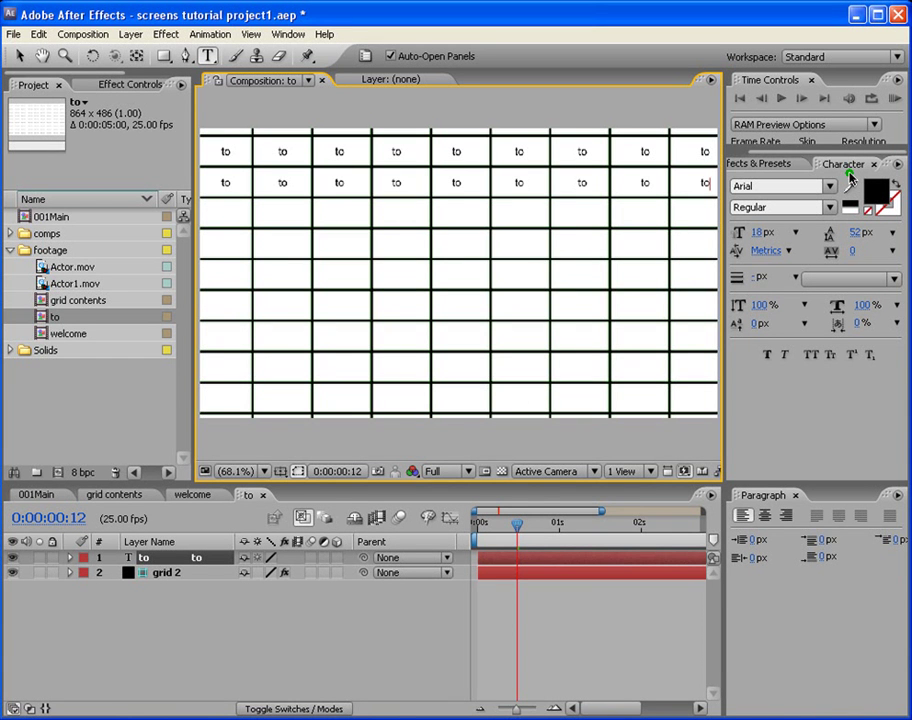
Paste the copied row of "to" text as new lines into the third to ninth grid rows and finish text editing
key(ctrl+v)
key(Return)
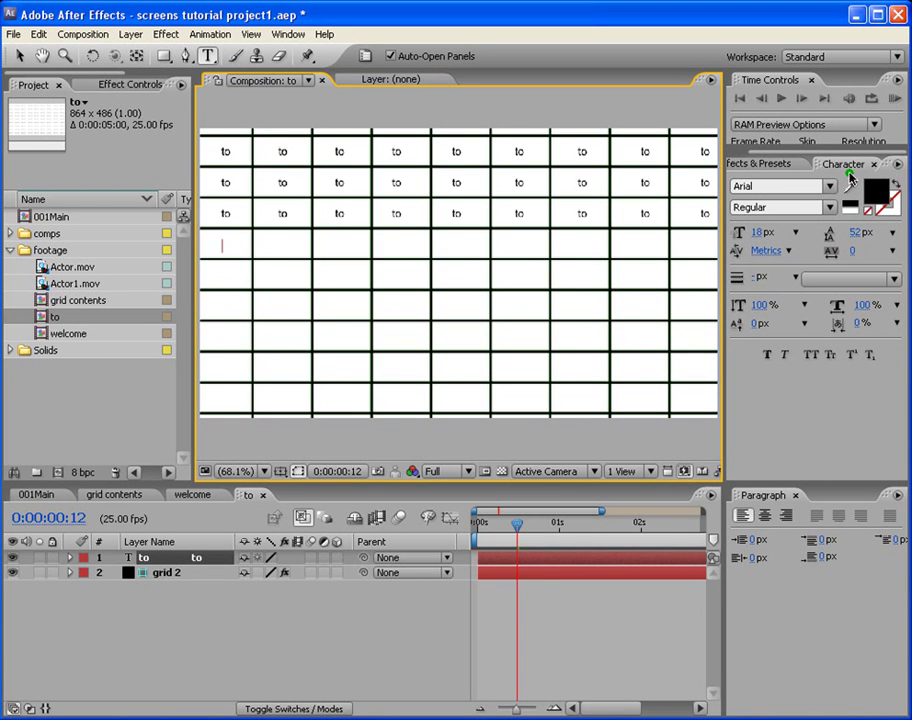
key(ctrl+v)
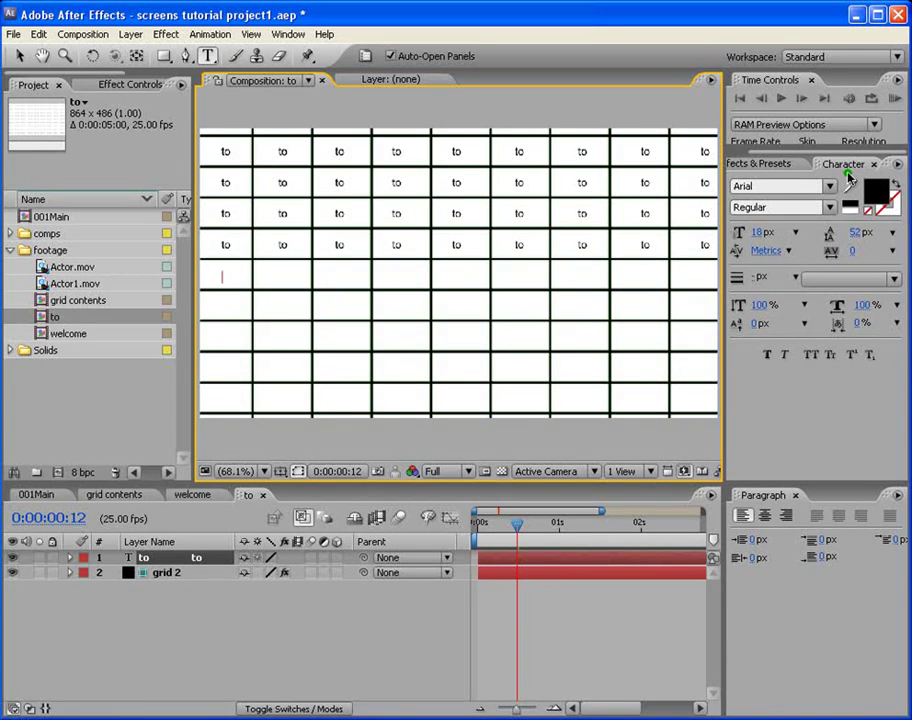
key(ctrl+v)
key(Return)
key(ctrl+v)
key(Return)
key(ctrl+v)
key(Return)
key(ctrl+v)
key(Return)
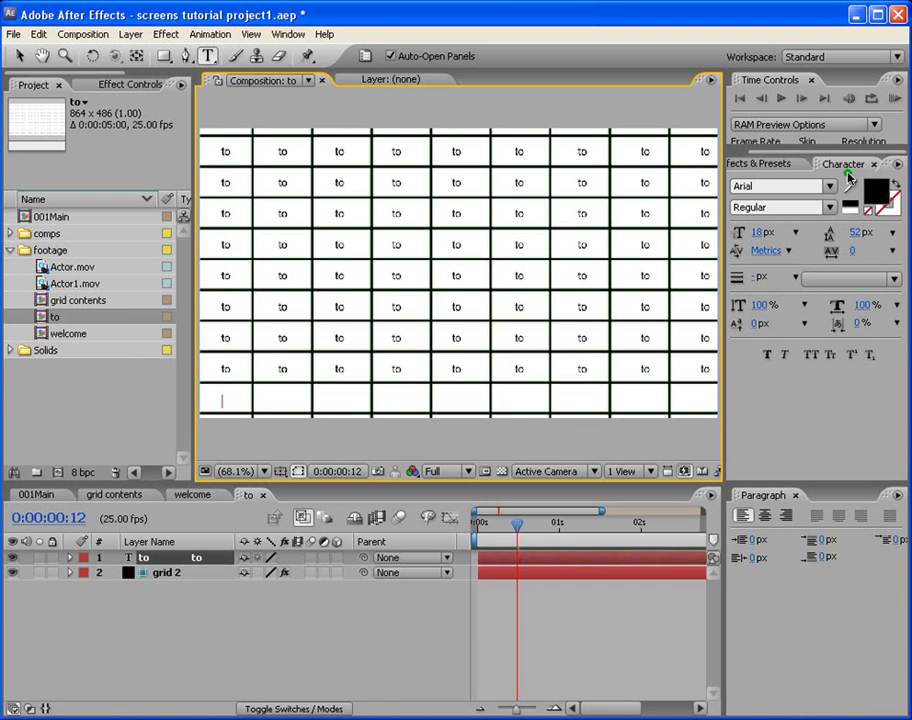
key(ctrl+v)
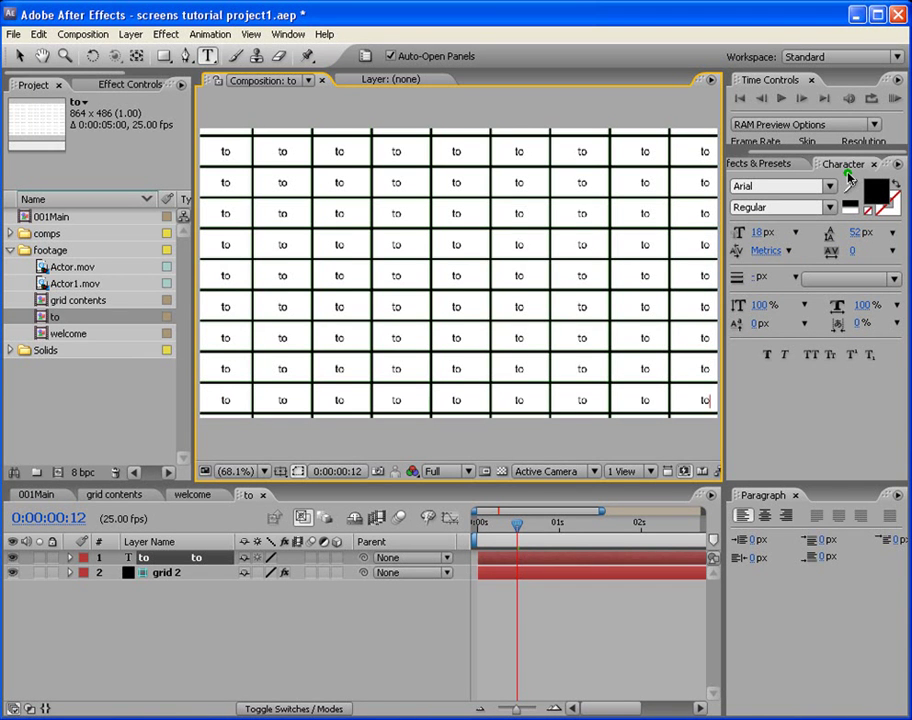
click(19, 56)
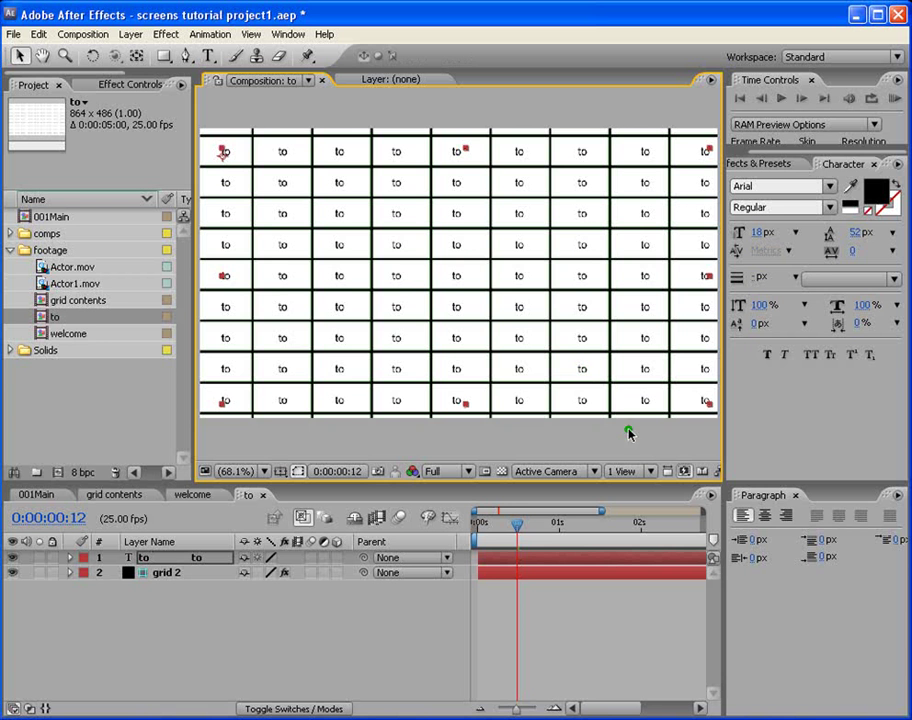
drag(857, 234, 857, 234)
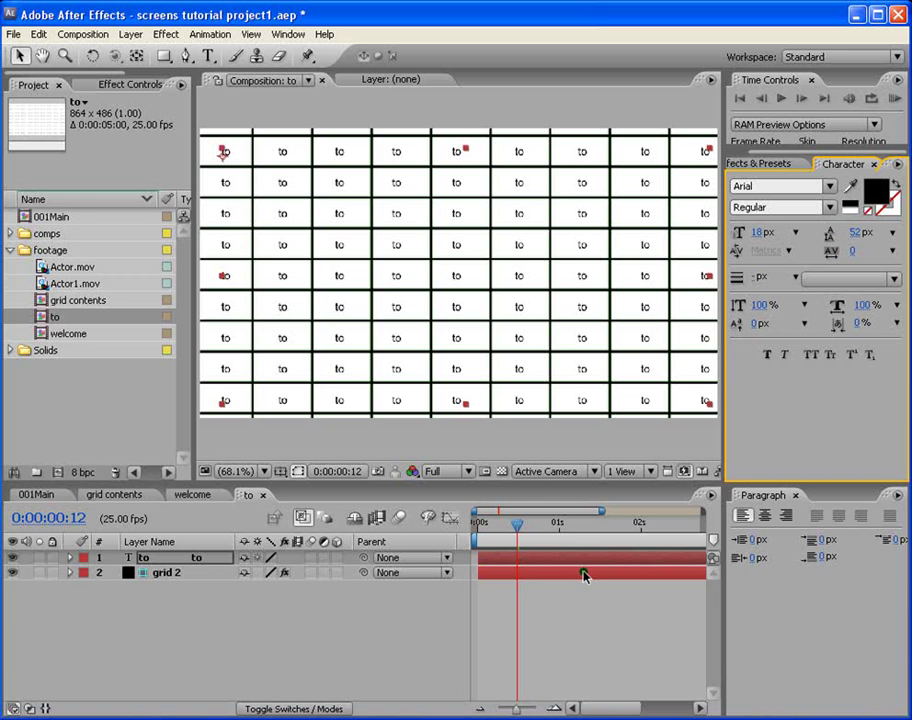
click(586, 616)
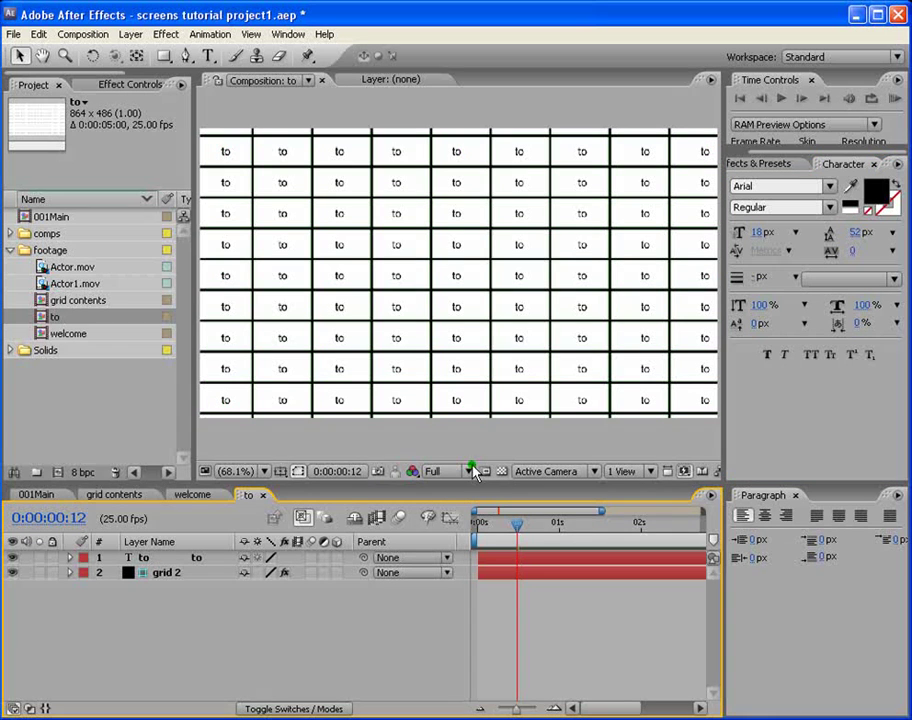
click(68, 381)
click(56, 336)
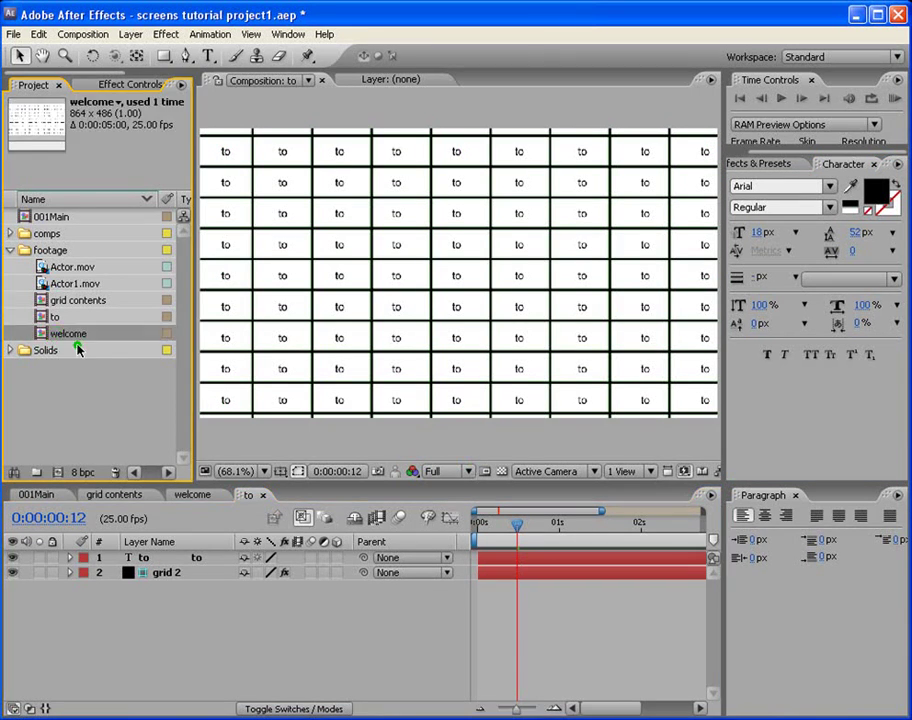
double_click(50, 334)
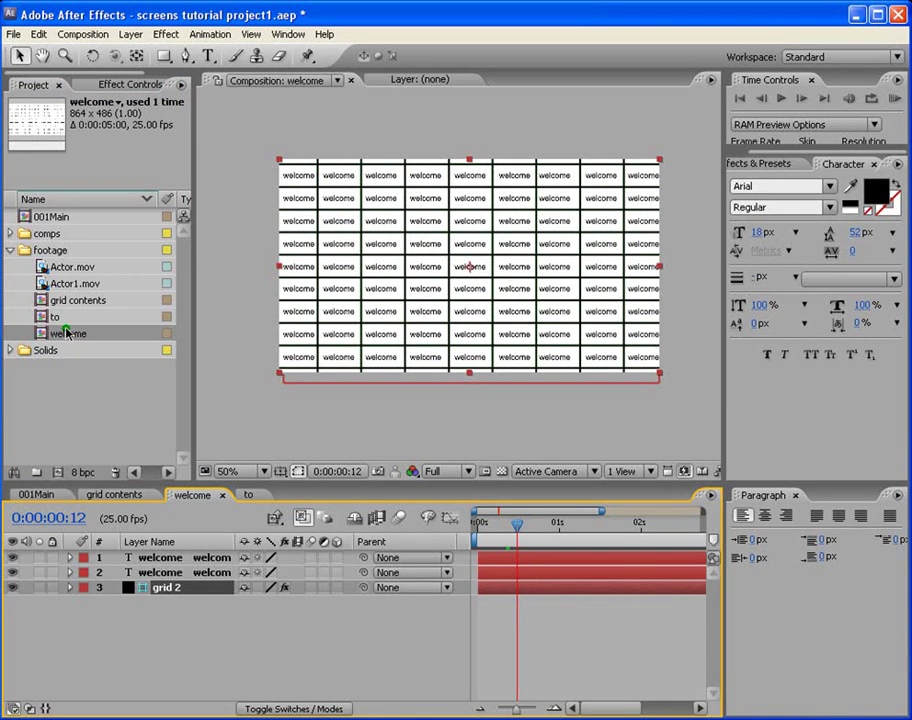
key(ctrl+d)
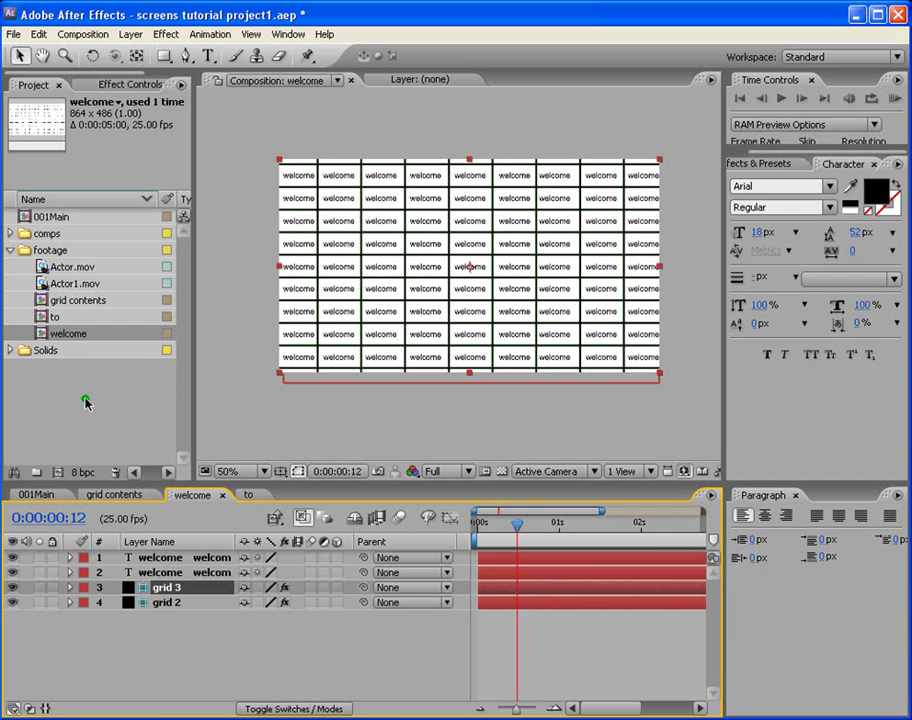
key(ctrl+z)
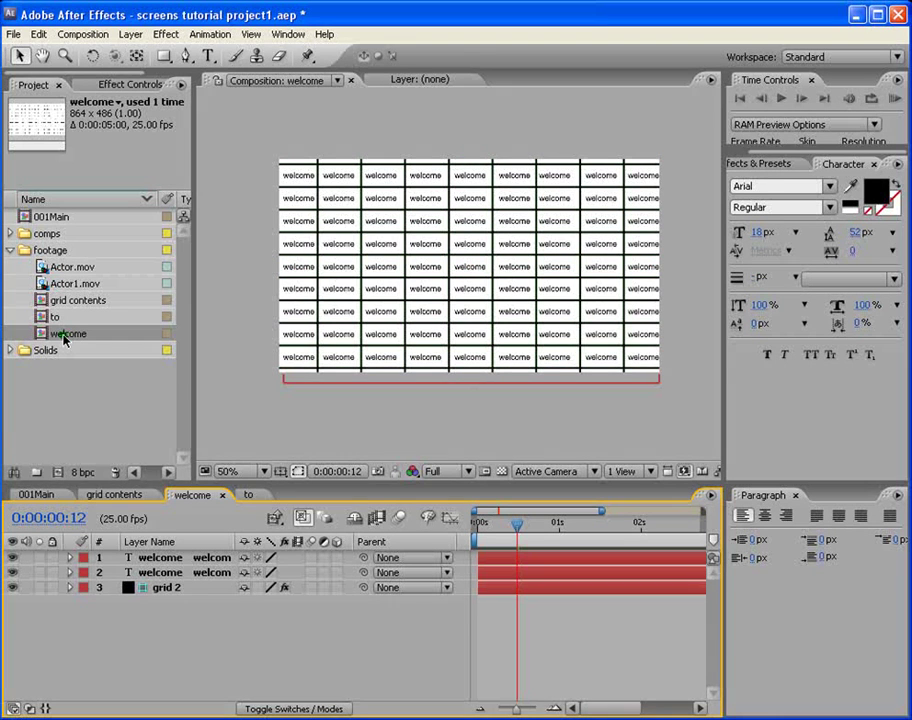
Duplicate the welcome composition in the footage folder and rename the copy "maxafter"
click(64, 336)
key(ctrl+d)
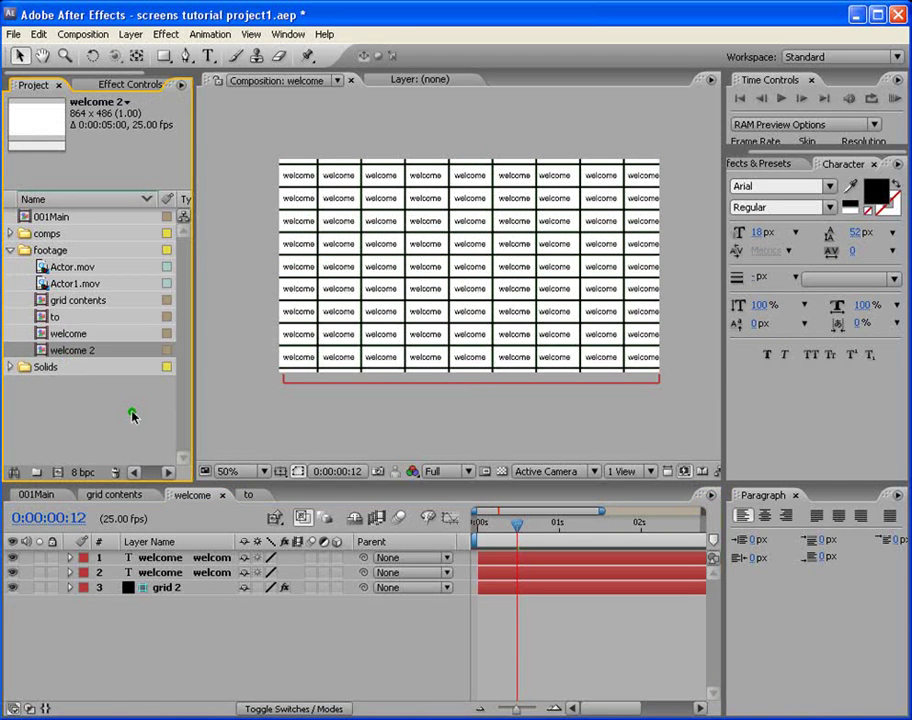
key(Return)
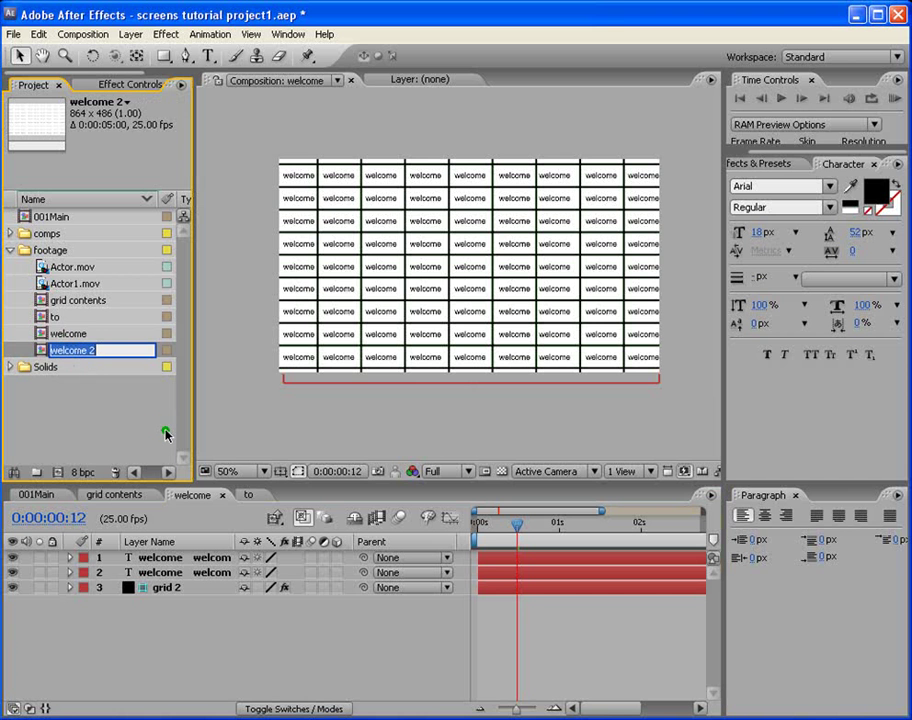
text(maxafter)
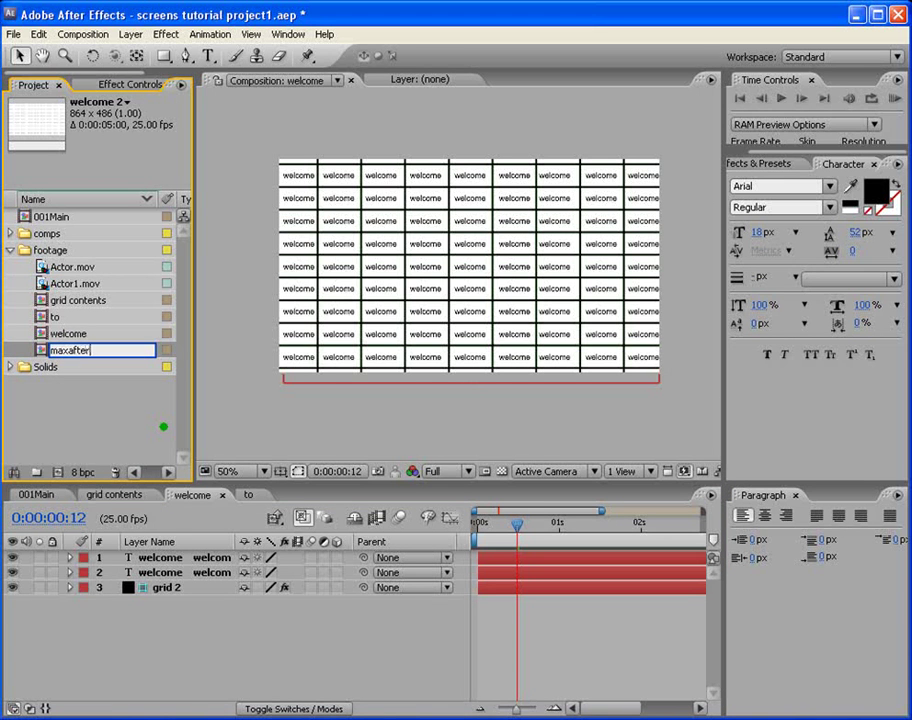
click(162, 428)
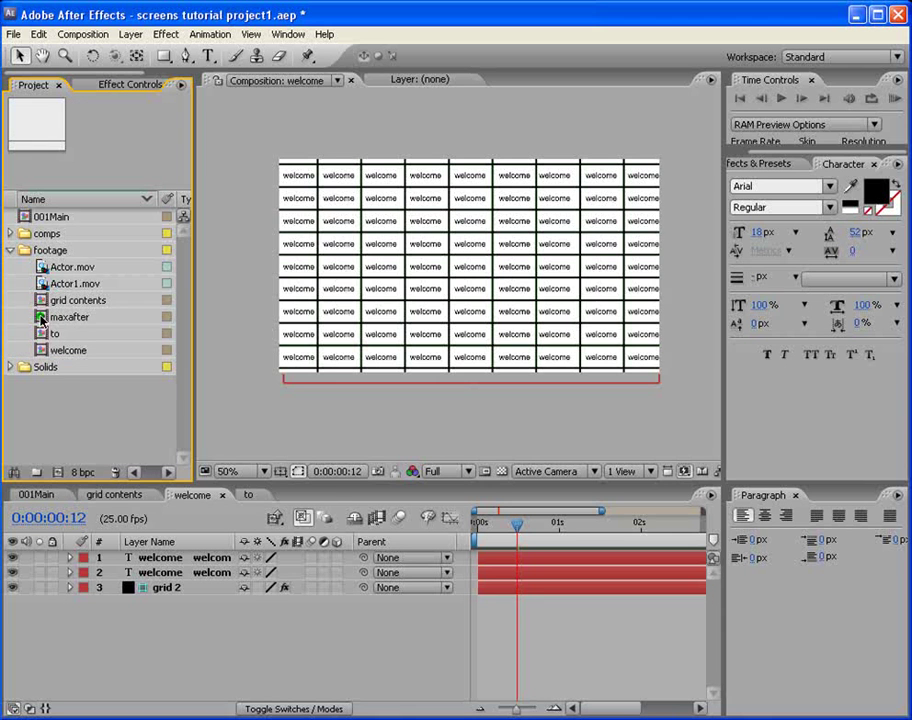
In the maxafter composition, delete the text layer covering the lower four rows and replace the remaining text with "maxafter" in all grid cells
double_click(40, 317)
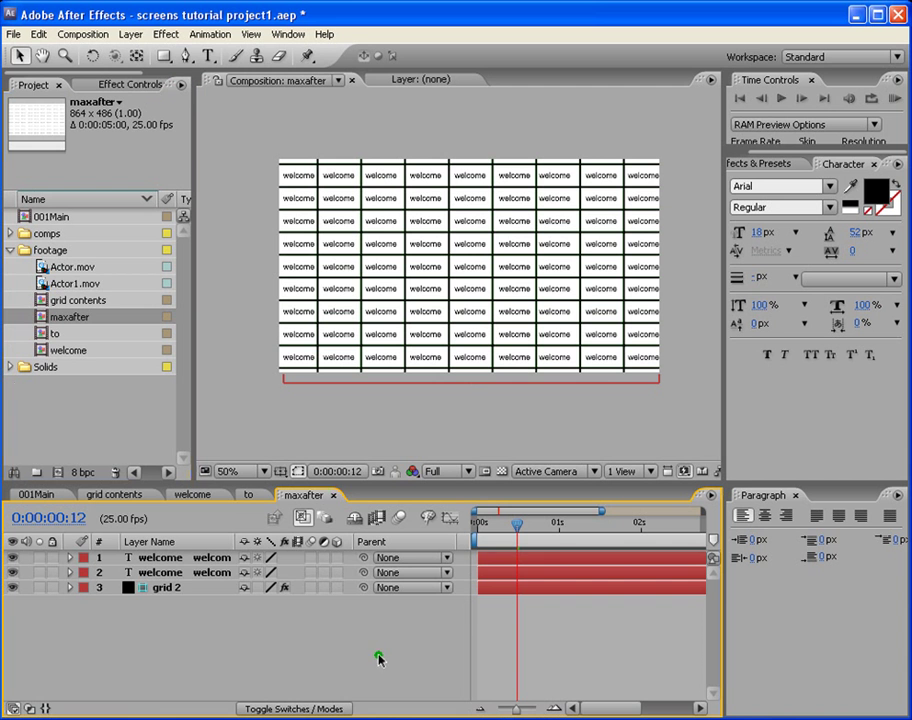
click(182, 575)
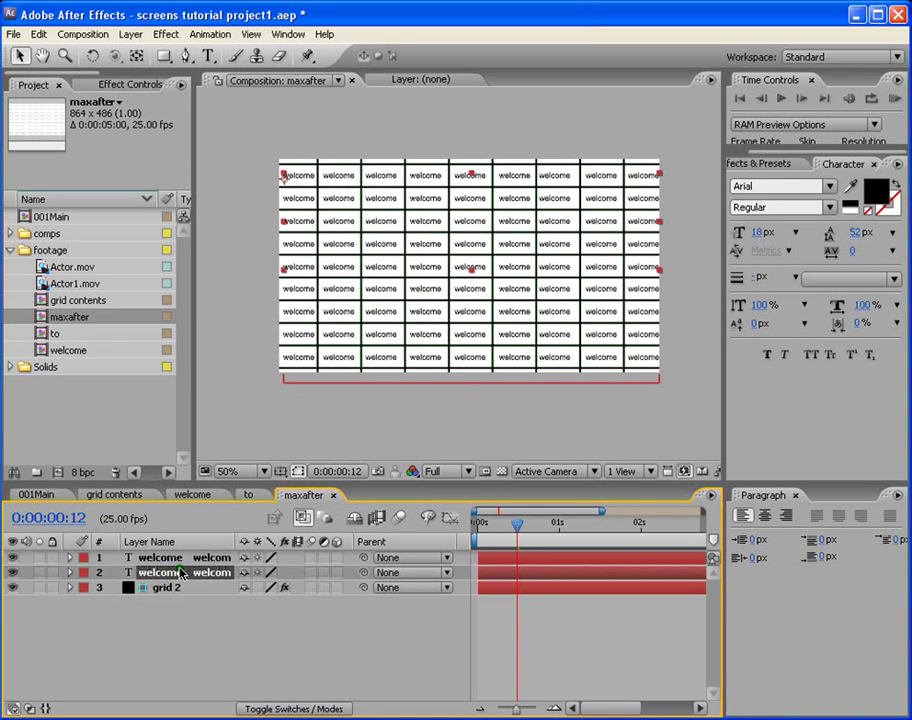
click(178, 558)
key(Delete)
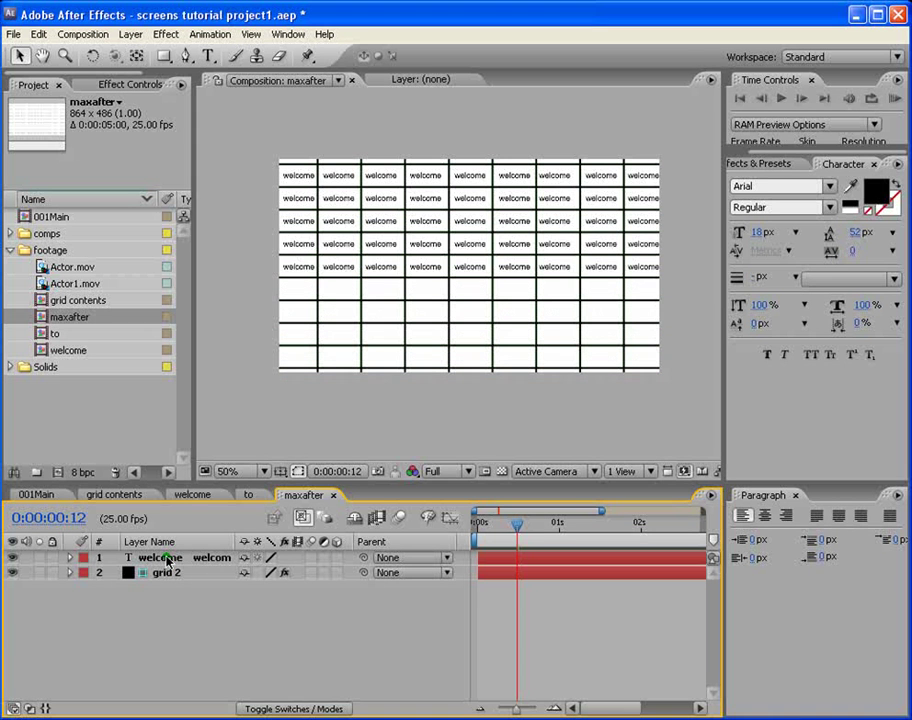
double_click(488, 558)
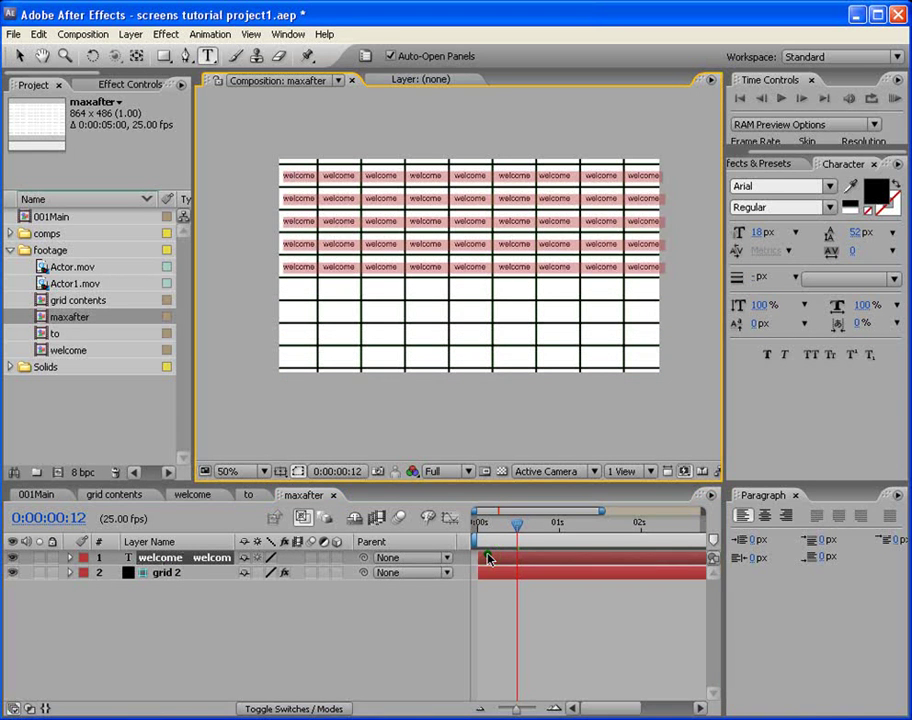
text(max)
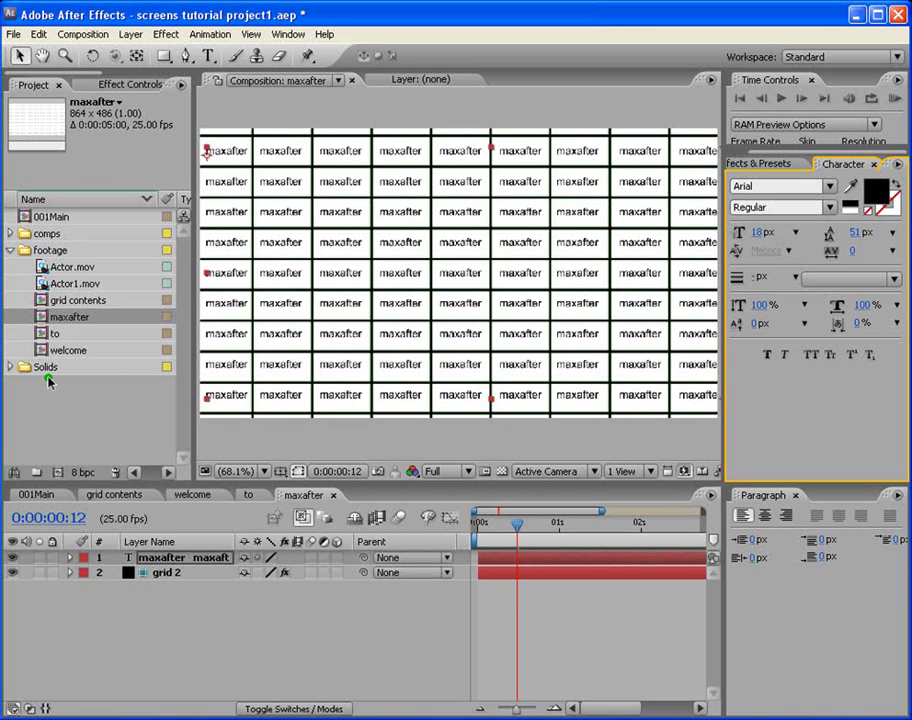
Add the maxafter and to compositions above the welcome layer in grid contents and move the grid layer to the top of the stack
double_click(60, 300)
click(240, 471)
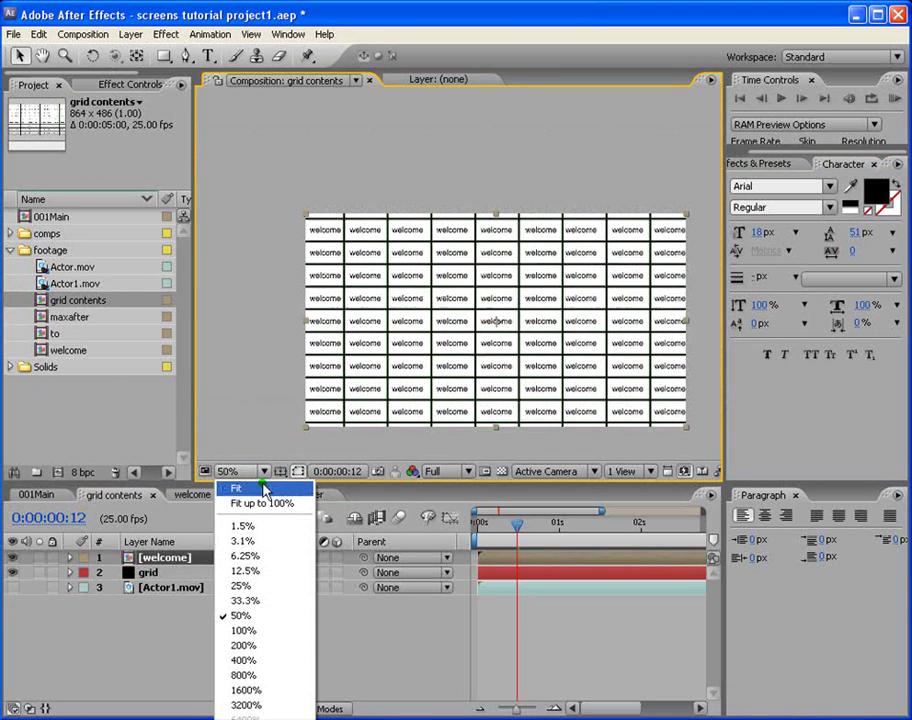
click(262, 505)
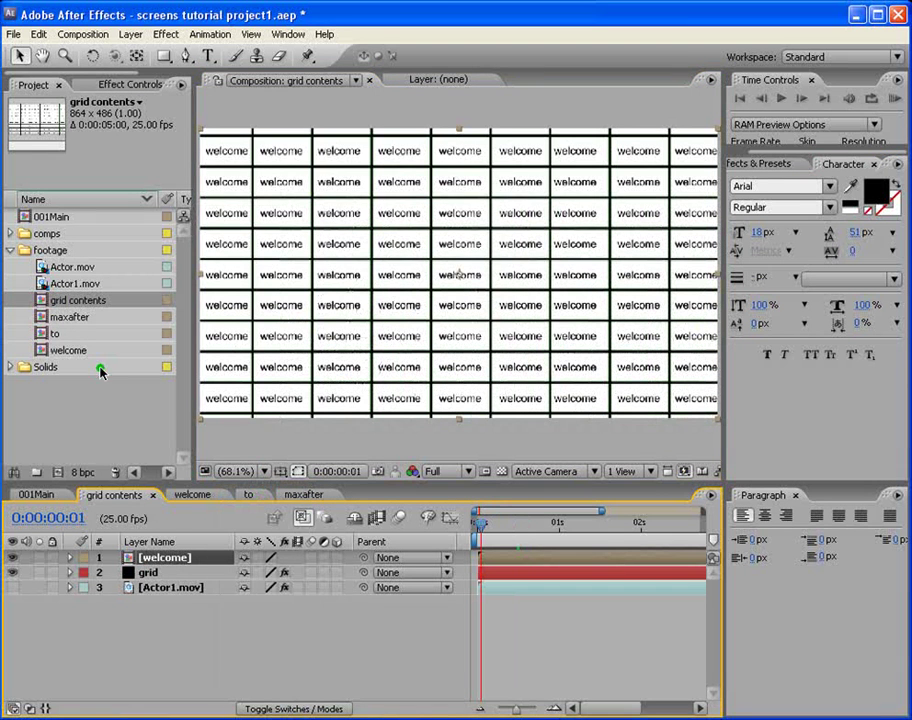
click(36, 317)
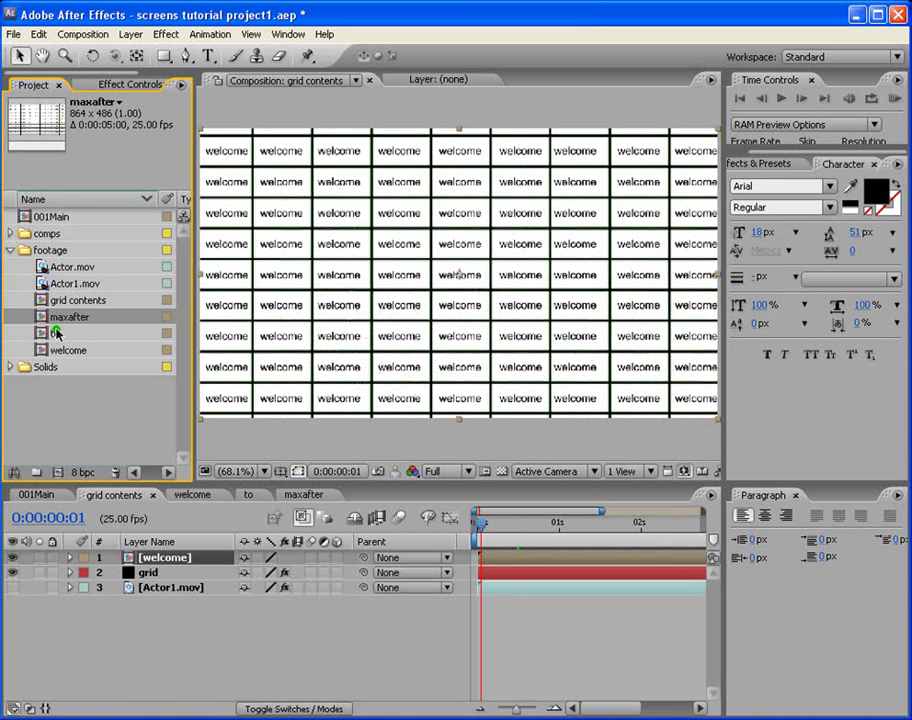
ctrl+click(54, 334)
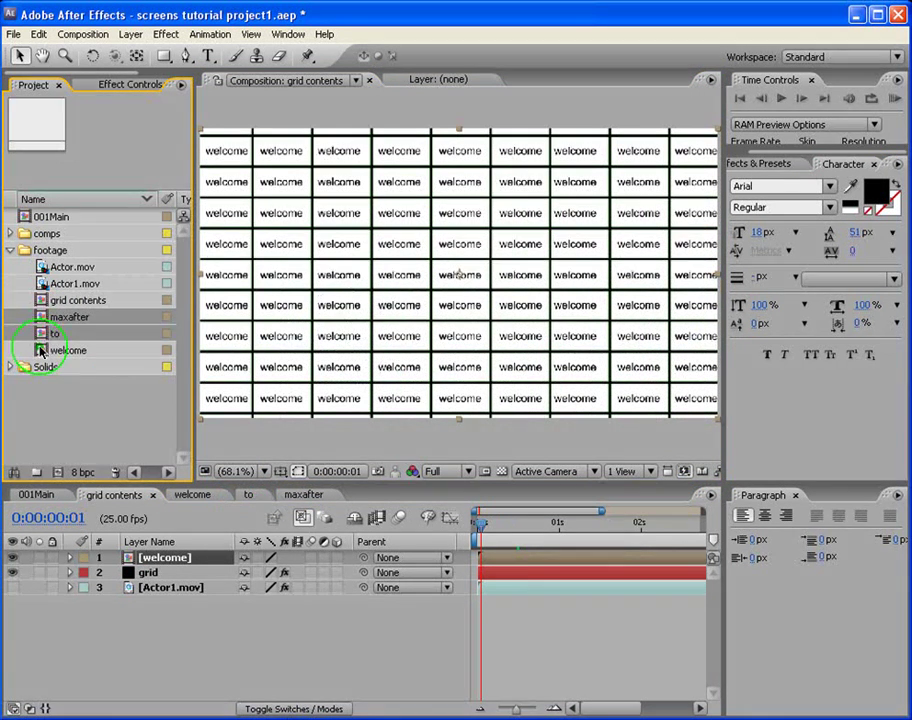
drag(39, 338, 118, 555)
drag(163, 605, 166, 552)
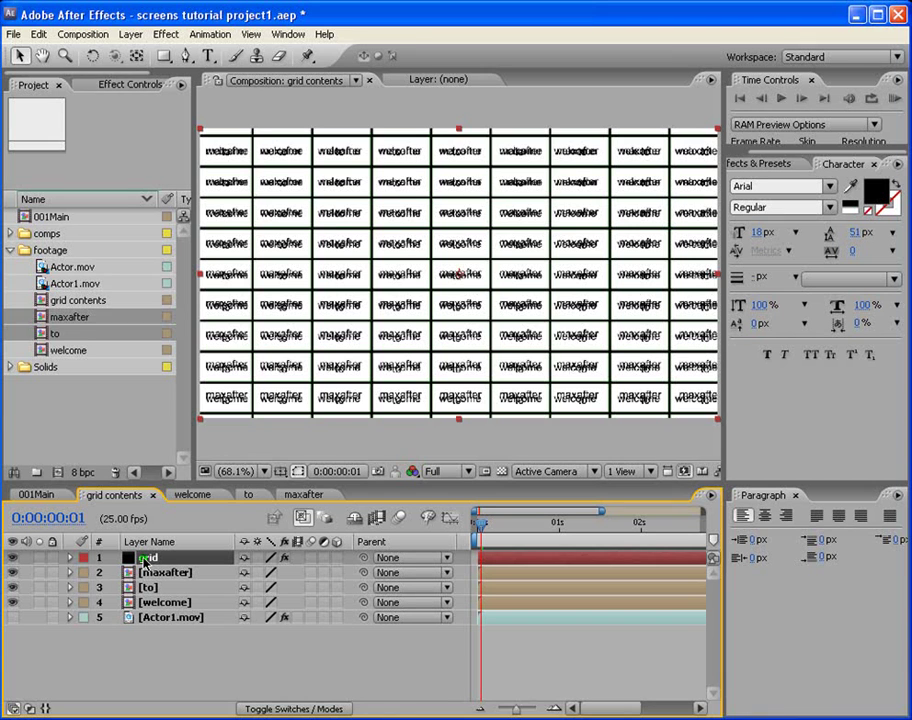
Move the Actor1.mov layer directly below the grid layer and hide the Actor1.mov, maxafter and to layers
click(12, 617)
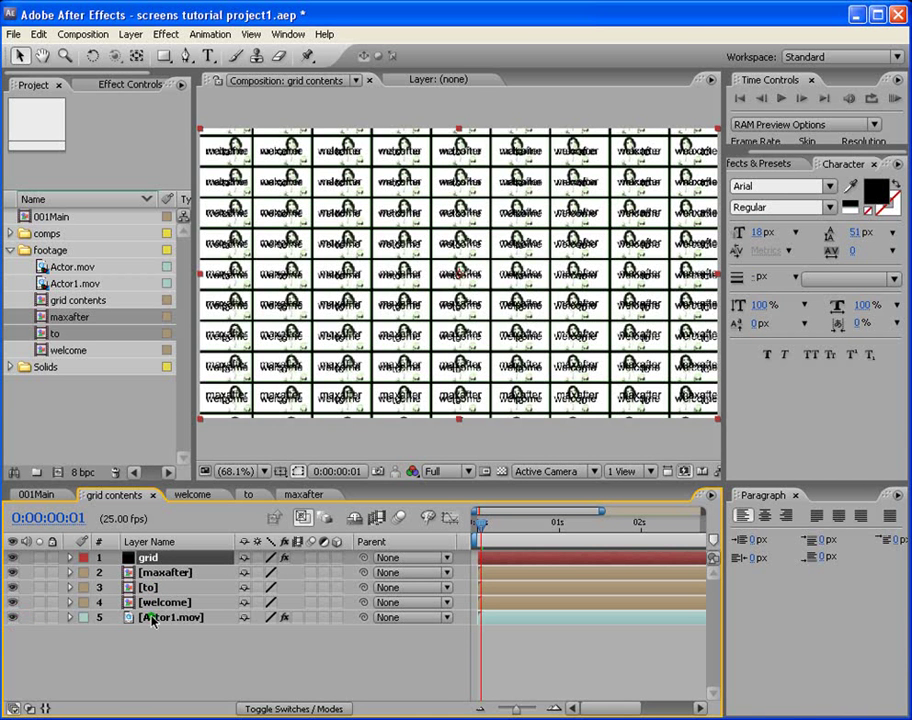
drag(152, 620, 160, 572)
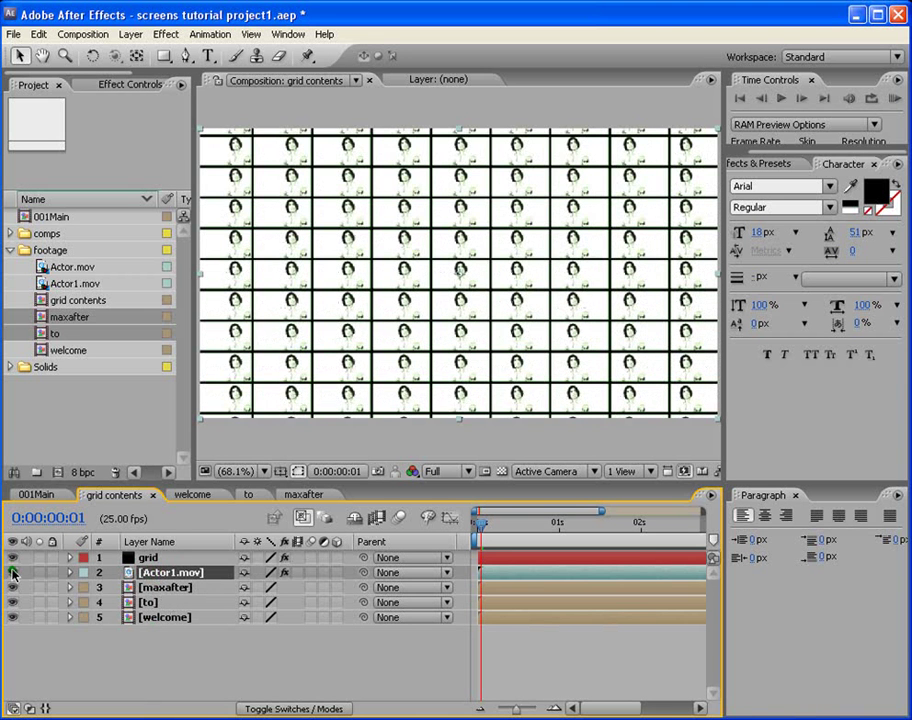
drag(12, 574, 12, 603)
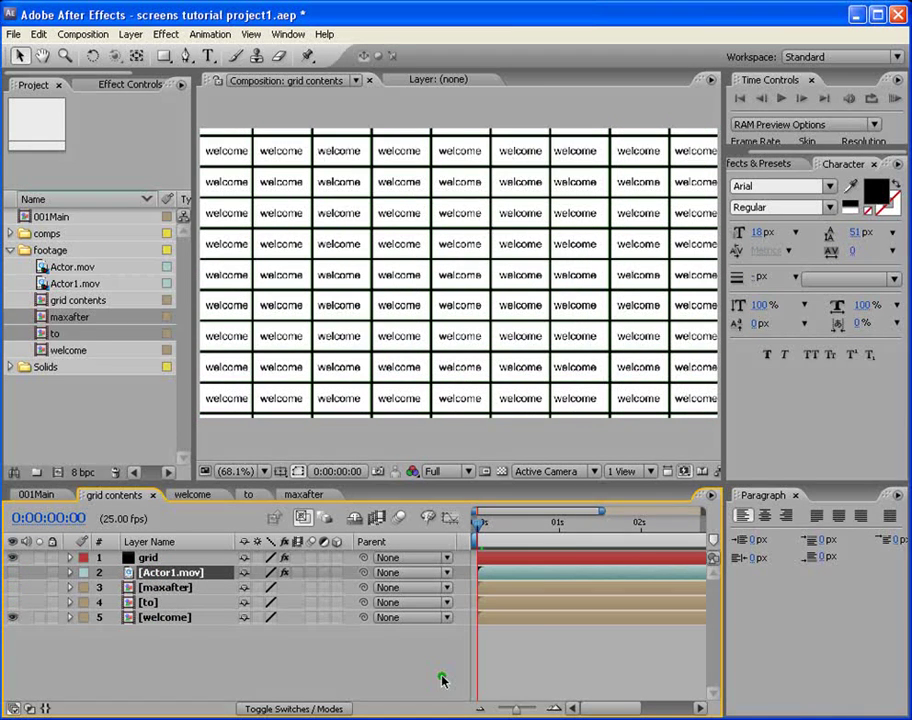
Search the effects for "vene" and apply the Venetian Blinds wipe preset to the welcome layer at 0:00:00:00
click(153, 618)
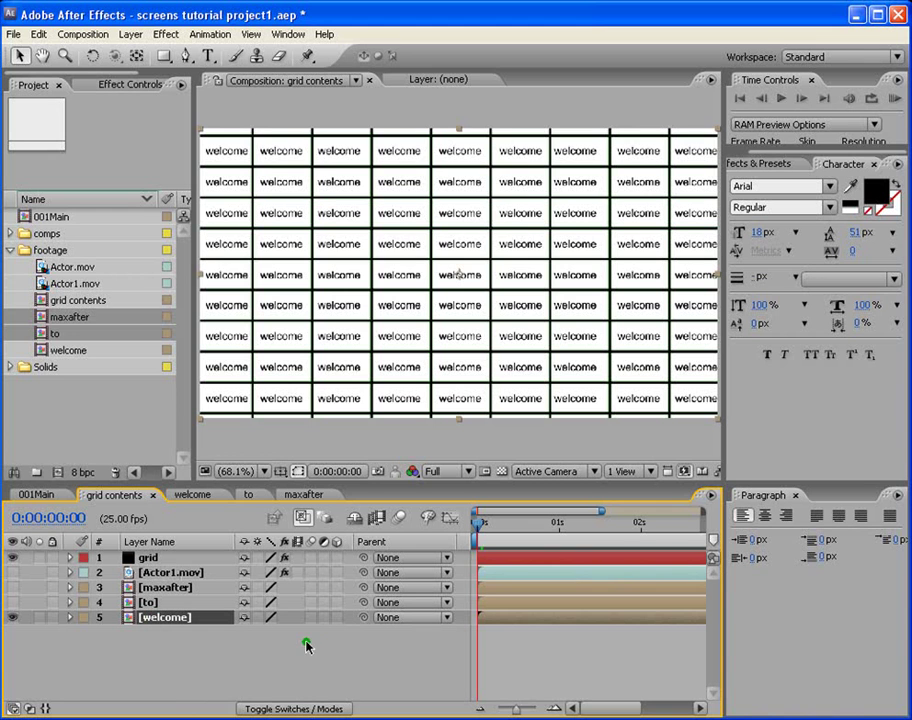
click(776, 164)
click(818, 180)
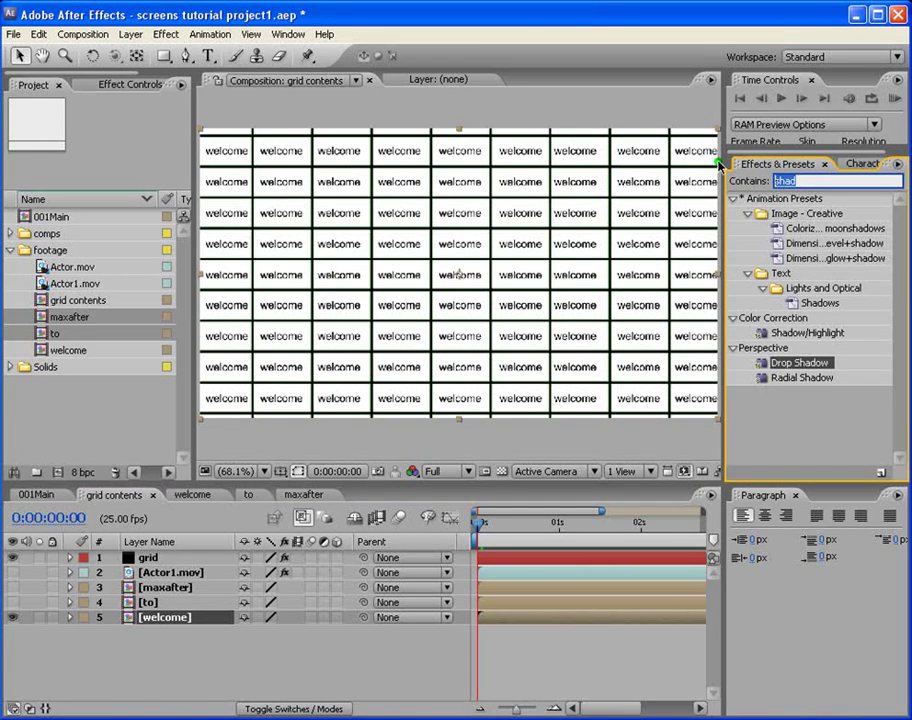
key(BackSpace)
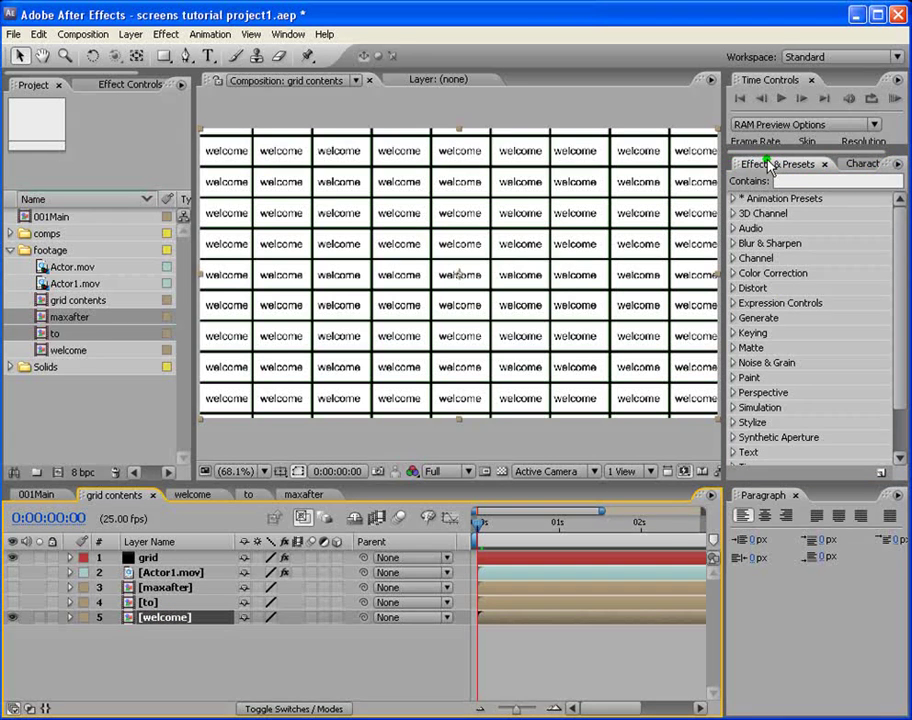
click(815, 181)
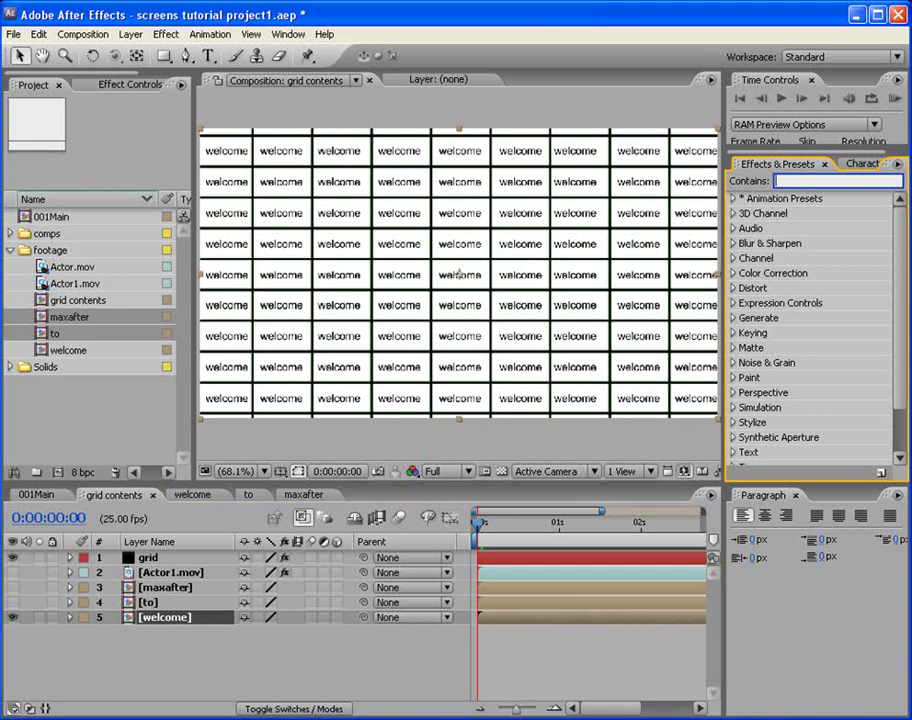
text(vene)
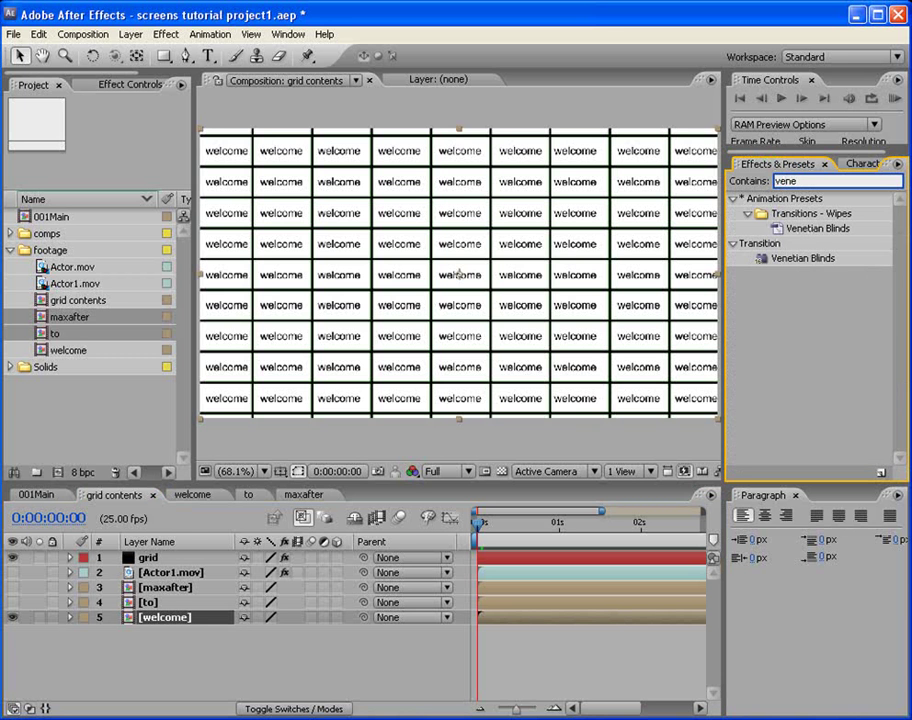
click(800, 229)
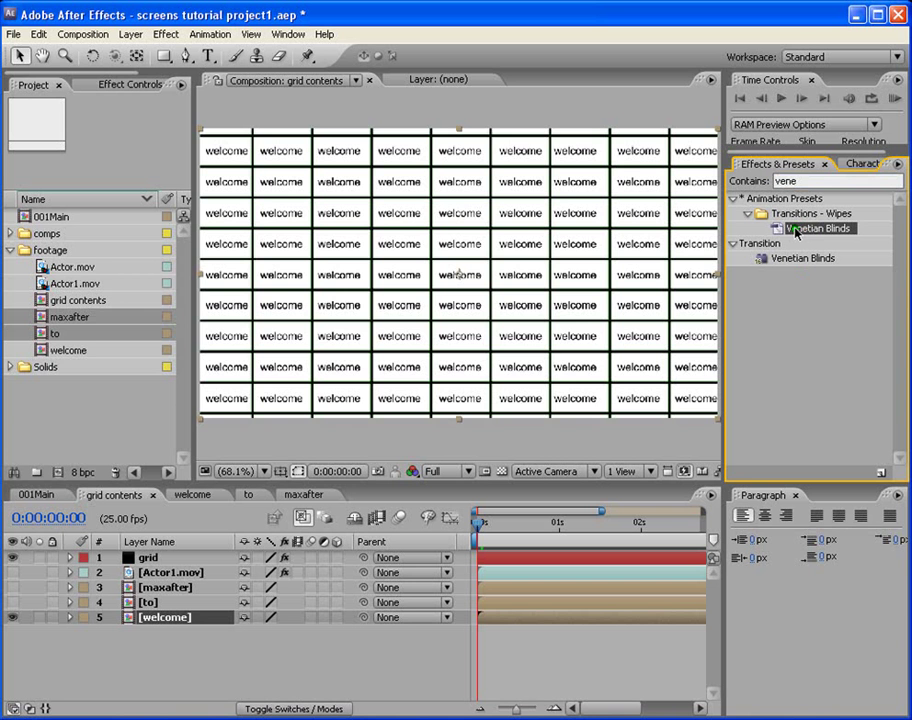
drag(796, 229, 506, 619)
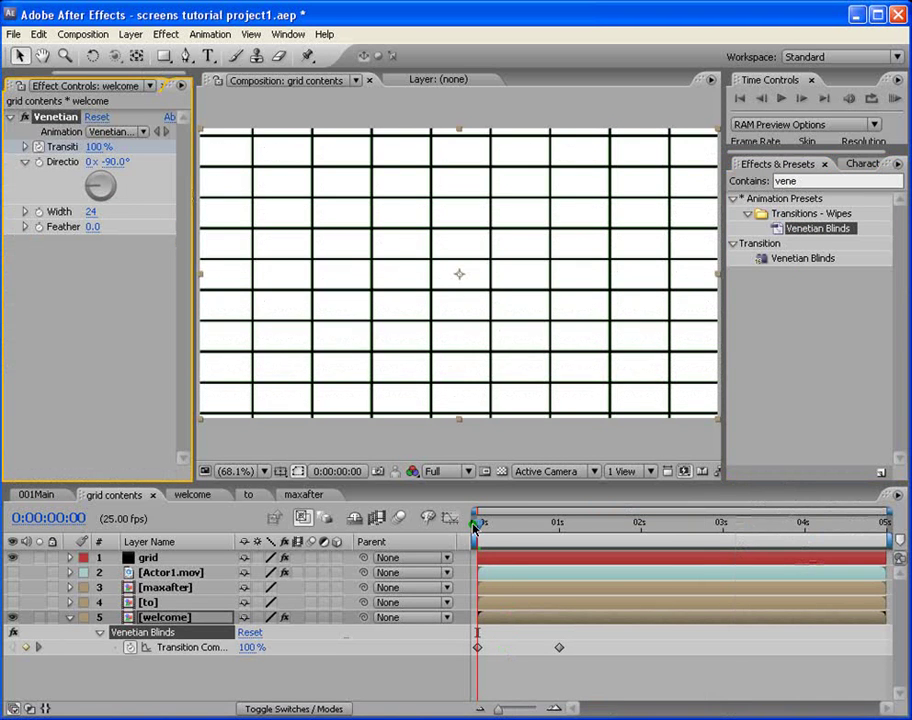
Move the welcome layer's 0% Transition Completion keyframe to 0:00:00:10 and set its Venetian Blinds width to 4
drag(475, 527, 508, 539)
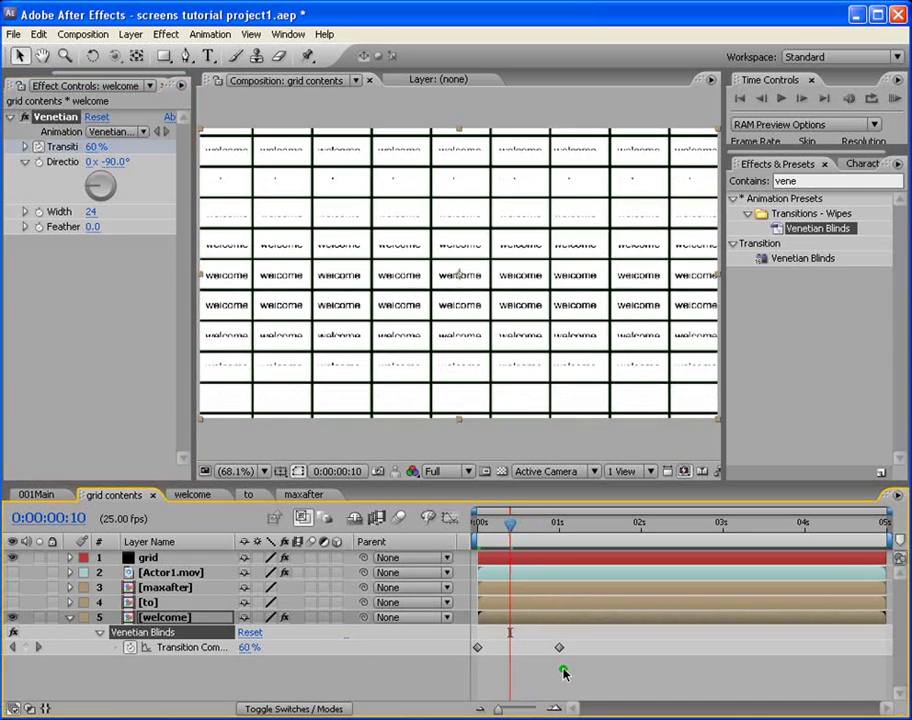
drag(559, 647, 510, 647)
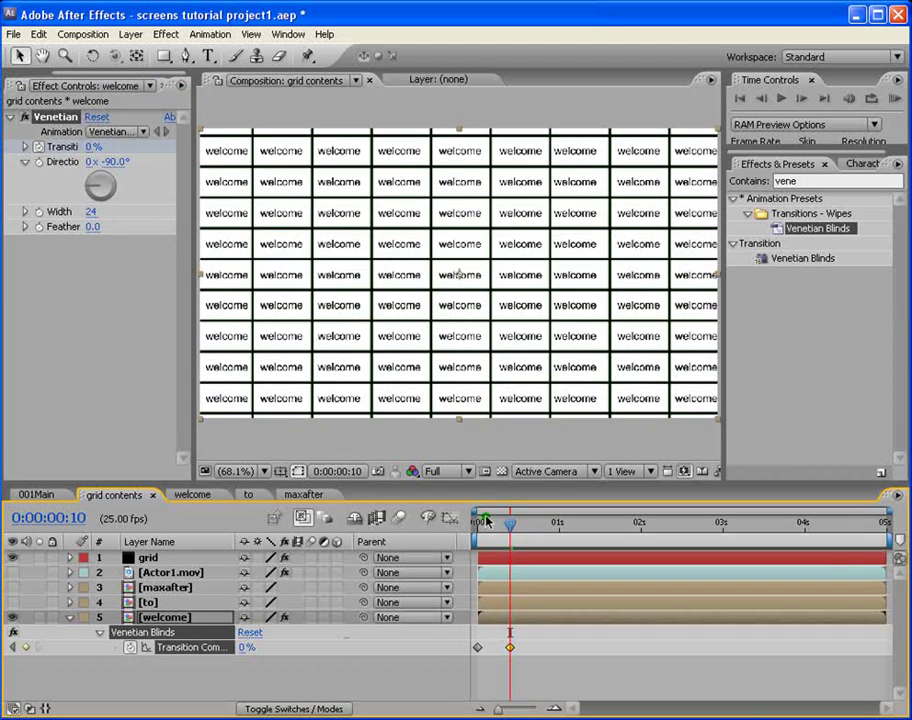
mouse_move(485, 521)
mouse_down()
mouse_move(501, 523)
mouse_move(493, 523)
mouse_up()
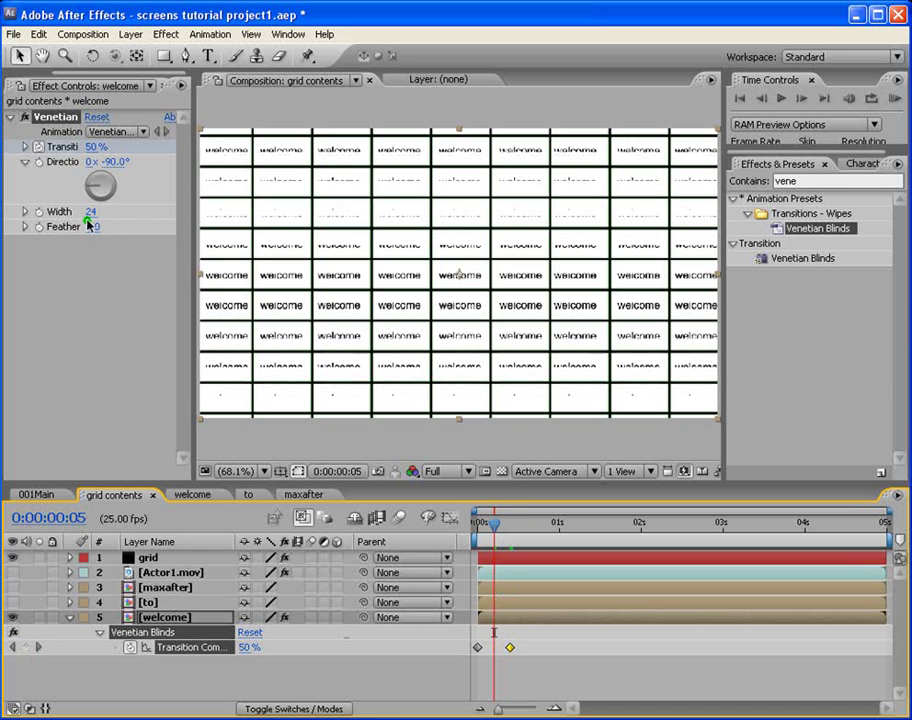
click(89, 213)
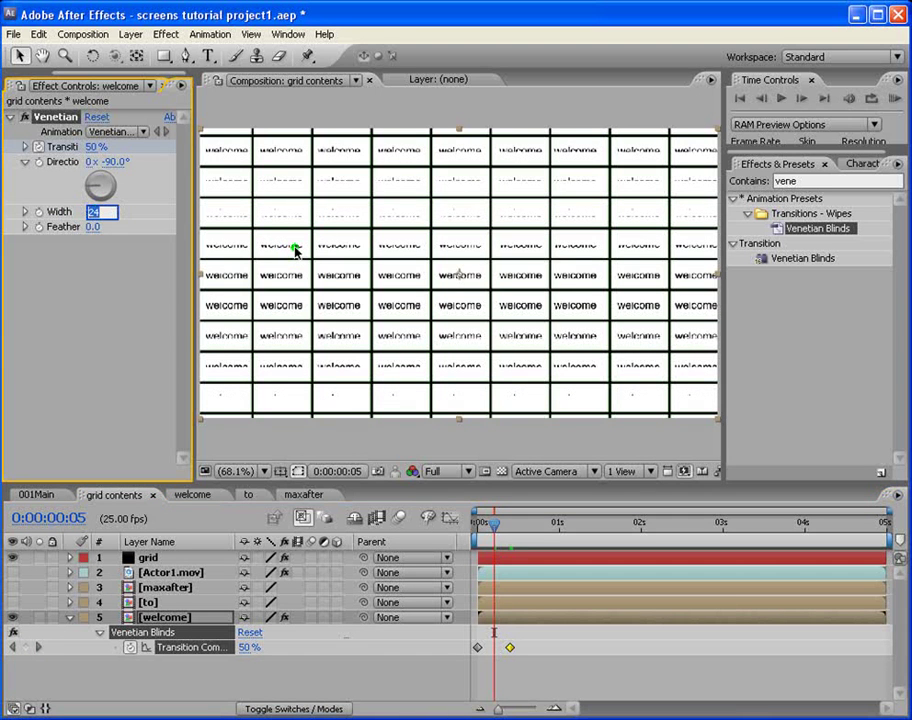
text(4)
key(Return)
Copy welcome's 0% Transition Completion keyframe to 0:00:01:18 and its 100% keyframe to 0:00:02:03, then nudge the last keyframe one frame earlier
drag(494, 526, 617, 530)
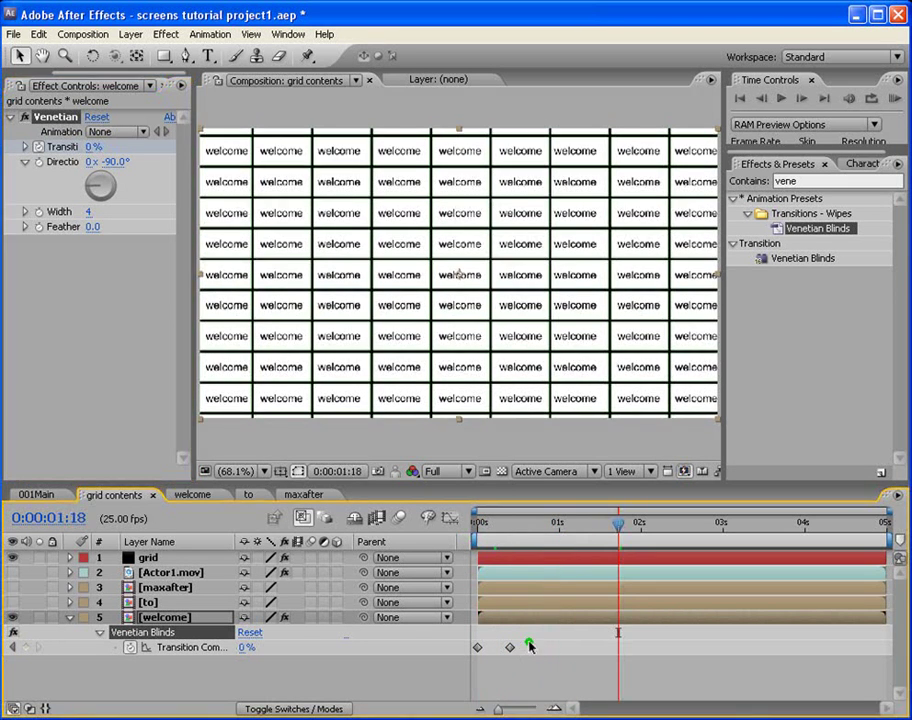
click(509, 648)
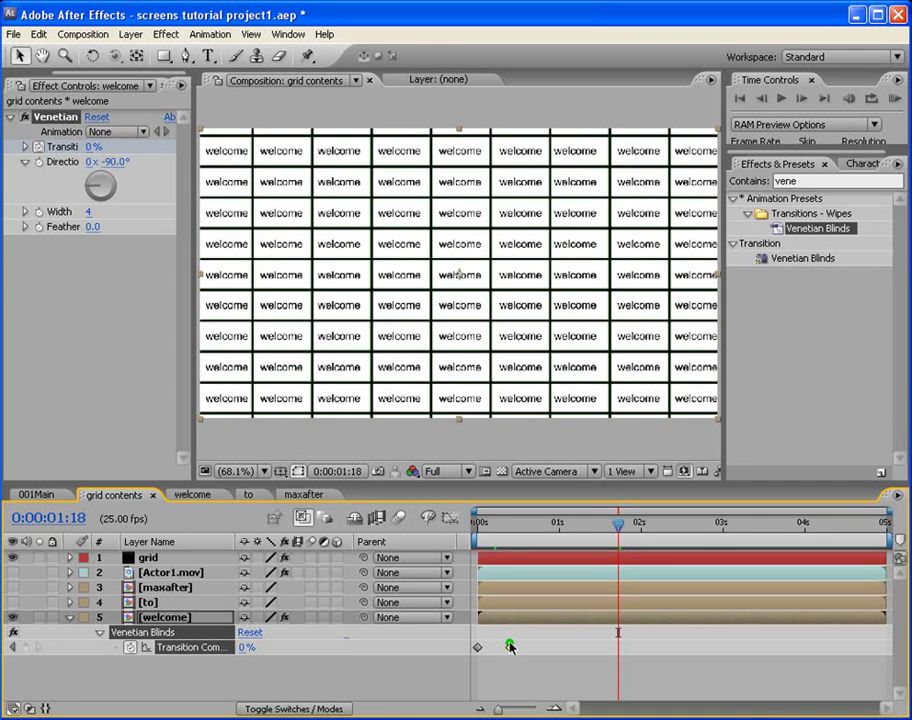
key(ctrl+v)
drag(614, 525, 650, 525)
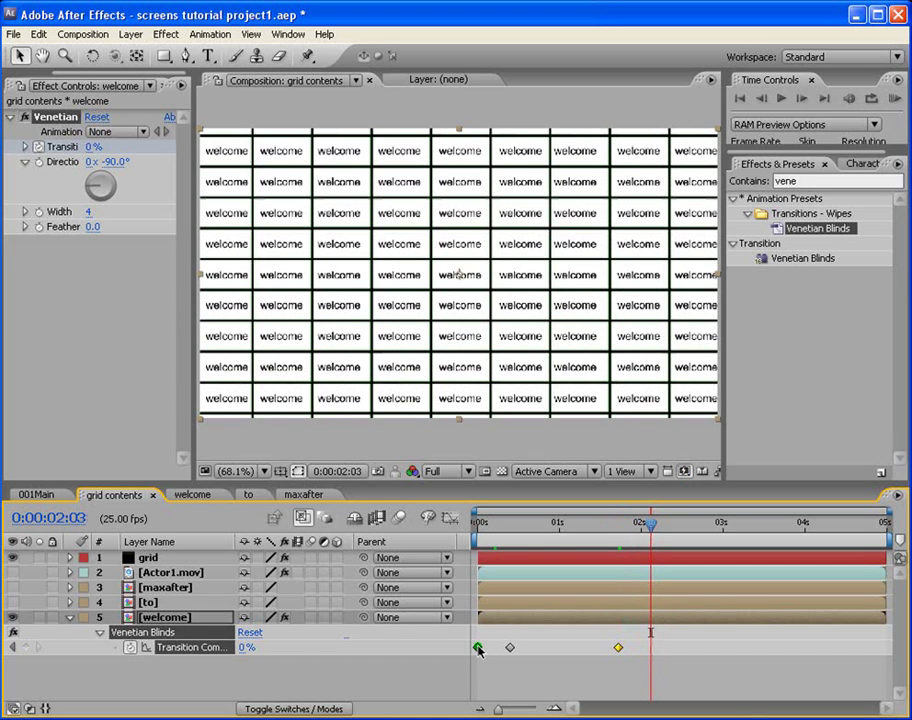
click(478, 647)
key(ctrl+v)
drag(607, 527, 642, 580)
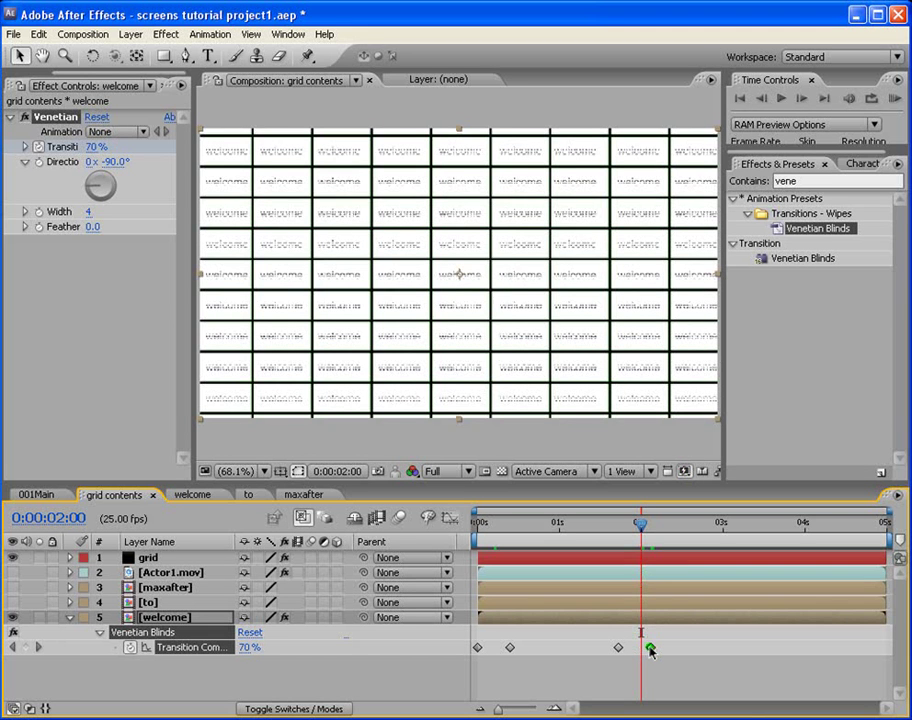
drag(651, 648, 648, 648)
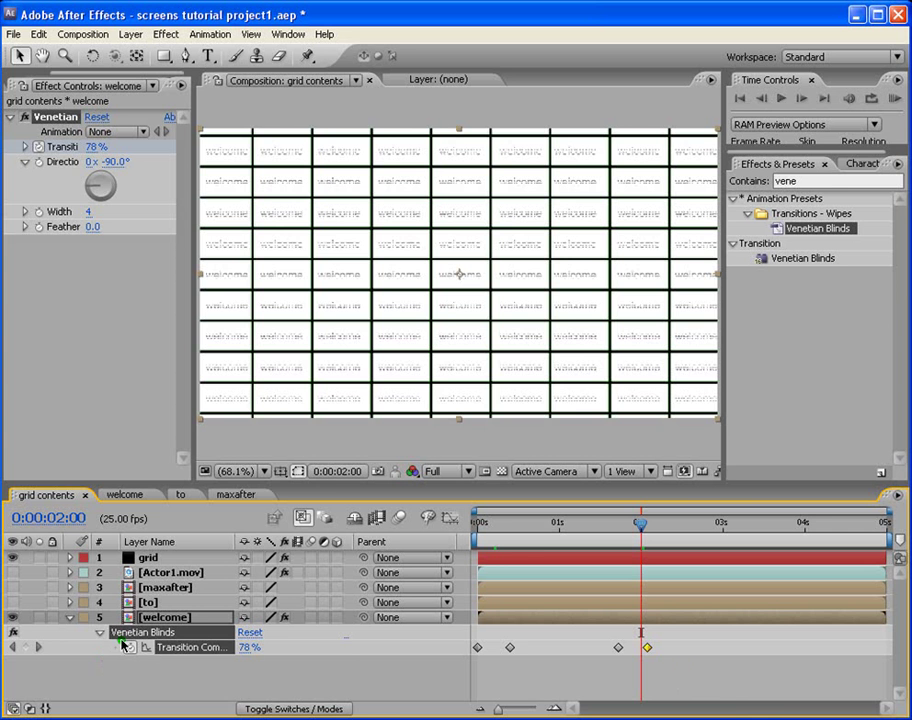
Reveal all Venetian Blinds properties of the welcome layer and enlarge the timeline area to show them
click(100, 634)
click(100, 634)
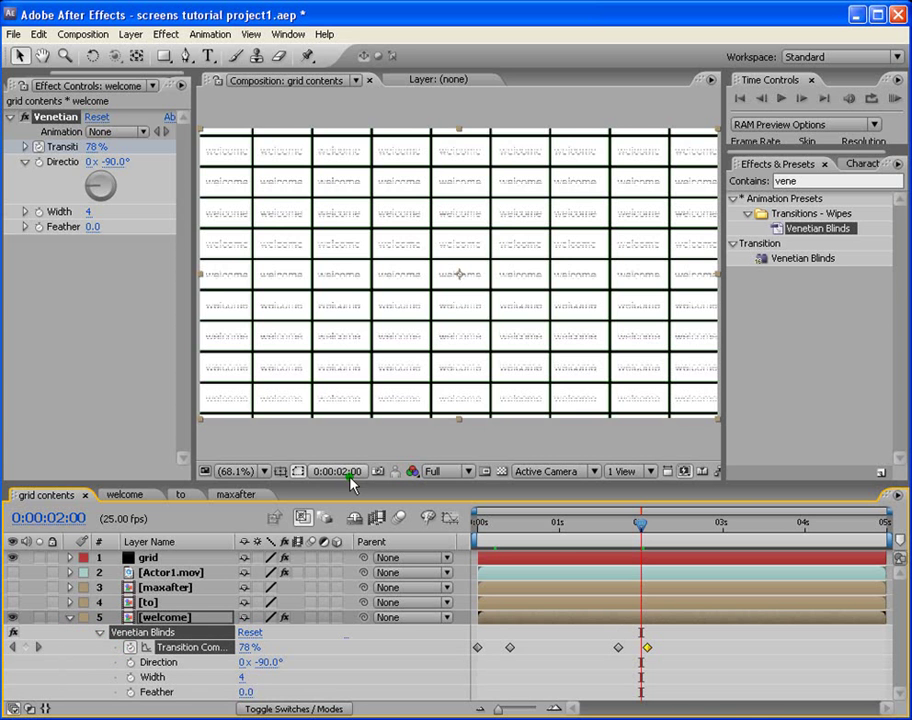
drag(332, 479, 332, 434)
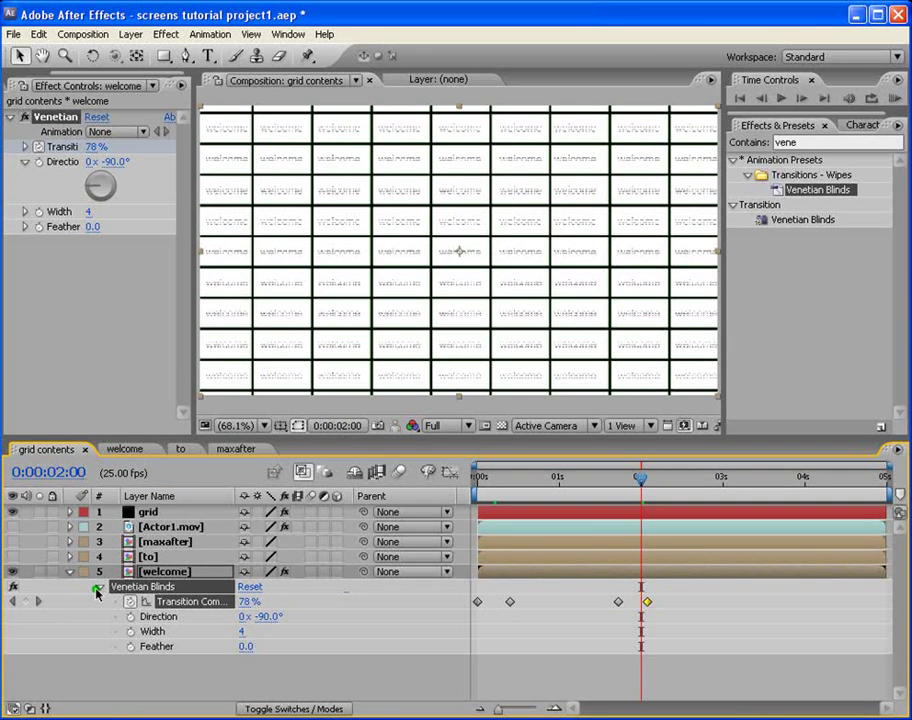
click(155, 648)
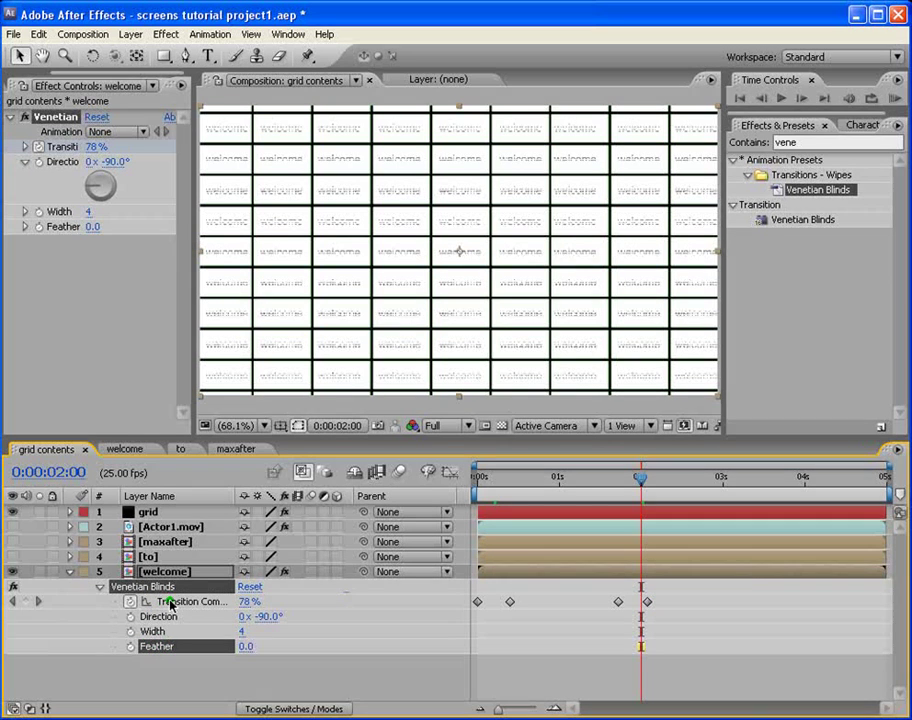
shift+click(170, 603)
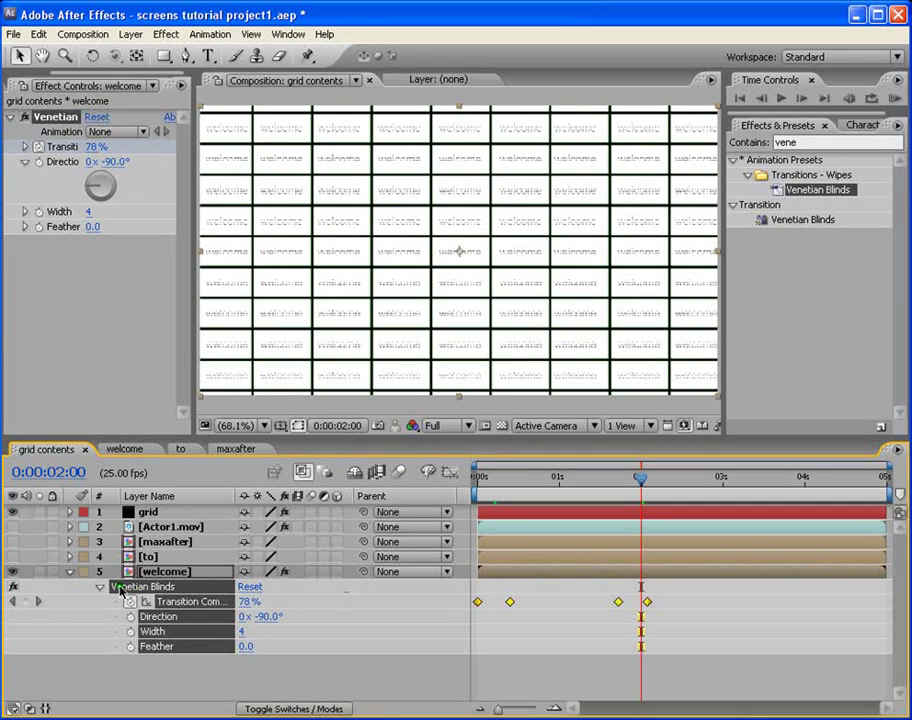
click(134, 661)
click(138, 587)
click(157, 603)
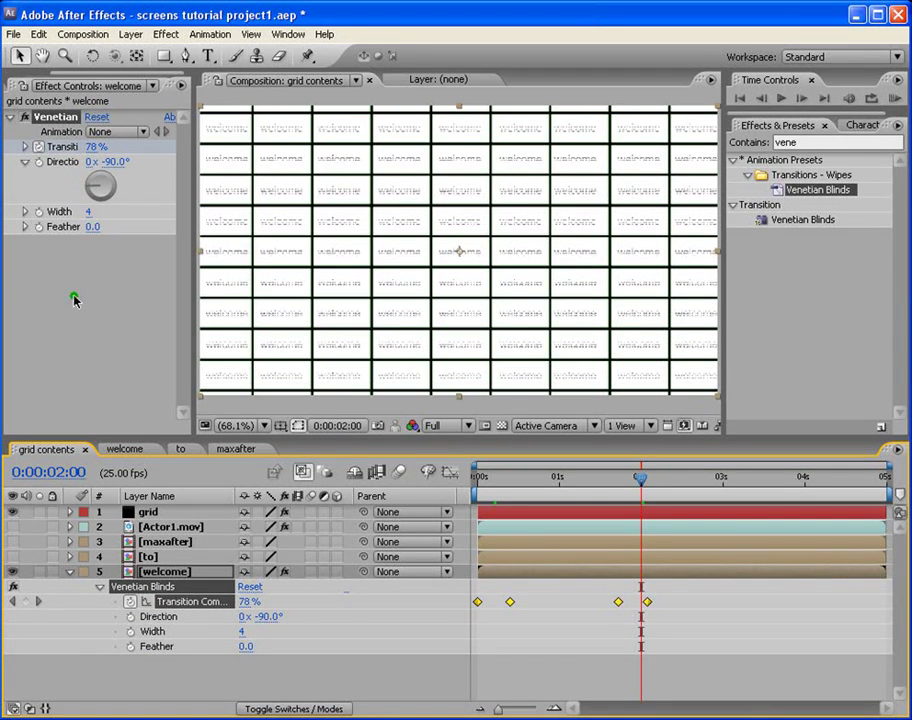
click(144, 689)
Copy the welcome layer's Venetian Blinds Transition Completion, Direction, Width and Feather properties together with their keyframes
click(145, 587)
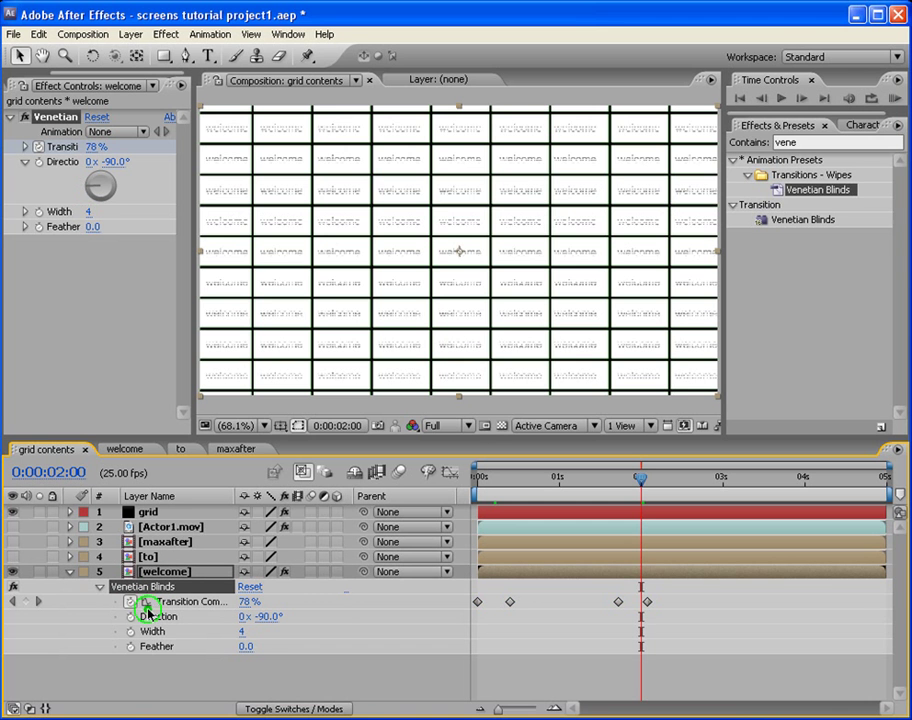
click(167, 650)
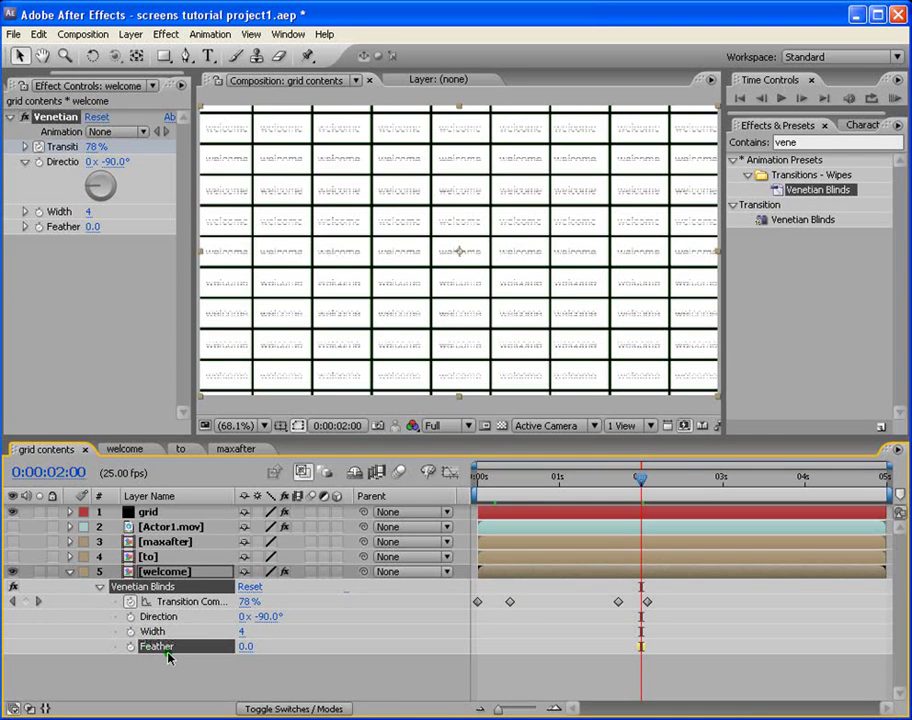
ctrl+click(156, 633)
ctrl+click(160, 617)
ctrl+click(162, 603)
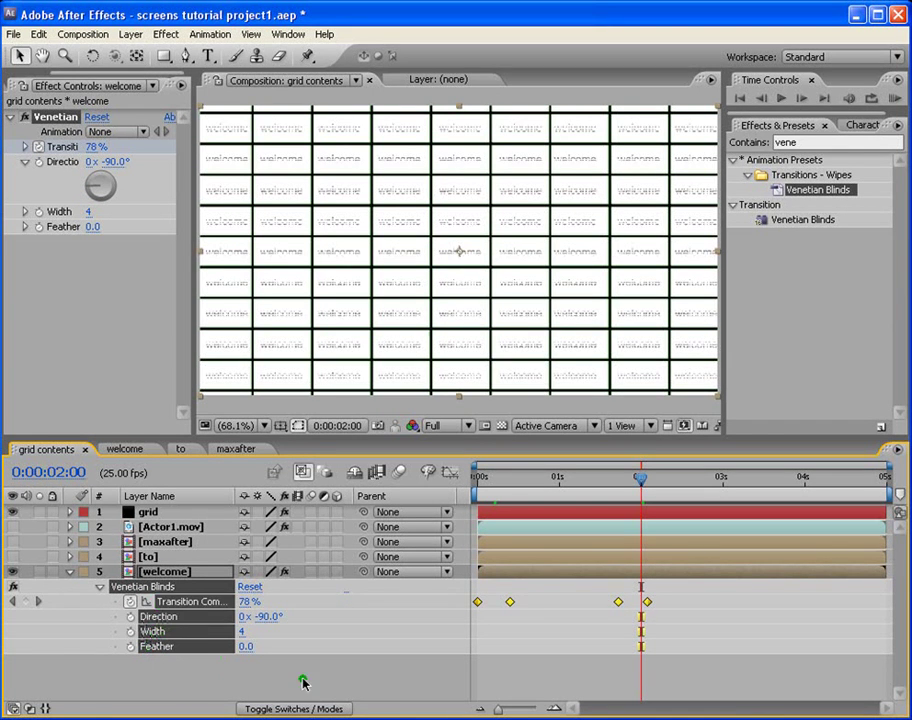
Paste the copied Venetian Blinds animation onto the to, maxafter and Actor1.mov layers at 0:00:00:00
drag(511, 480, 383, 465)
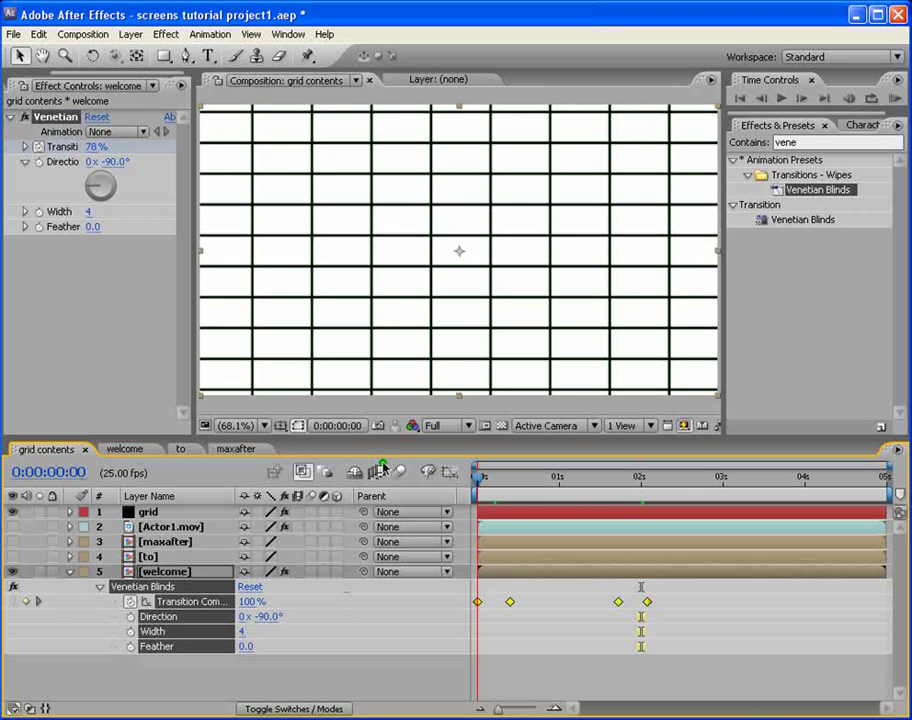
click(490, 556)
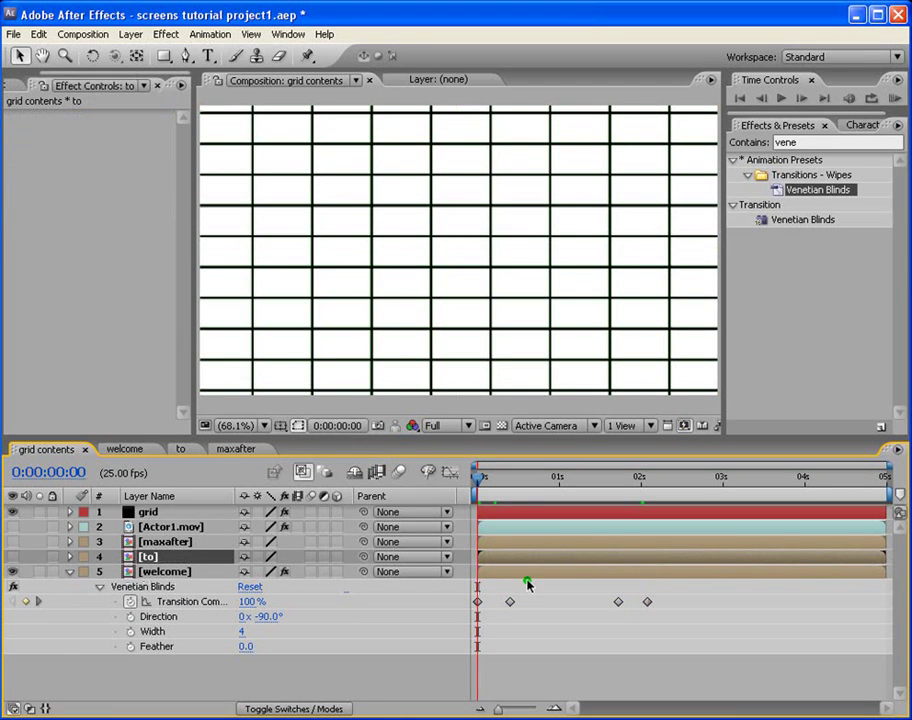
click(491, 542)
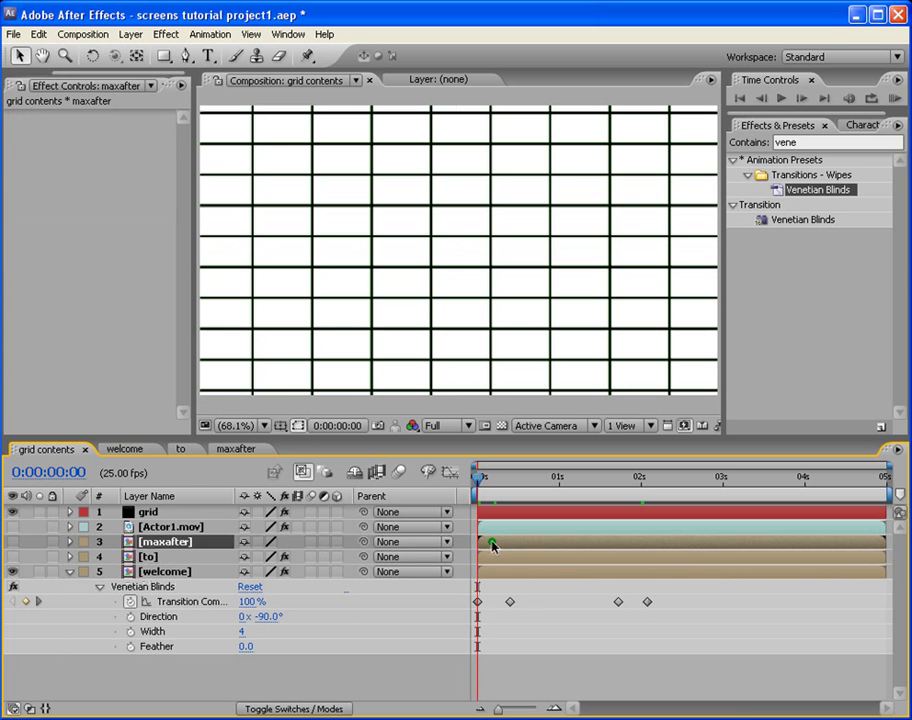
key(ctrl+v)
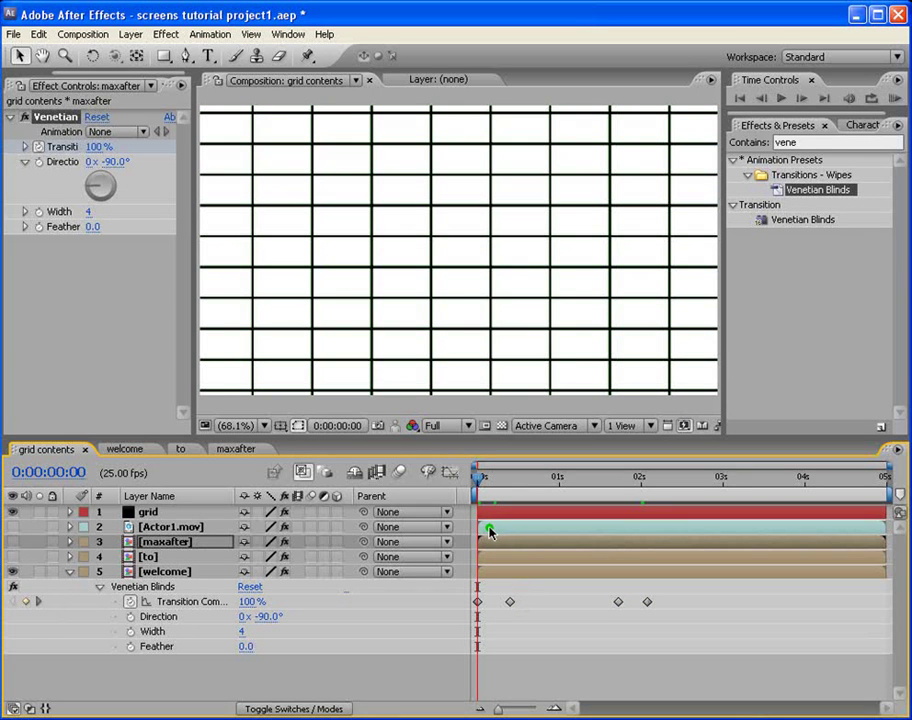
click(489, 530)
key(ctrl+v)
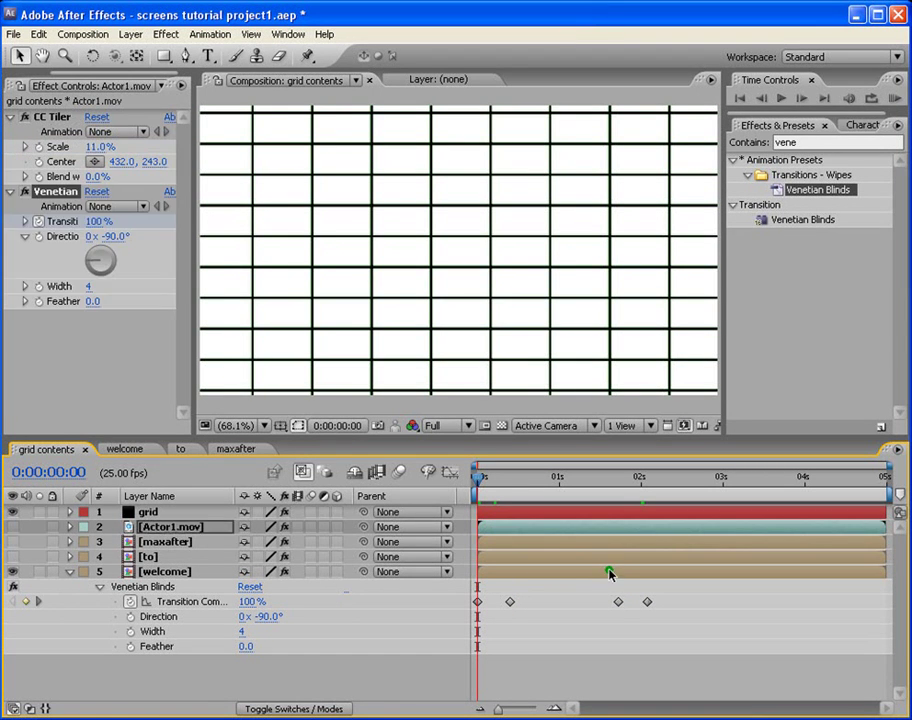
Reveal the keyframes of the Actor1.mov, maxafter and to layers and shift the three layers together to start at welcome's last keyframe
click(490, 557)
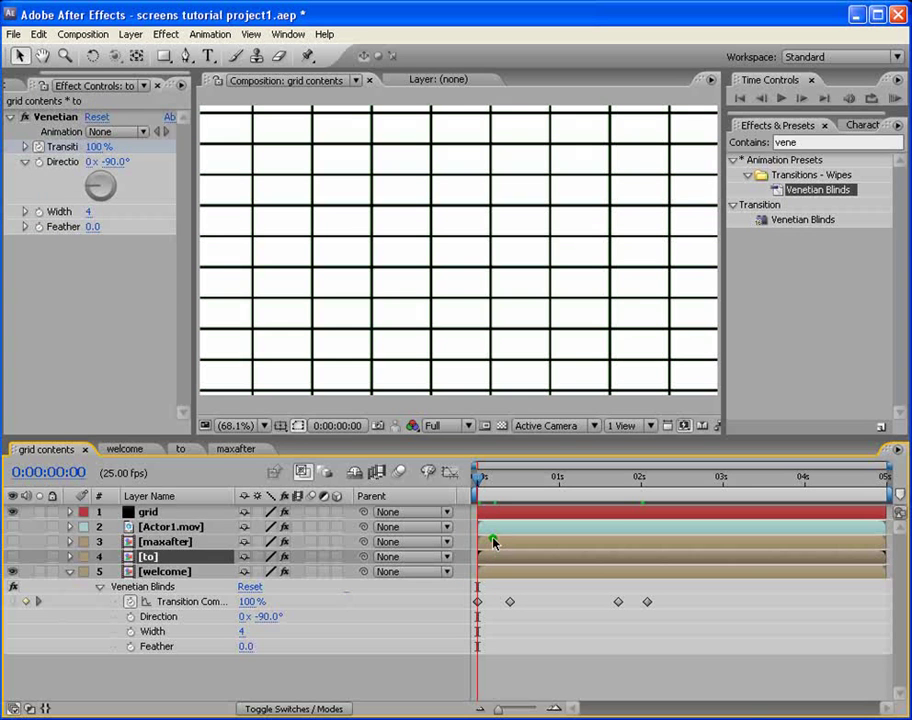
shift+click(490, 531)
drag(487, 559, 633, 574)
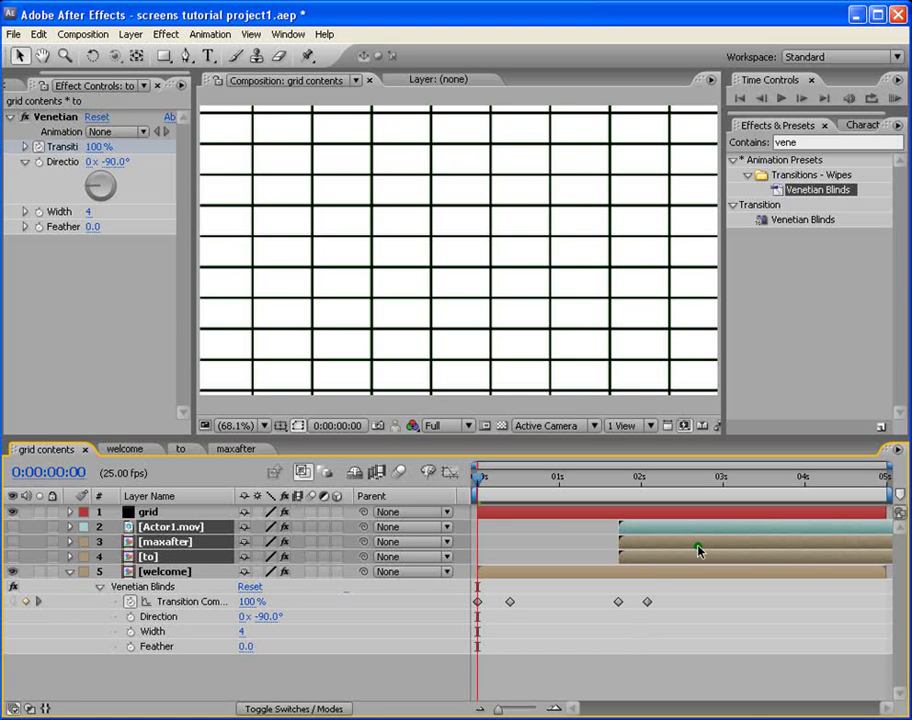
click(642, 557)
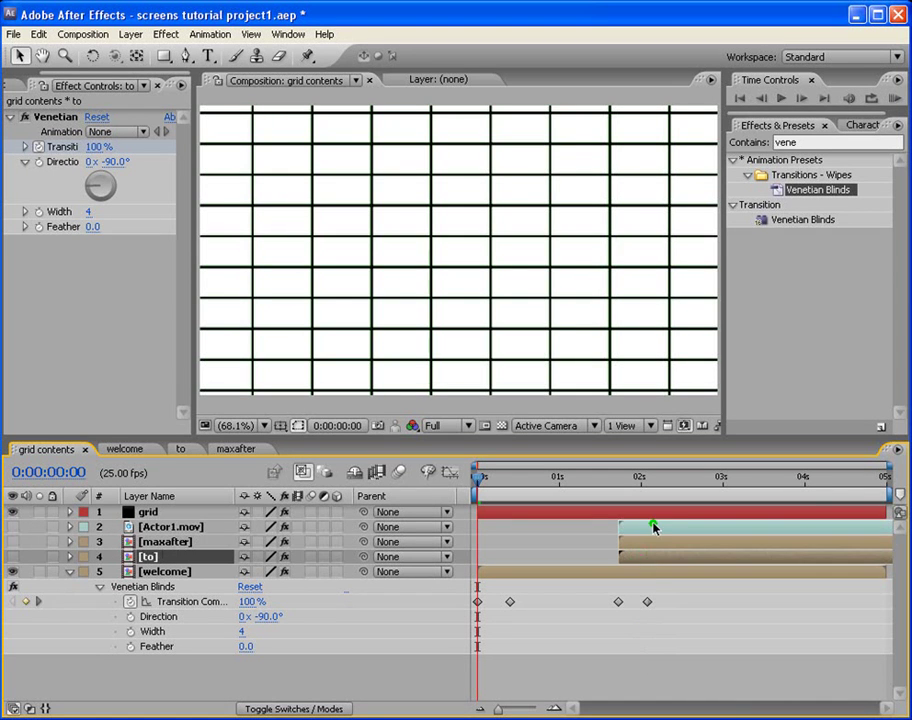
shift+click(653, 527)
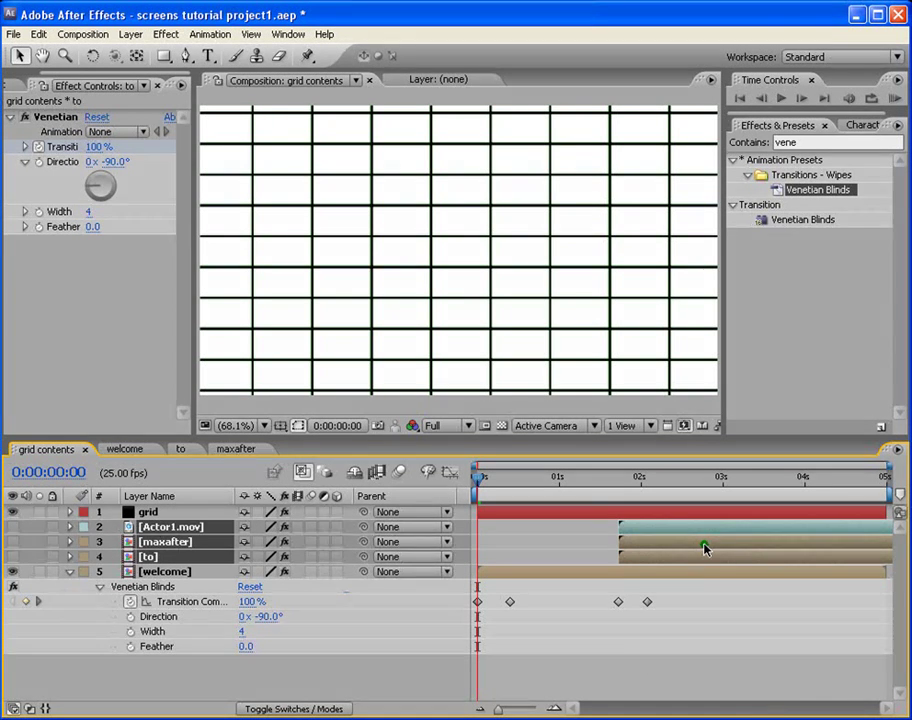
key(ctrl+v)
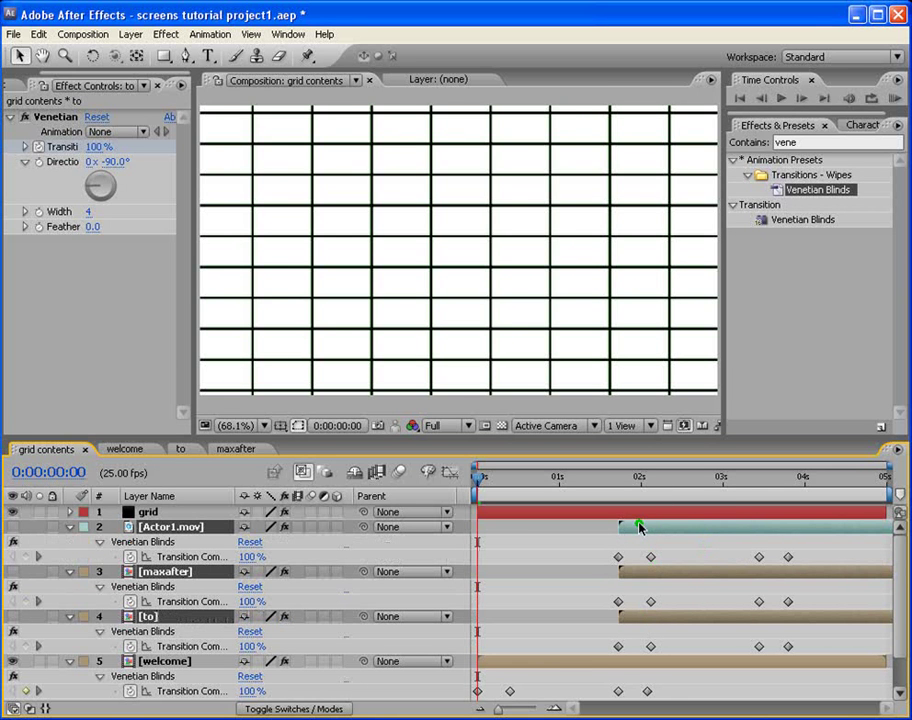
drag(639, 527, 668, 527)
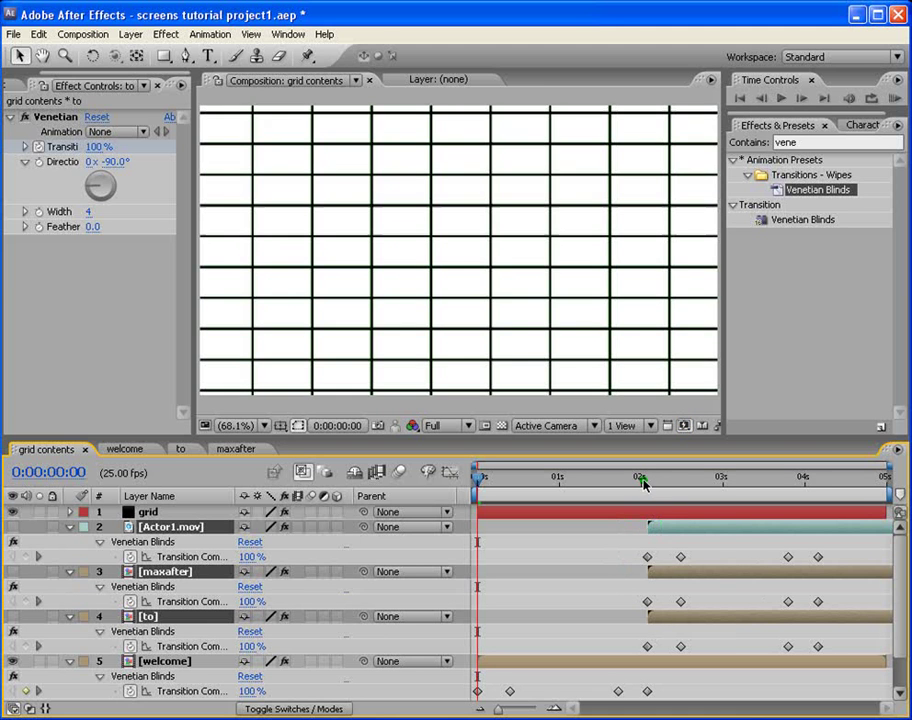
Move the last two Transition Completion keyframes of the maxafter and to layers so the pair starts at 0:00:03:00
click(722, 478)
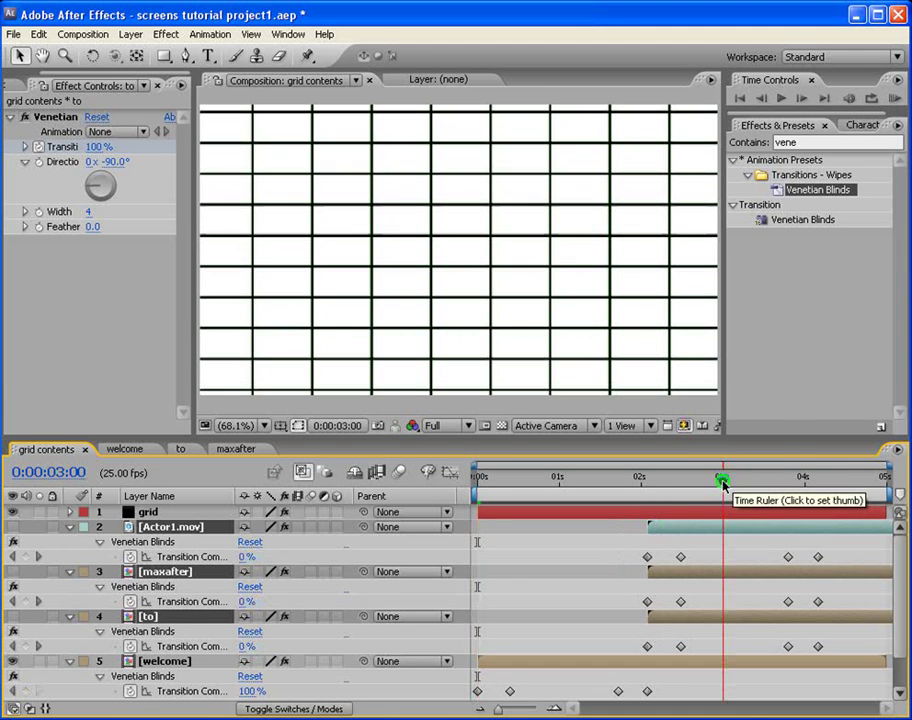
drag(829, 550, 786, 560)
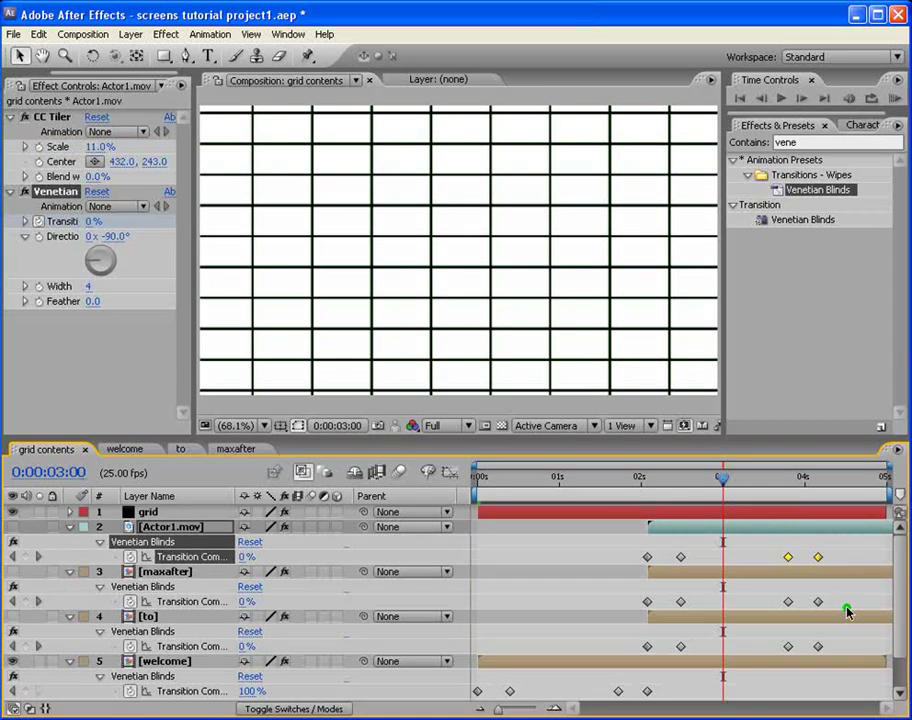
drag(834, 598, 716, 596)
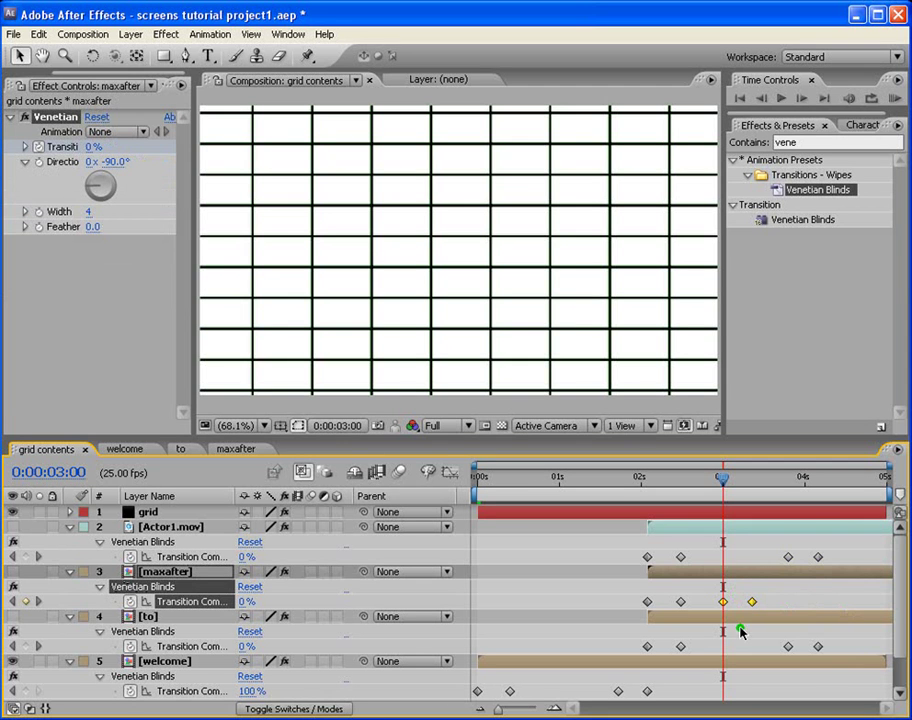
drag(828, 640, 723, 639)
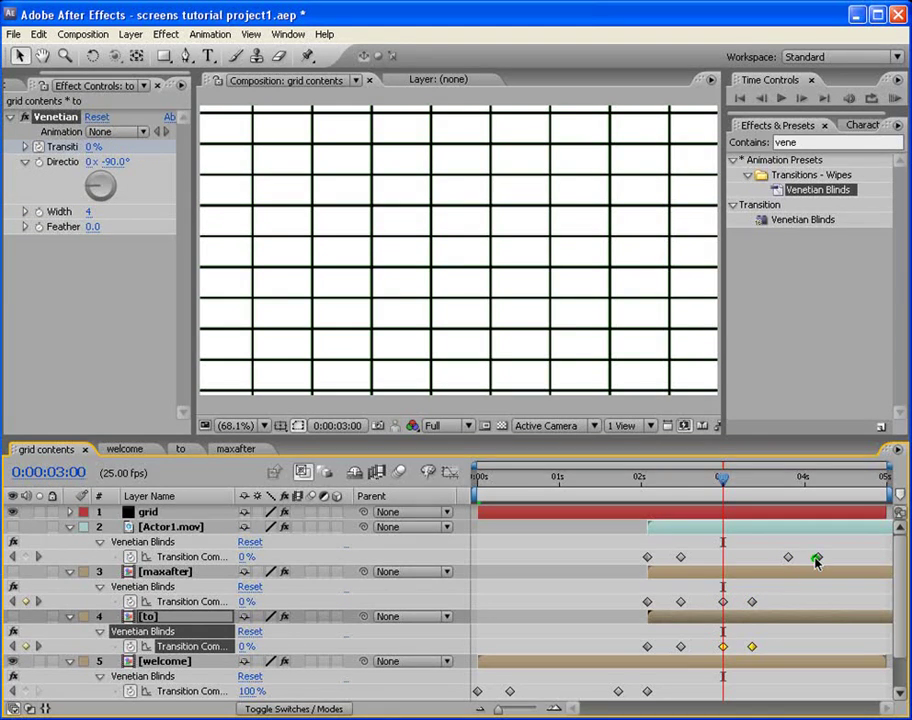
Delete Actor1.mov's last two Transition Completion keyframes and collapse the Actor1.mov, maxafter and to layers
drag(839, 551, 774, 560)
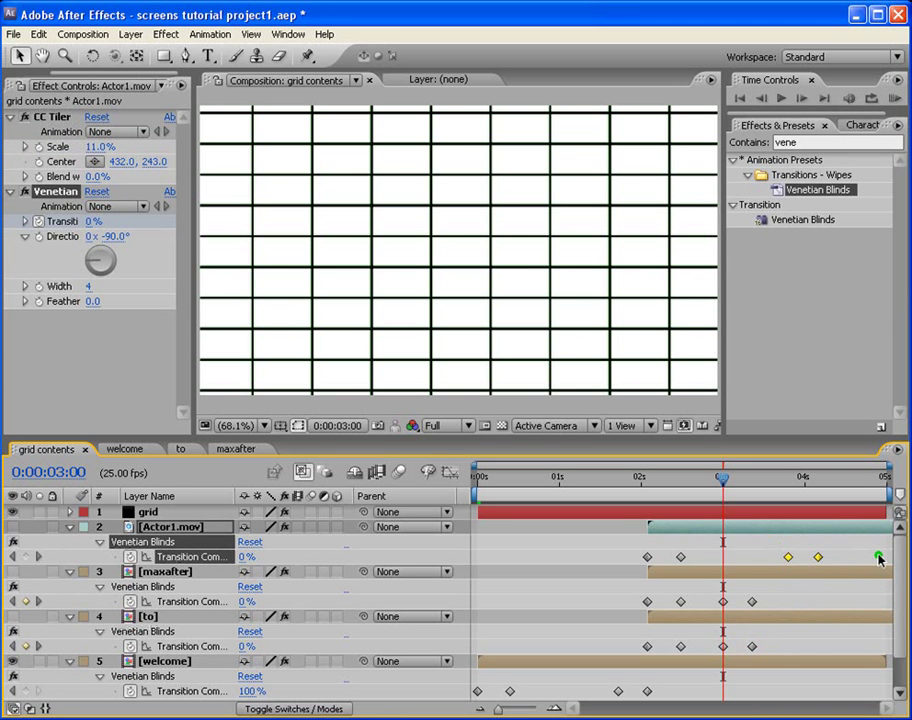
key(Delete)
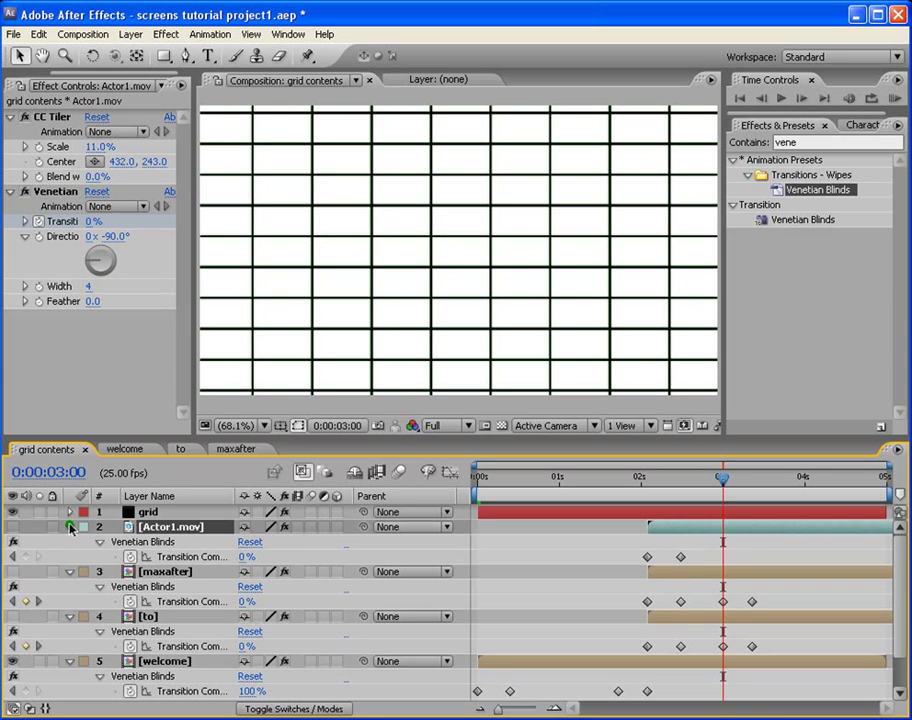
click(69, 527)
click(69, 541)
click(69, 556)
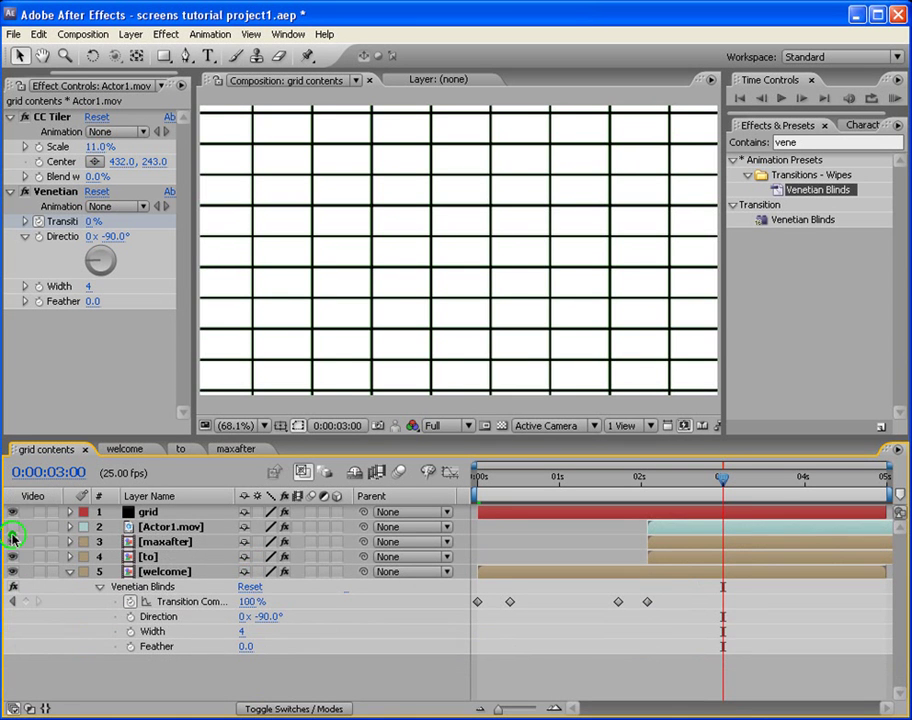
Make the Actor1.mov, maxafter and to layers visible and start to at welcome's third keyframe and maxafter at to's third keyframe
drag(12, 527, 12, 557)
click(668, 558)
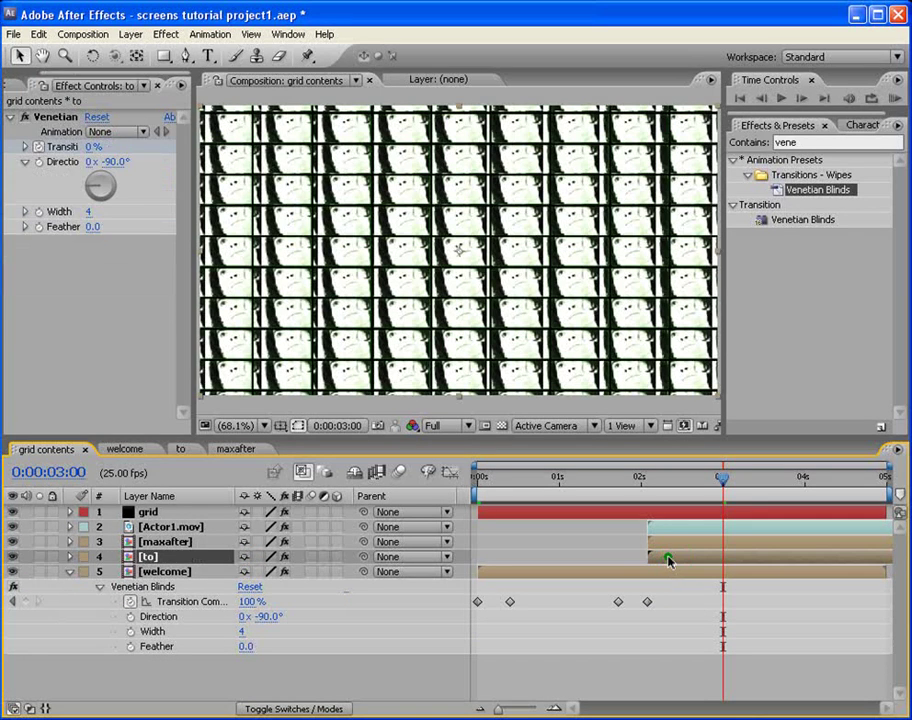
drag(671, 557, 642, 556)
key(u)
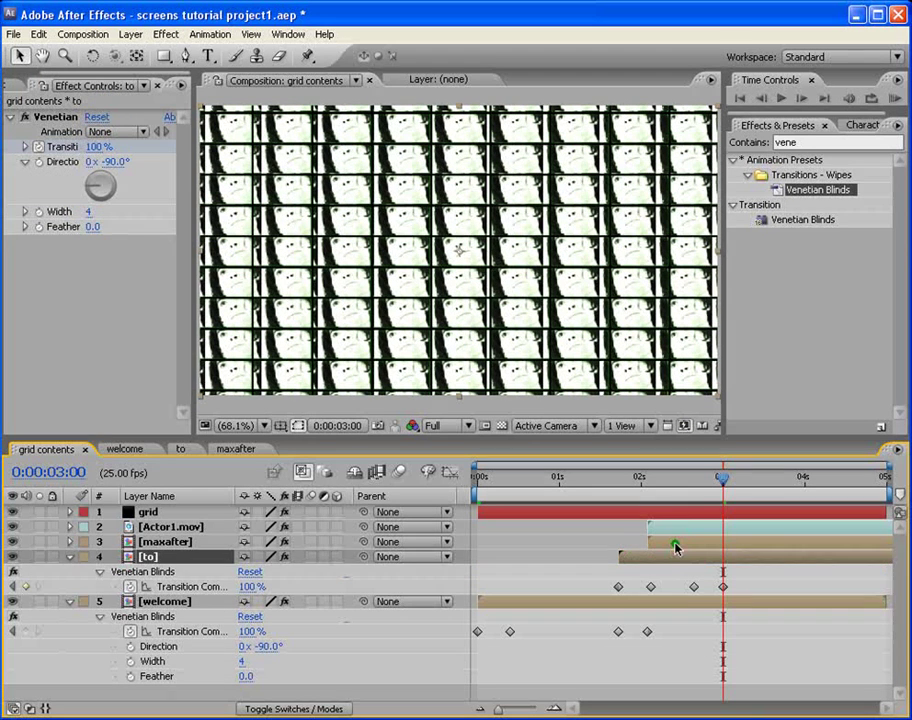
drag(672, 545, 710, 553)
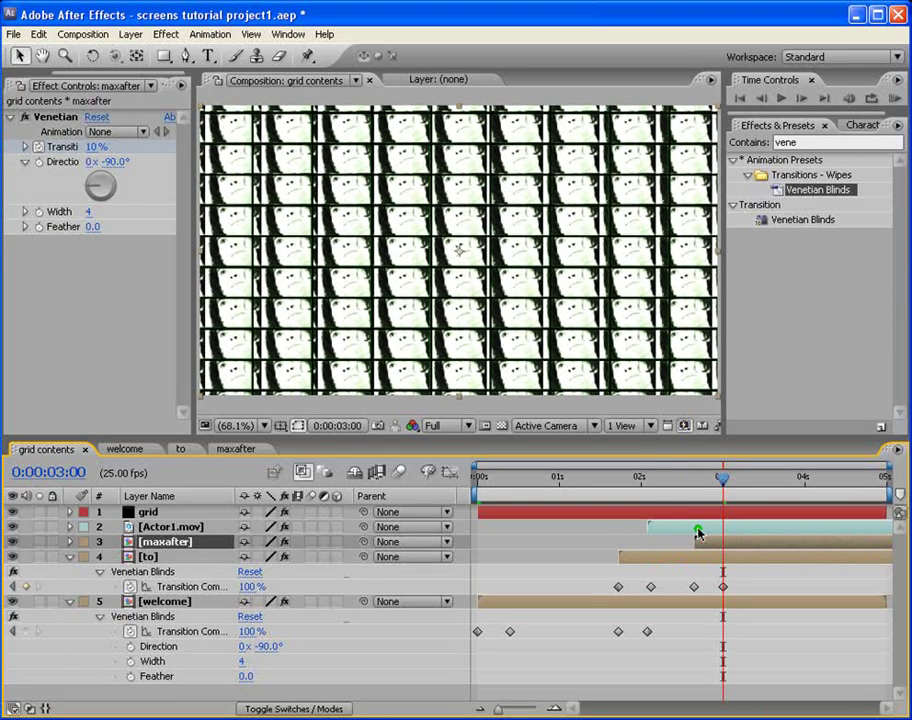
Align Actor1.mov's two Transition Completion keyframes with maxafter's last two keyframes and preview the sequence in grid contents
click(710, 531)
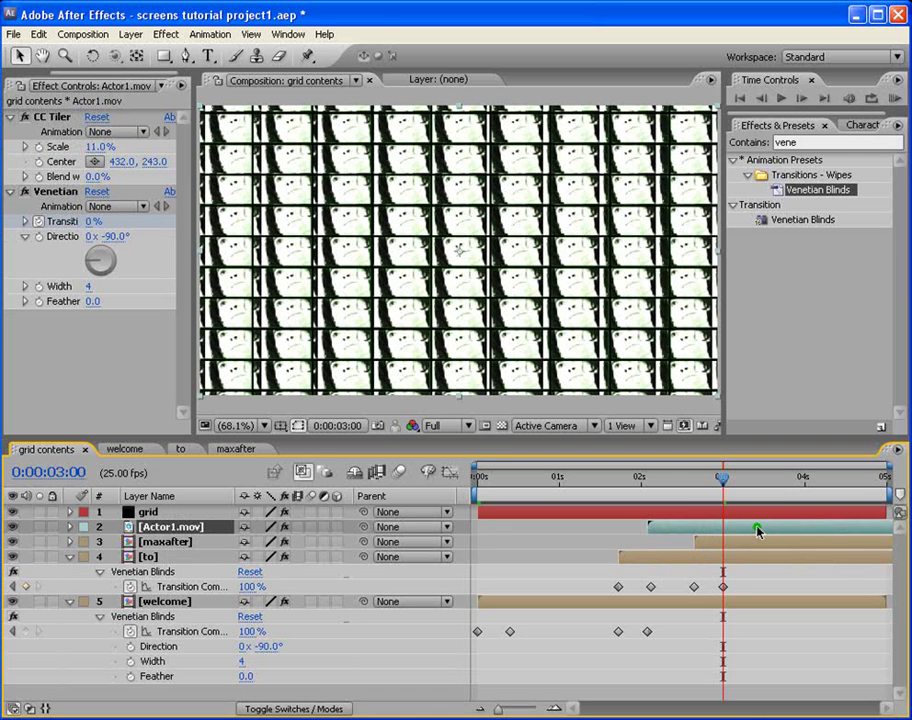
key(u)
drag(713, 525, 774, 558)
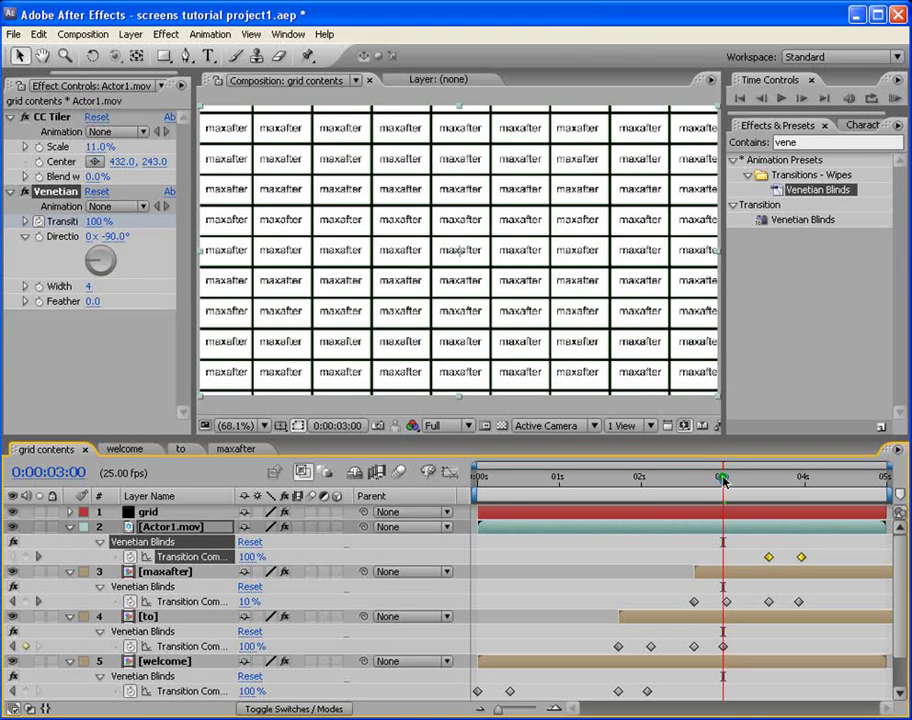
click(501, 479)
drag(501, 479, 798, 533)
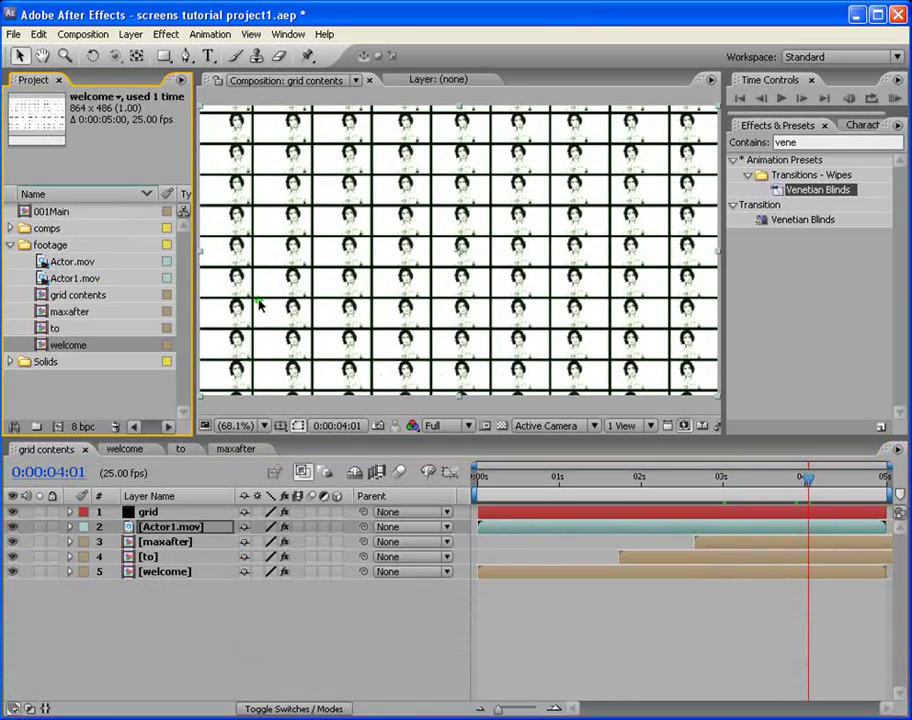
Create a new composition from grid contents and place the Actor1.mov footage above the grid contents layer
click(40, 295)
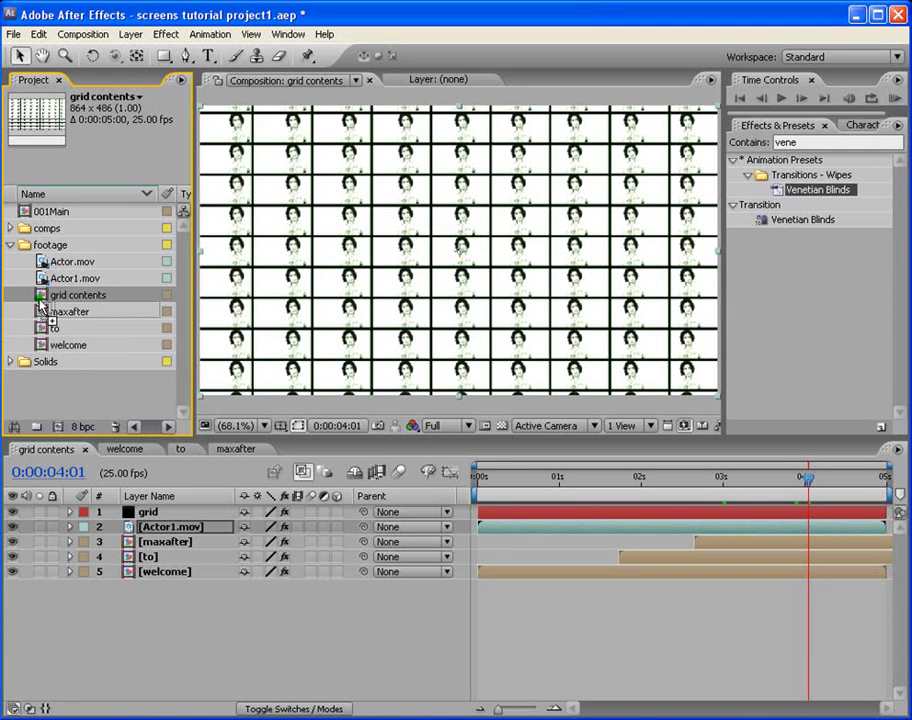
drag(40, 295, 58, 425)
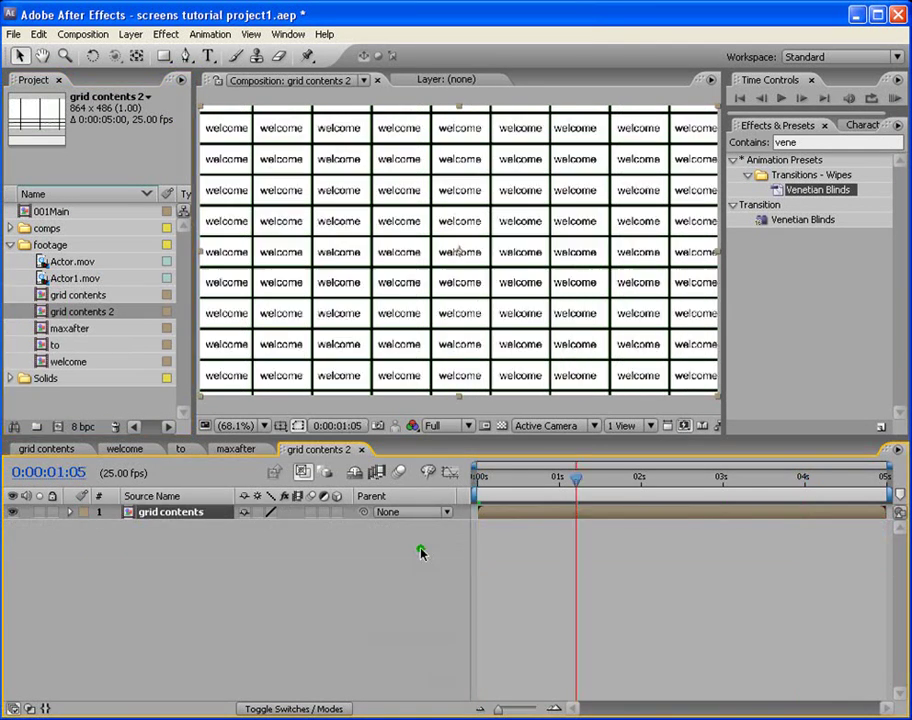
click(62, 280)
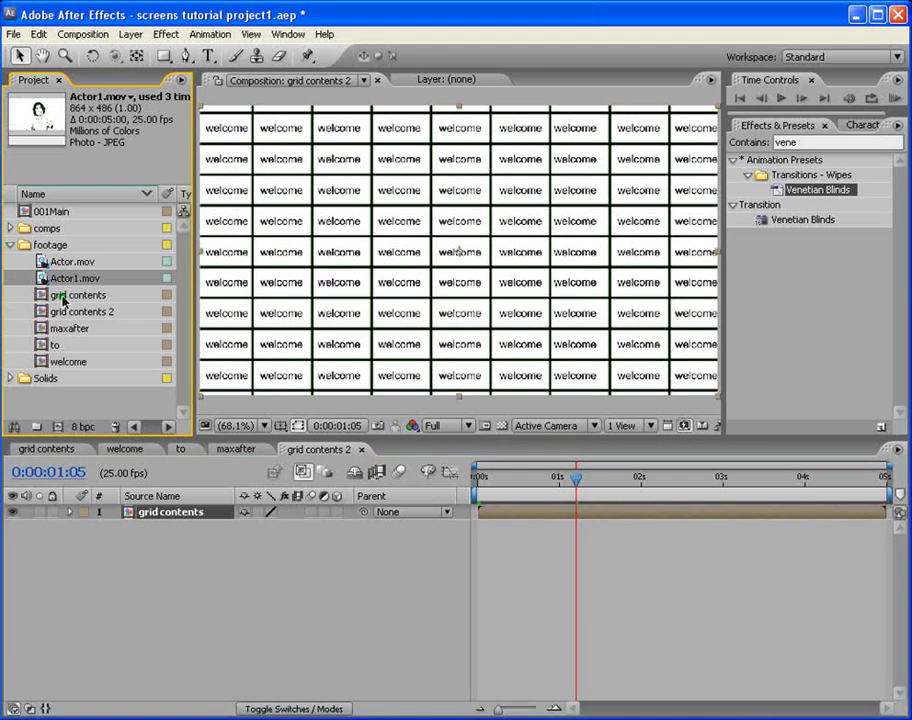
drag(62, 280, 105, 520)
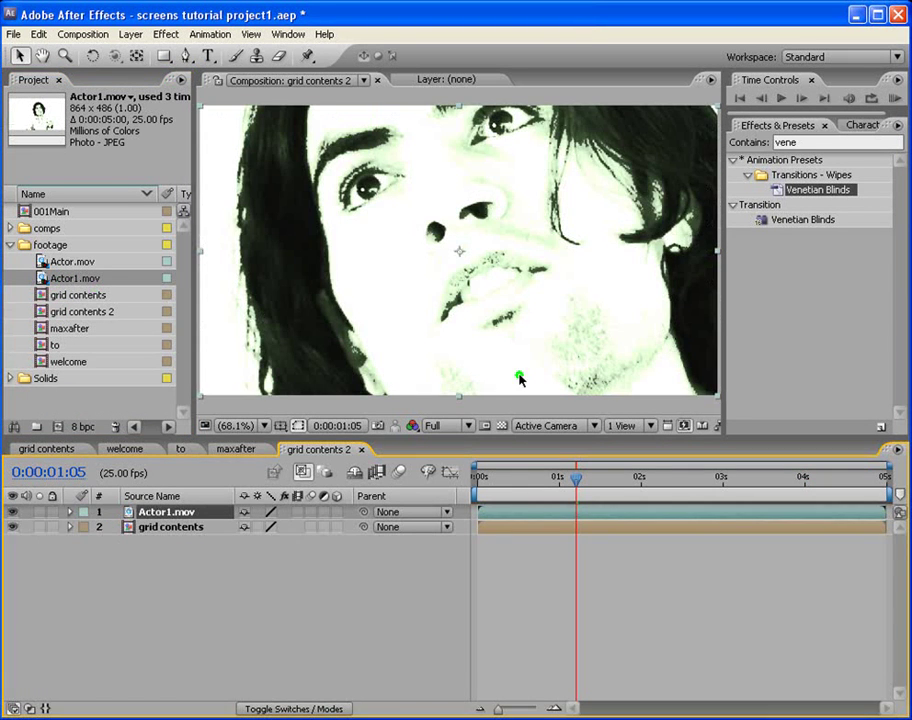
drag(531, 481, 601, 482)
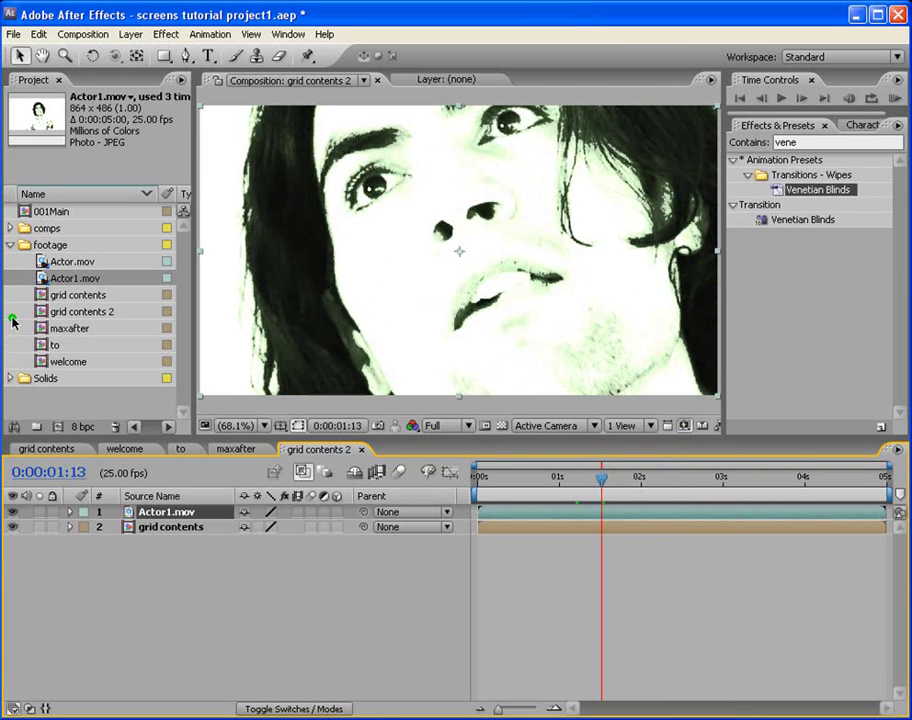
click(60, 263)
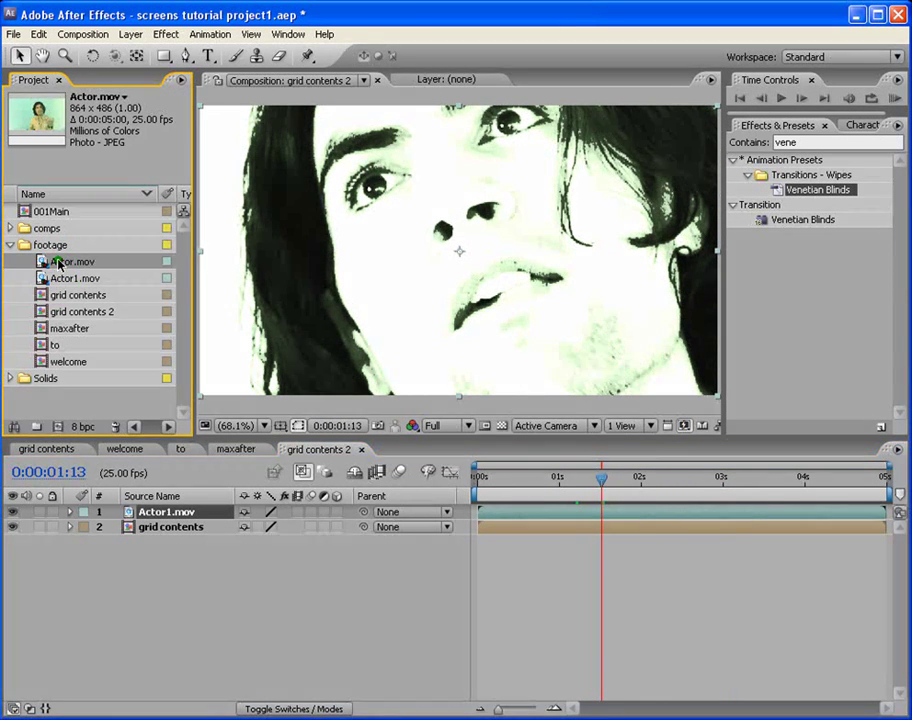
drag(58, 263, 71, 515)
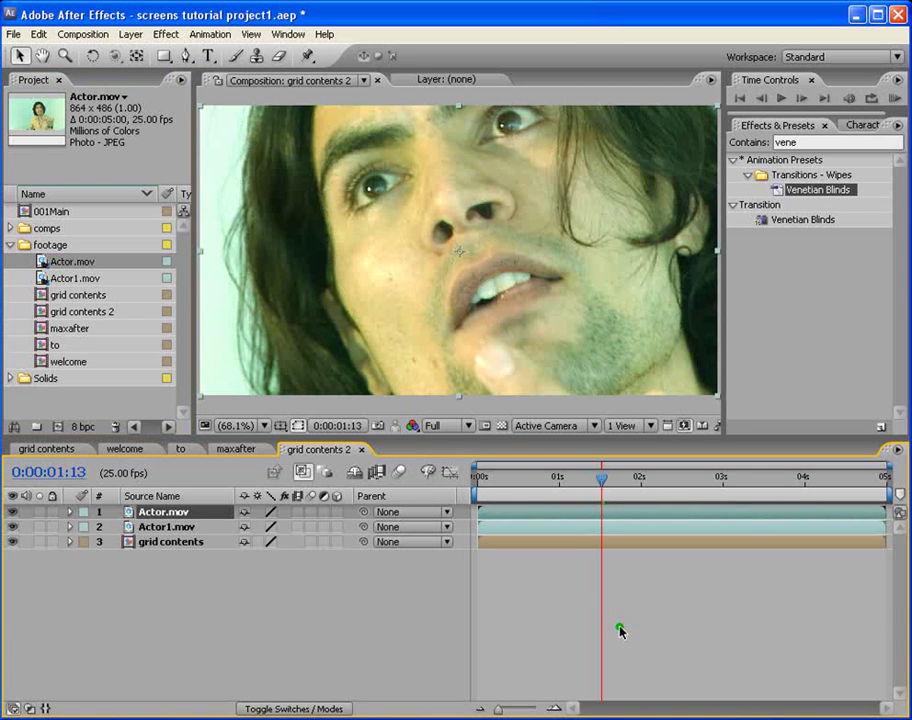
drag(505, 490, 567, 543)
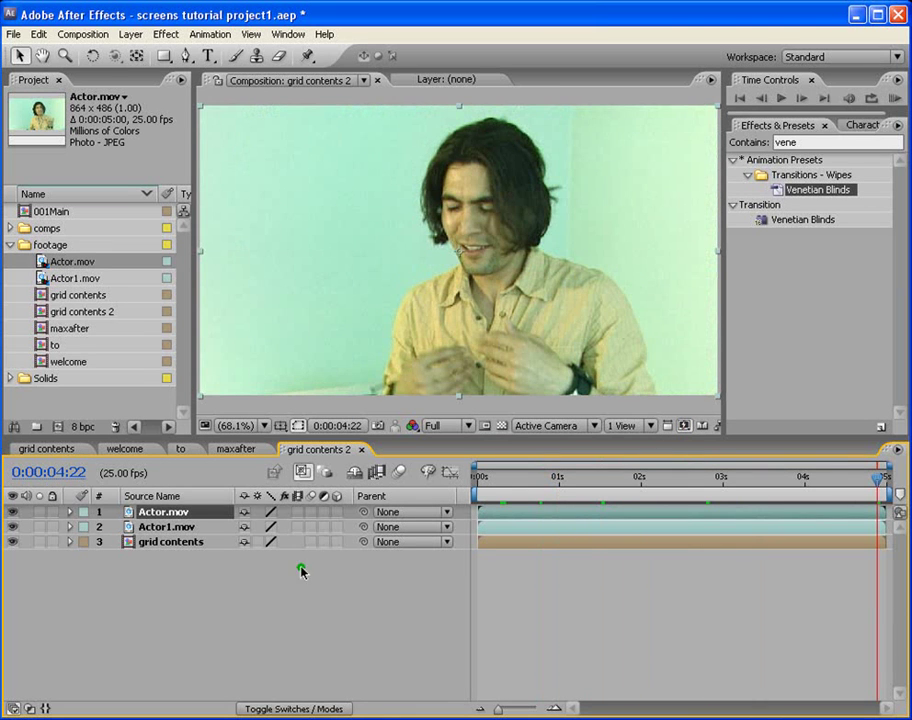
key(Delete)
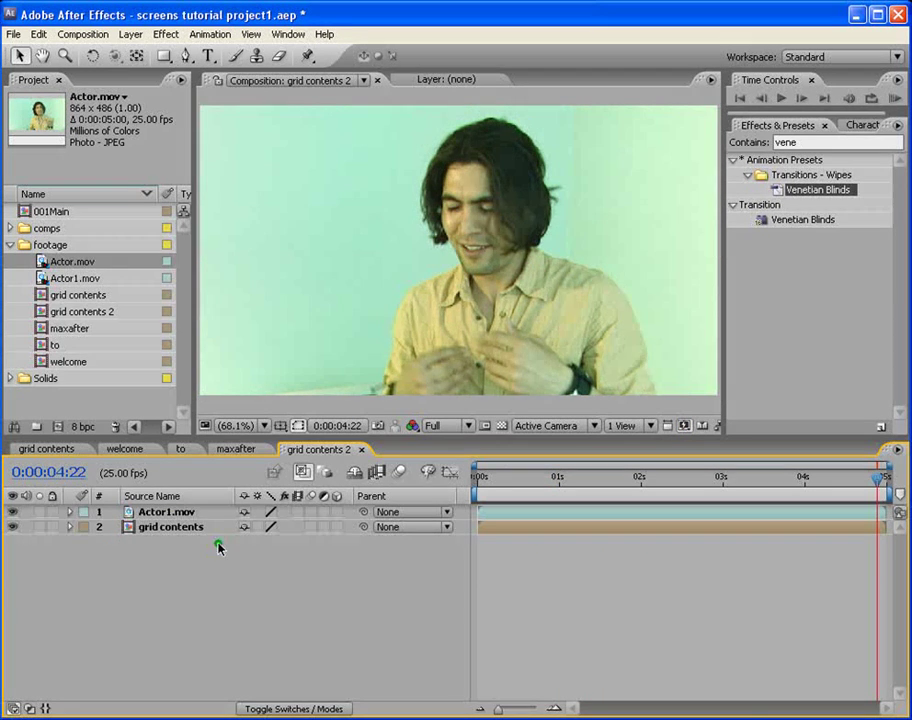
Scale the Actor1.mov layer to 35% and lower its opacity to 80% so the grid shows through
drag(487, 477, 501, 480)
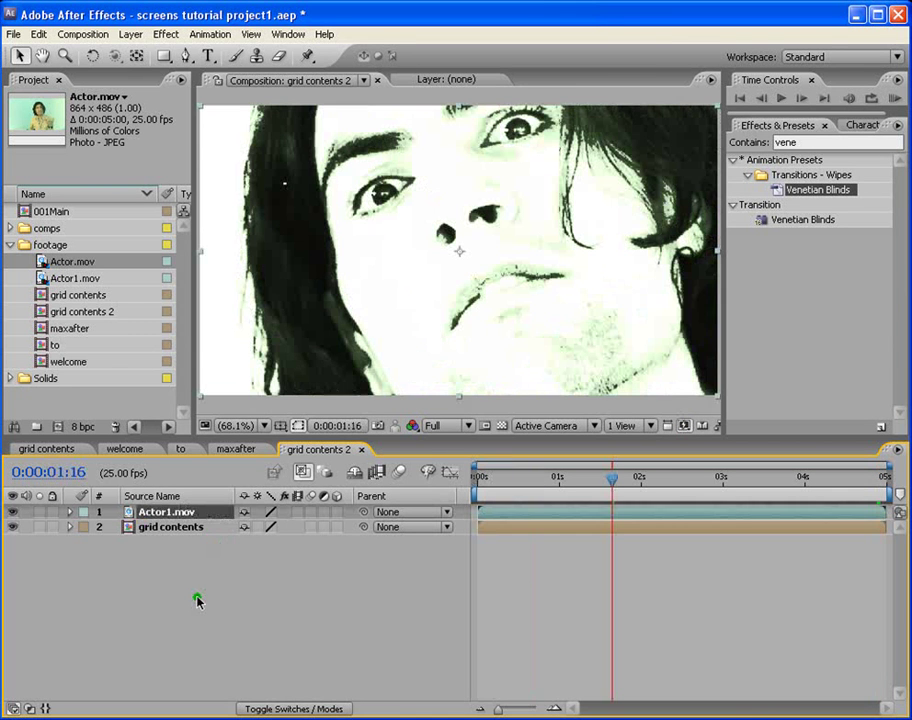
key(s)
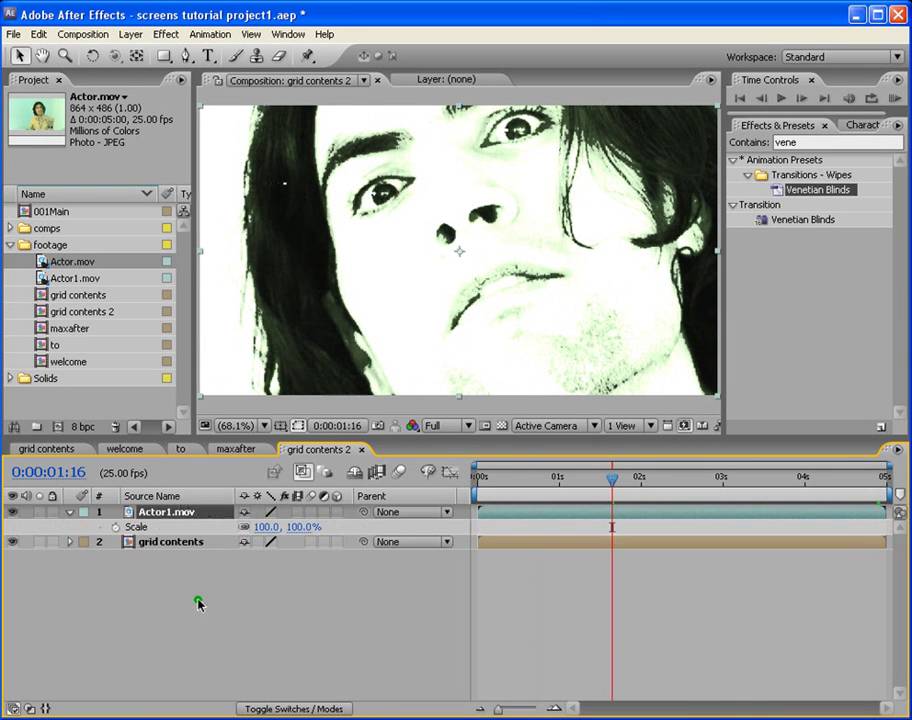
drag(262, 527, 210, 533)
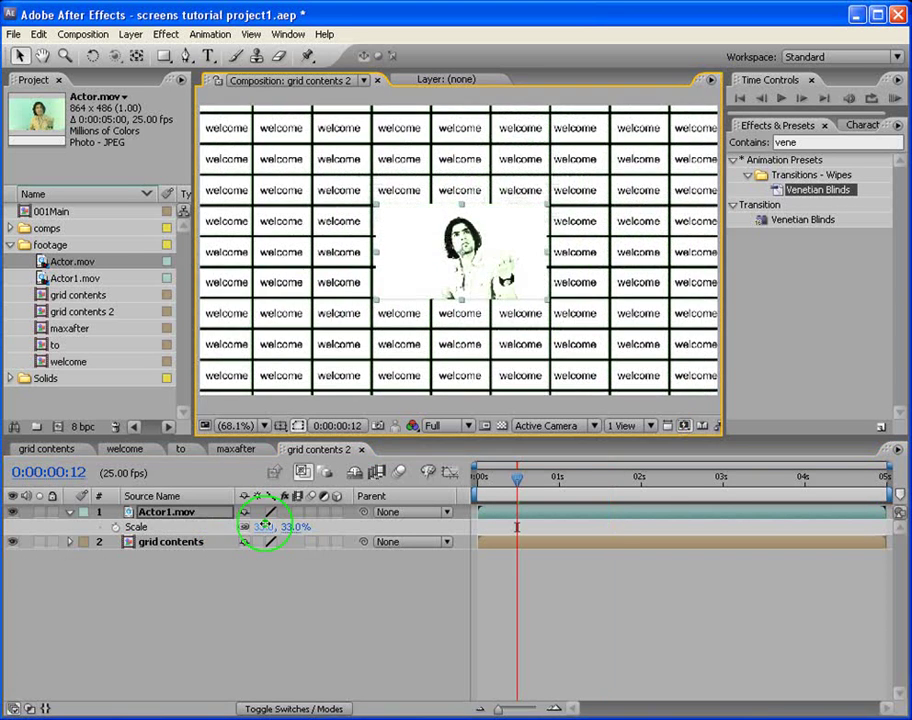
key(slash)
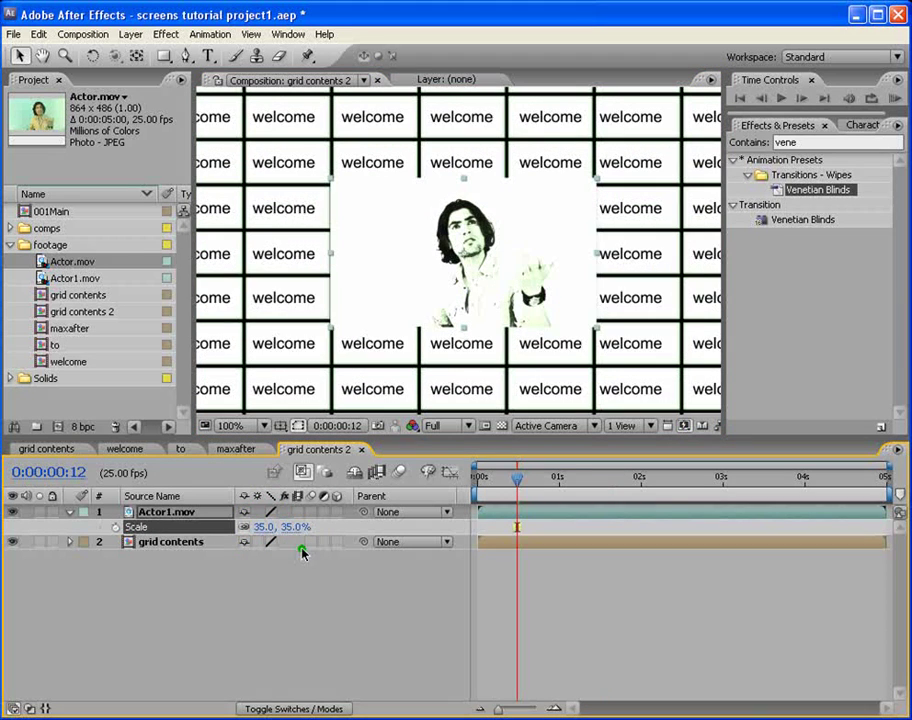
click(166, 513)
key(t)
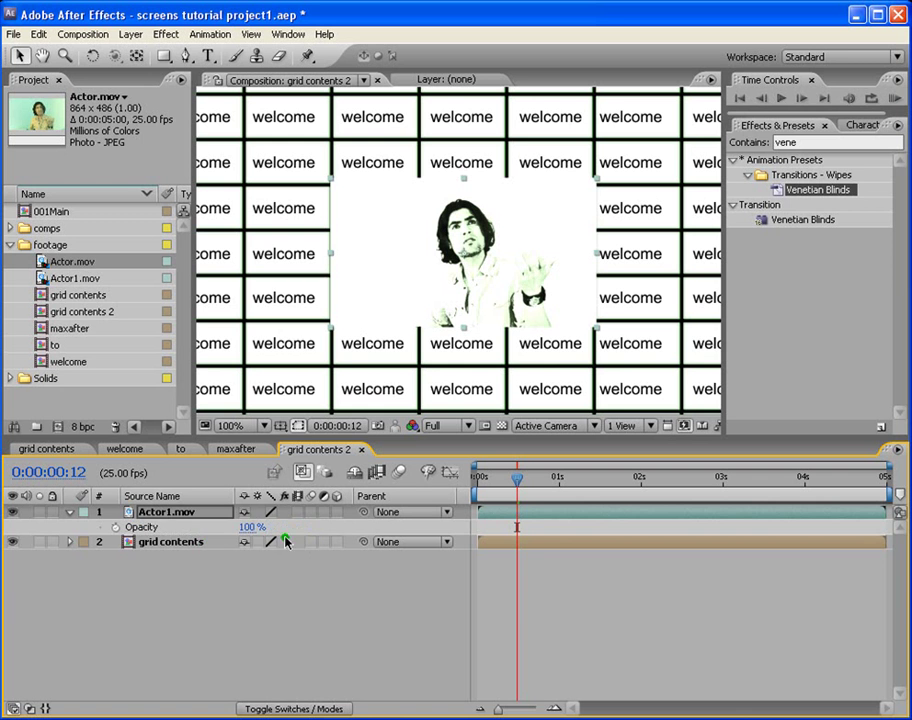
drag(250, 527, 234, 524)
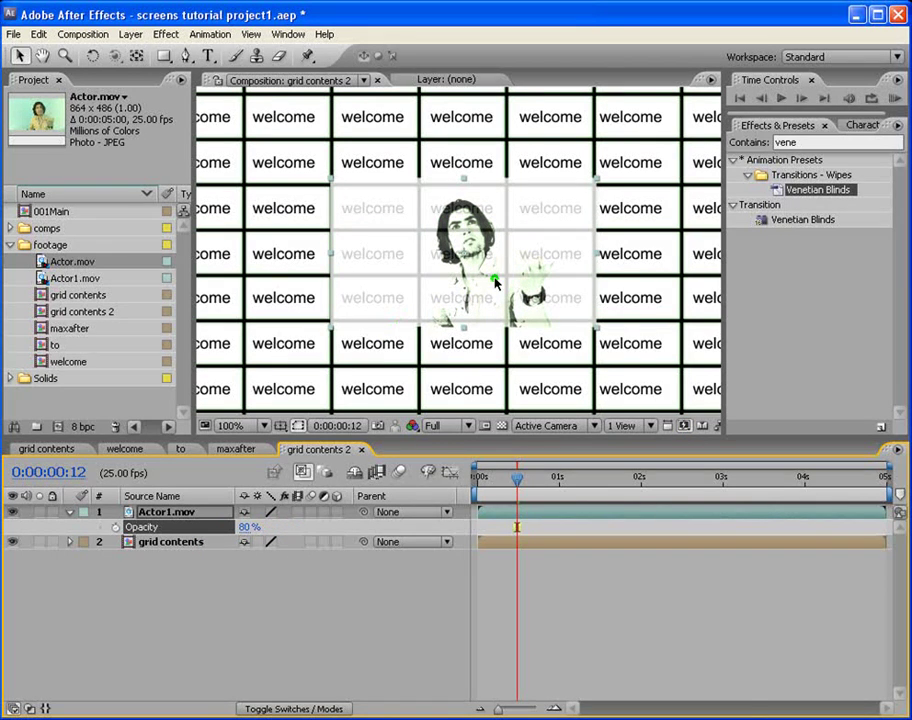
Draw a rectangular mask on Actor1.mov covering the central block of three by three grid cells
key(s)
click(264, 527)
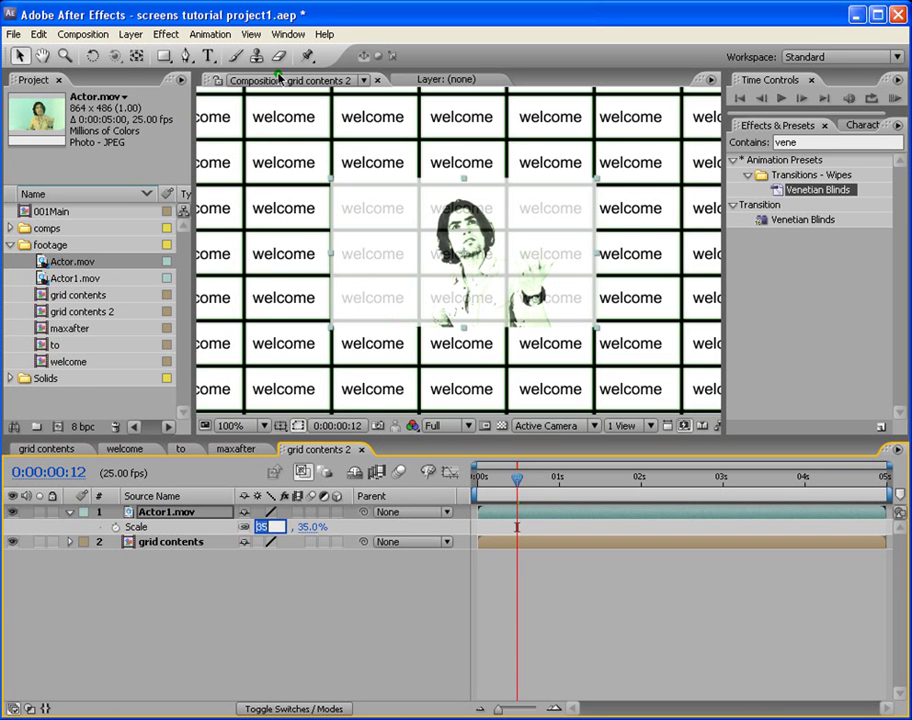
click(164, 58)
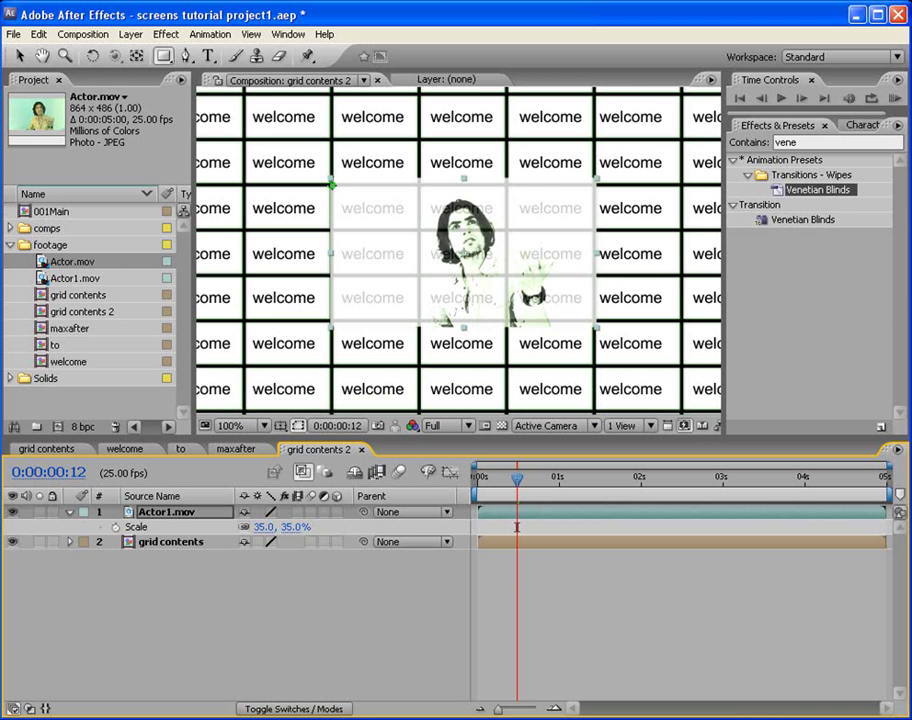
drag(331, 186, 593, 318)
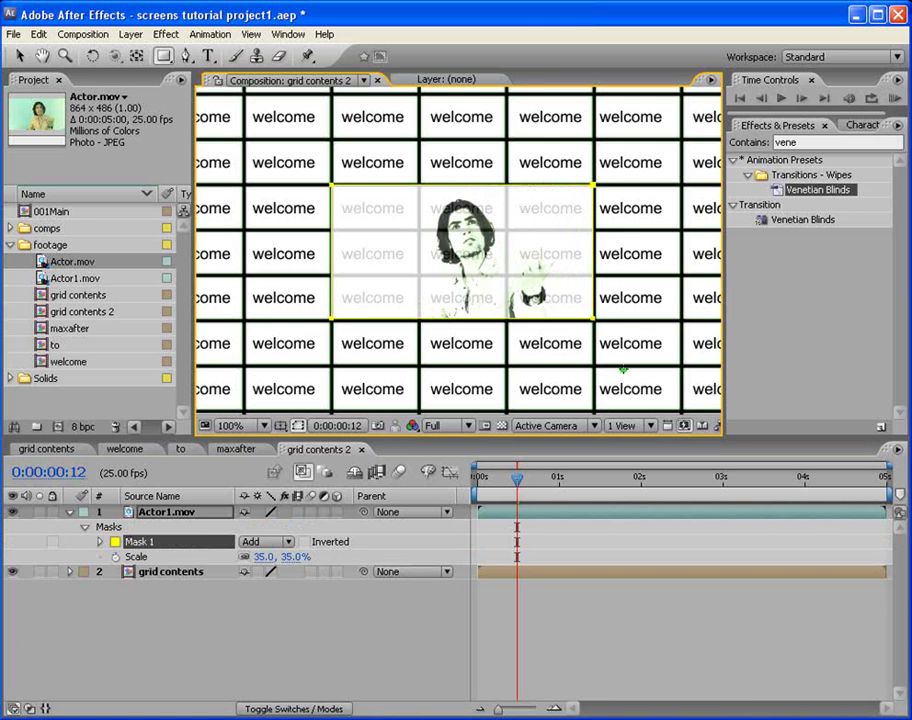
Fine-tune the upper and left edges of Actor1.mov's mask to sit flush with the surrounding grid lines
scroll(434, 320, up, 1)
click(19, 57)
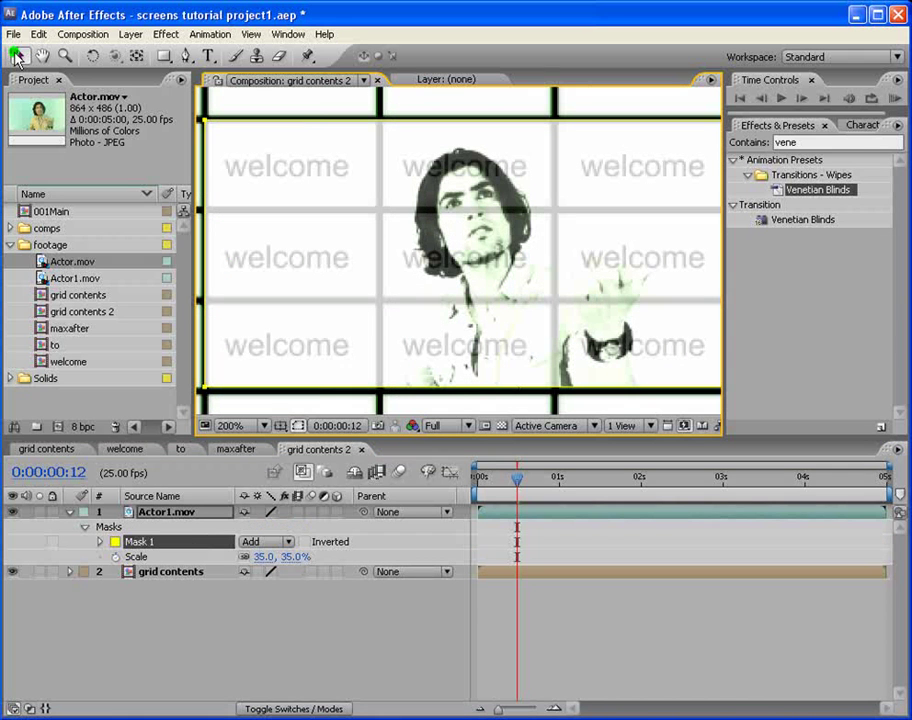
double_click(396, 120)
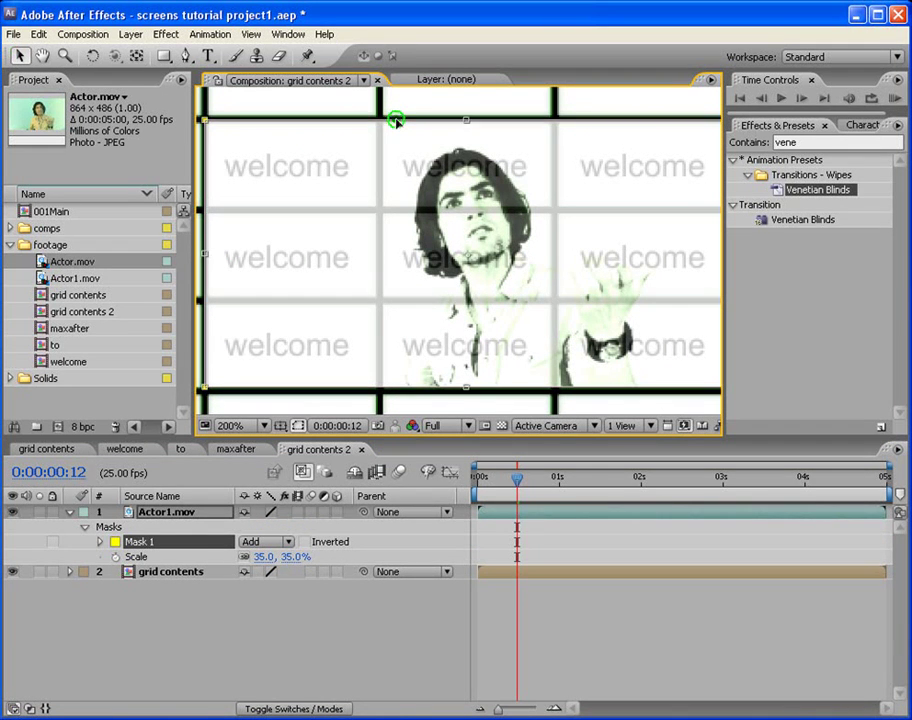
drag(467, 118, 467, 121)
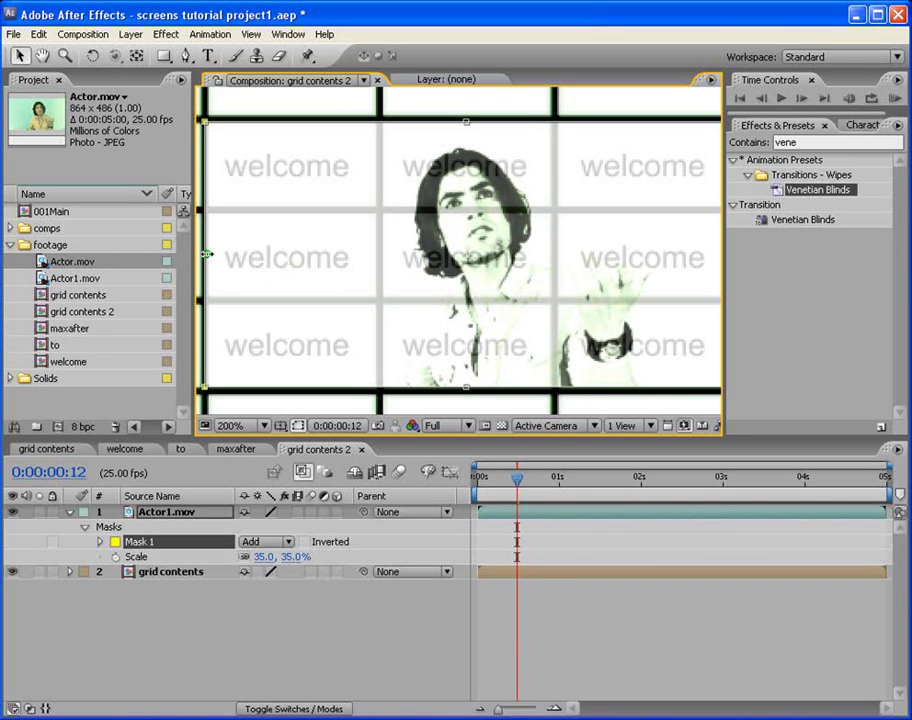
drag(205, 254, 215, 255)
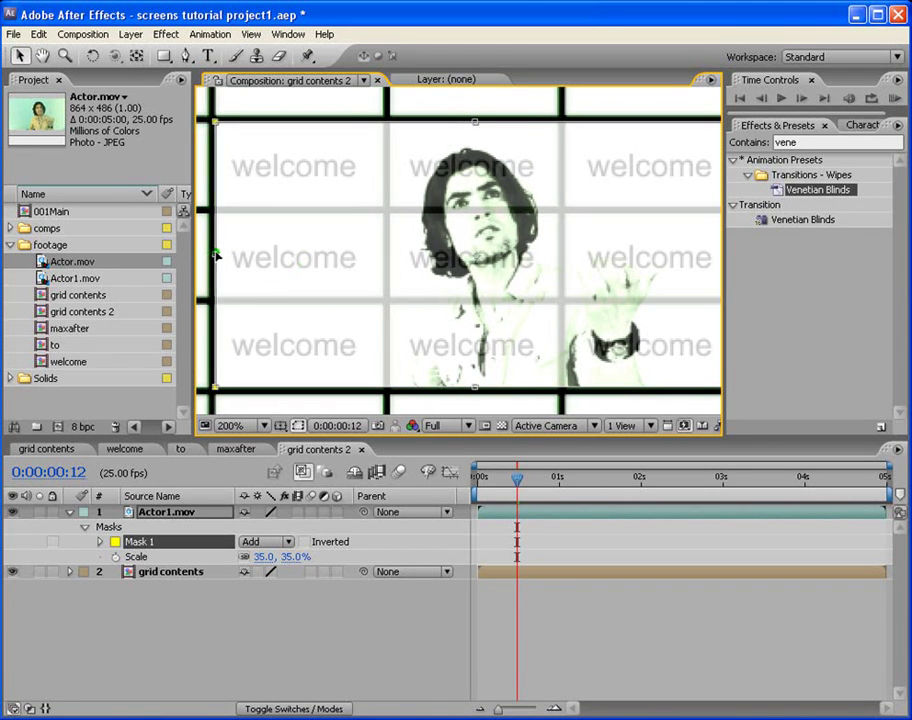
scroll(517, 281, down, 1)
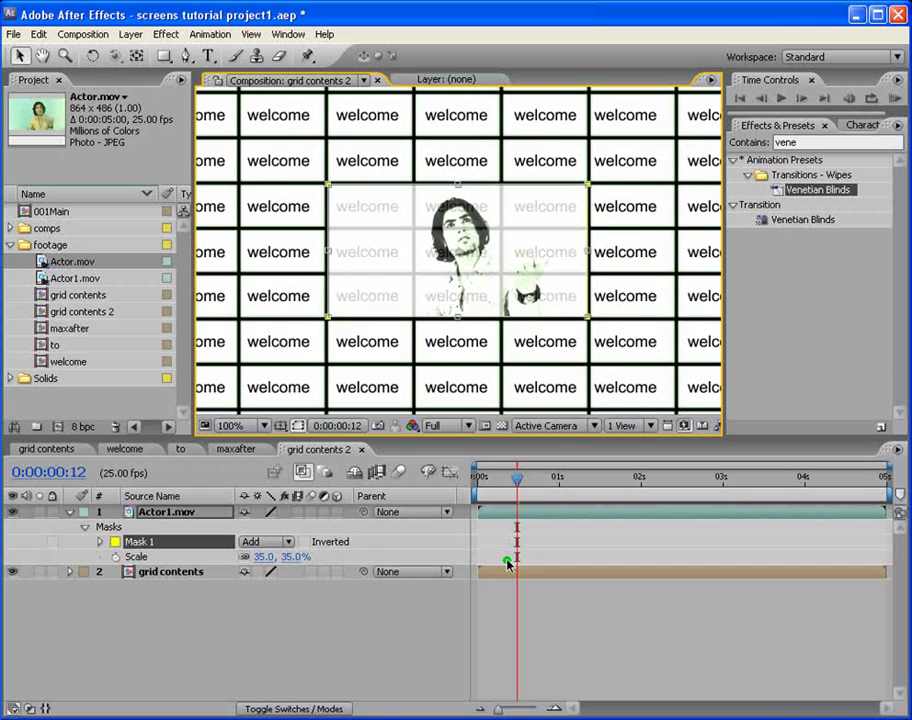
Set Actor1.mov's opacity to 99% and preview the whole grid contents 2 frame over time, ending at 0:00:04:05
click(163, 513)
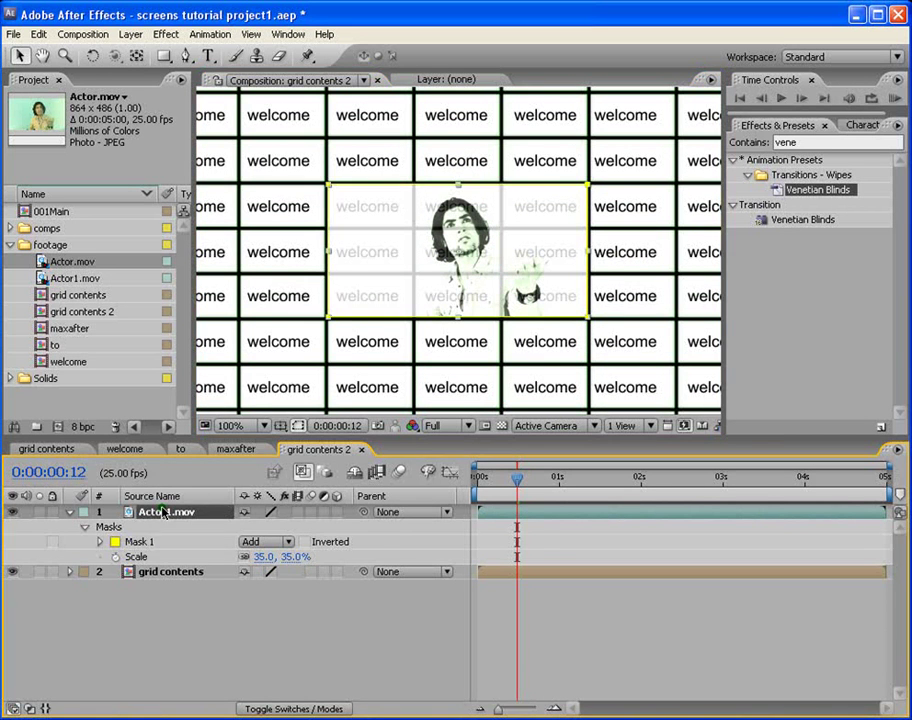
key(t)
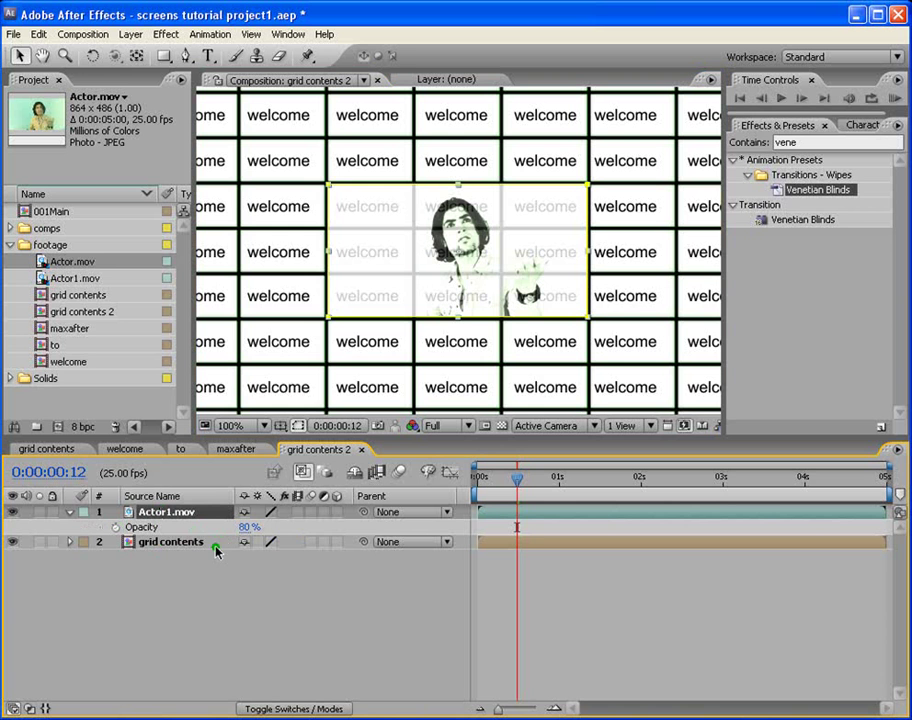
drag(243, 527, 262, 527)
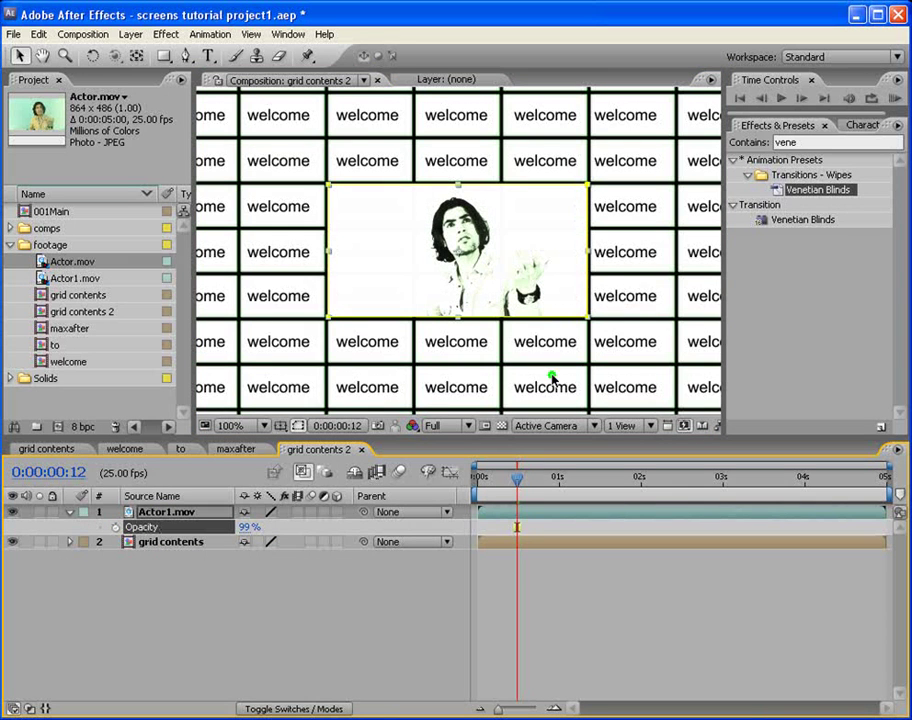
drag(517, 477, 651, 477)
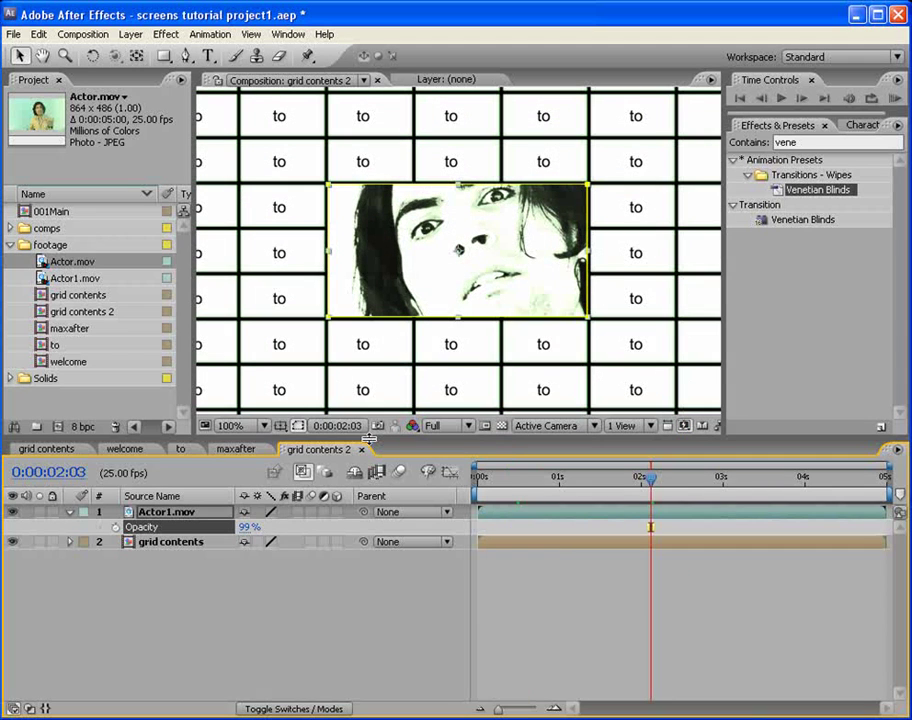
click(264, 425)
click(236, 440)
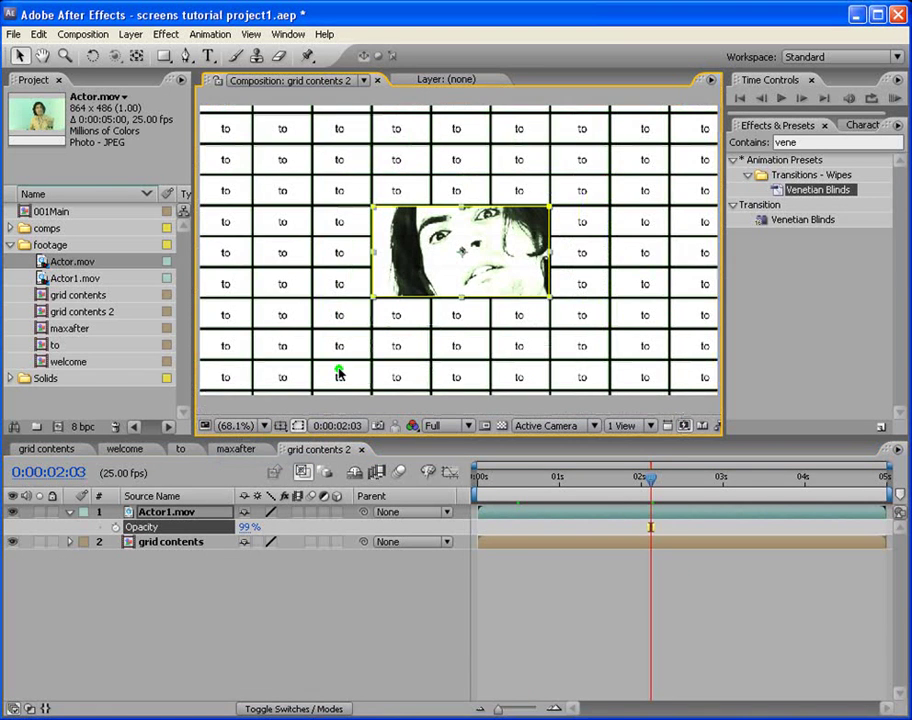
drag(490, 486, 822, 502)
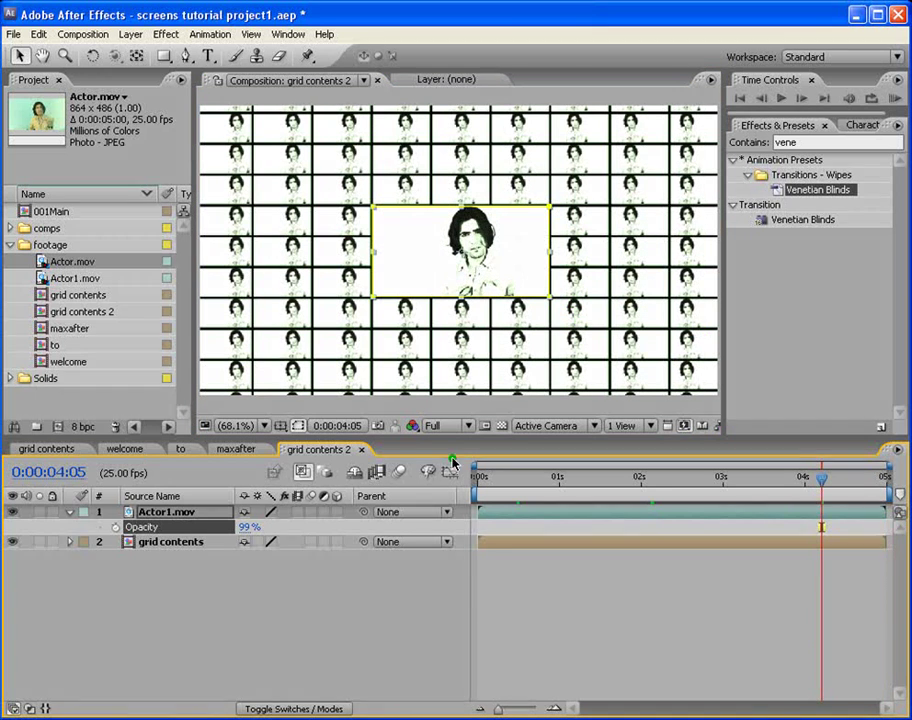
Review the grid contents composition, then scrub grid contents 2 through to 0:00:04:23
click(48, 449)
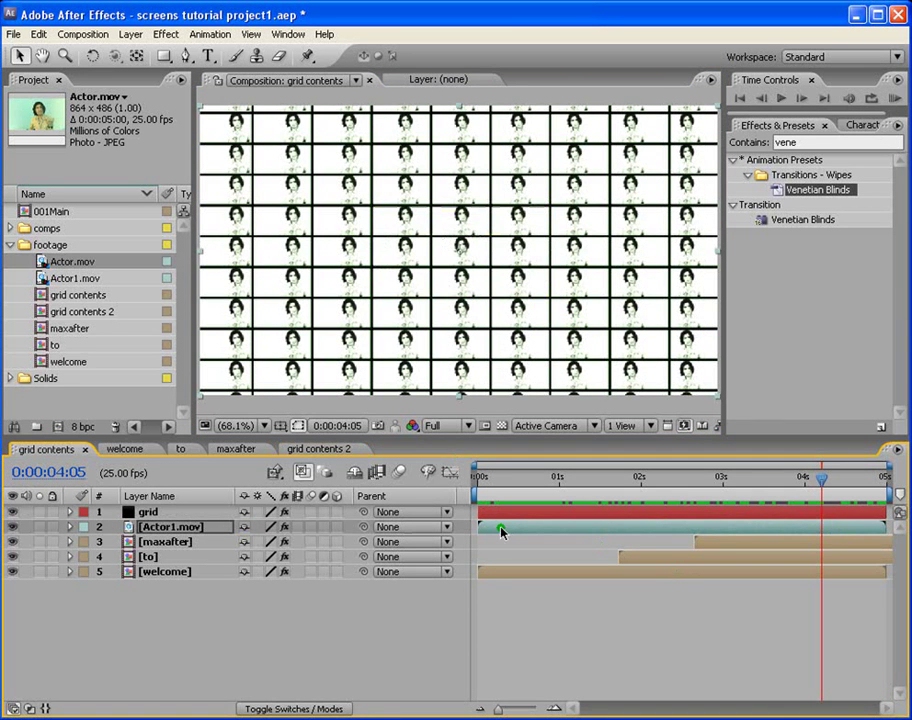
mouse_move(496, 527)
mouse_down()
mouse_move(743, 542)
mouse_move(489, 518)
mouse_move(508, 519)
mouse_move(507, 527)
mouse_up()
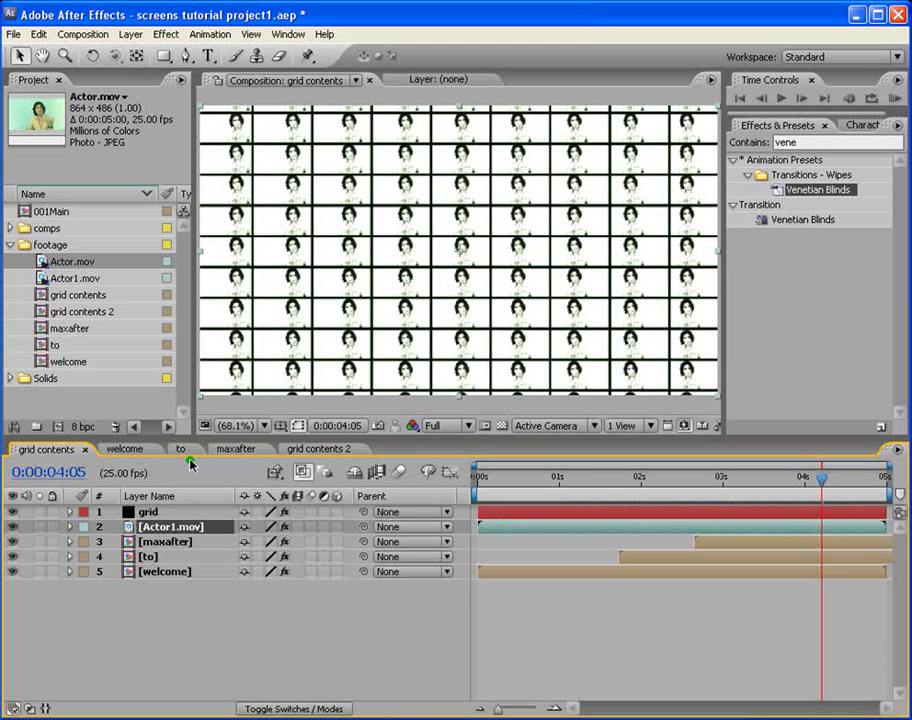
click(303, 449)
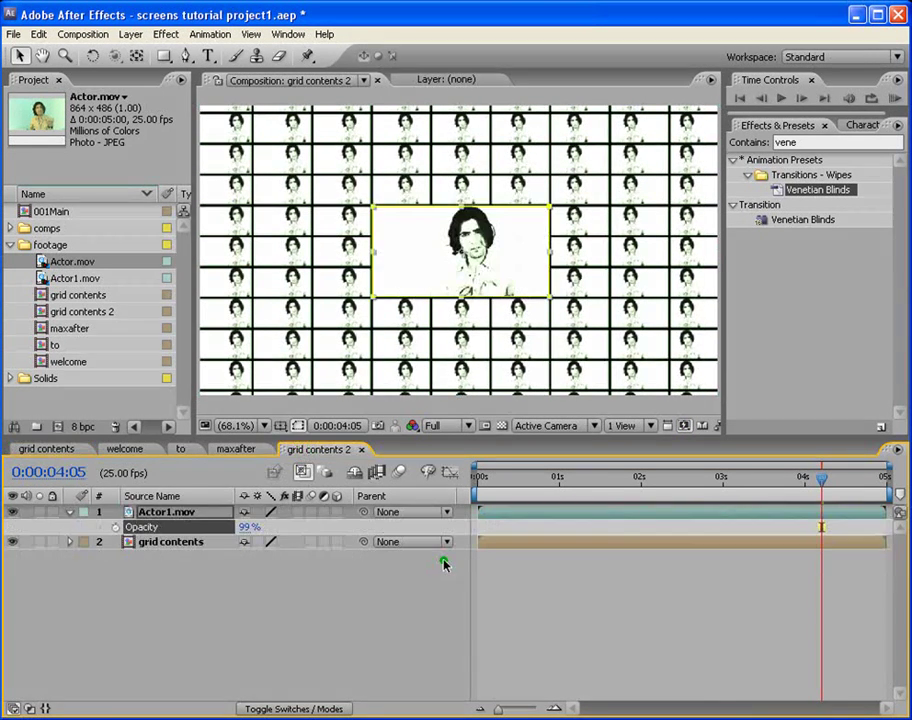
drag(502, 487, 884, 508)
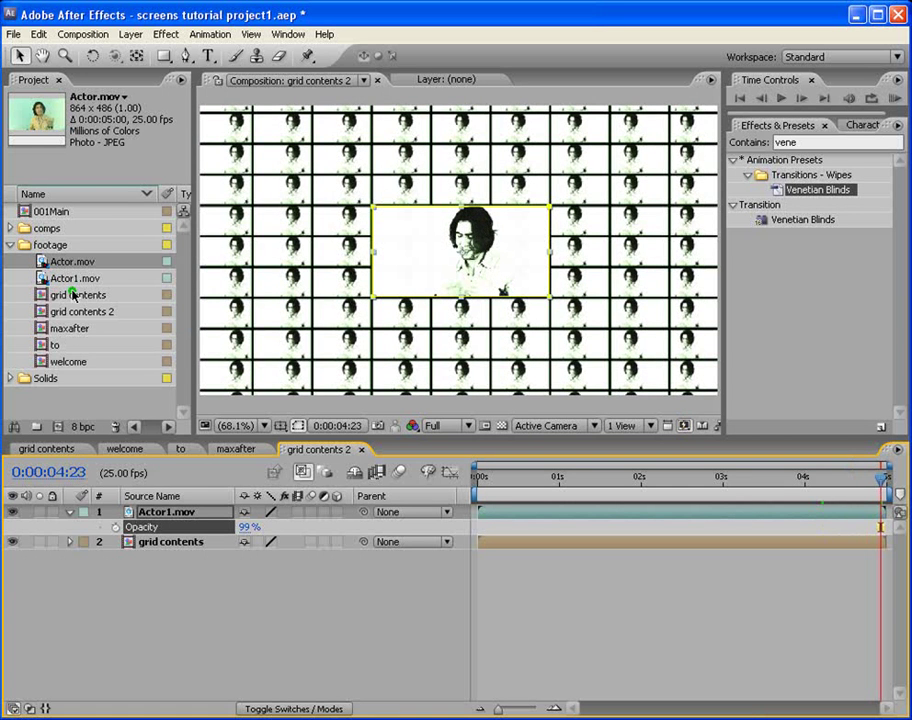
Rename the grid contents 2 composition in the footage folder as main
click(92, 311)
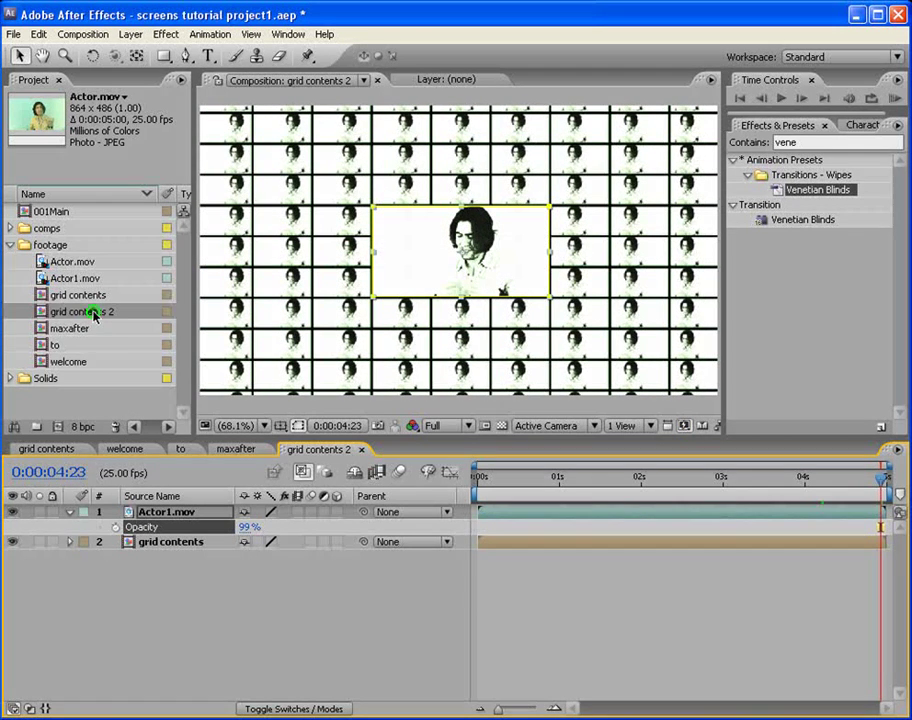
key(Return)
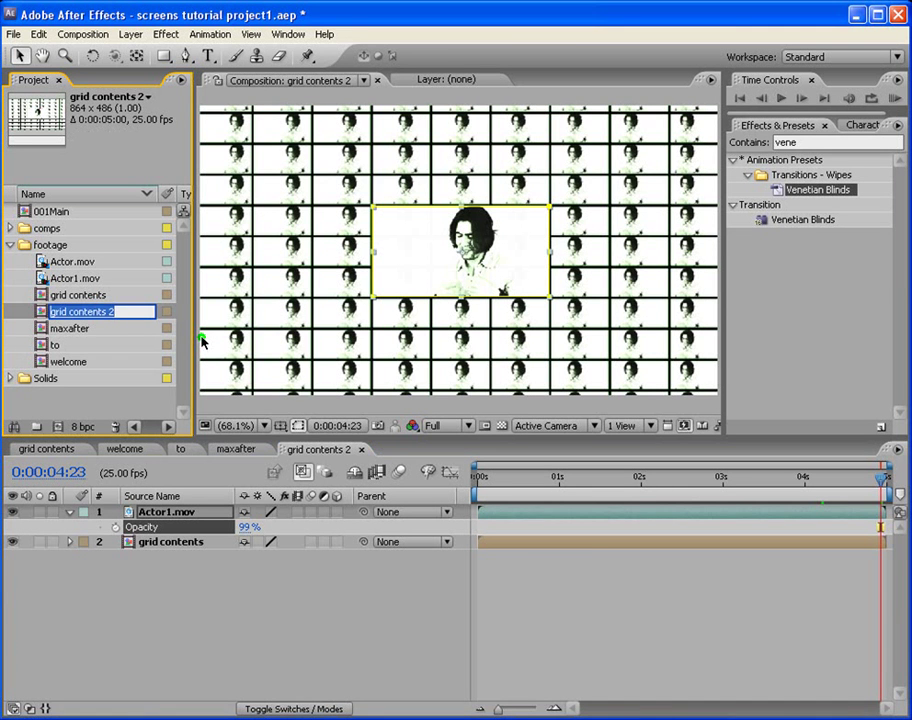
text(main)
key(Return)
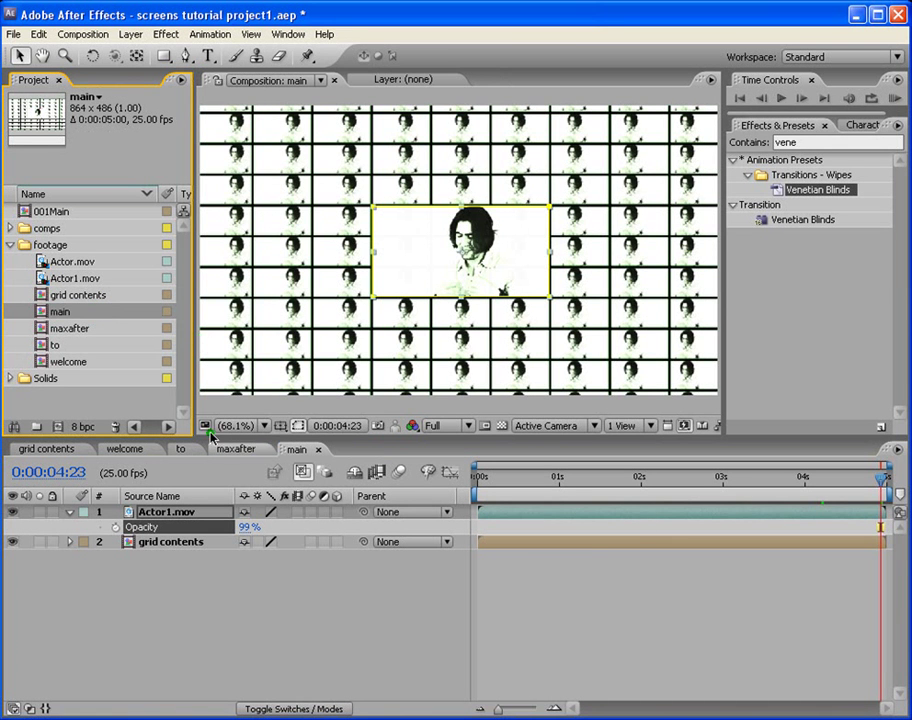
Add a camera layer with the 35mm preset to the main composition, keeping its default name and settings
mouse_move(498, 480)
mouse_down()
mouse_move(572, 484)
mouse_move(509, 480)
mouse_up()
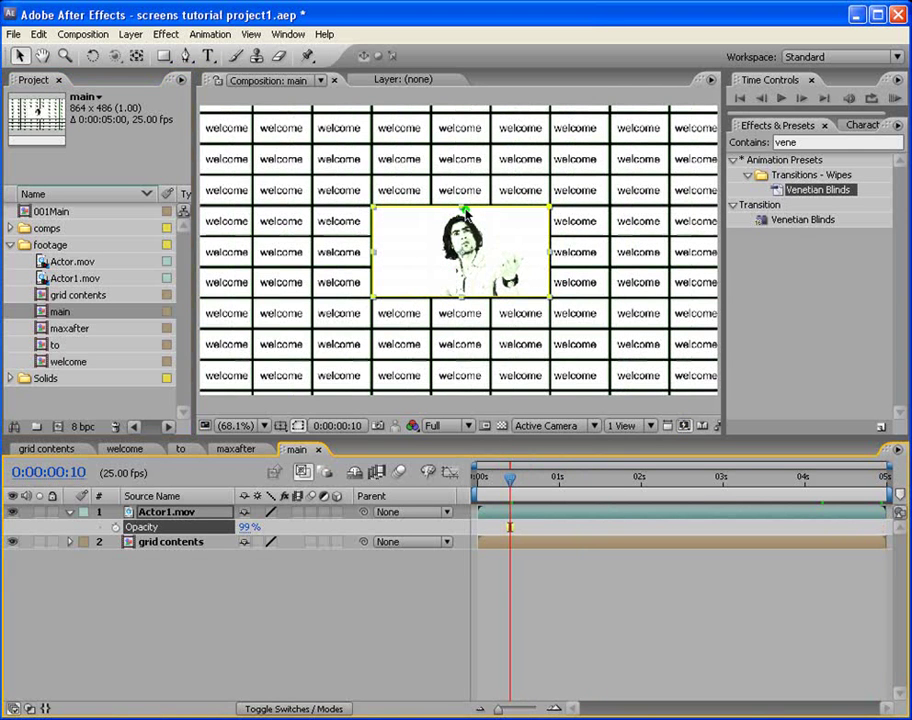
click(129, 37)
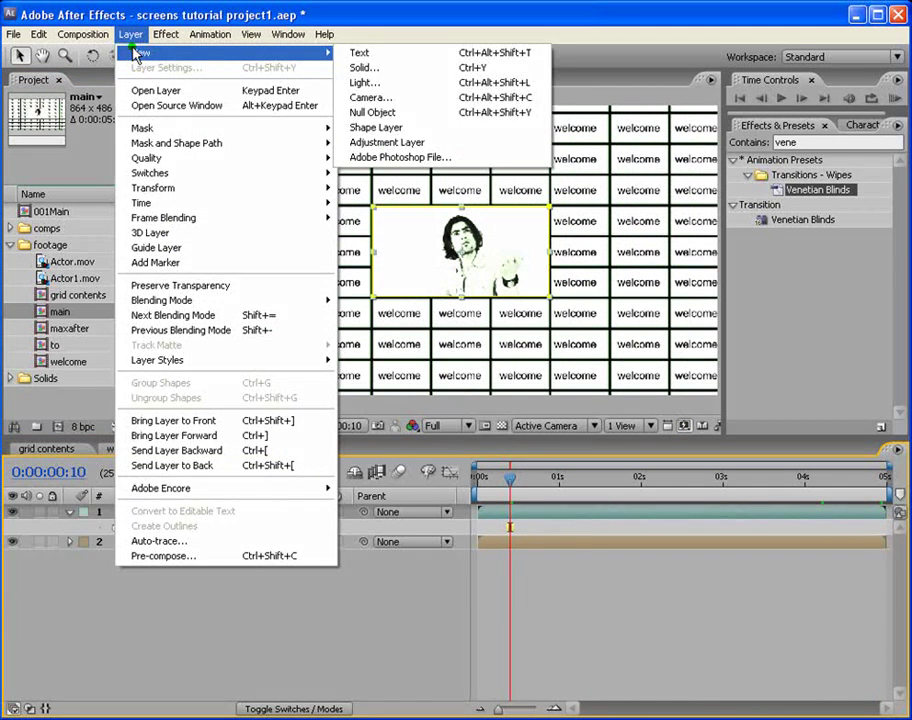
click(553, 638)
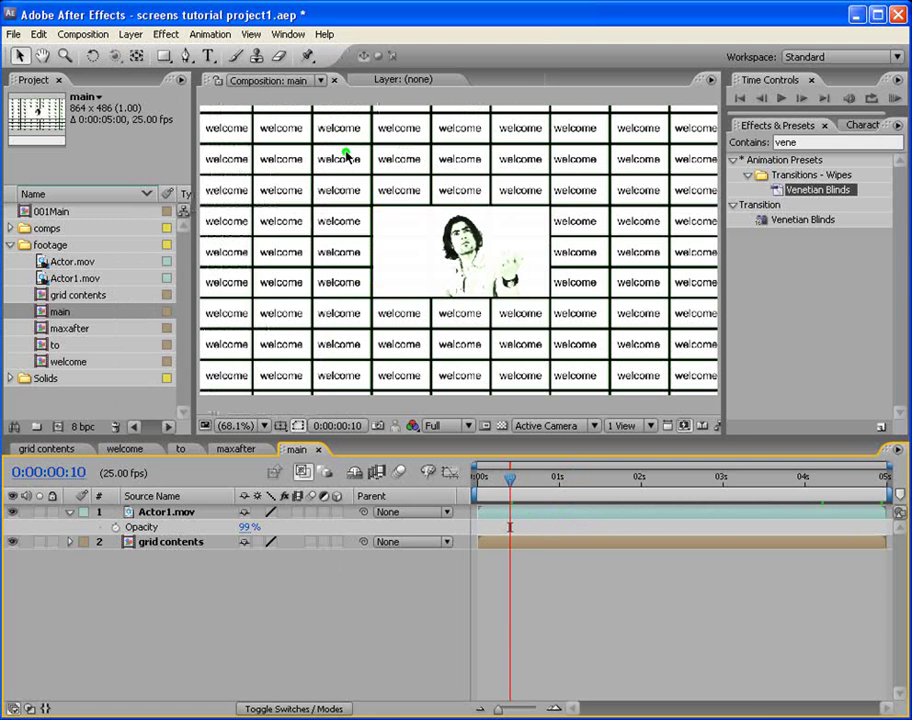
click(134, 36)
mouse_move(142, 53)
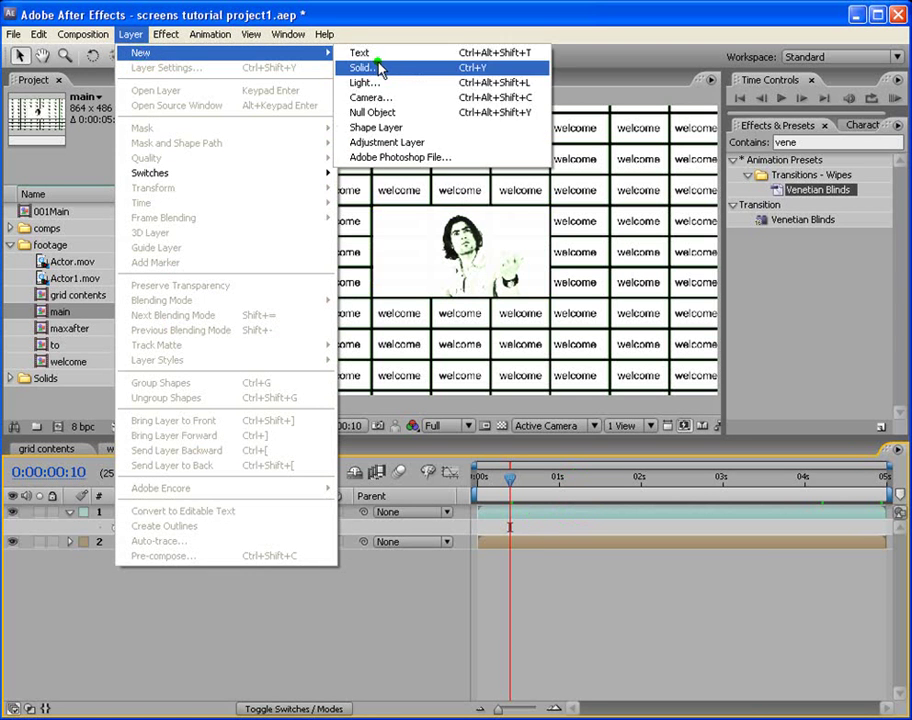
click(365, 99)
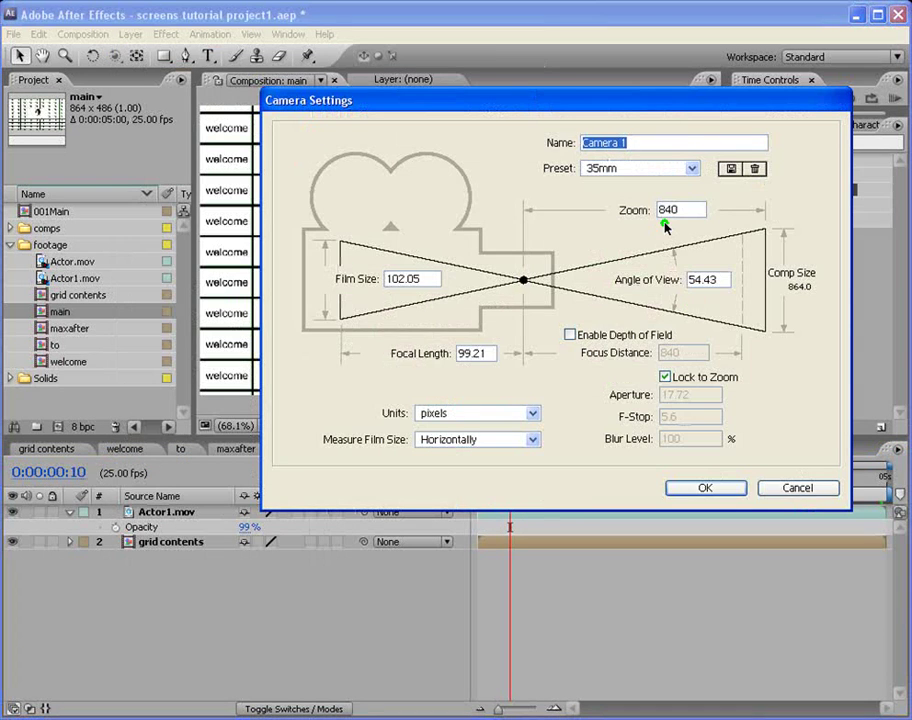
click(703, 487)
click(665, 301)
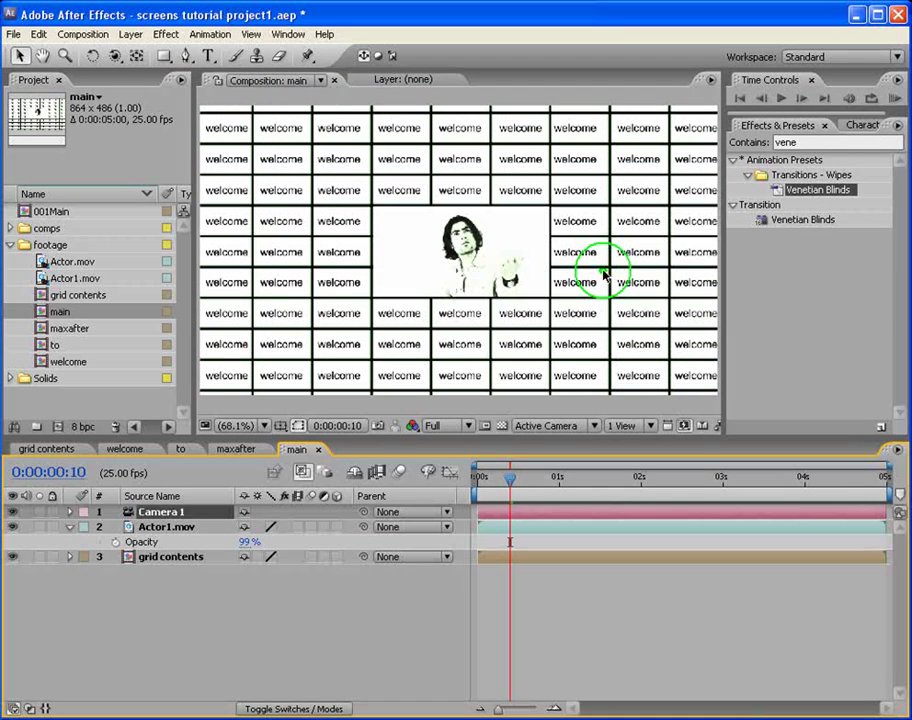
Make the grid contents and Actor1.mov layers 3D and collapse Actor1.mov's properties
click(339, 557)
click(339, 528)
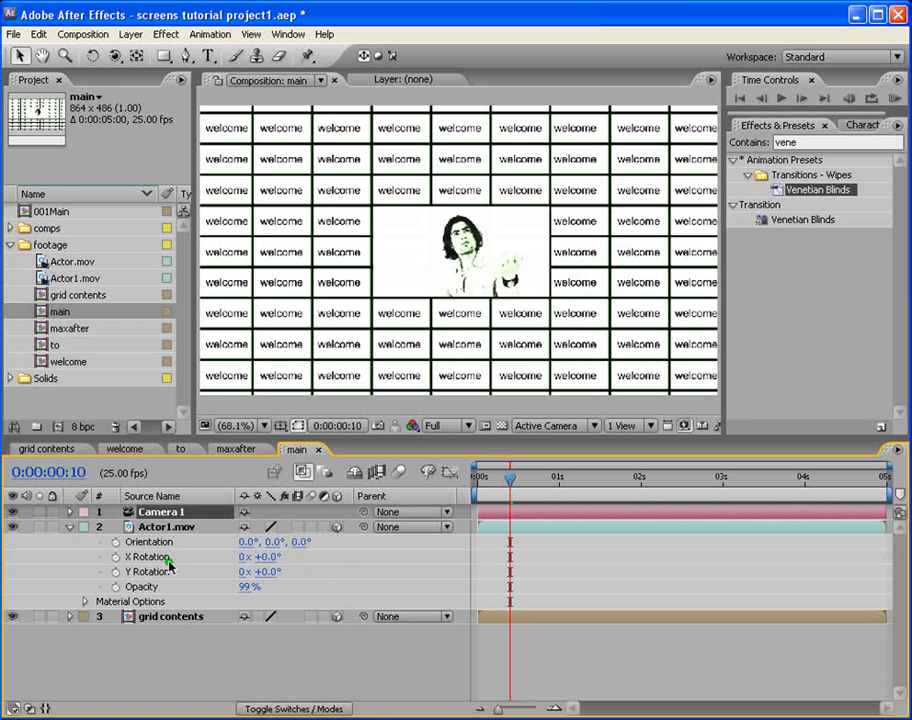
click(69, 527)
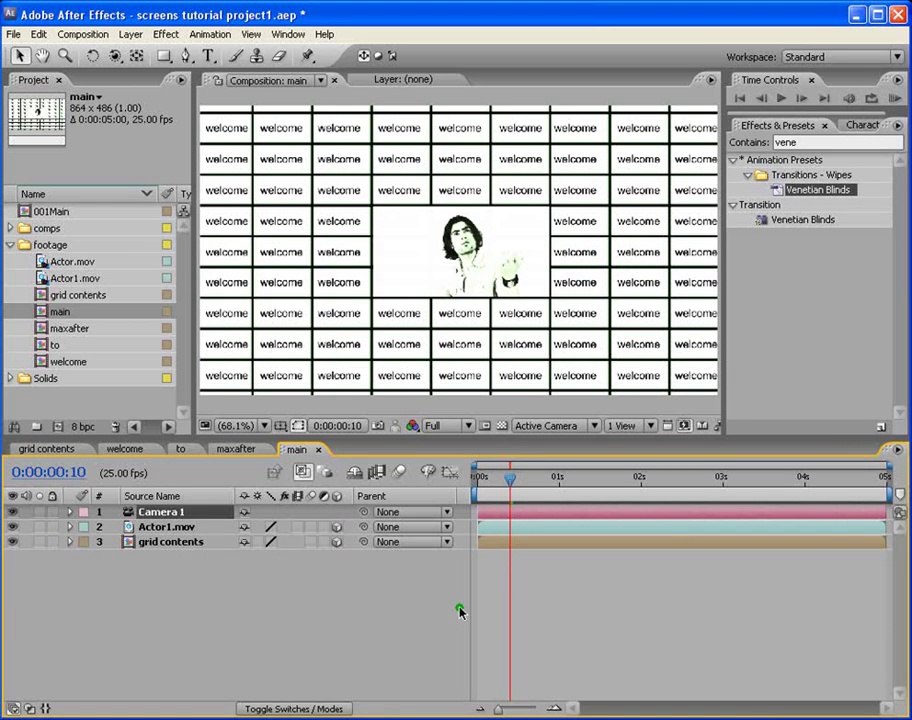
Create a null object in the main composition and parent Camera 1 to it
click(130, 34)
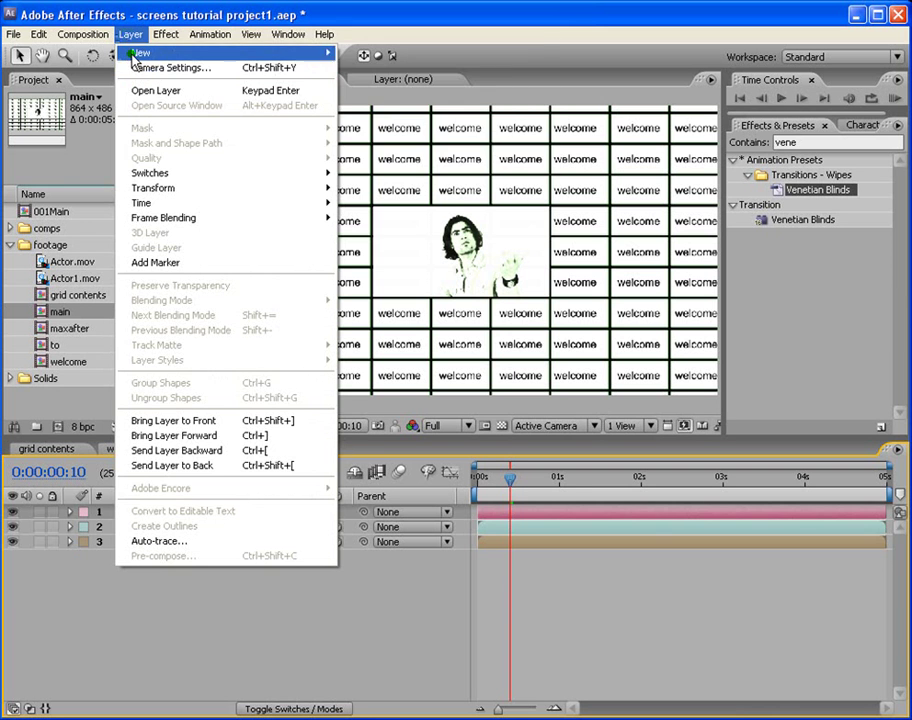
mouse_move(140, 52)
click(362, 114)
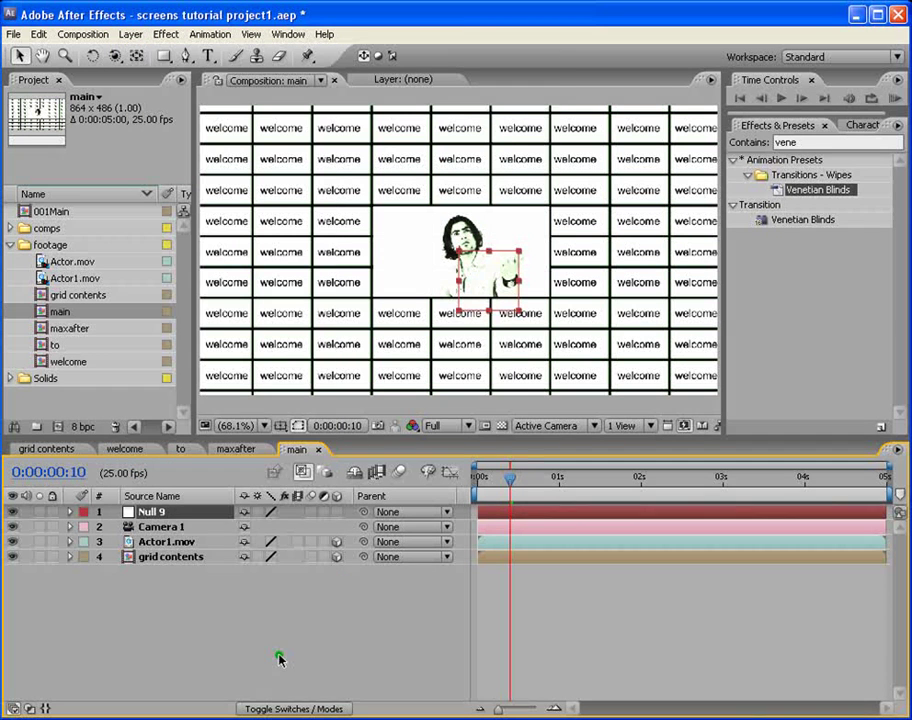
click(102, 526)
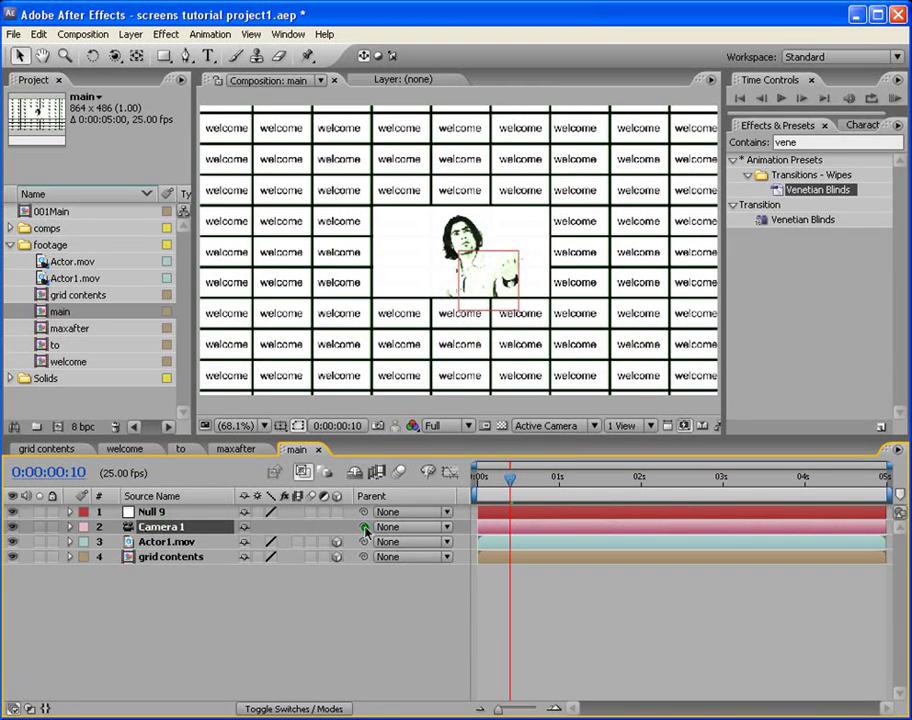
drag(366, 529, 151, 513)
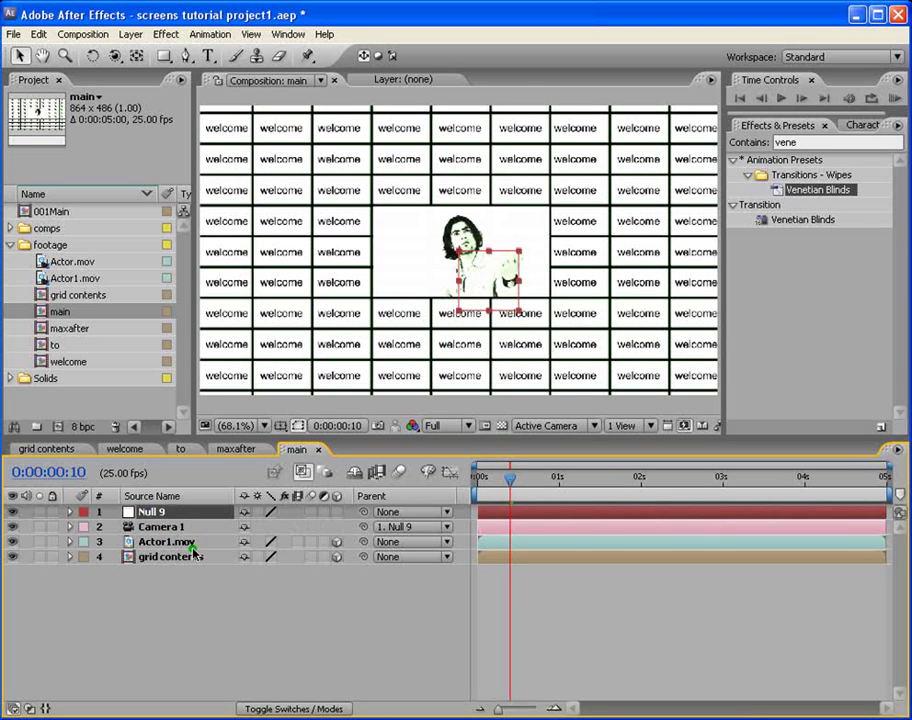
Try scaling the null object up to 240% to test the parented camera, and undo the scaling
key(s)
drag(262, 526, 352, 530)
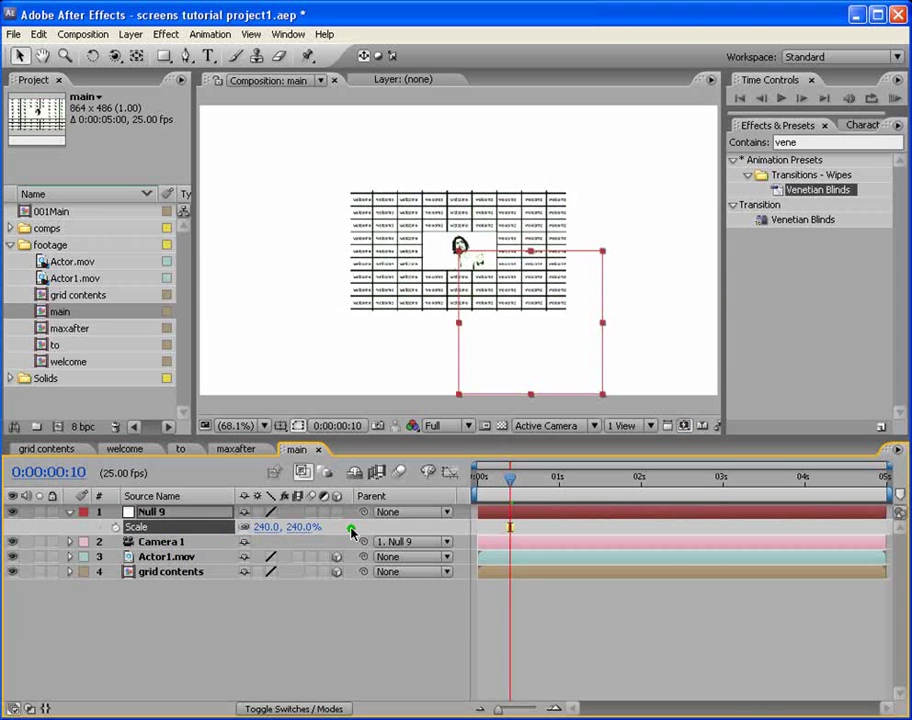
key(ctrl+z)
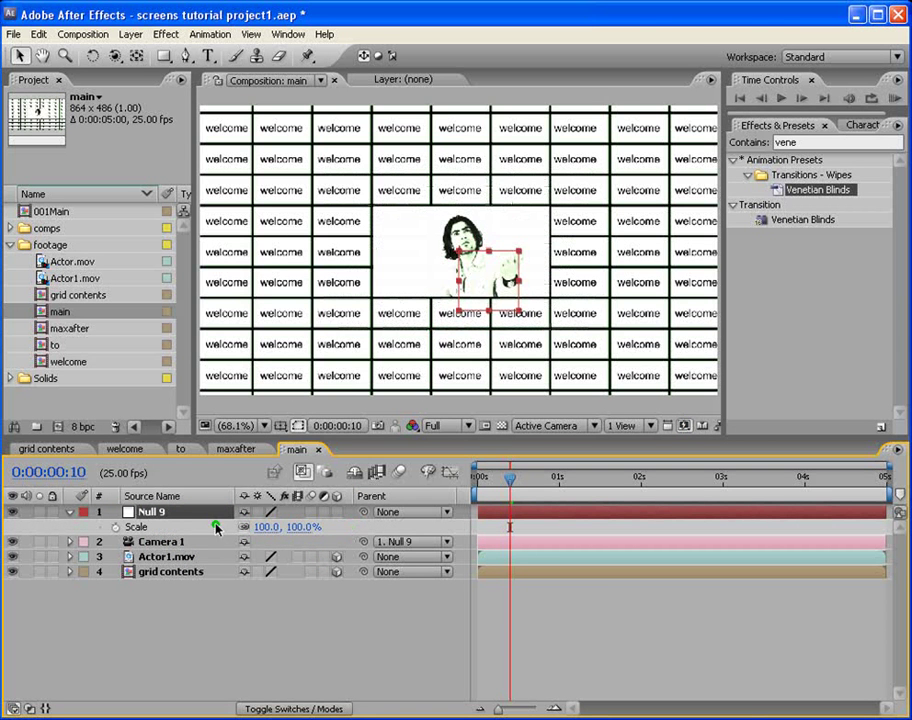
key(p)
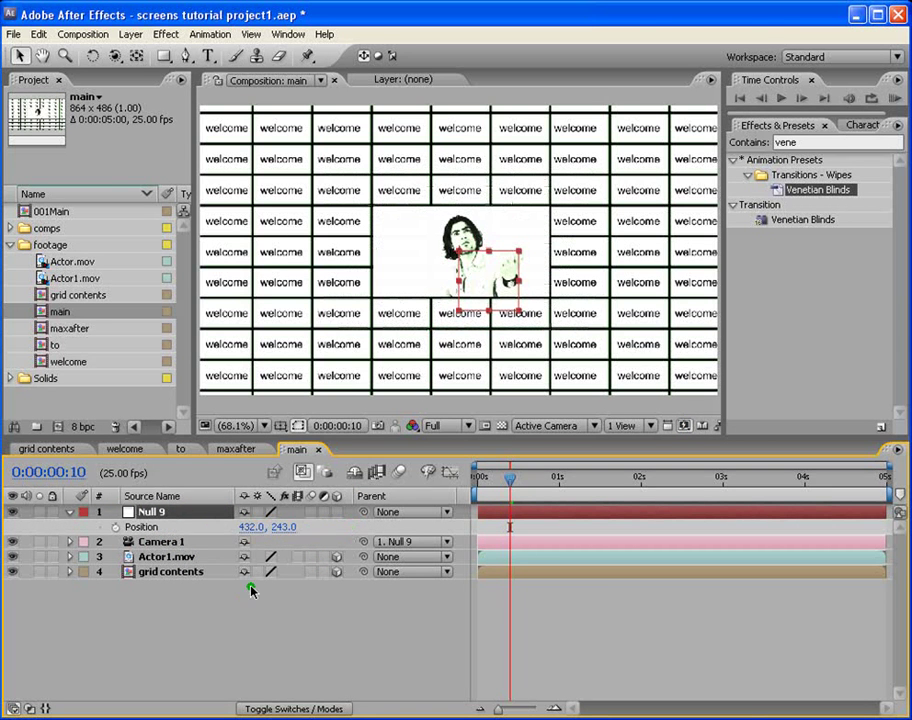
click(70, 512)
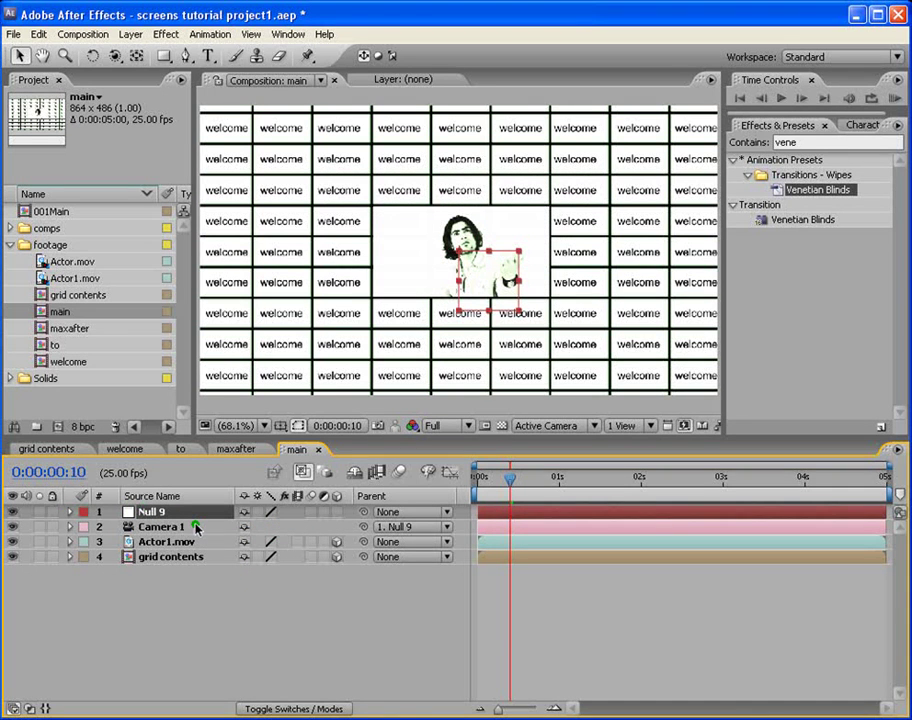
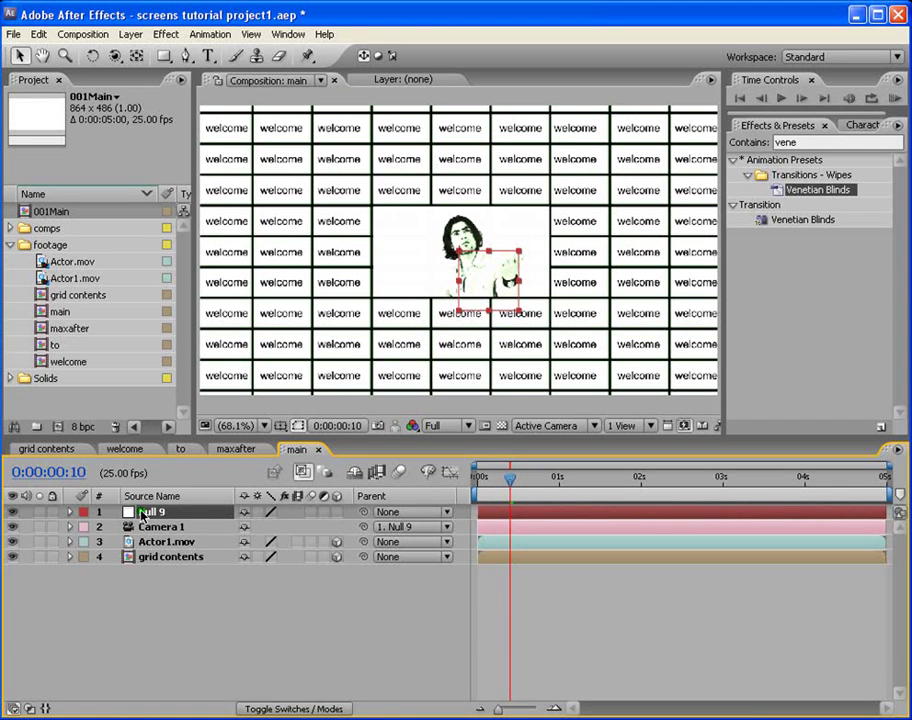
Set a Scale keyframe of 100% on the null object at 0:00:01:04
key(s)
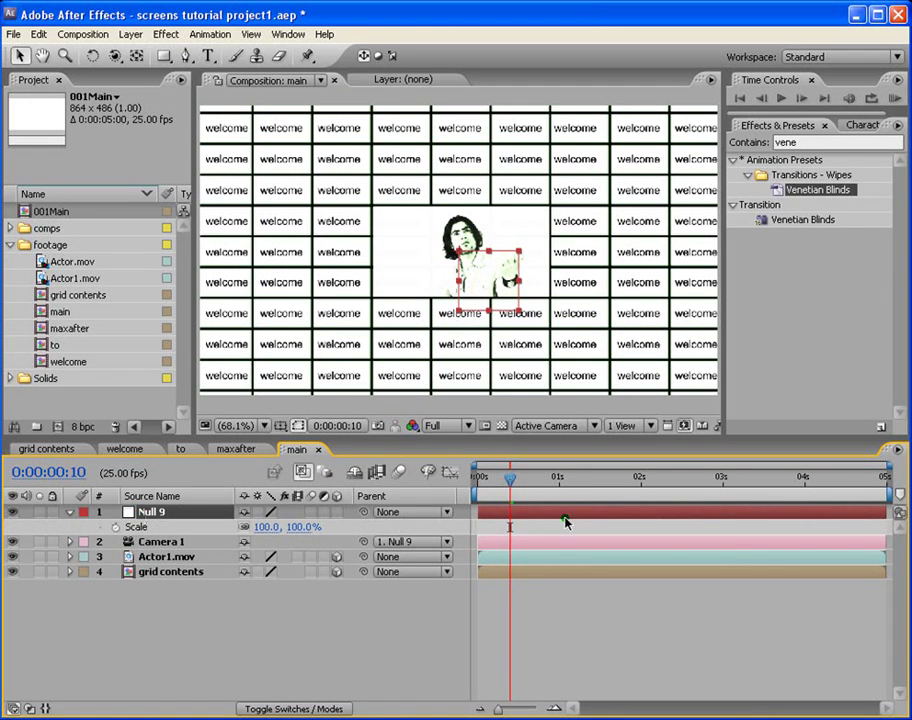
drag(512, 480, 572, 484)
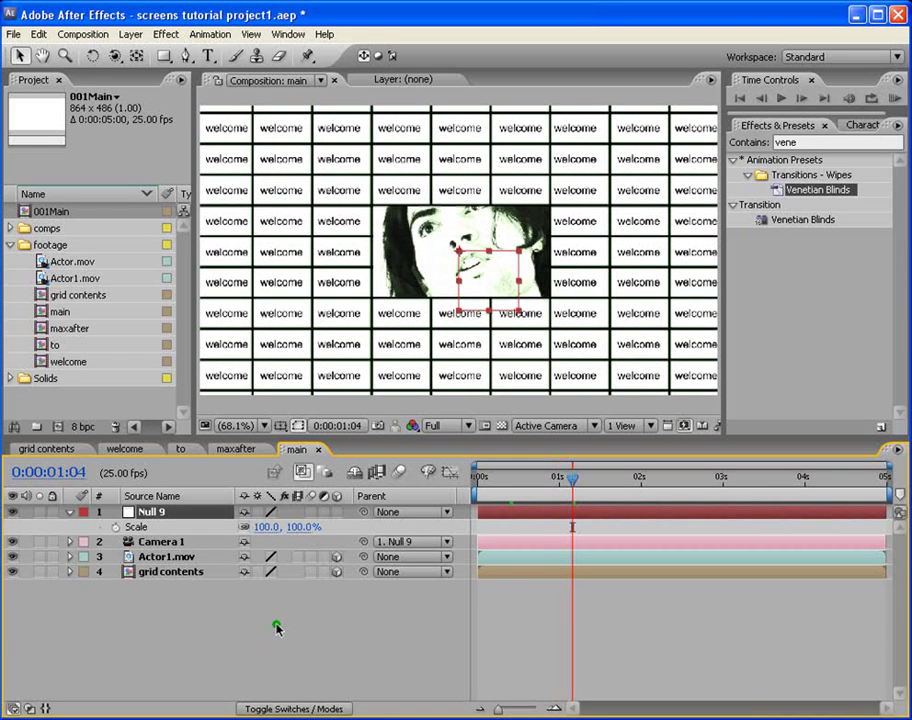
click(117, 527)
Set the null object's Scale to 0% at 0:00:00:00 so the camera starts fully zoomed in
drag(578, 484, 430, 480)
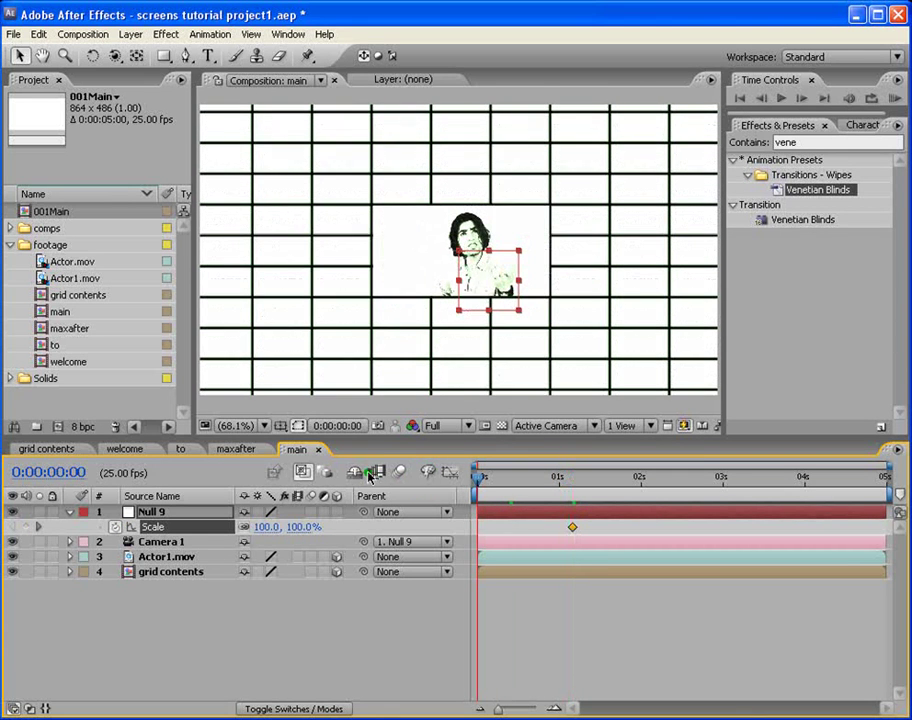
drag(265, 530, 212, 537)
click(262, 527)
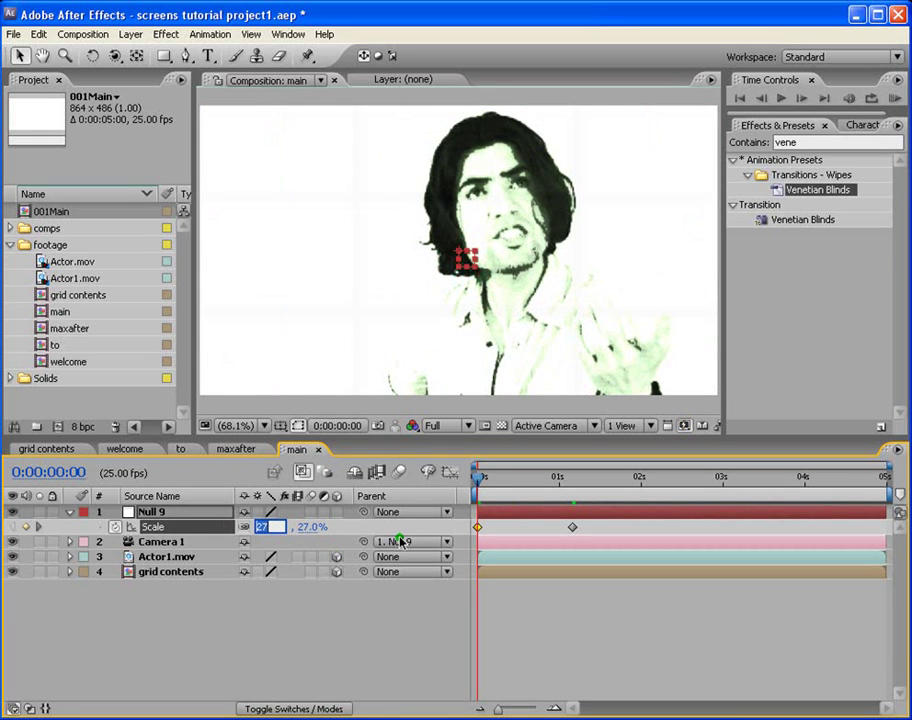
text(0)
key(Return)
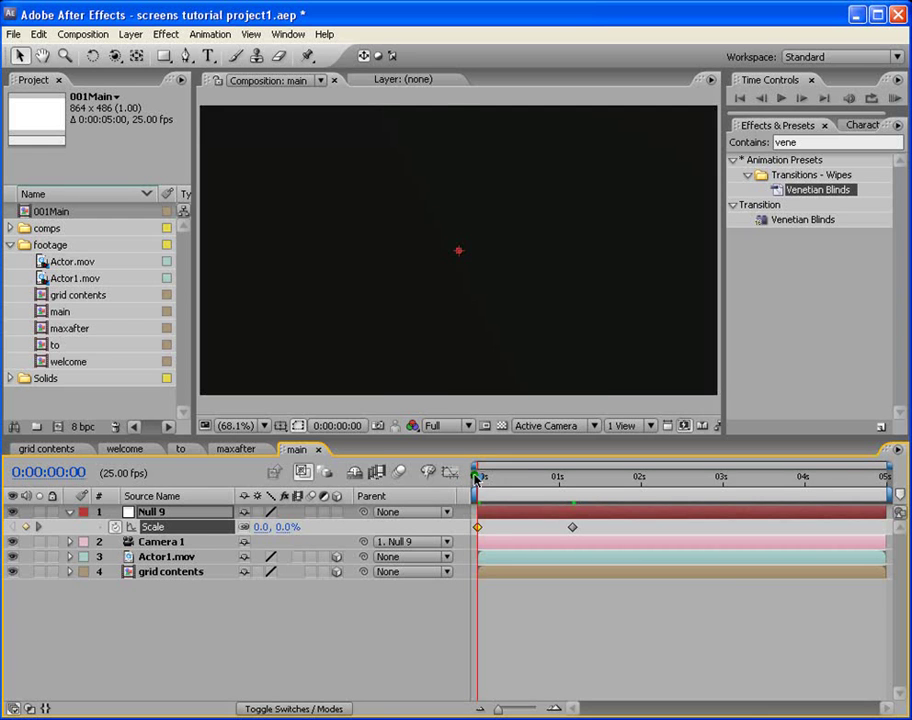
Set a Position keyframe on the null object at 0:00:01:04, aligned with its second Scale keyframe
drag(474, 479, 572, 491)
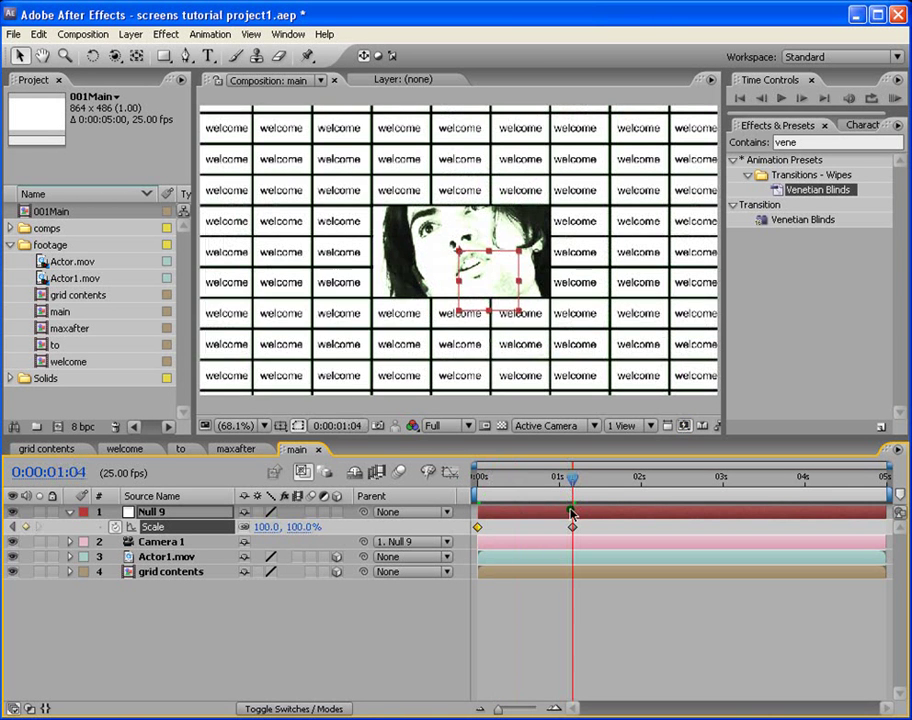
key(p)
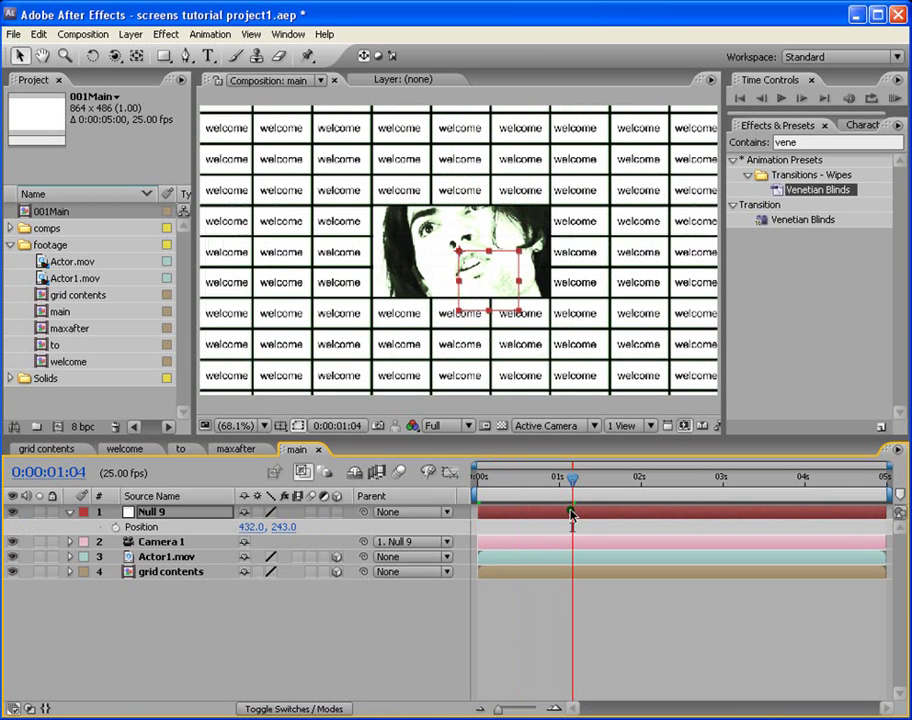
click(118, 526)
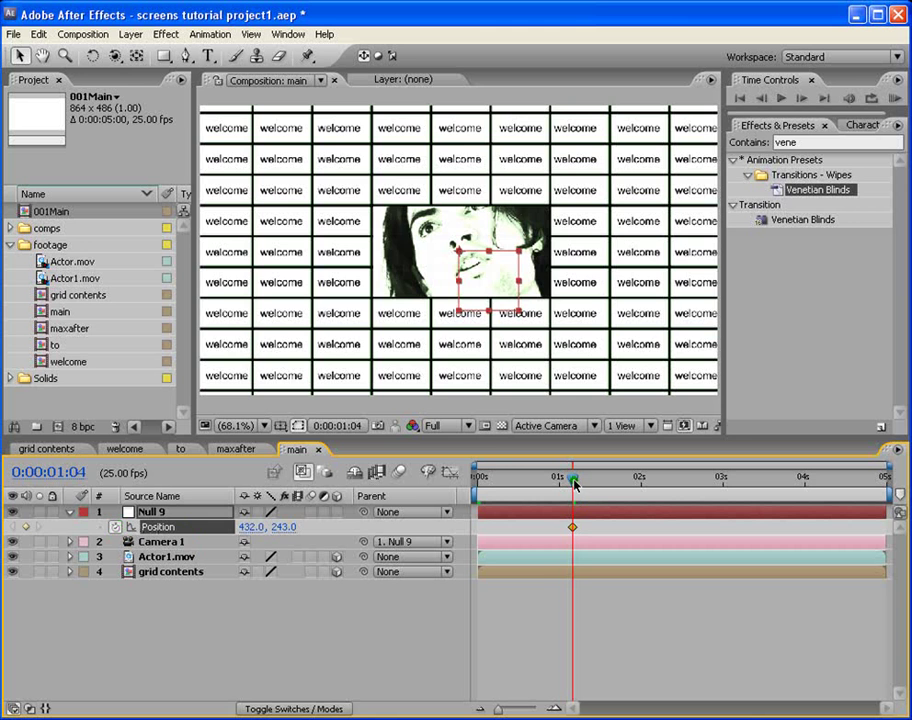
Keyframe the null object's Position at 439, 214 on the actor's eye and place that keyframe at 0:00:00:00
drag(572, 477, 481, 478)
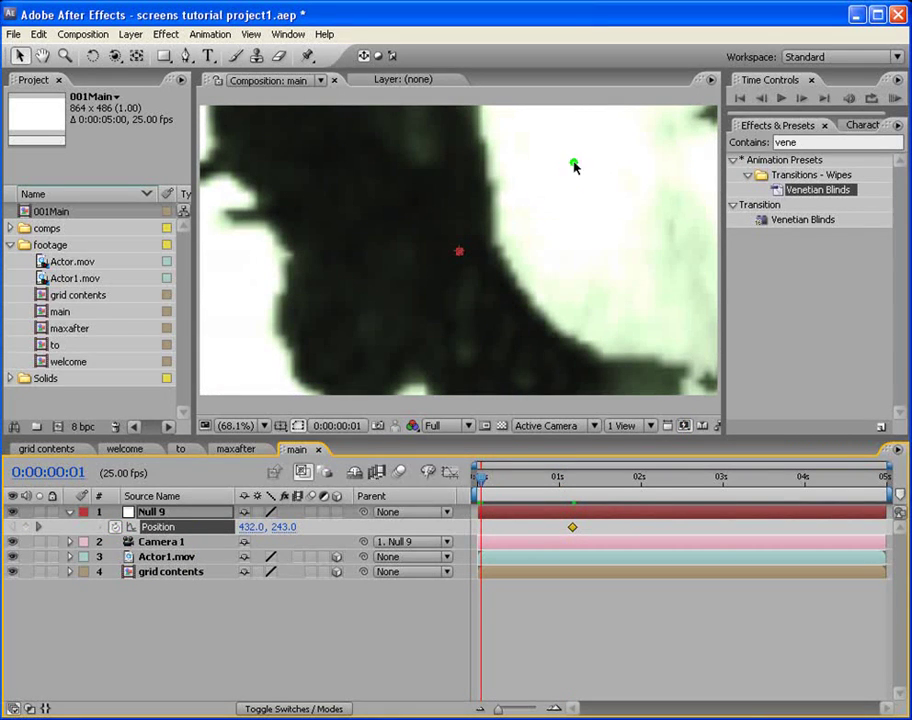
drag(574, 163, 438, 327)
key(ctrl+z)
drag(288, 526, 256, 527)
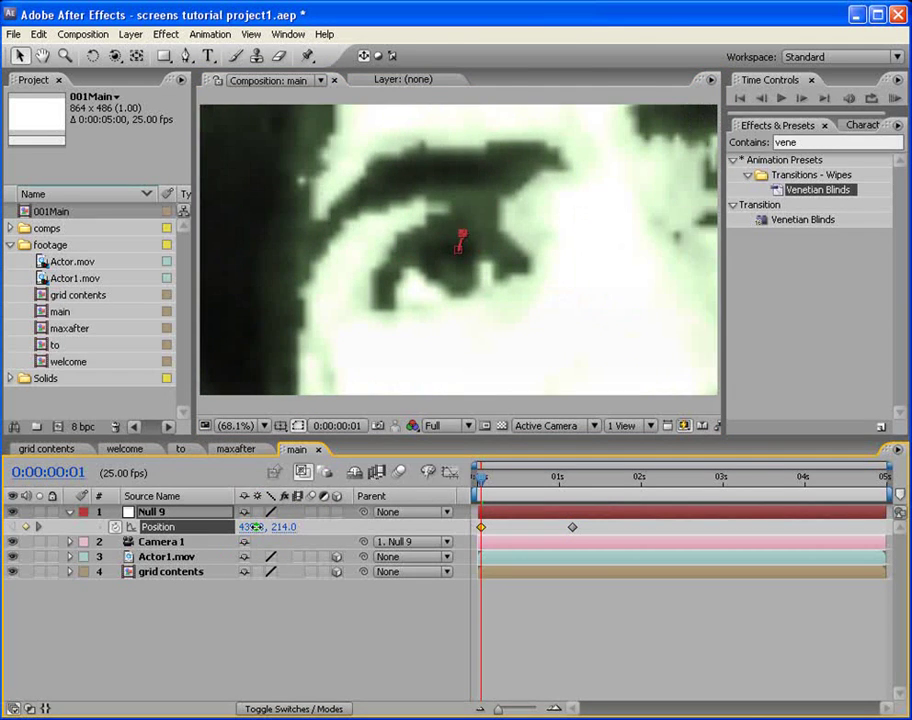
drag(480, 527, 477, 527)
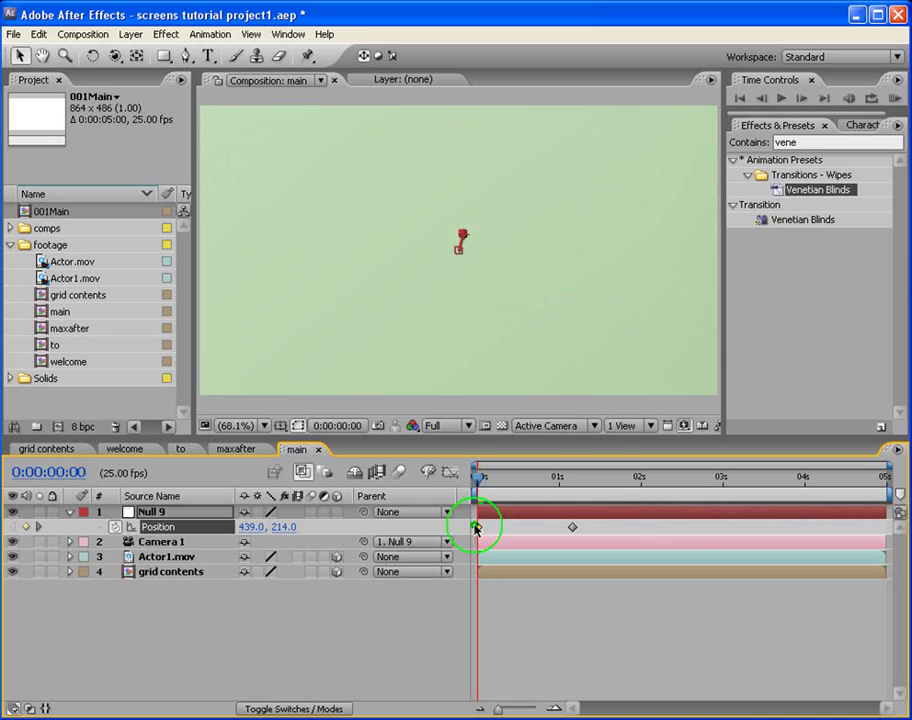
Duplicate the null object's second Scale keyframe of 100% at 0:00:04:08 to hold the zoomed-out view
click(484, 484)
drag(484, 484, 645, 462)
scroll(554, 336, down, 1)
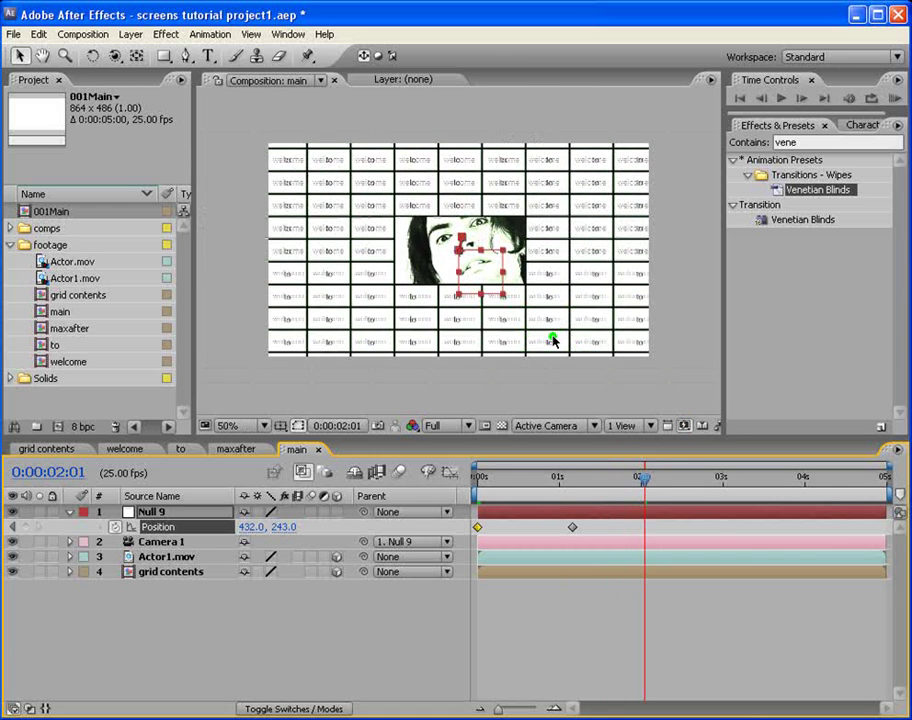
drag(484, 483, 493, 476)
drag(678, 481, 831, 483)
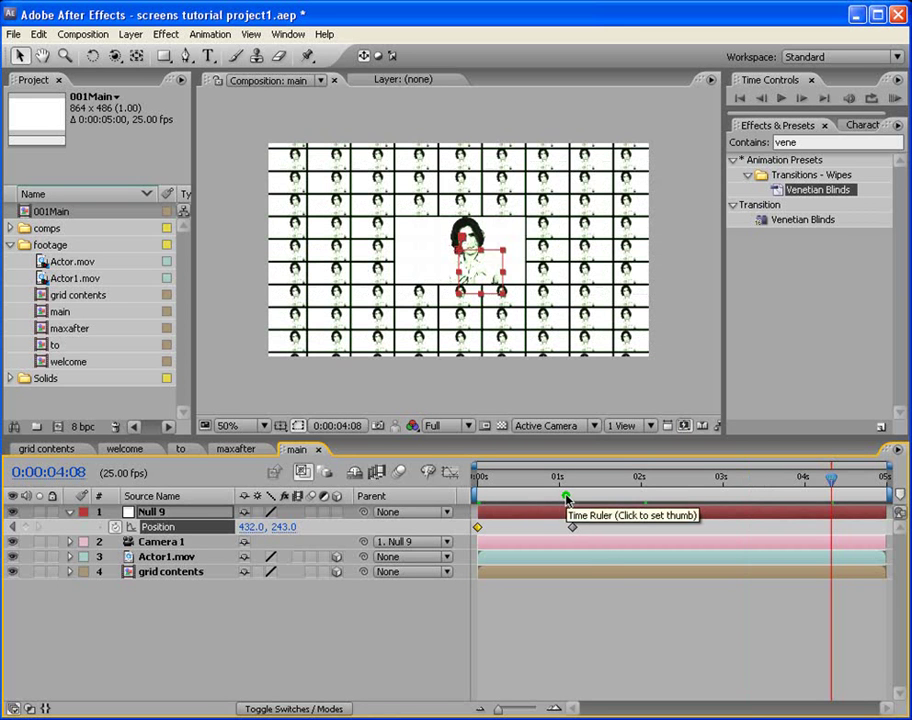
key(s)
key(s)
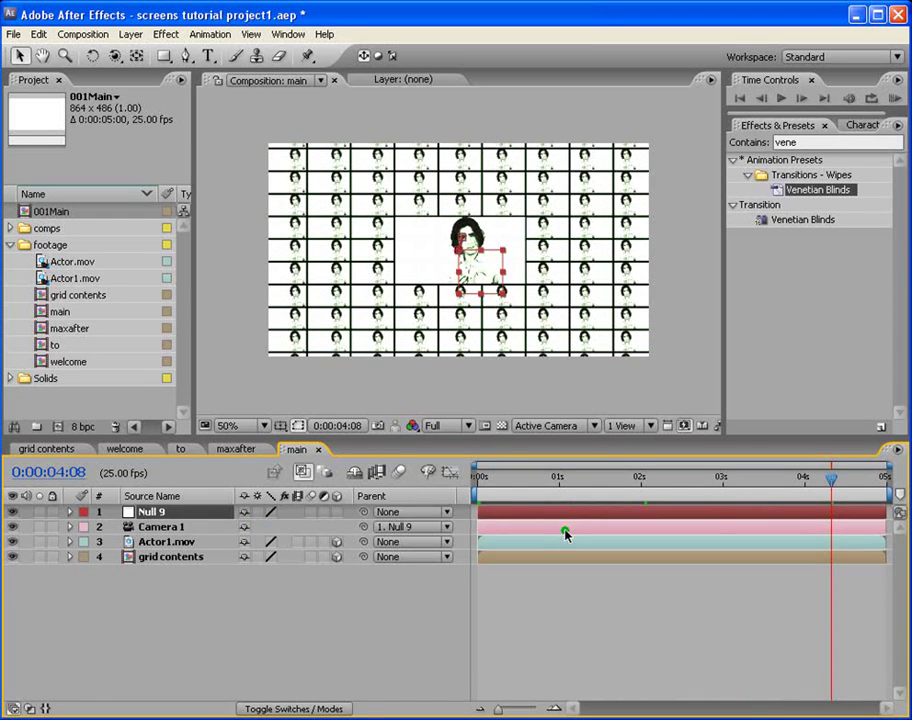
key(s)
click(573, 528)
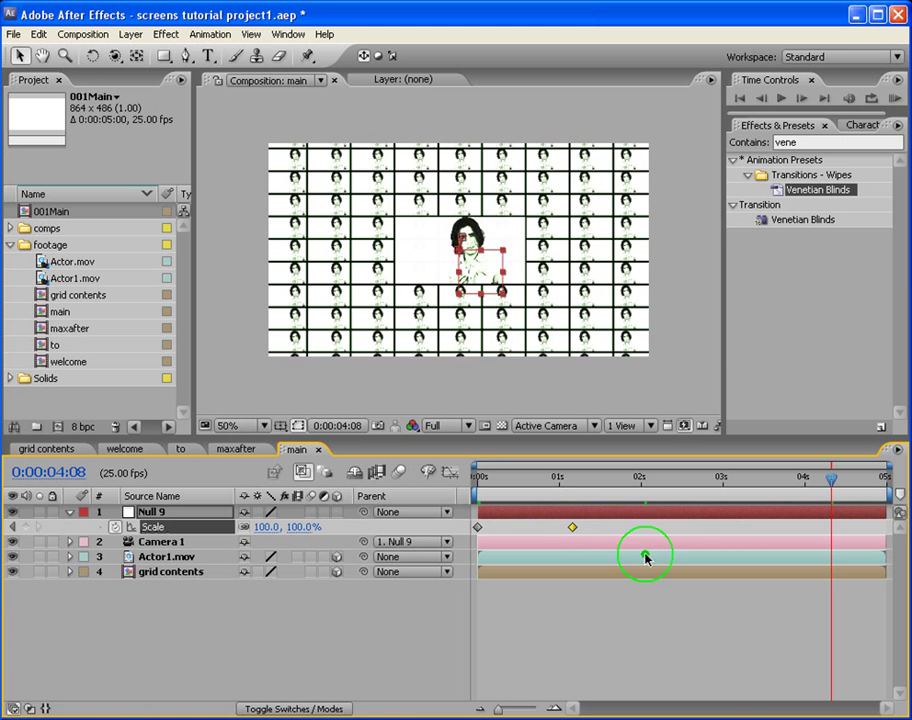
key(ctrl+v)
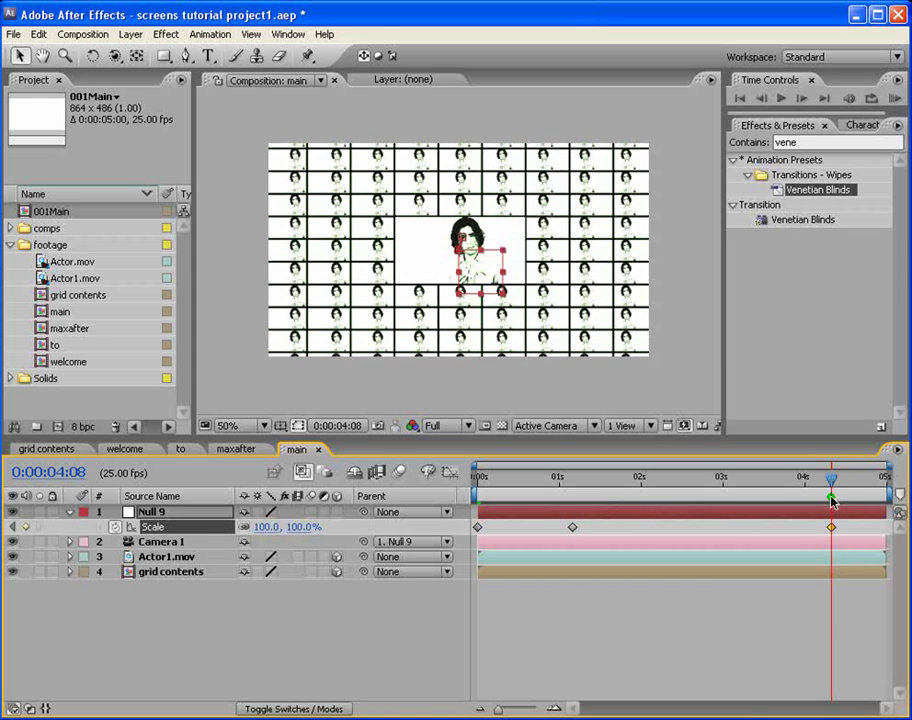
Set the null object's Scale to 30% at 0:00:04:24 and preview the camera animation
drag(832, 482, 896, 485)
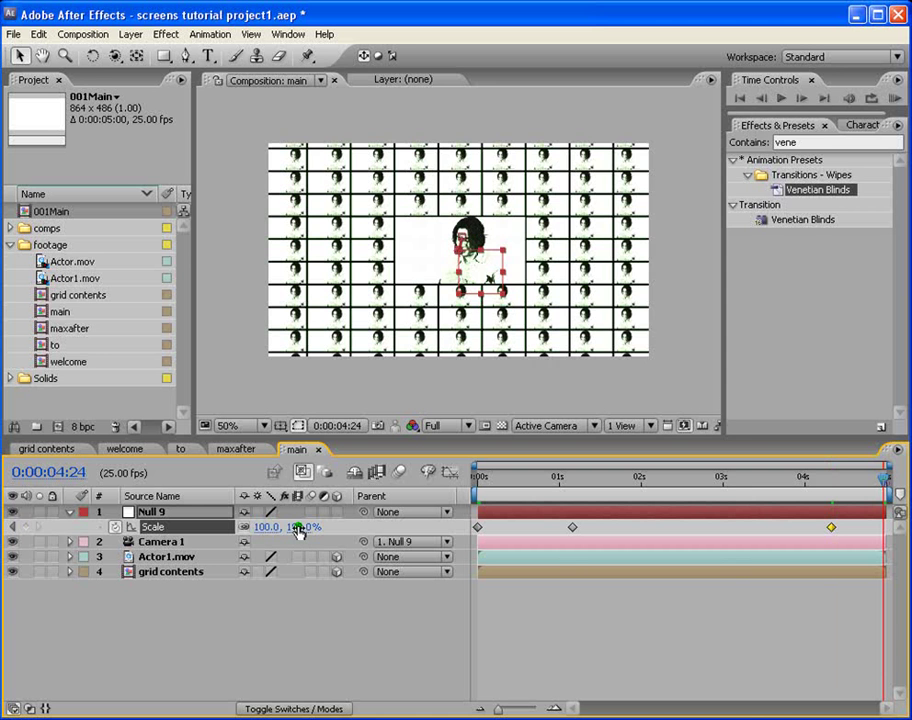
drag(288, 532, 246, 537)
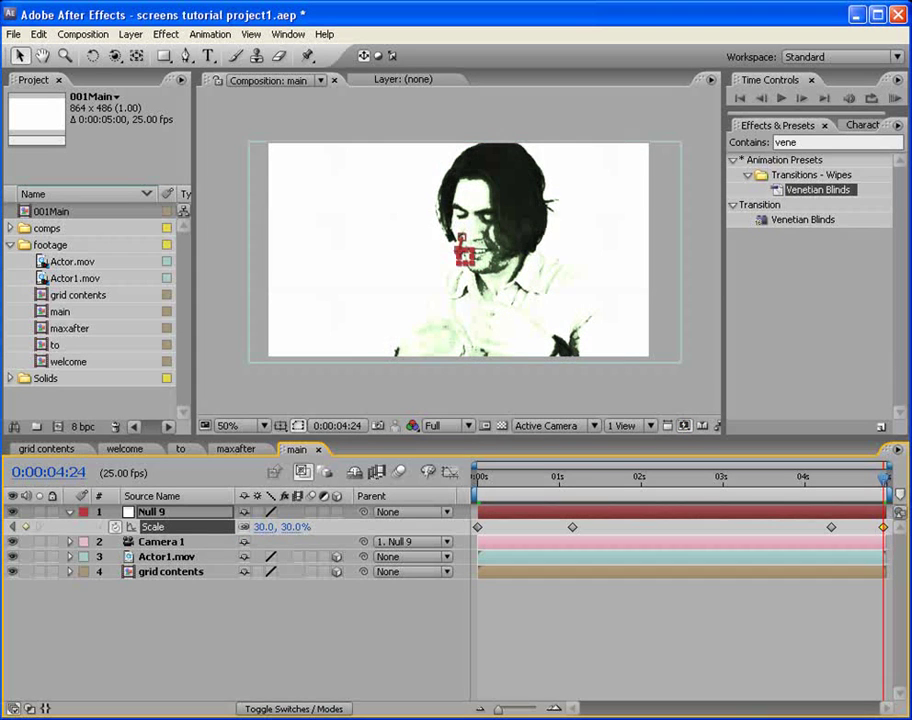
click(896, 98)
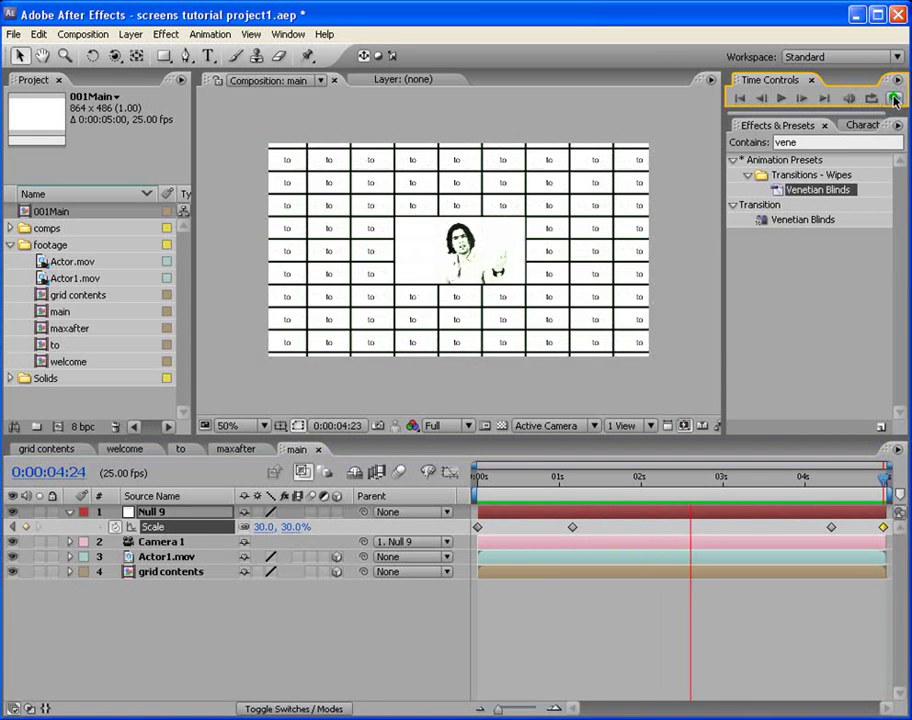
drag(482, 479, 488, 482)
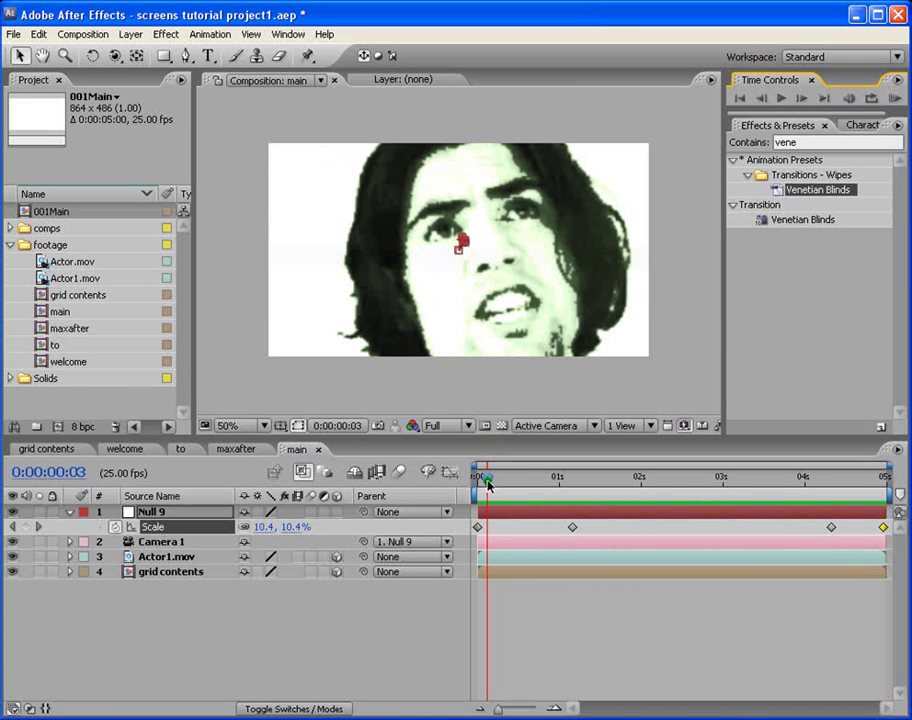
Add an adjustment layer to the main composition and apply the Optics Compensation effect to it
click(131, 36)
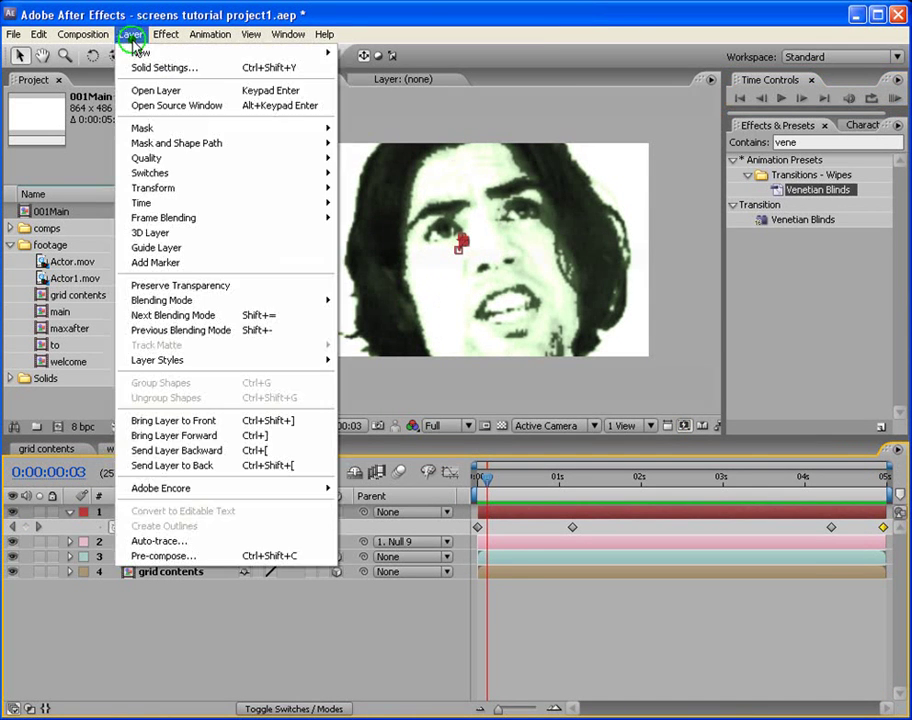
mouse_move(150, 53)
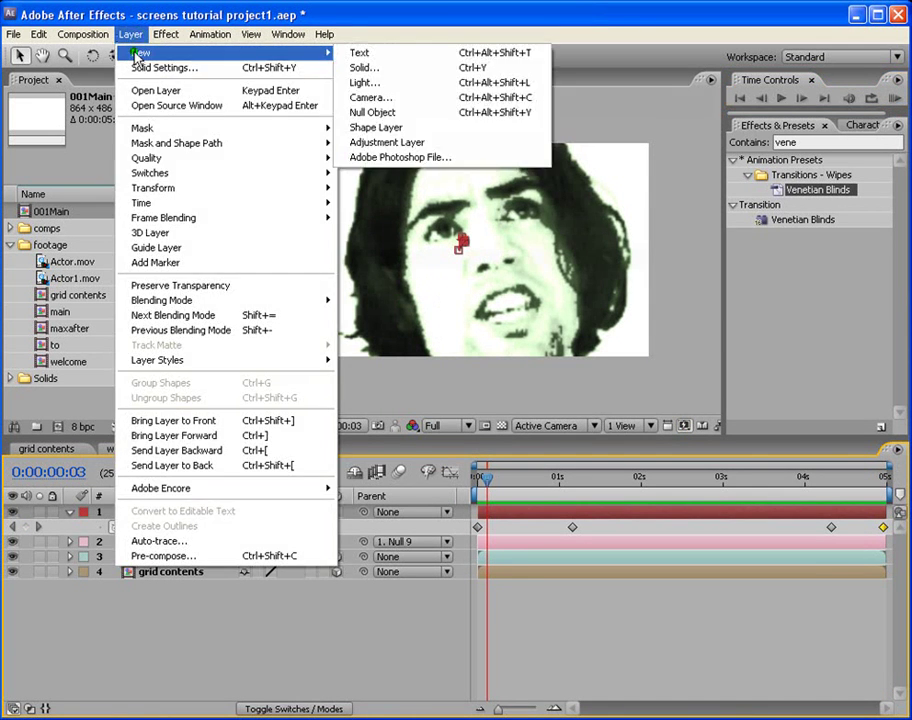
click(378, 142)
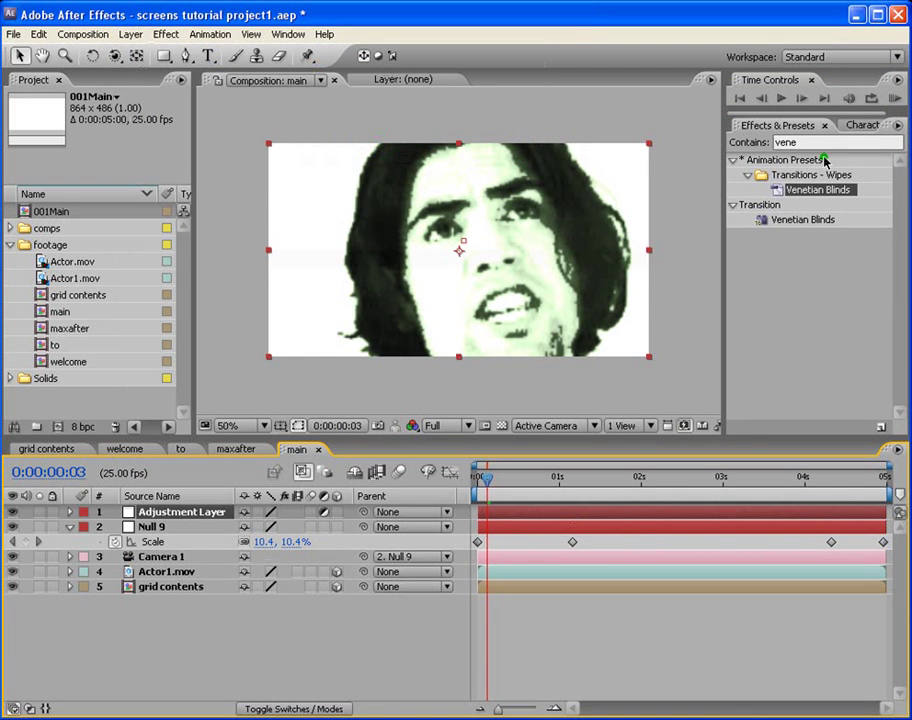
click(733, 135)
text(opti)
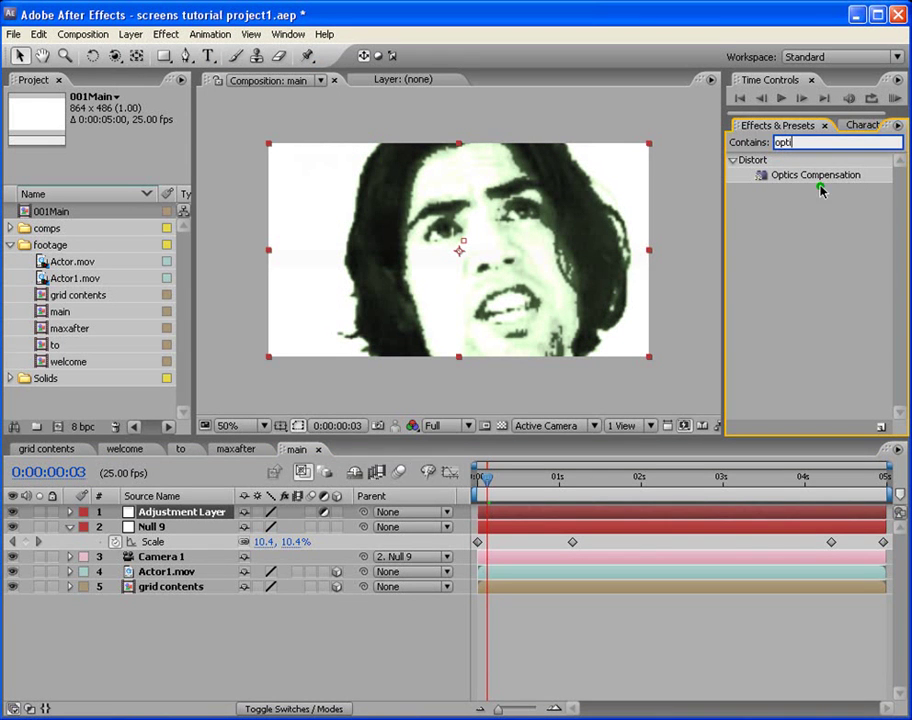
click(808, 176)
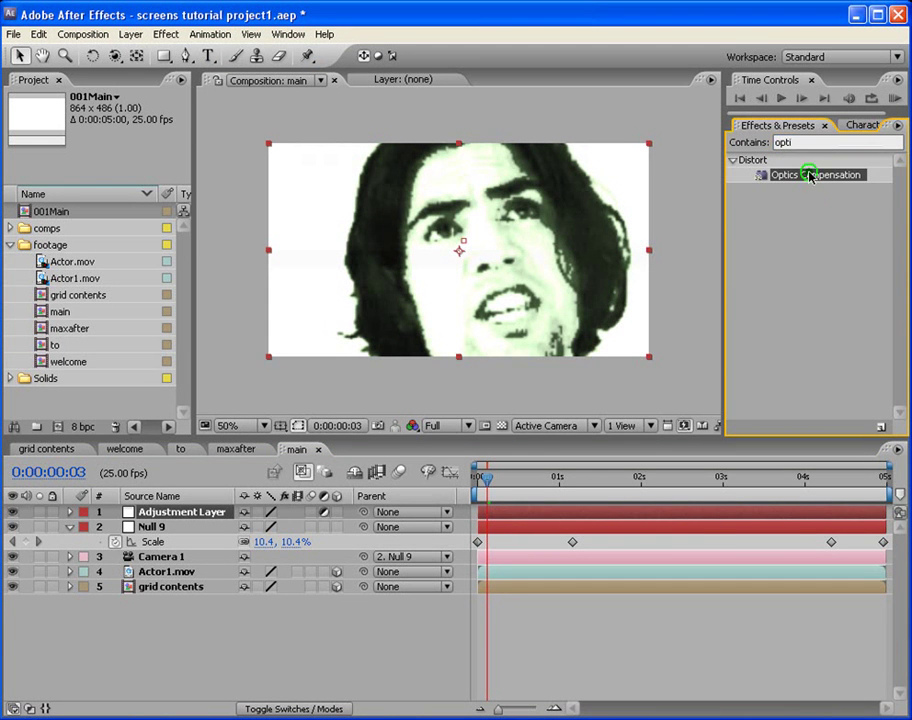
drag(810, 177, 150, 520)
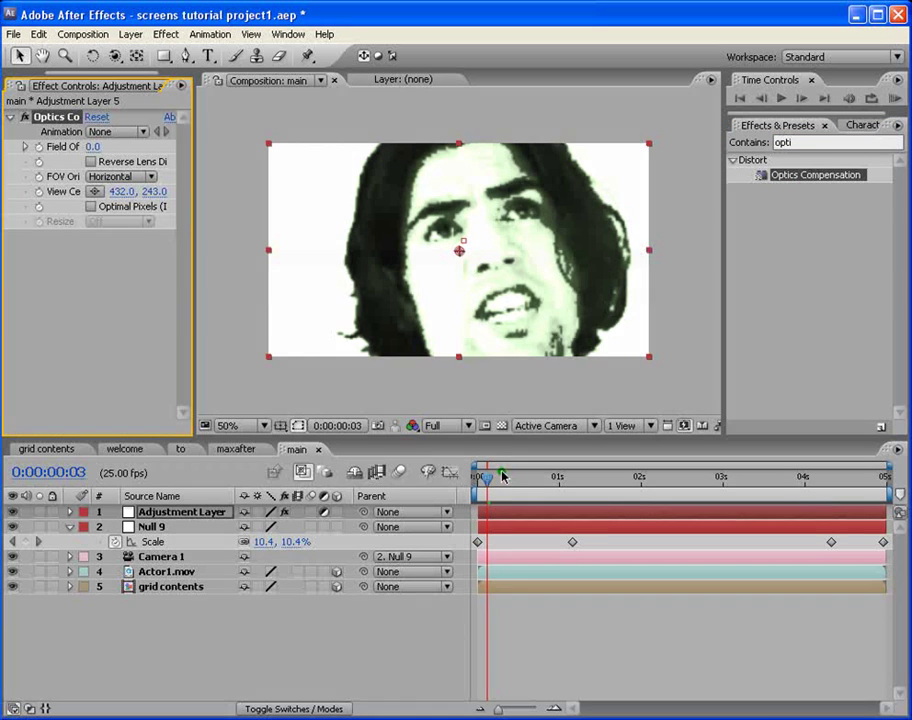
Apply the Venetian Blinds transition preset to the Actor1.mov layer at 0:00:00:00
drag(502, 476, 537, 484)
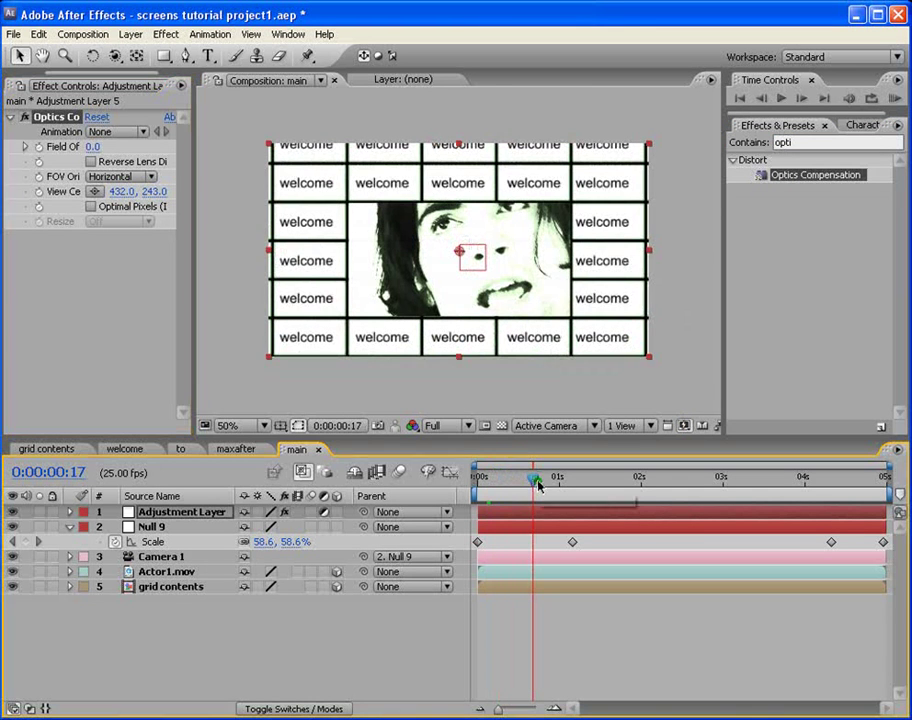
click(172, 576)
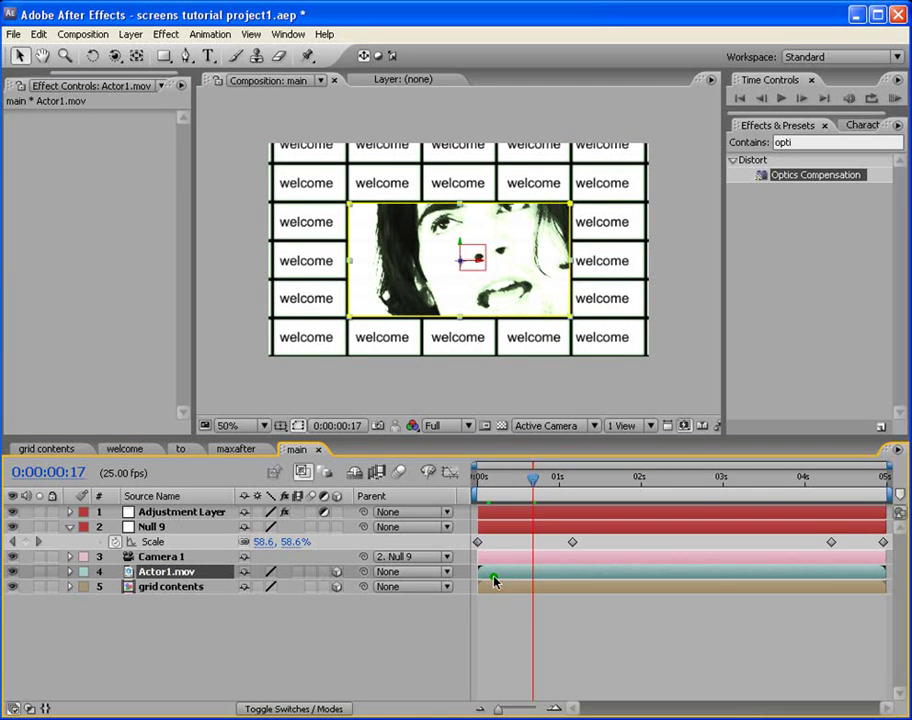
drag(807, 144, 690, 108)
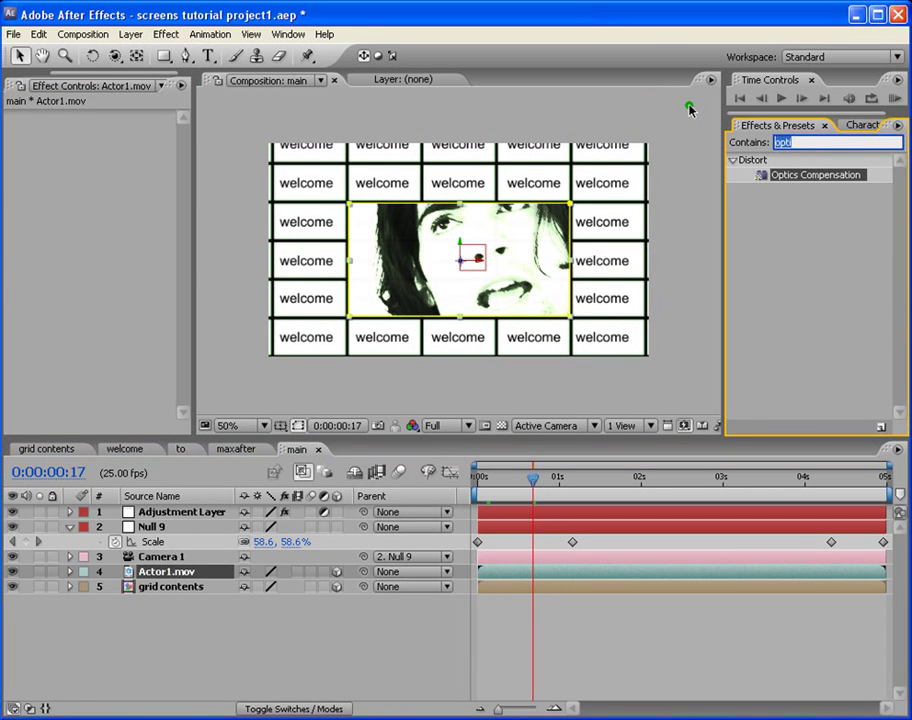
text(vene)
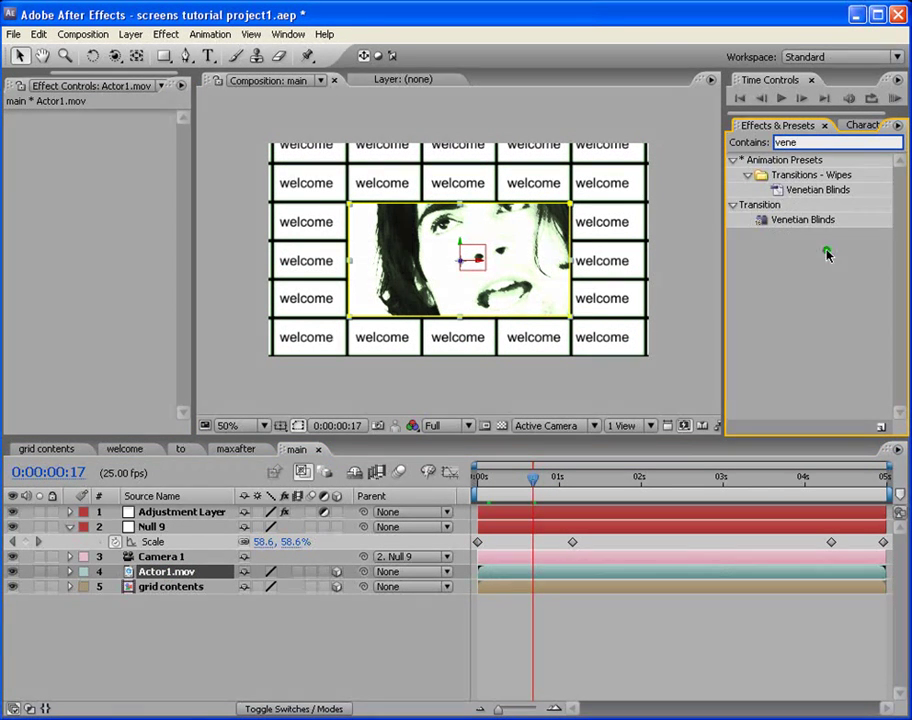
drag(538, 484, 463, 486)
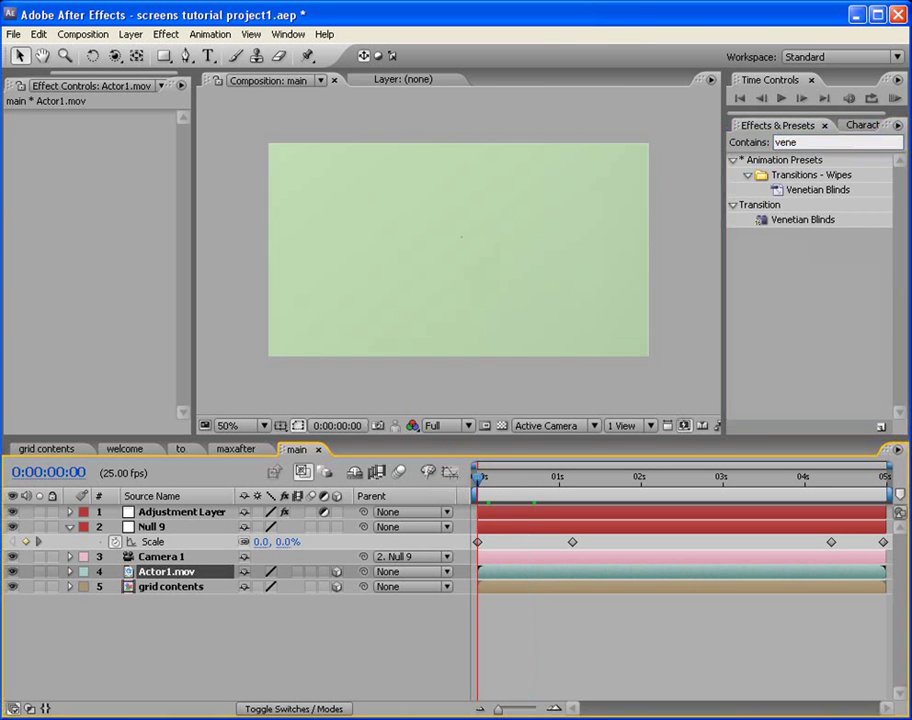
drag(817, 189, 516, 574)
Set the Venetian Blinds Width on the Actor1.mov layer to 8
drag(476, 487, 503, 490)
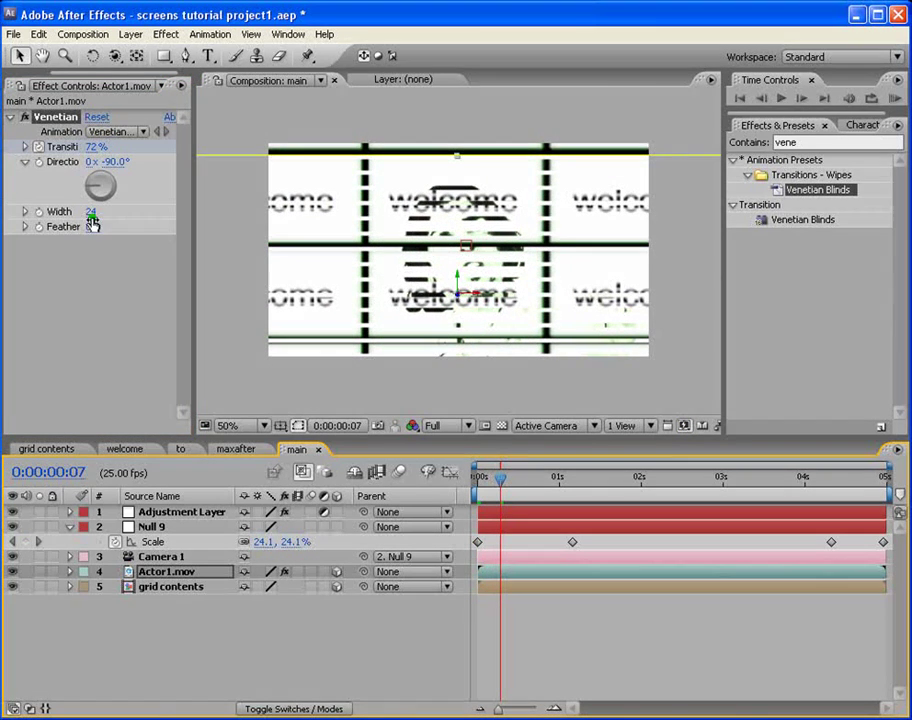
click(89, 212)
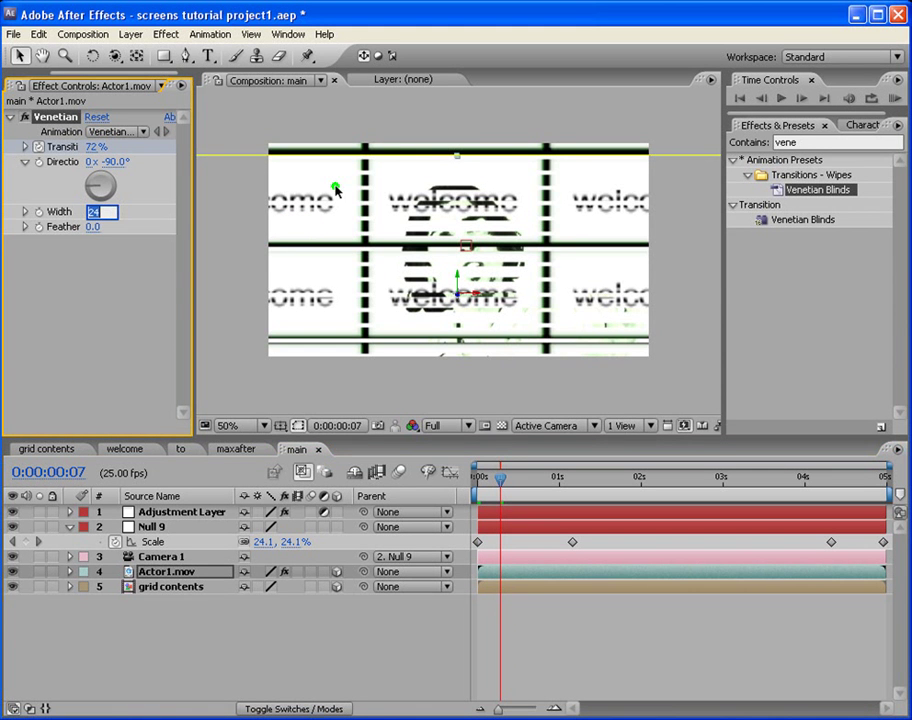
key(Return)
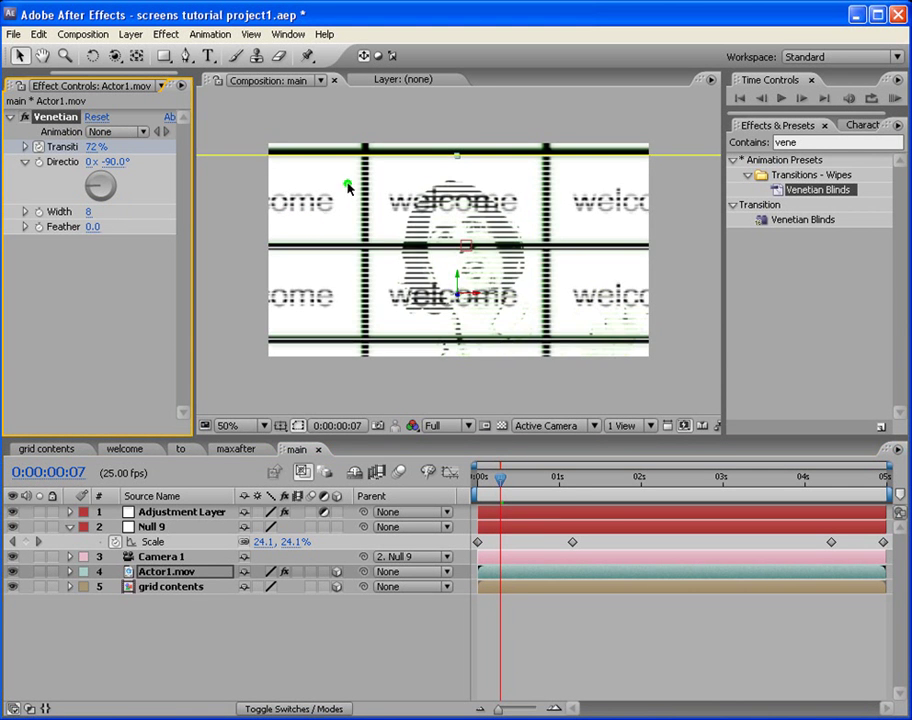
Set the adjustment layer's Optics Compensation Field of View to 114.8 and enable Reverse Lens Distortion and Optimal Pixels
drag(500, 478, 476, 475)
click(169, 512)
key(e)
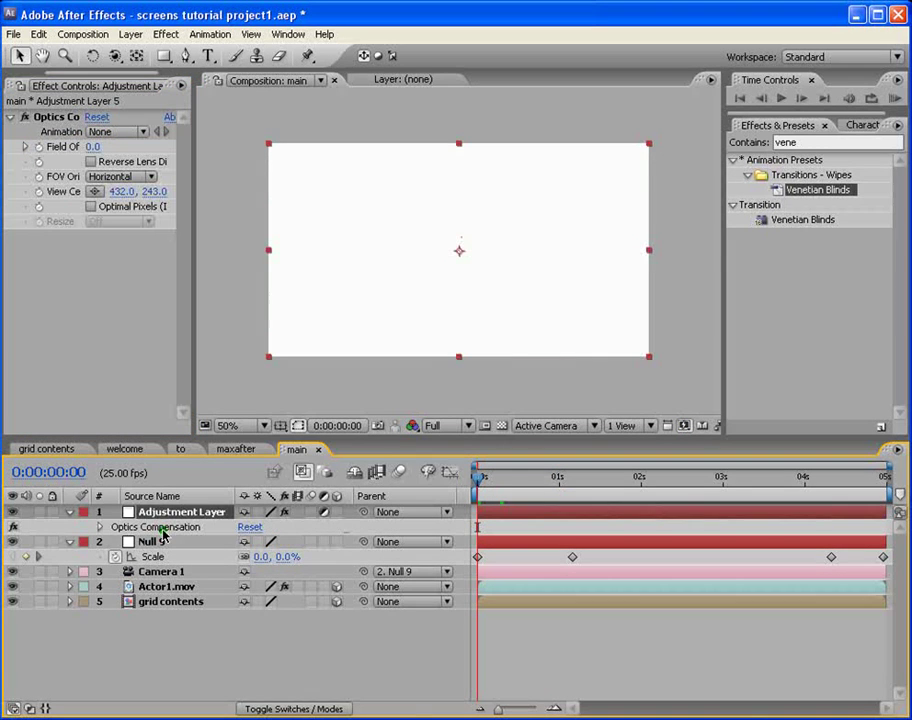
click(160, 529)
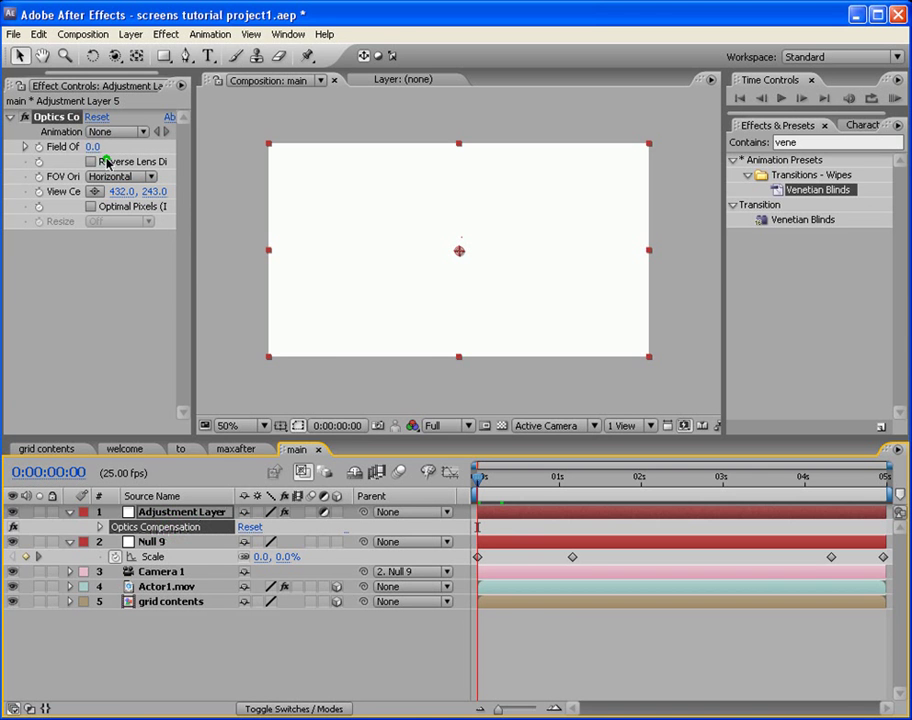
drag(91, 147, 832, 182)
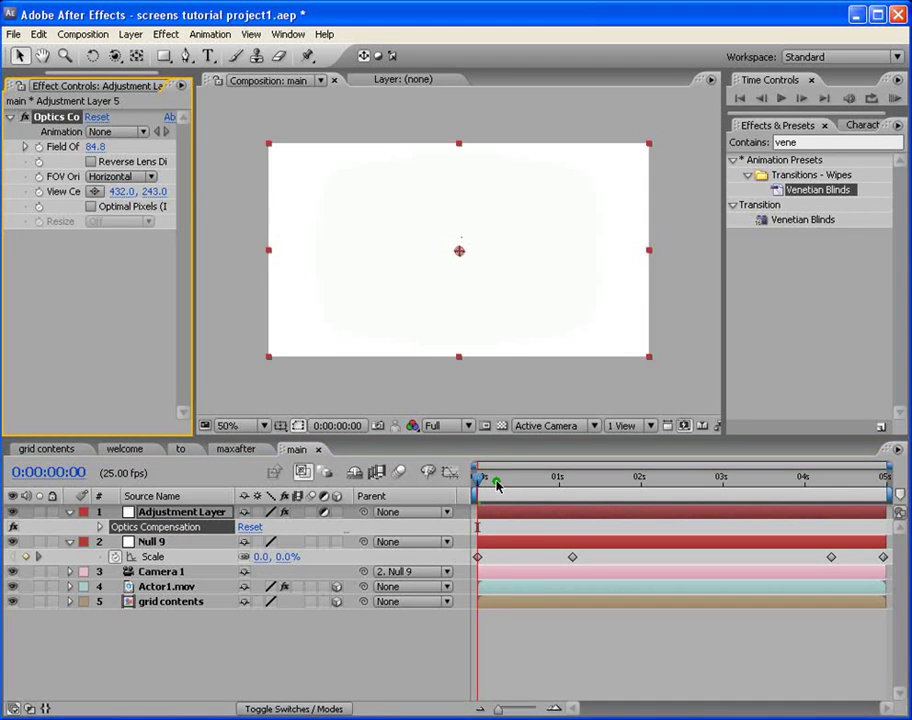
drag(497, 483, 527, 482)
drag(93, 147, 405, 190)
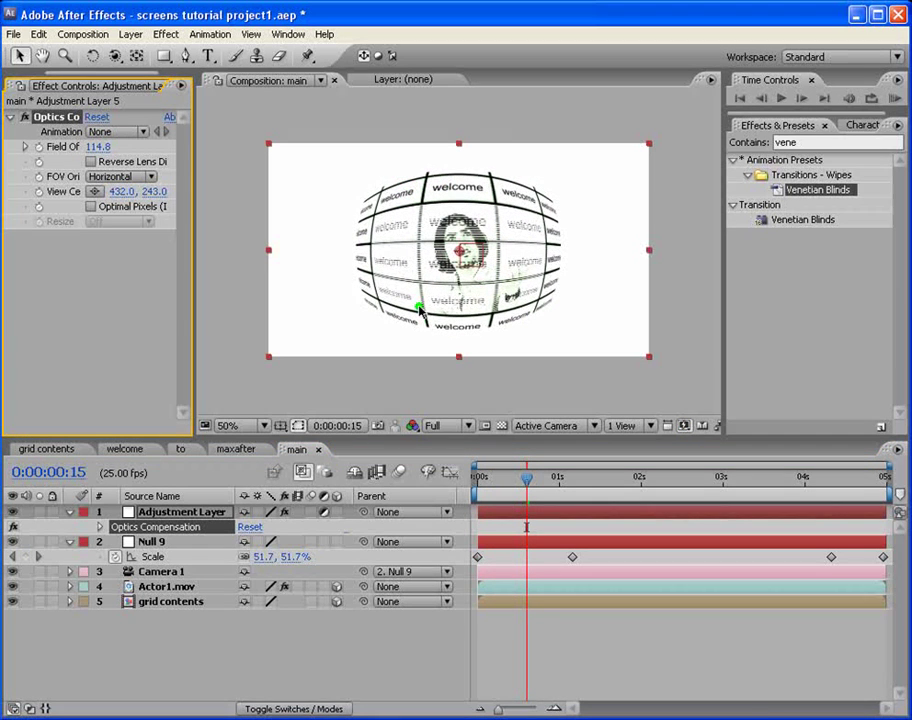
click(91, 162)
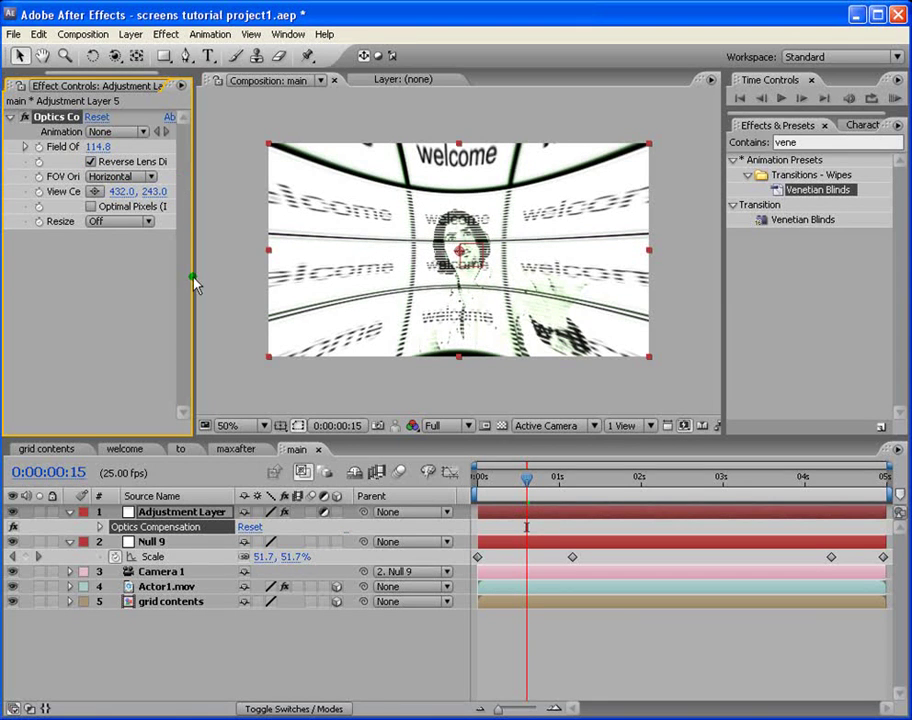
click(91, 207)
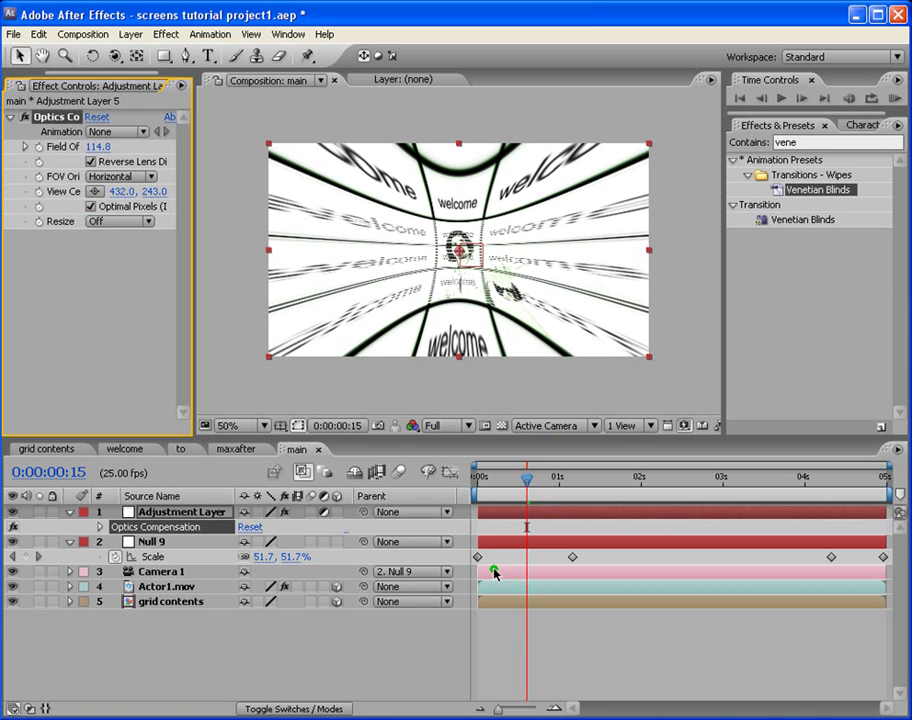
Set the null object's Scale to 1% at 0:00:00:00
mouse_move(486, 478)
mouse_down()
mouse_move(586, 482)
mouse_move(476, 478)
mouse_up()
click(153, 557)
click(557, 663)
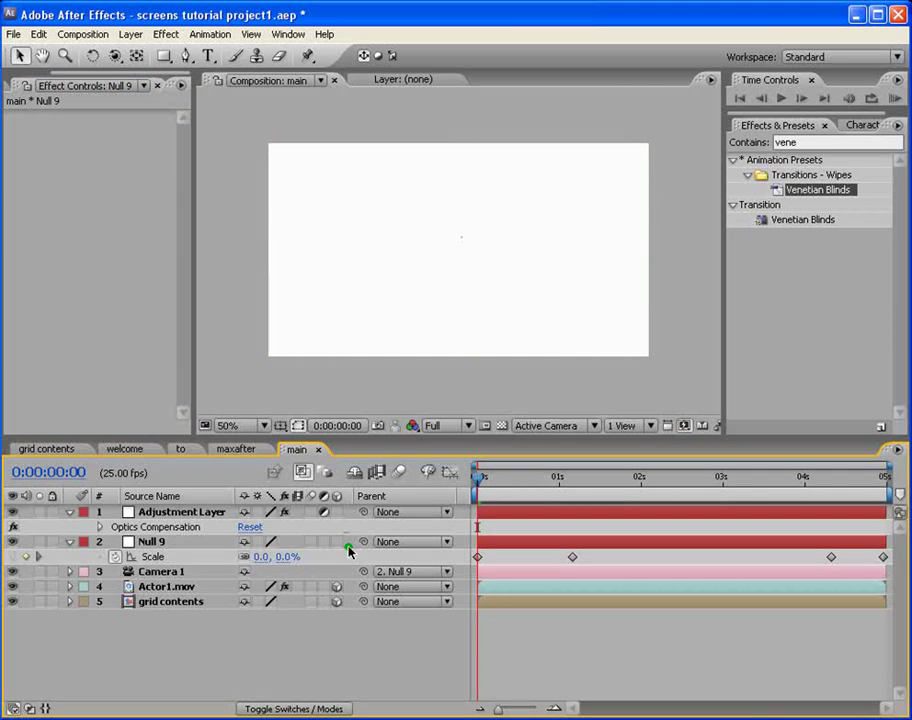
mouse_move(481, 482)
mouse_down()
mouse_move(498, 482)
mouse_move(477, 482)
mouse_up()
click(487, 543)
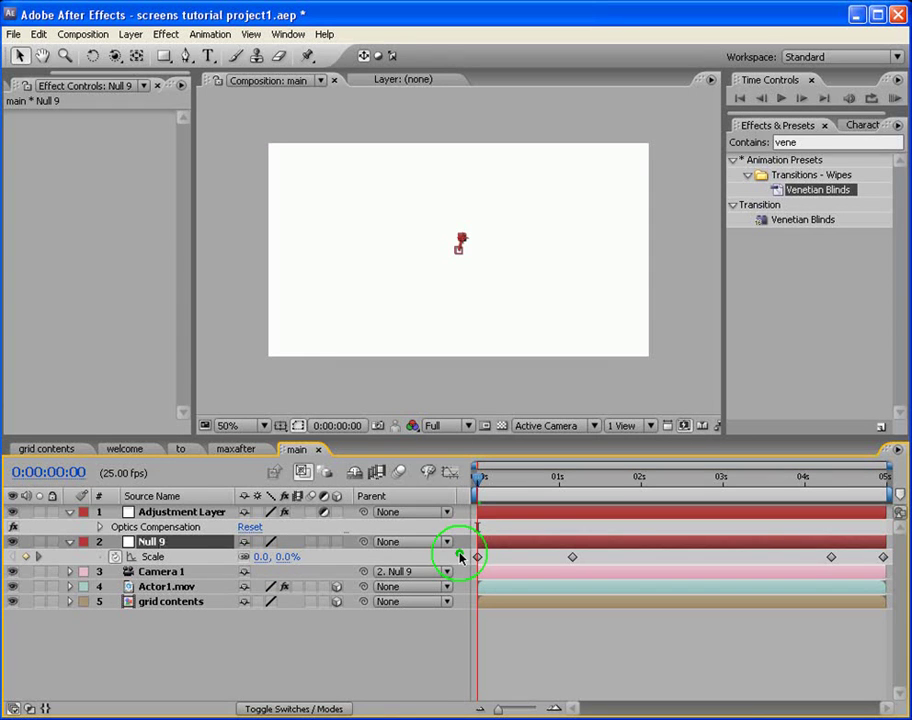
click(285, 557)
text(1)
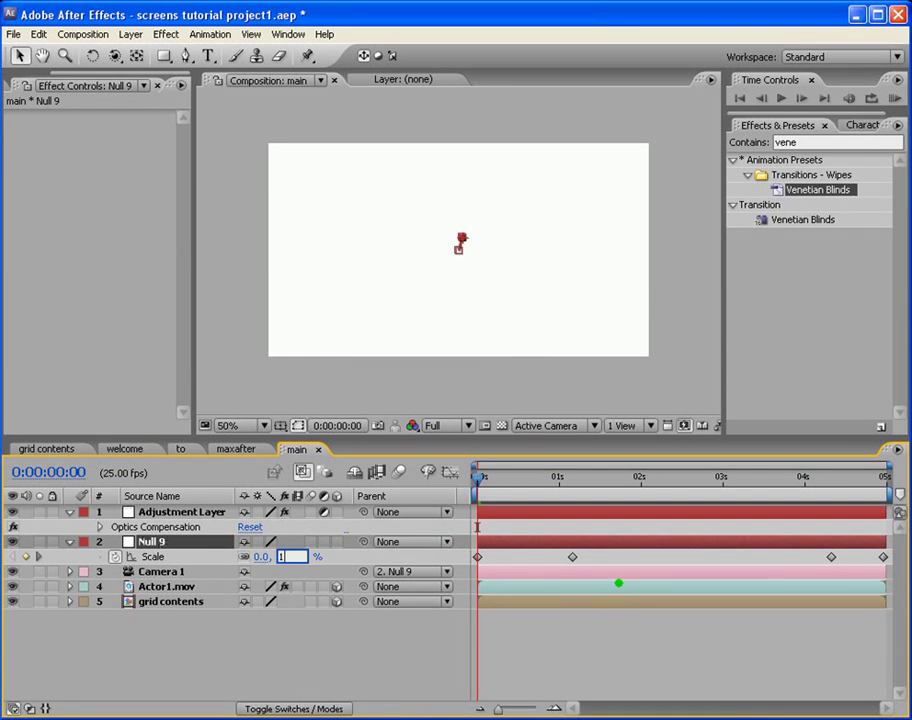
key(Return)
Move the null object's second Scale keyframe to 0:00:01:05
drag(481, 480, 558, 482)
drag(573, 557, 577, 557)
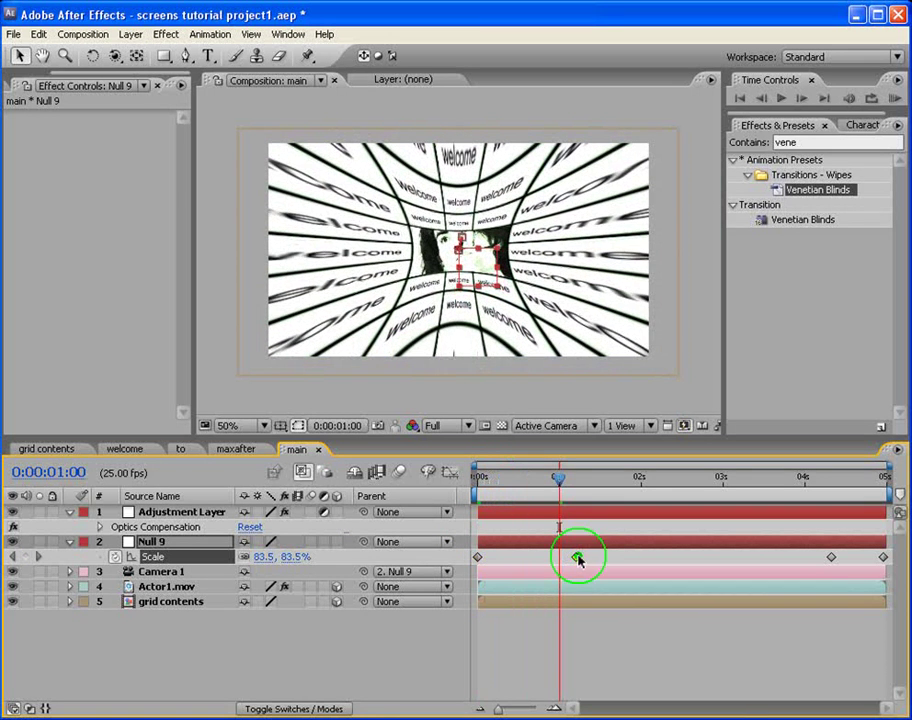
Set a Field of View keyframe for the adjustment layer's Optics Compensation at 0:00:01:05
mouse_move(558, 484)
mouse_down()
mouse_move(476, 483)
mouse_move(576, 482)
mouse_up()
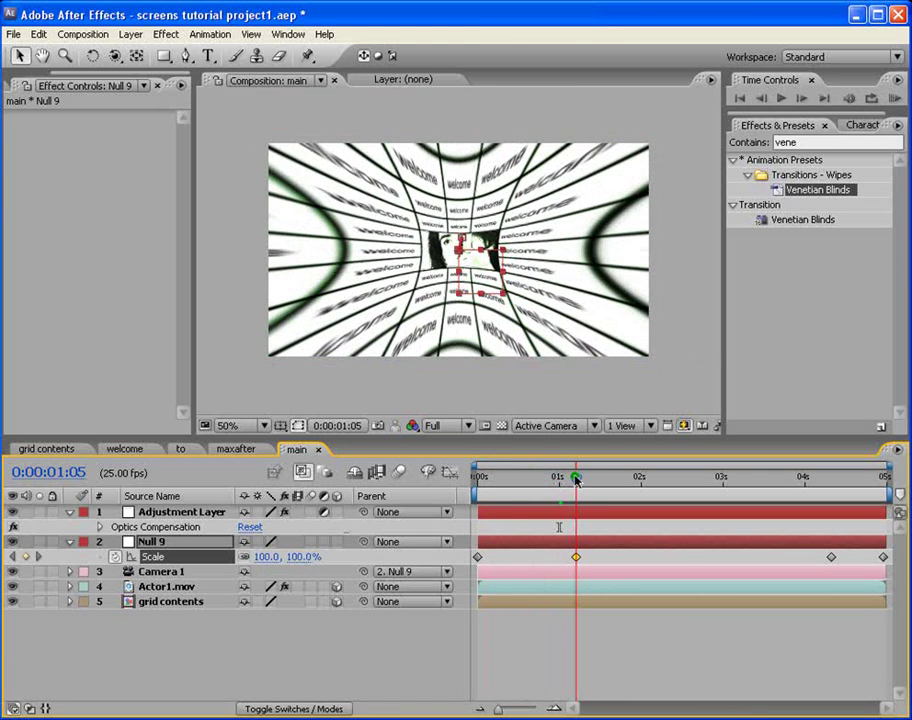
click(575, 513)
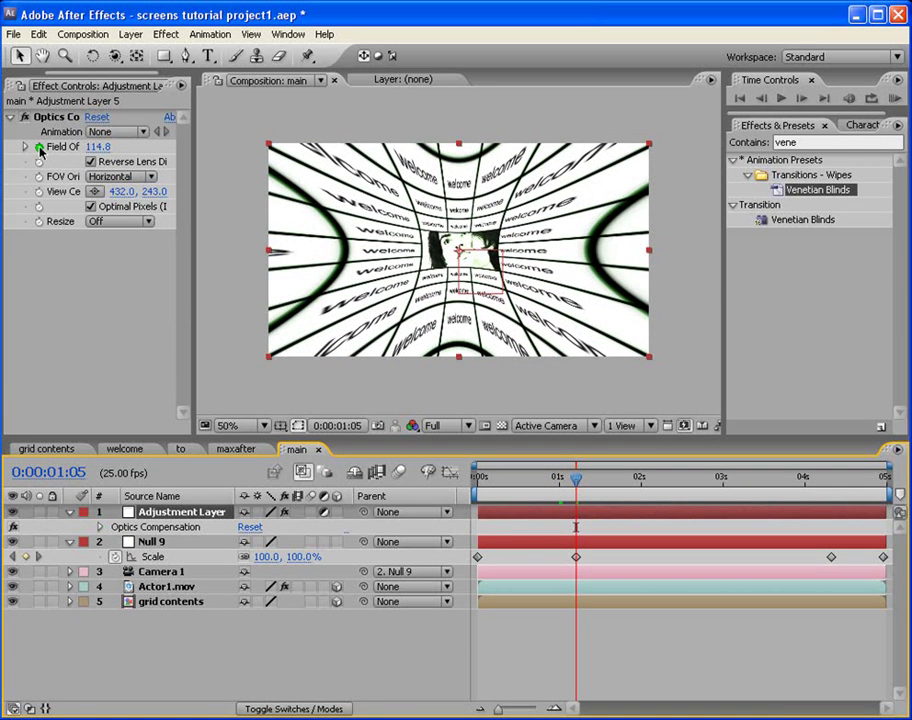
click(99, 527)
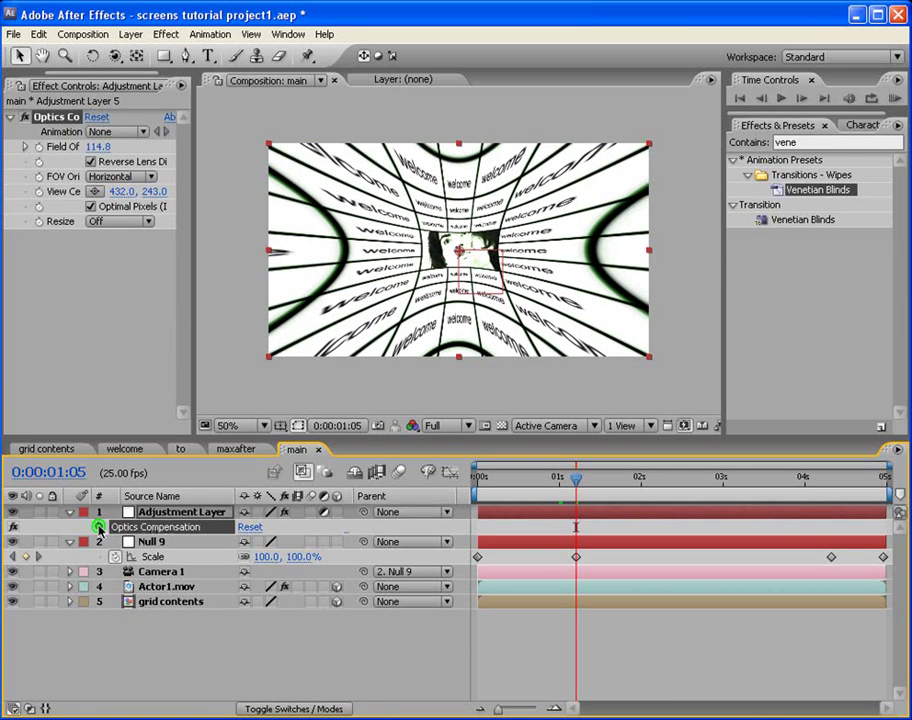
click(99, 527)
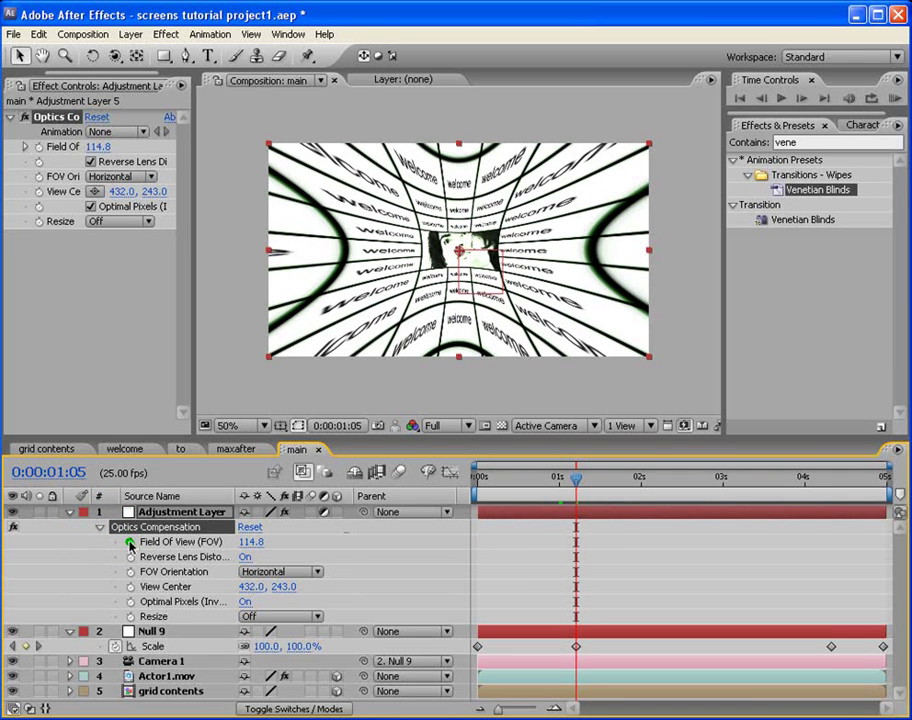
click(129, 545)
Set the adjustment layer's Field of View to 0 at 0:00:01:24
drag(576, 479, 639, 480)
key(Page_Up)
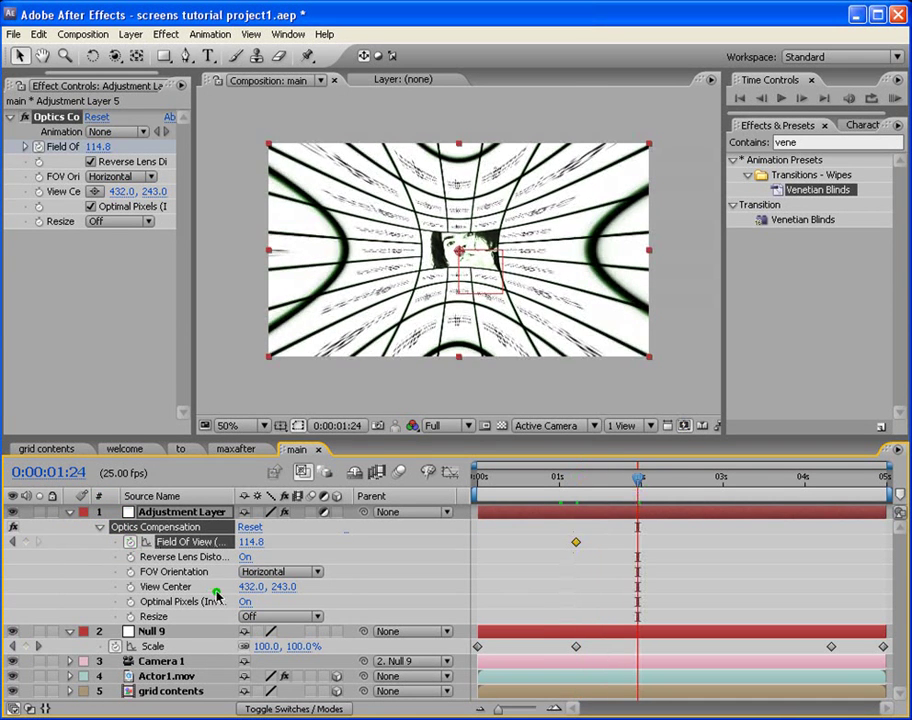
click(258, 543)
text(0)
key(Return)
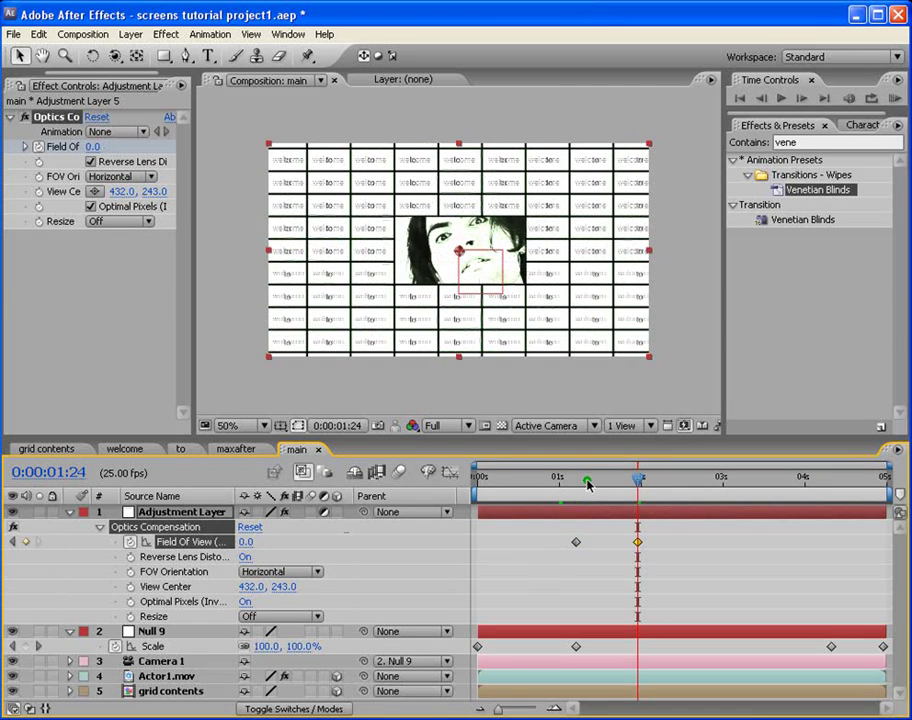
Move the first Field of View keyframe back to just after 0:00:01:00 and collapse the adjustment layer's properties
drag(497, 479, 622, 497)
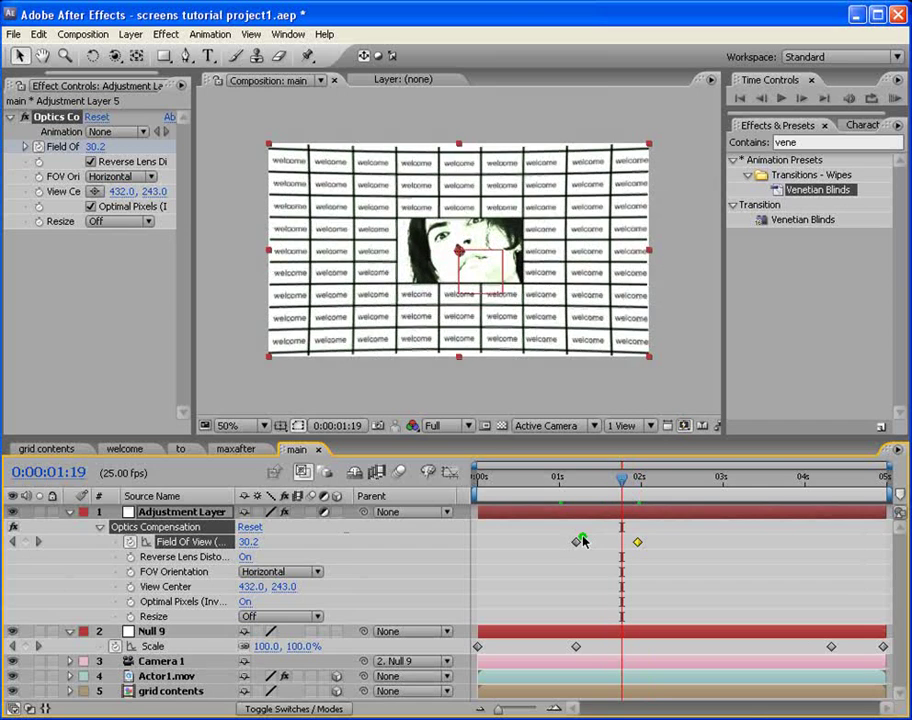
drag(581, 541, 562, 542)
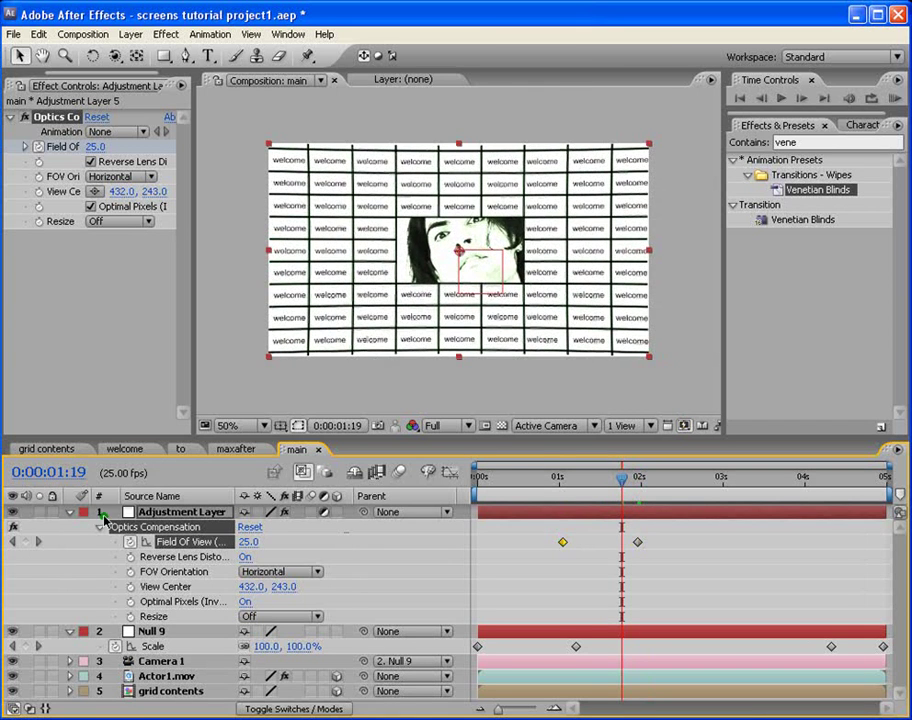
click(70, 512)
Reveal Actor1.mov's keyframed properties and copy its 0% Transition Completion keyframe from 0:00:01:00 to 0:00:03:16
drag(621, 481, 776, 484)
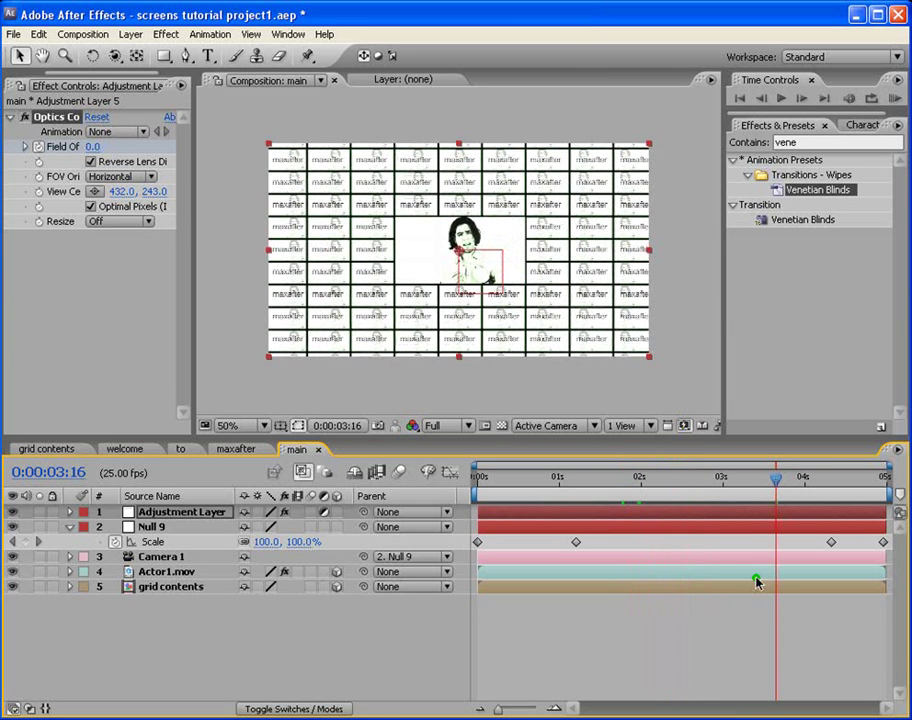
click(158, 572)
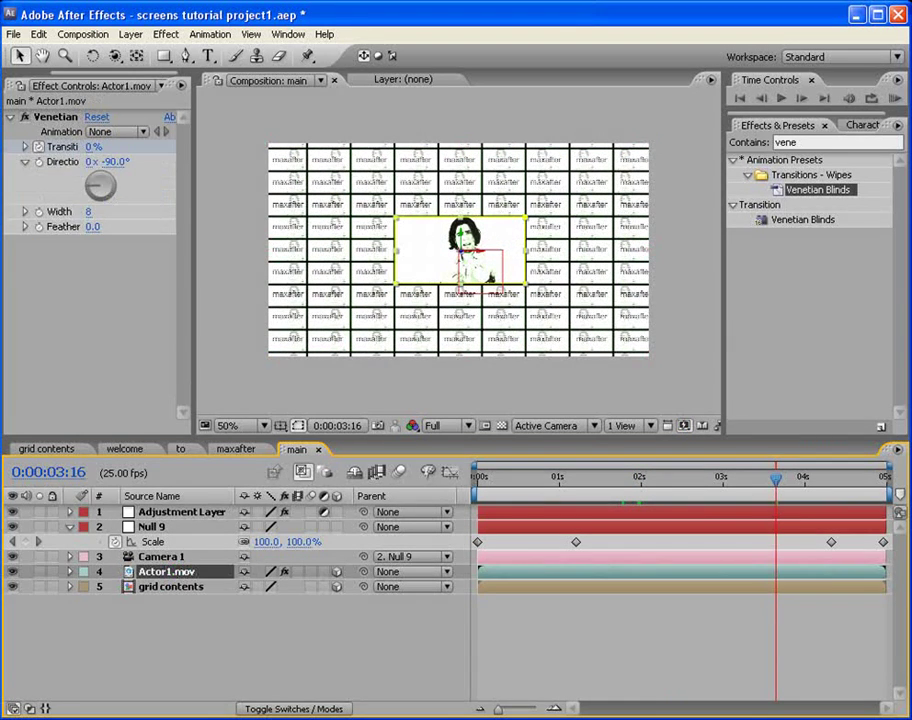
key(u)
key(u)
key(u)
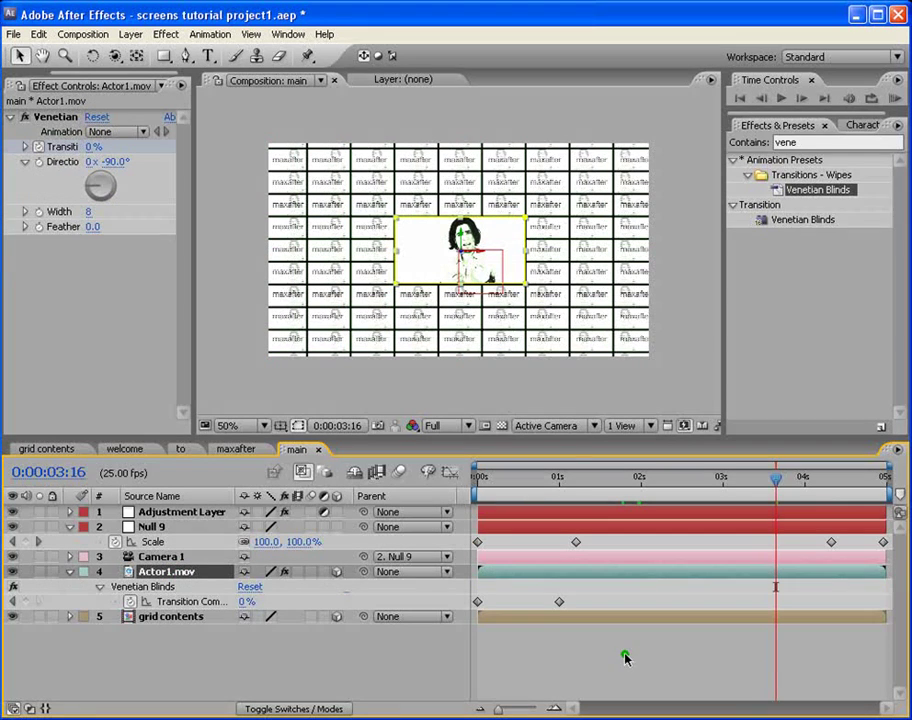
click(559, 603)
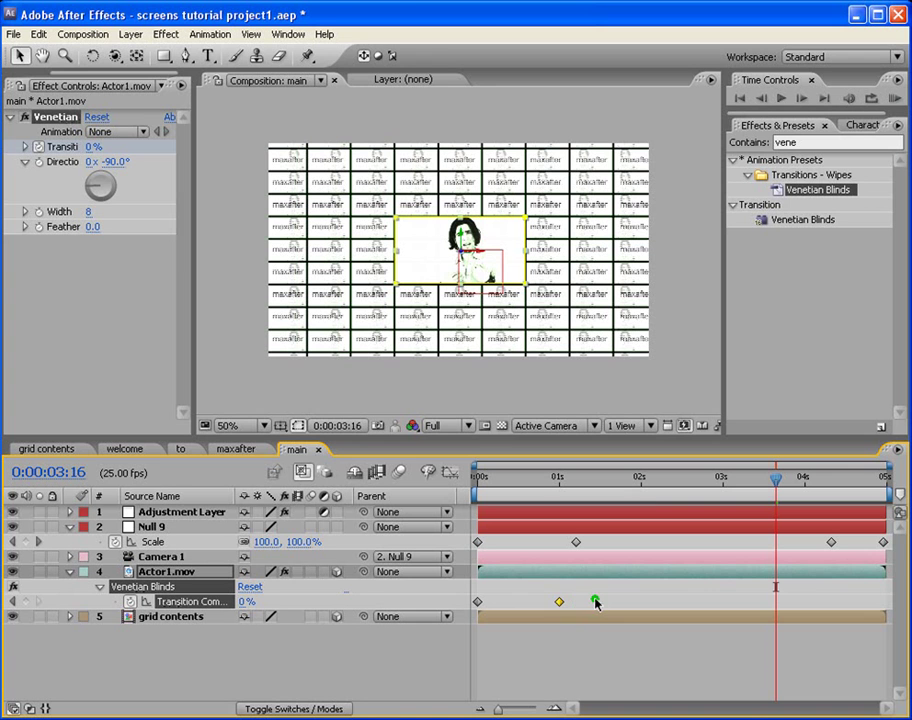
drag(551, 605, 561, 604)
drag(790, 579, 785, 505)
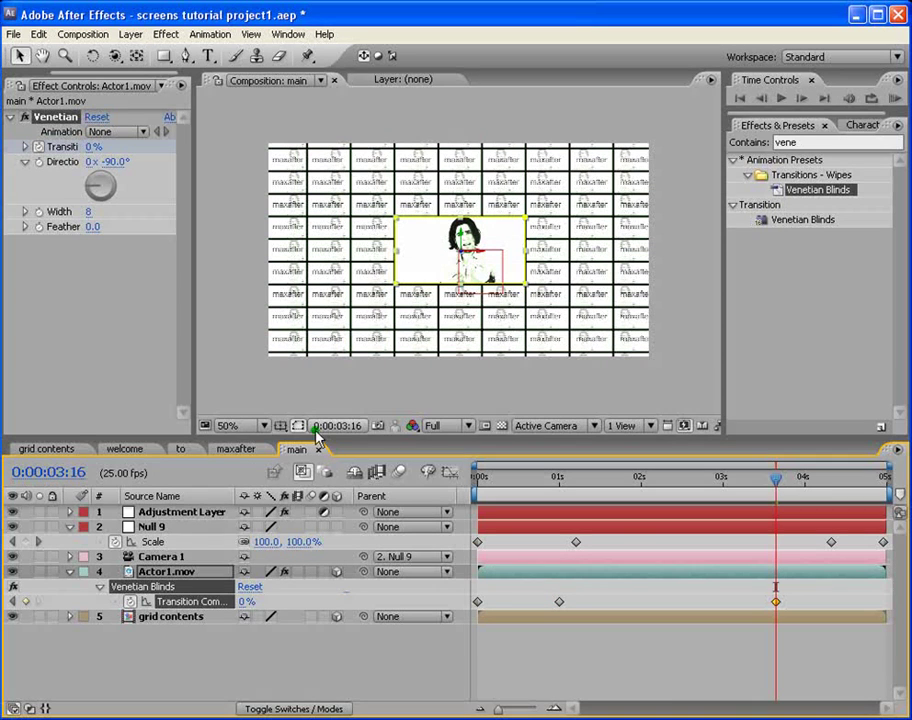
Fit the composition view up to 100% and move Actor1.mov's third Transition Completion keyframe slightly earlier than 0:00:03:16
click(229, 425)
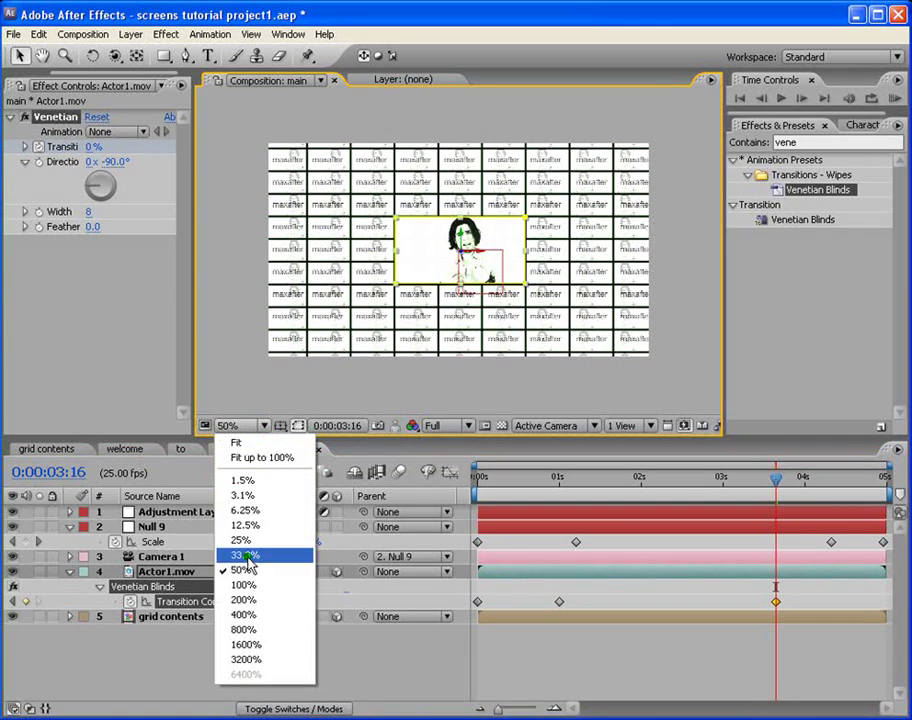
click(248, 457)
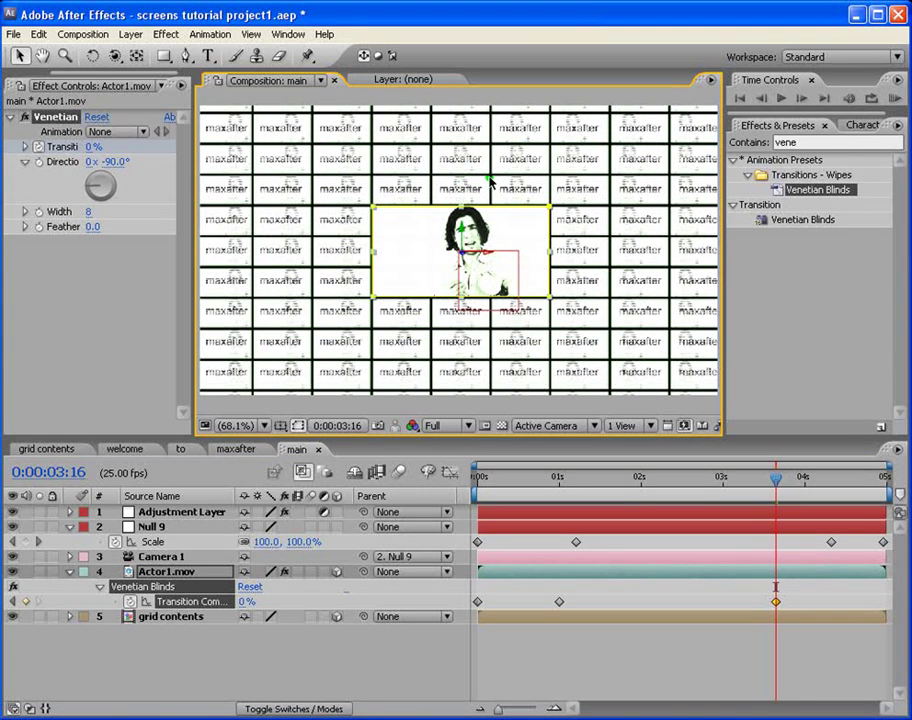
click(772, 604)
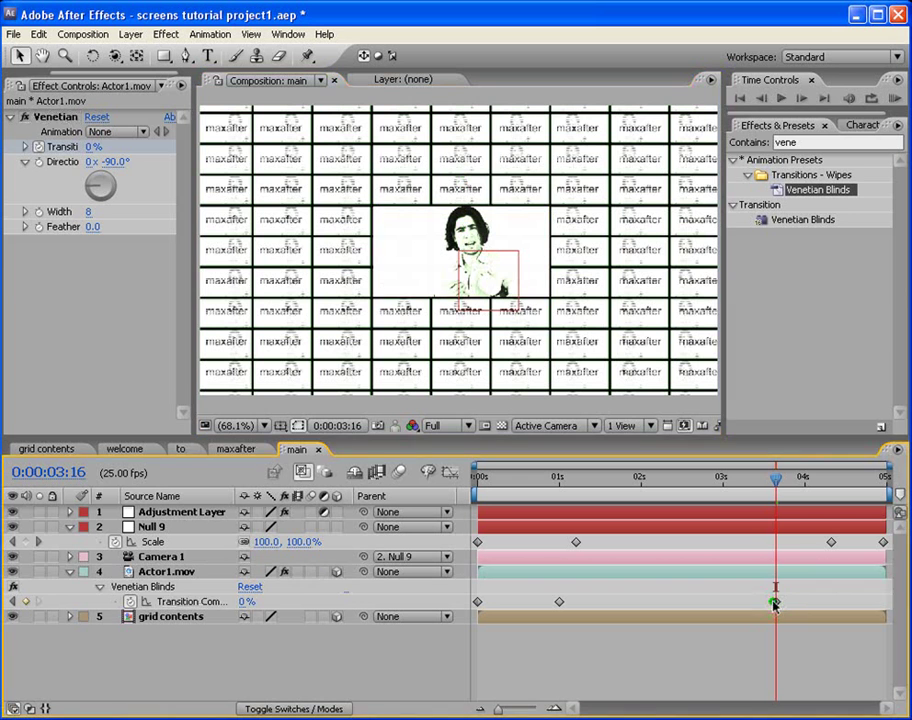
drag(775, 603, 759, 603)
Set Transition Completion to 100% at 0:00:03:17, and shift the last two keyframes to 0:00:03:15 and just before 0:00:04:00
drag(749, 483, 777, 481)
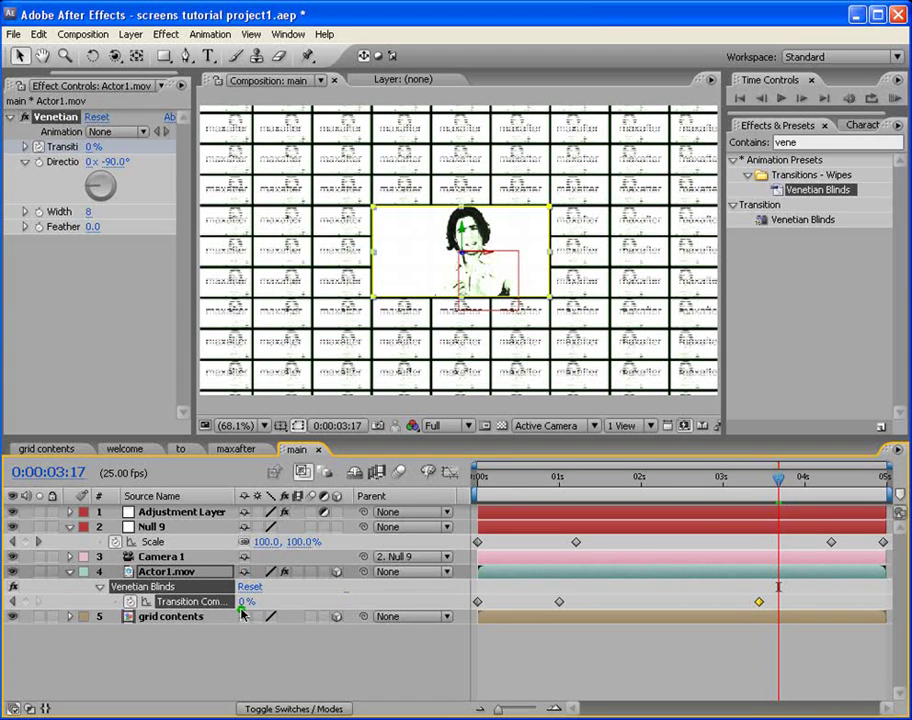
drag(245, 601, 603, 613)
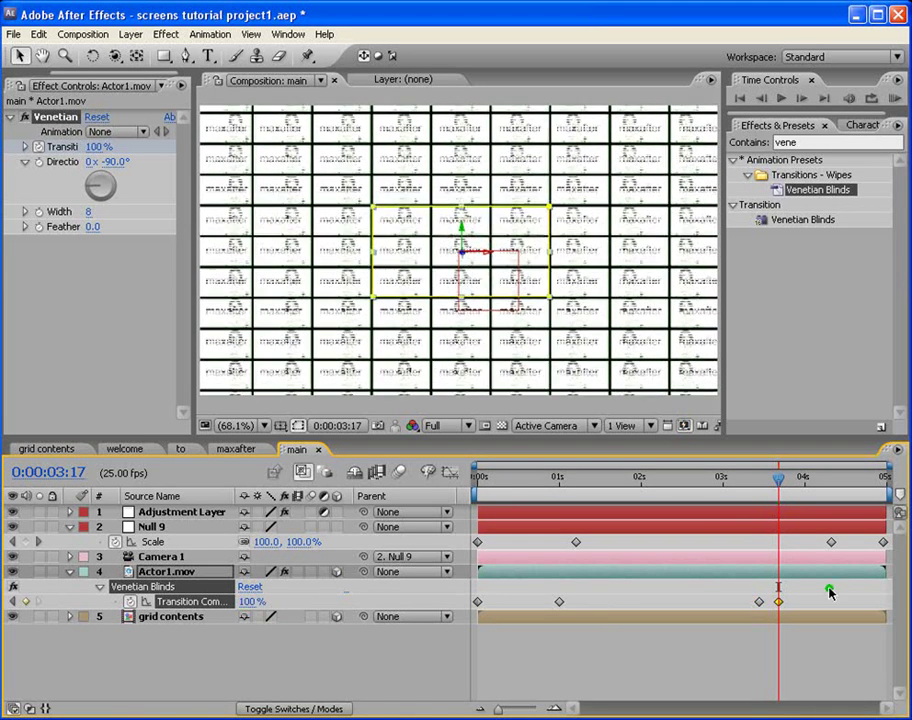
drag(743, 480, 772, 487)
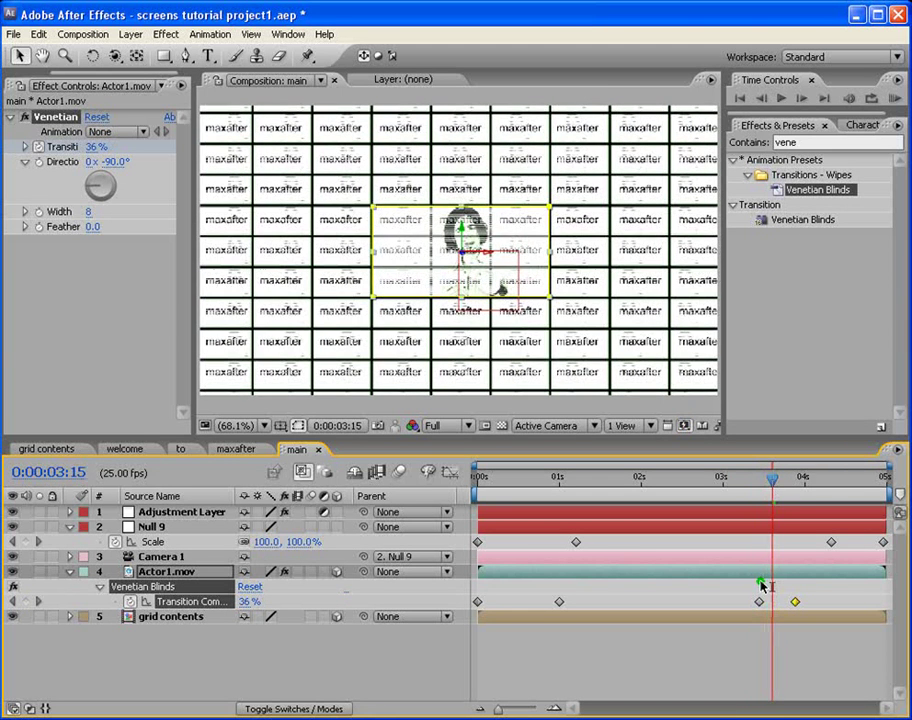
drag(759, 601, 805, 606)
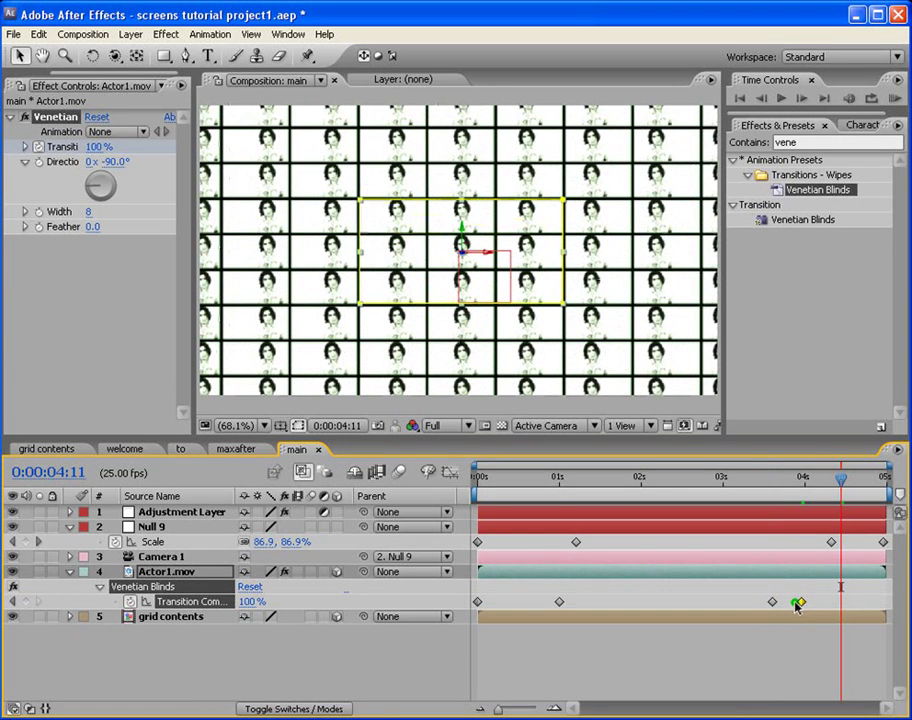
Copy Actor1.mov's 100% Transition Completion keyframe to 0:00:04:11 and the 0% keyframe to 0:00:04:23
key(ctrl+c)
key(ctrl+v)
drag(841, 480, 882, 490)
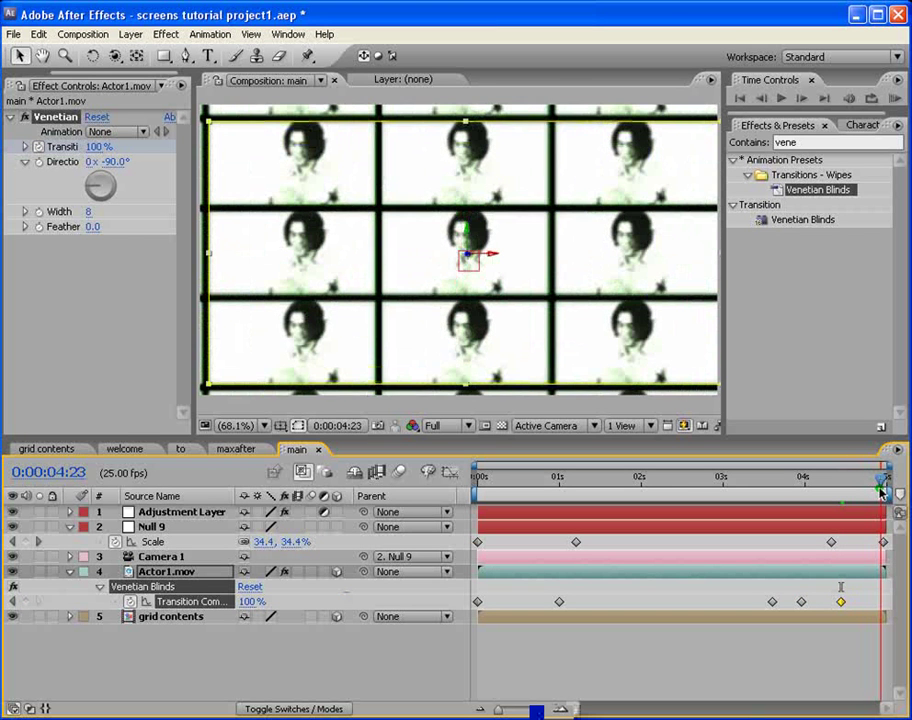
click(773, 602)
key(ctrl+c)
key(ctrl+v)
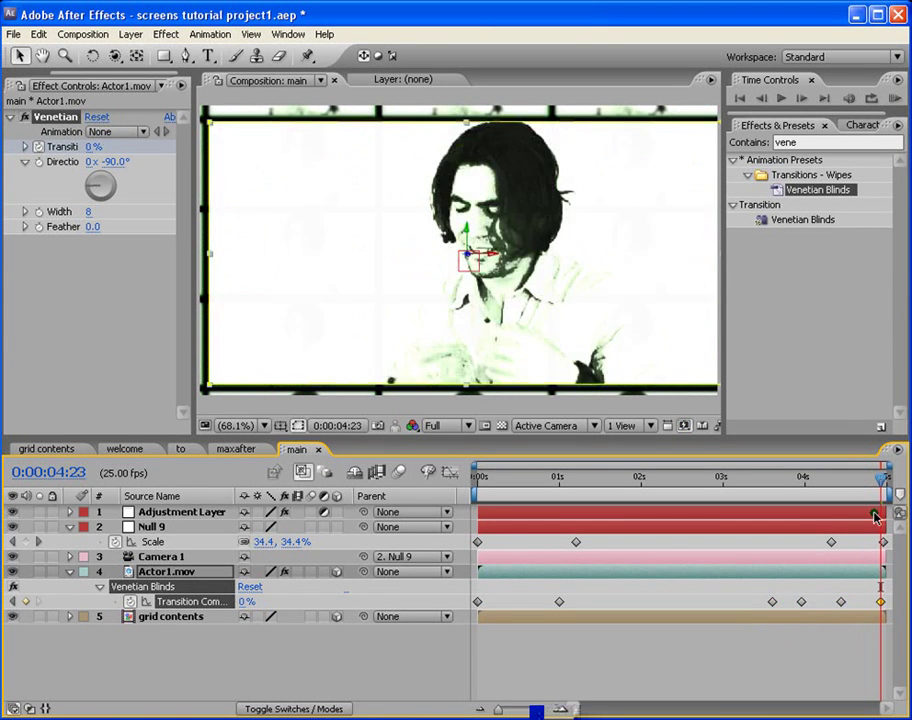
drag(882, 481, 842, 510)
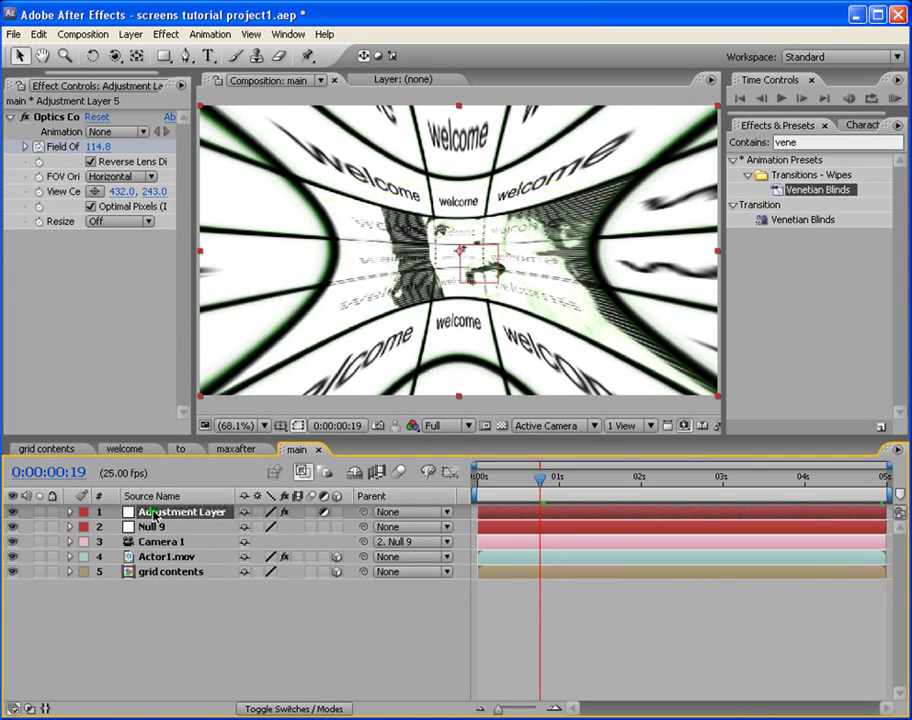
Apply a Photo Filter to the adjustment layer using the Green filter at 25% density
click(166, 34)
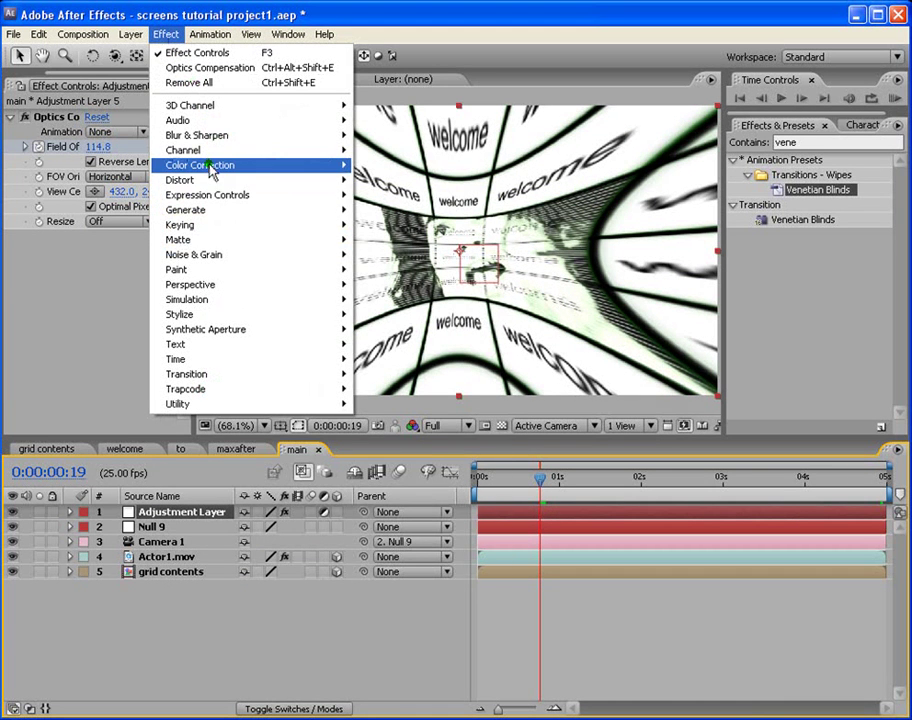
mouse_move(212, 166)
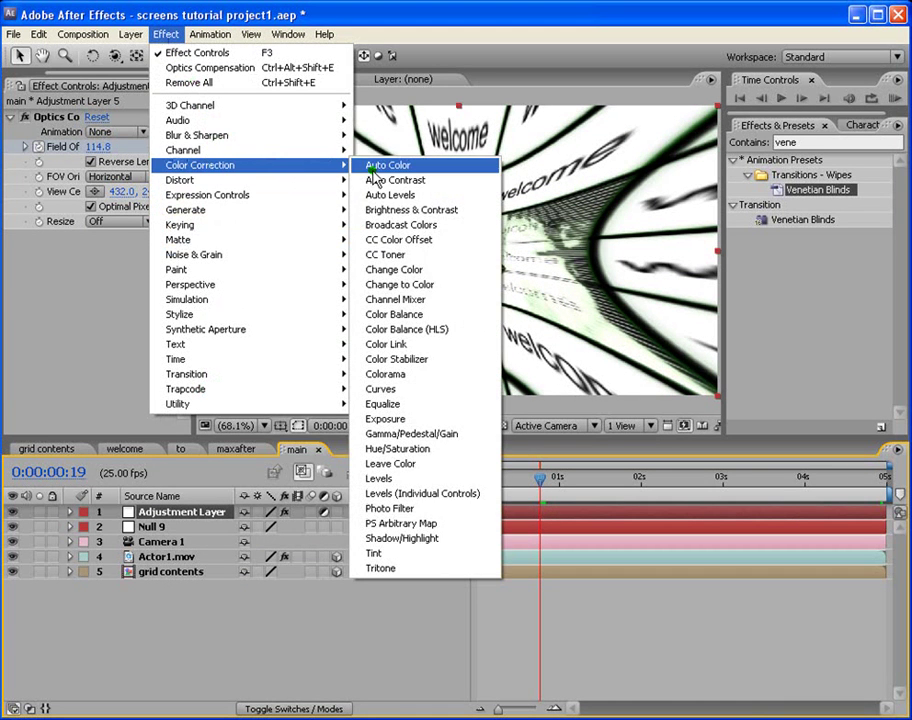
click(414, 510)
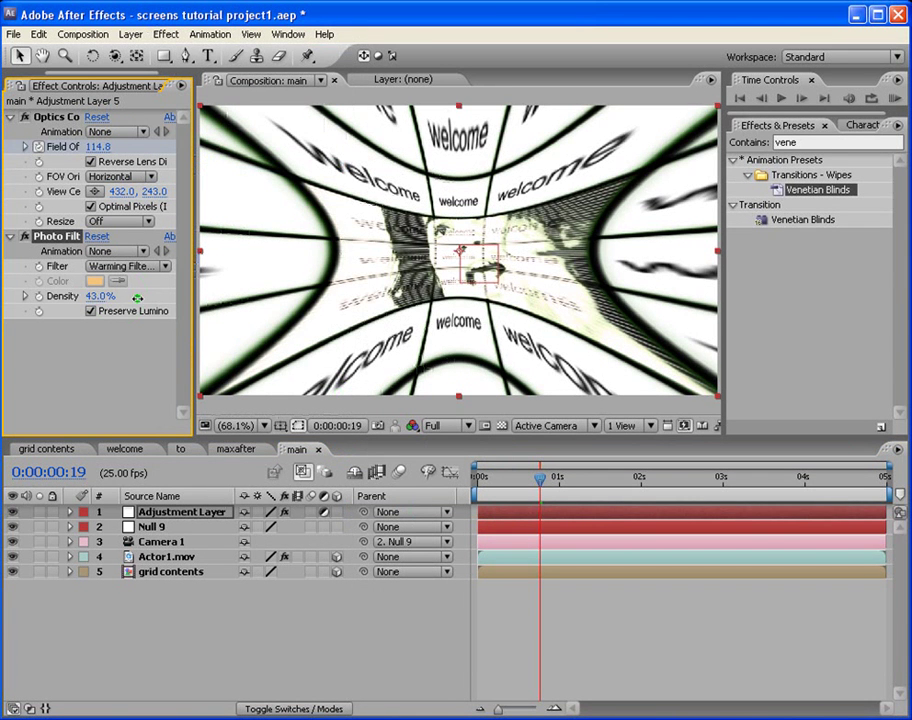
drag(137, 298, 175, 301)
key(ctrl+z)
click(165, 267)
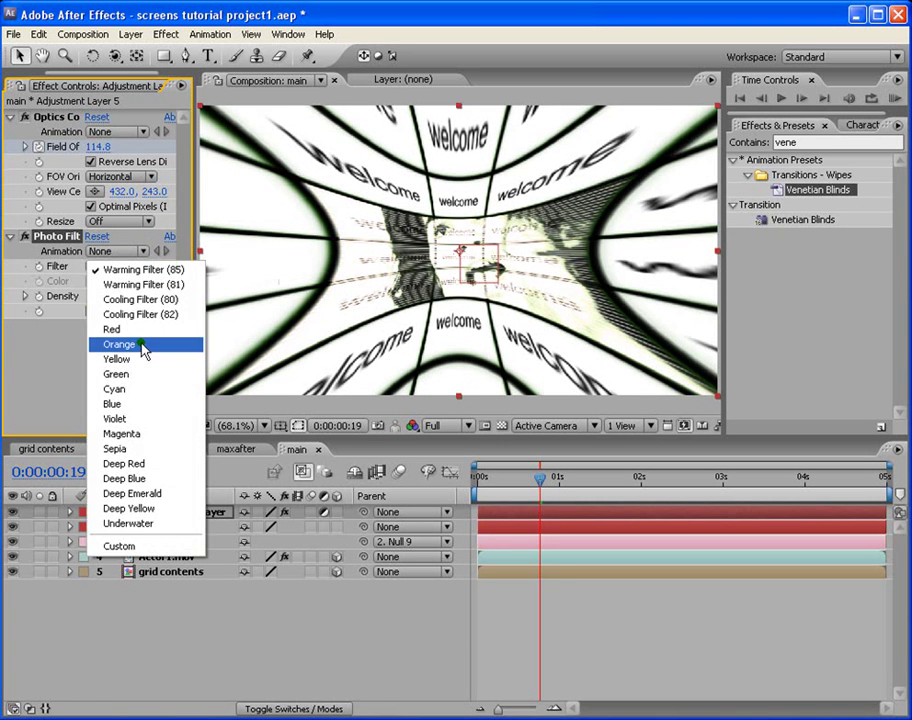
click(139, 373)
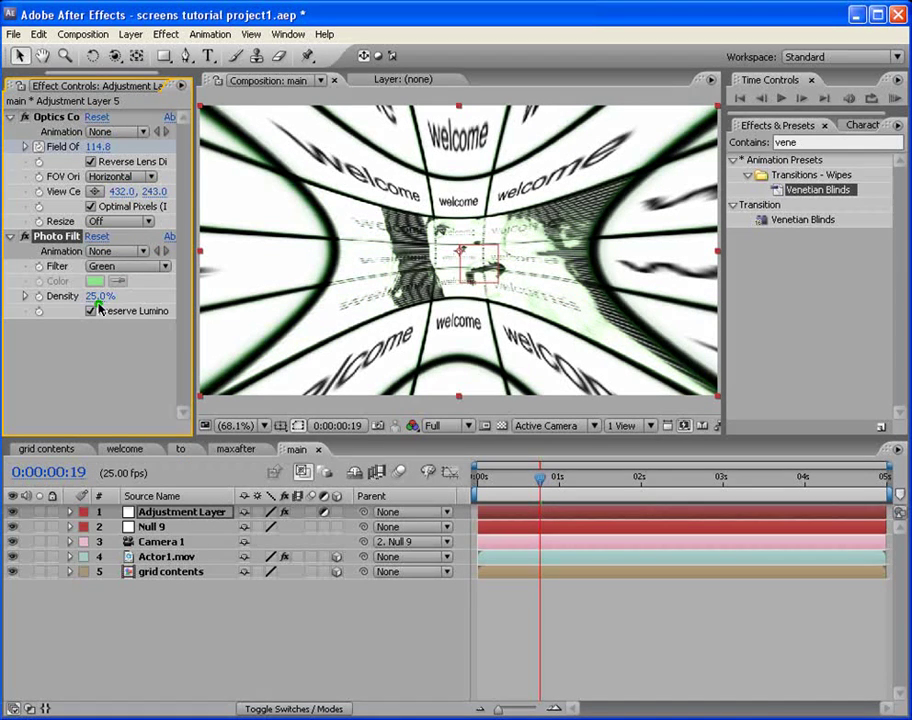
drag(91, 296, 121, 296)
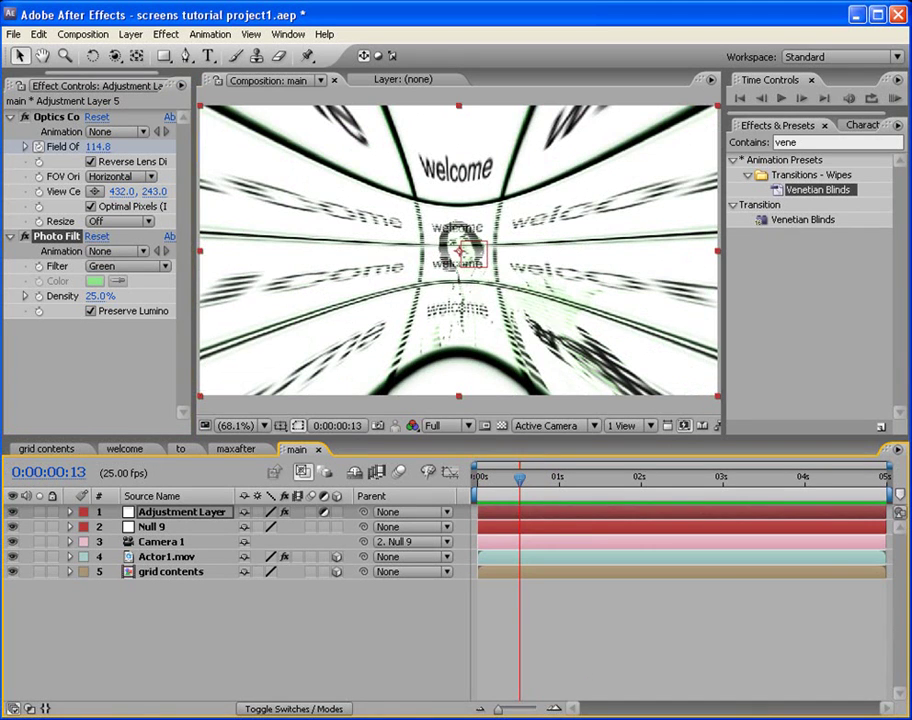
Play a RAM preview of the main composition
click(895, 97)
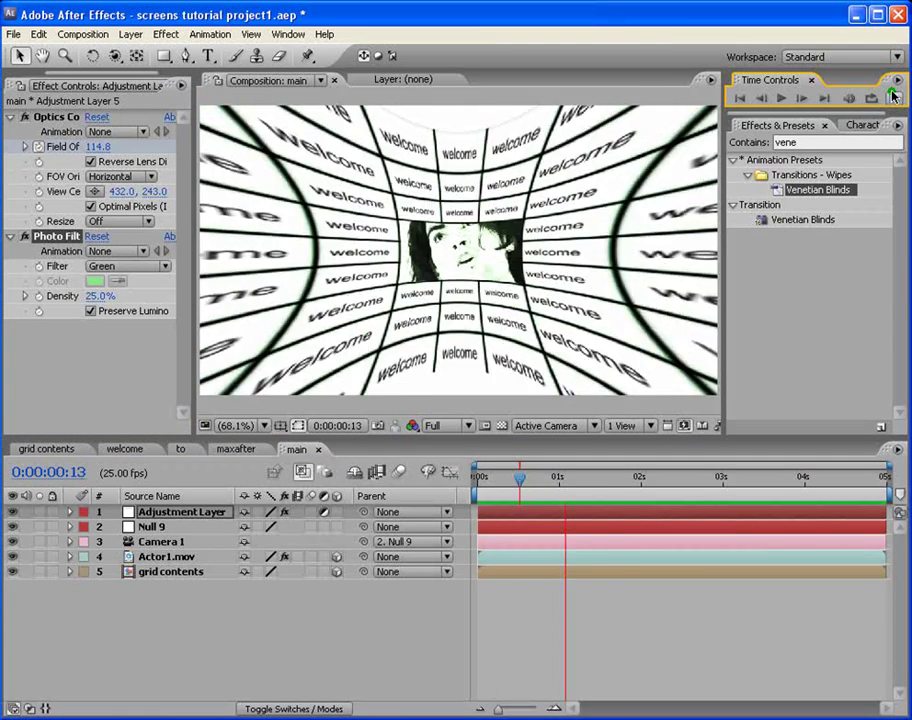